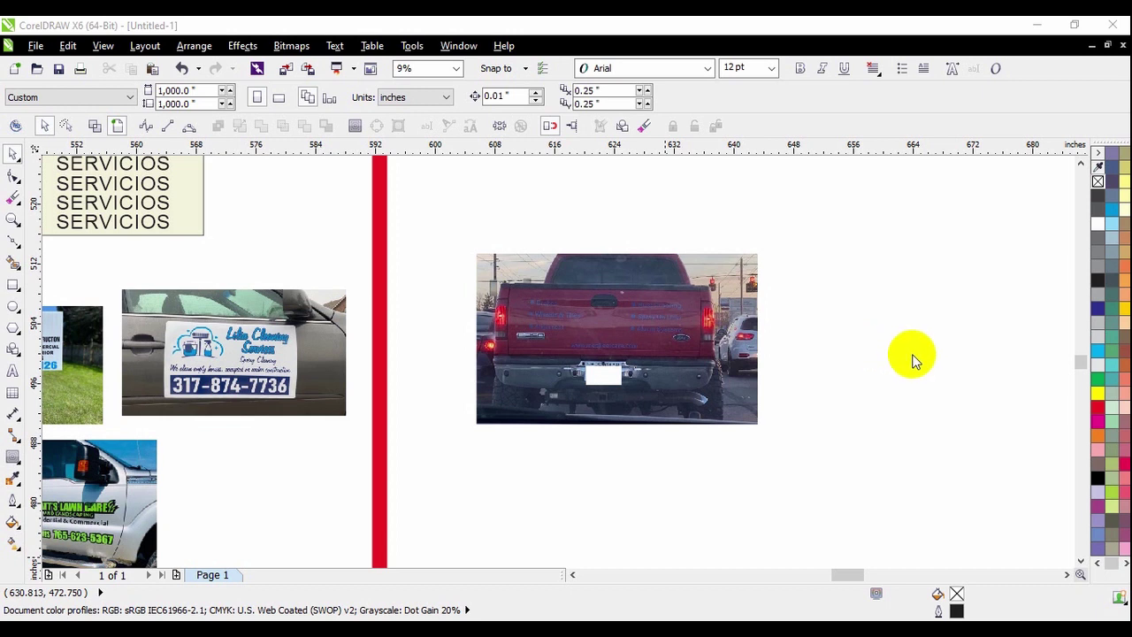
Step: Examine the legibility of the blue lettering on the tailgate in the red pickup truck photo
click(623, 370)
drag(450, 214, 835, 515)
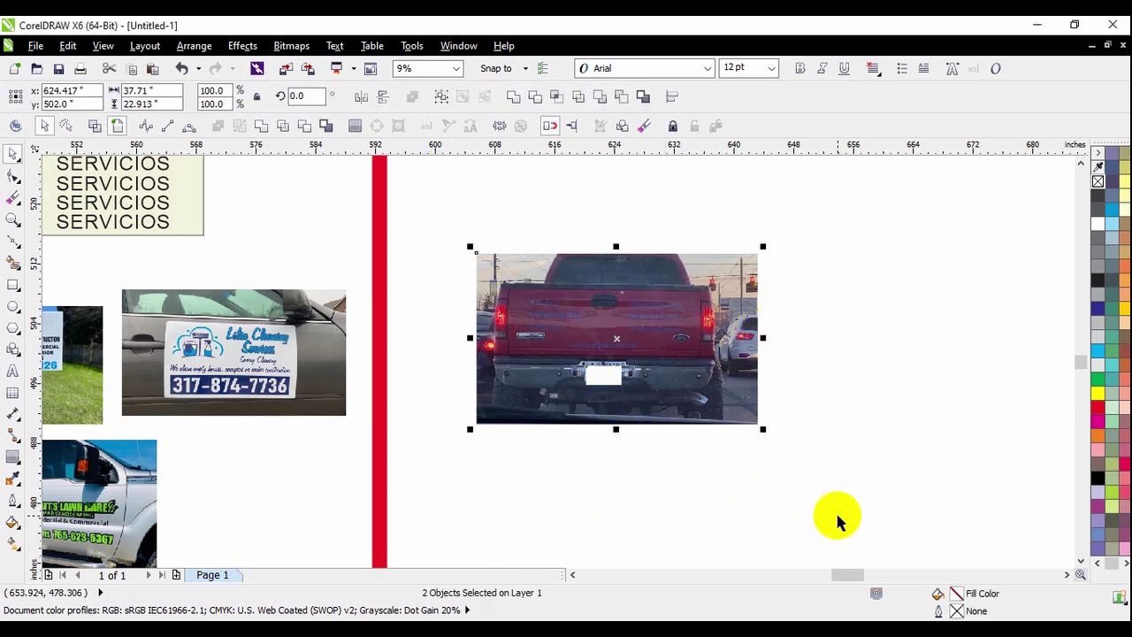
click(861, 387)
scroll(665, 357, up, 3)
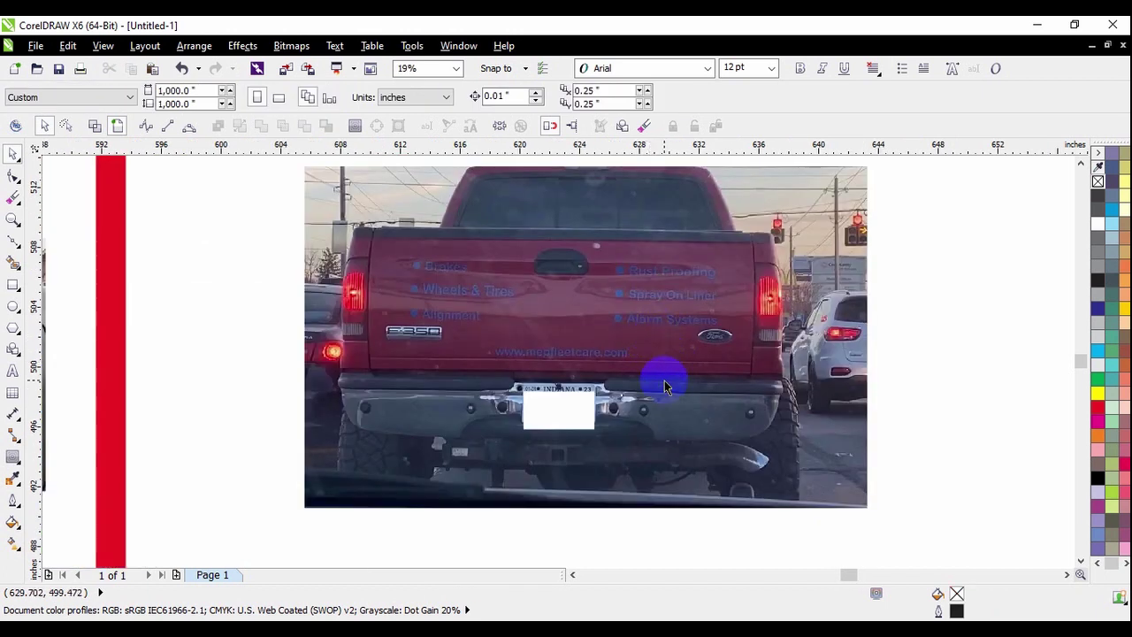
click(594, 416)
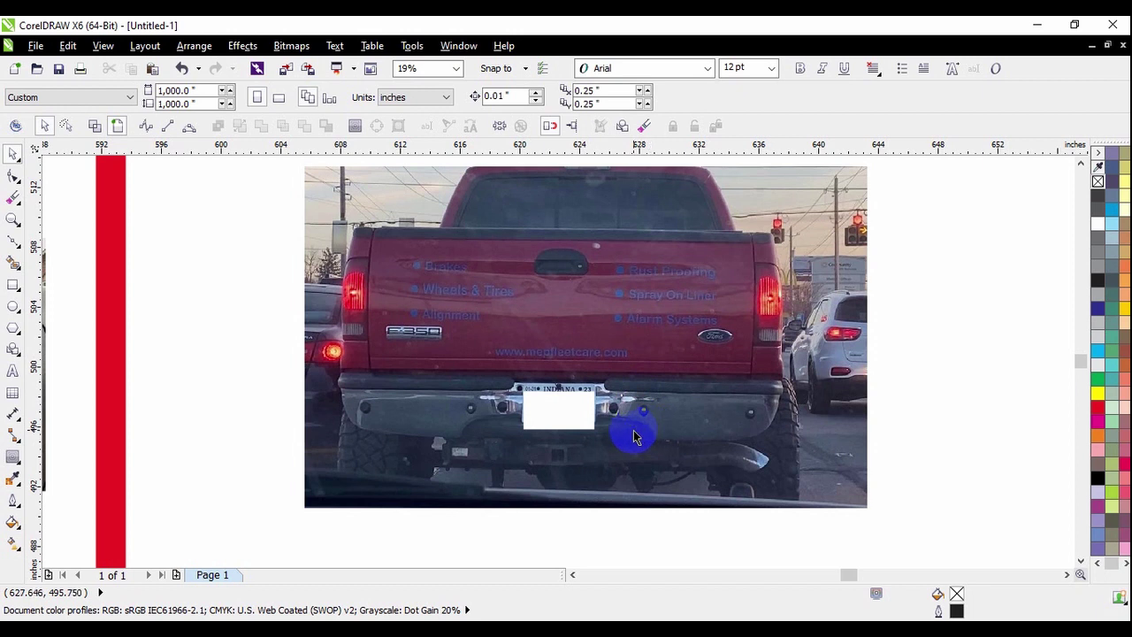
click(583, 425)
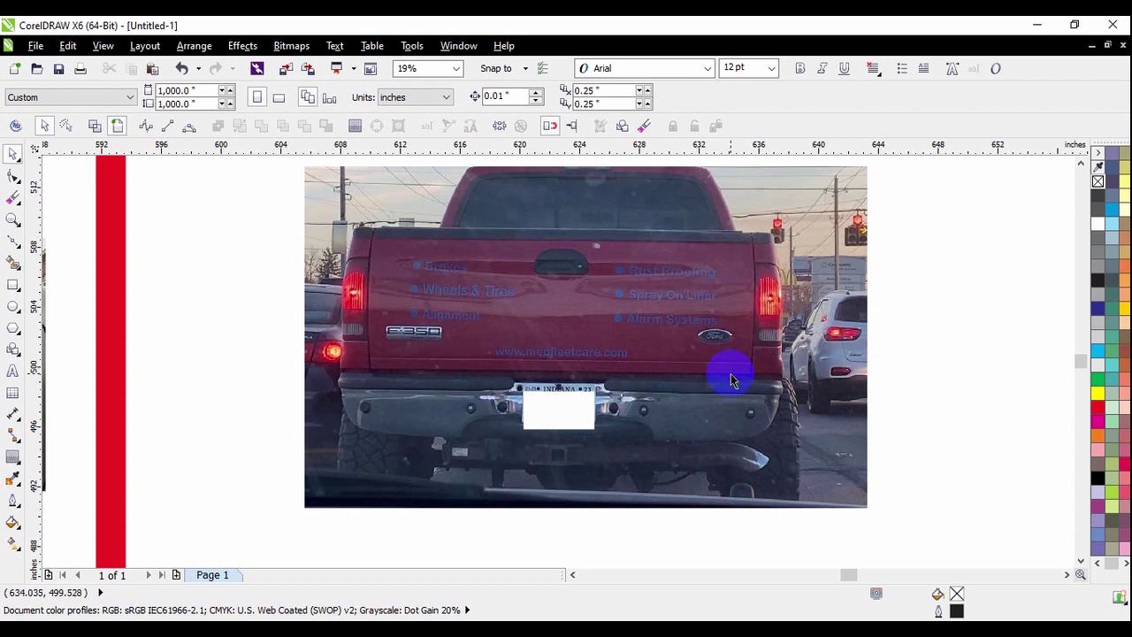
scroll(678, 356, down, 2)
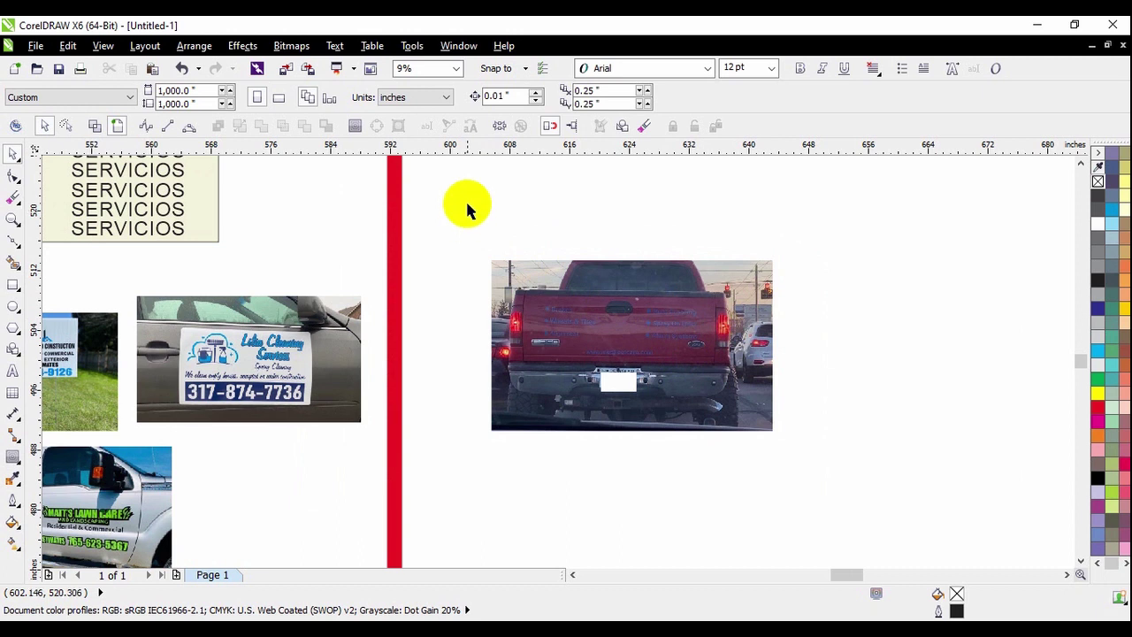
Step: Delete the red pickup truck photo together with the white patch covering its license plate
drag(461, 196, 865, 506)
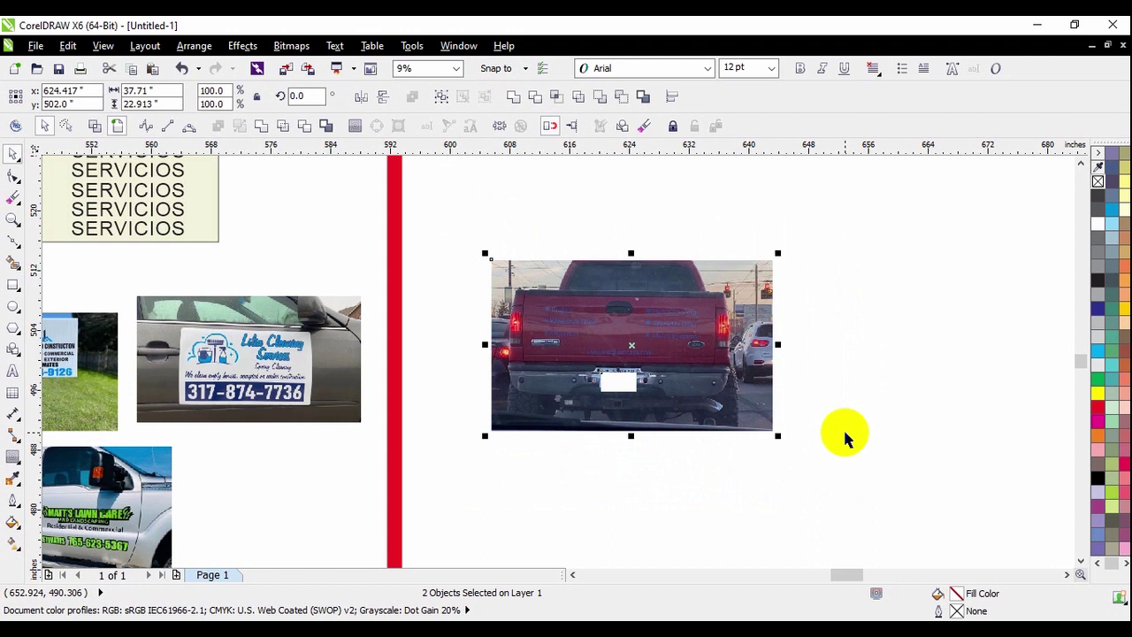
key(Delete)
Step: Move the SERVICIOS sign with all its text lines to the empty area right of the red divider
scroll(841, 424, down, 2)
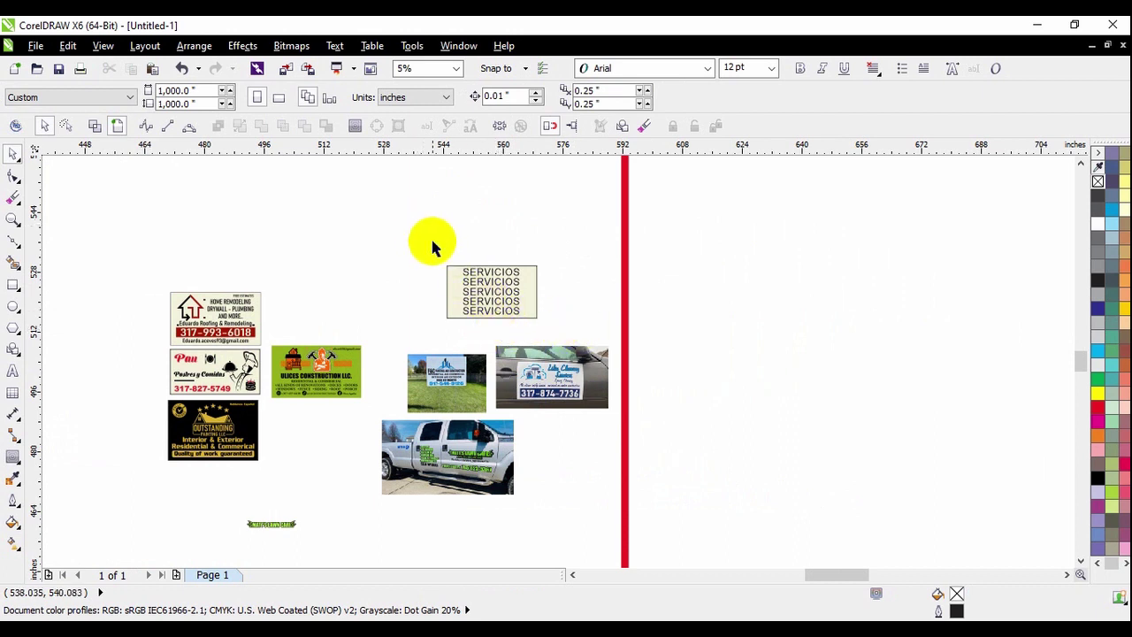
drag(415, 237, 562, 329)
drag(480, 315, 751, 323)
click(825, 389)
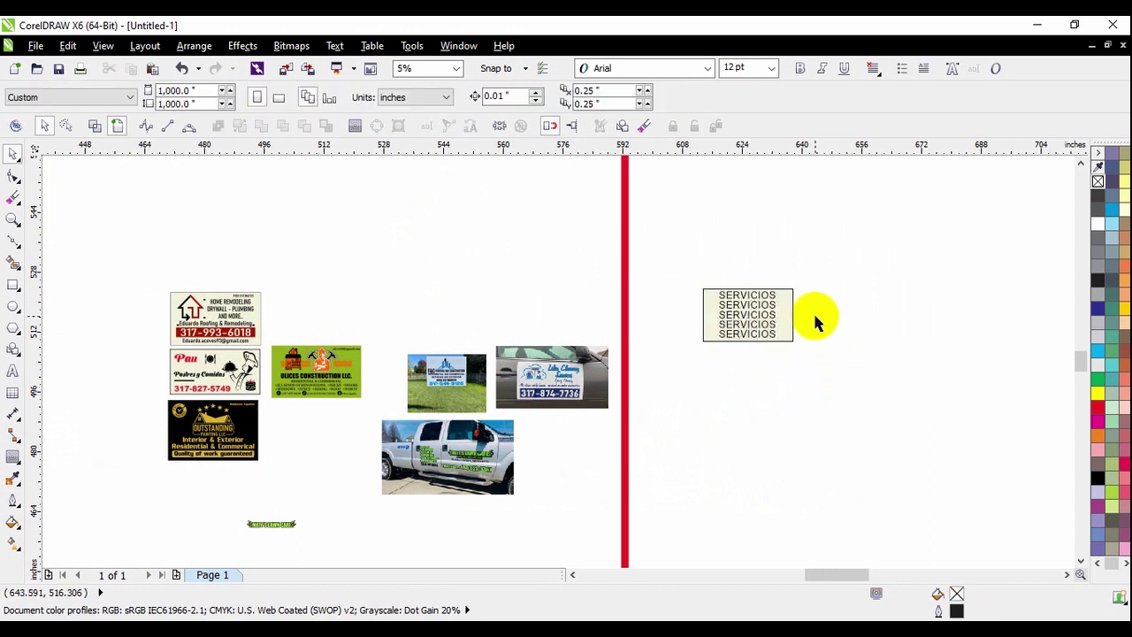
Step: Delete the first two SERVICIOS text lines from the sign
scroll(801, 309, up, 2)
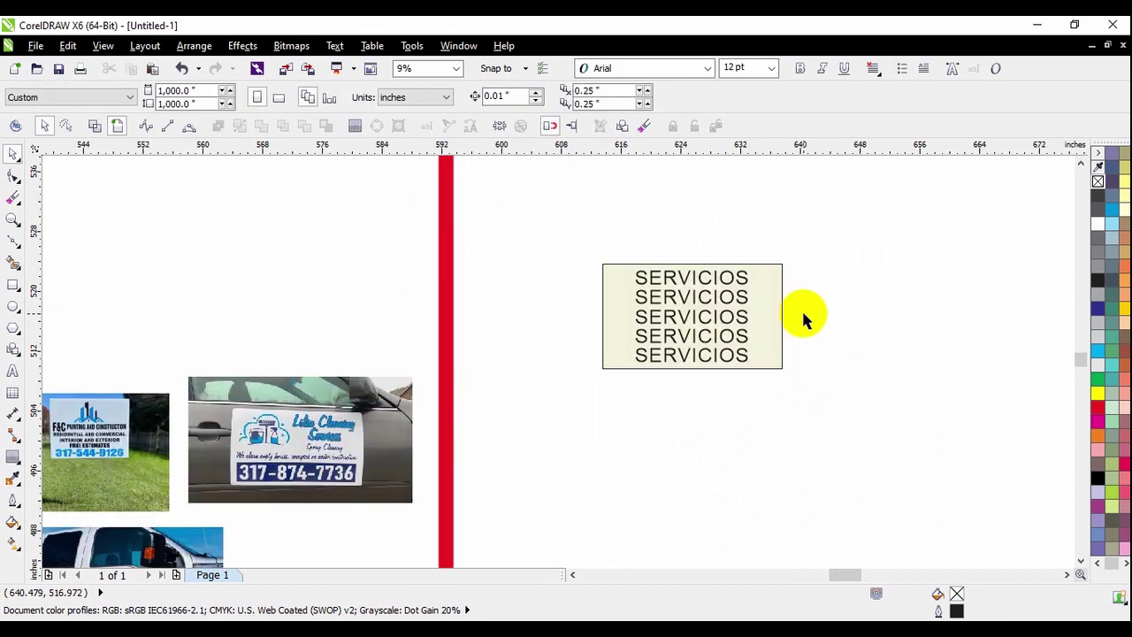
click(779, 314)
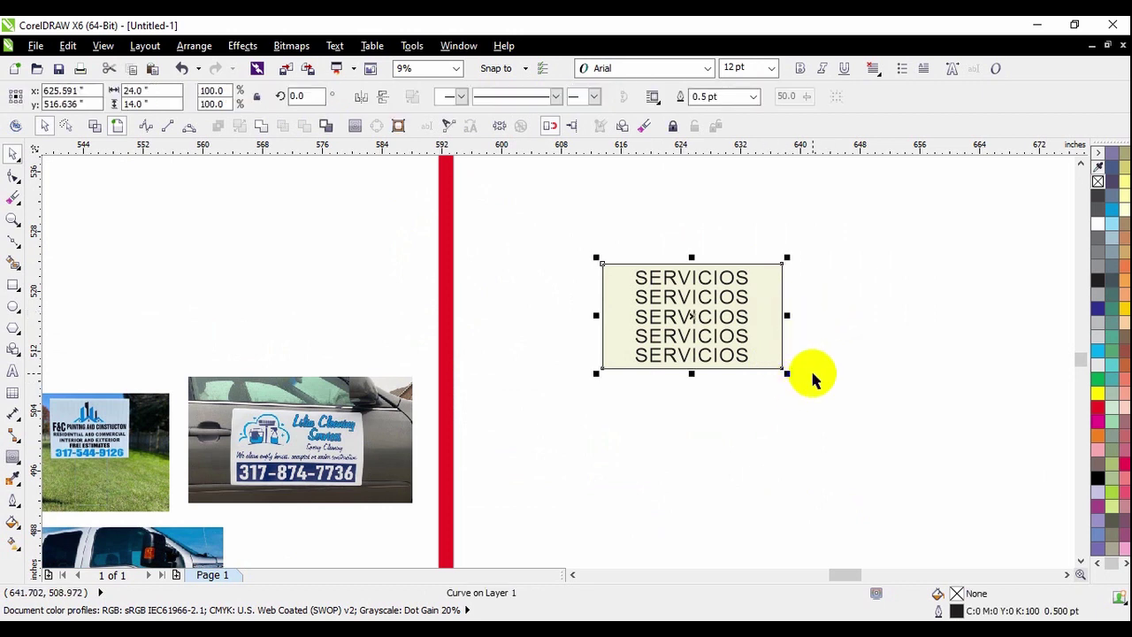
click(873, 362)
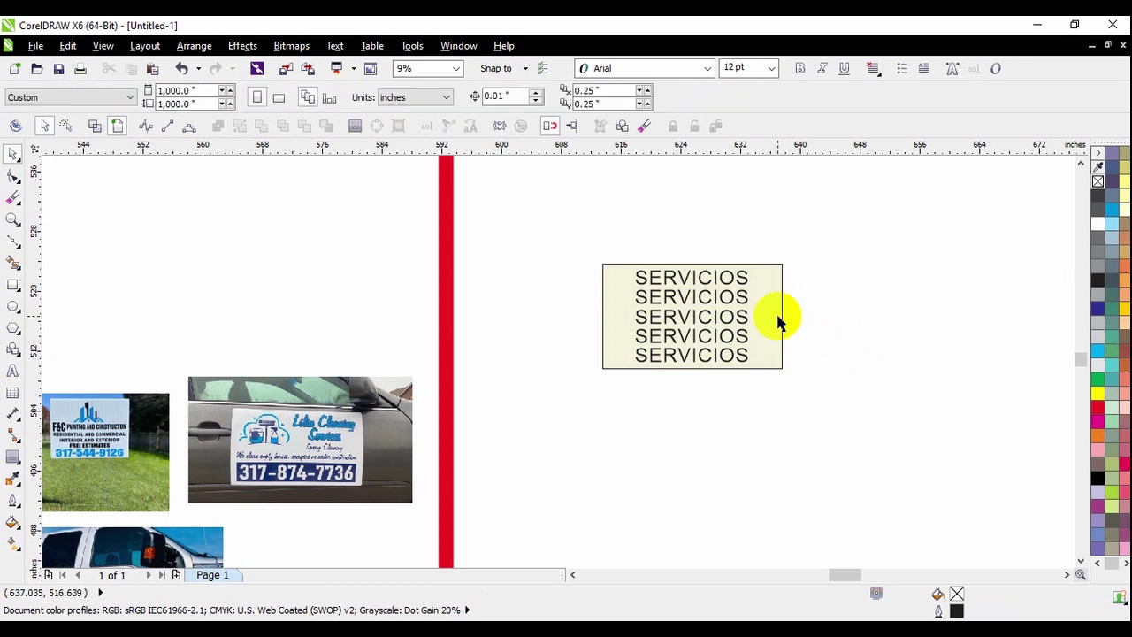
scroll(778, 323, up, 2)
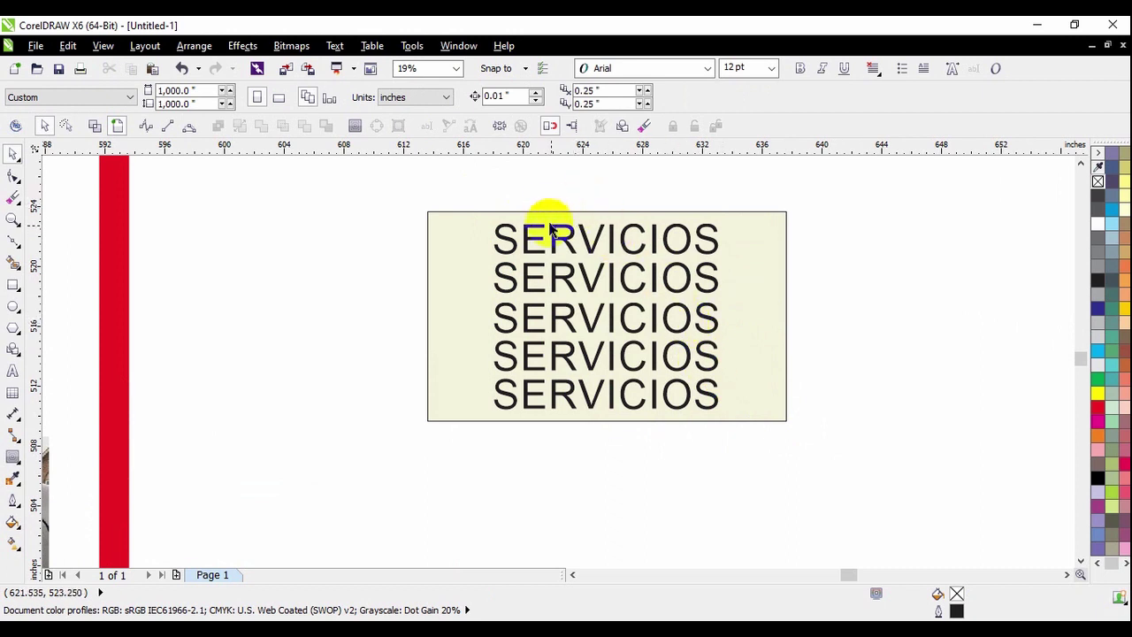
click(475, 180)
drag(473, 192, 737, 313)
key(Delete)
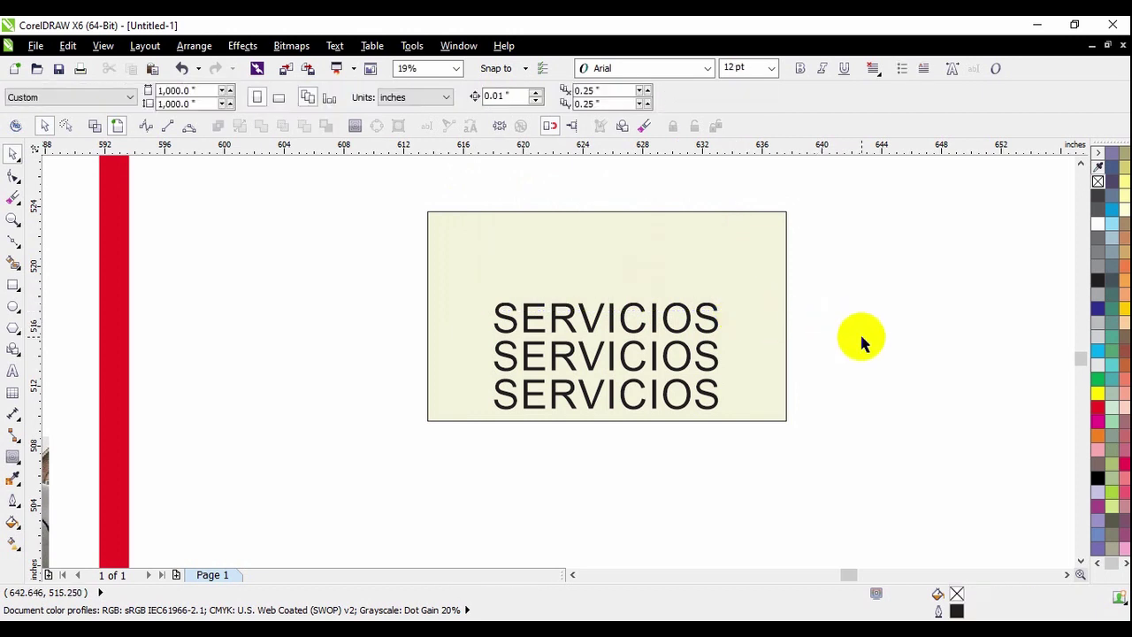
Step: Enlarge the three remaining SERVICIOS lines together to about 20.9 by 9.9 inches so they nearly span the sign
click(705, 316)
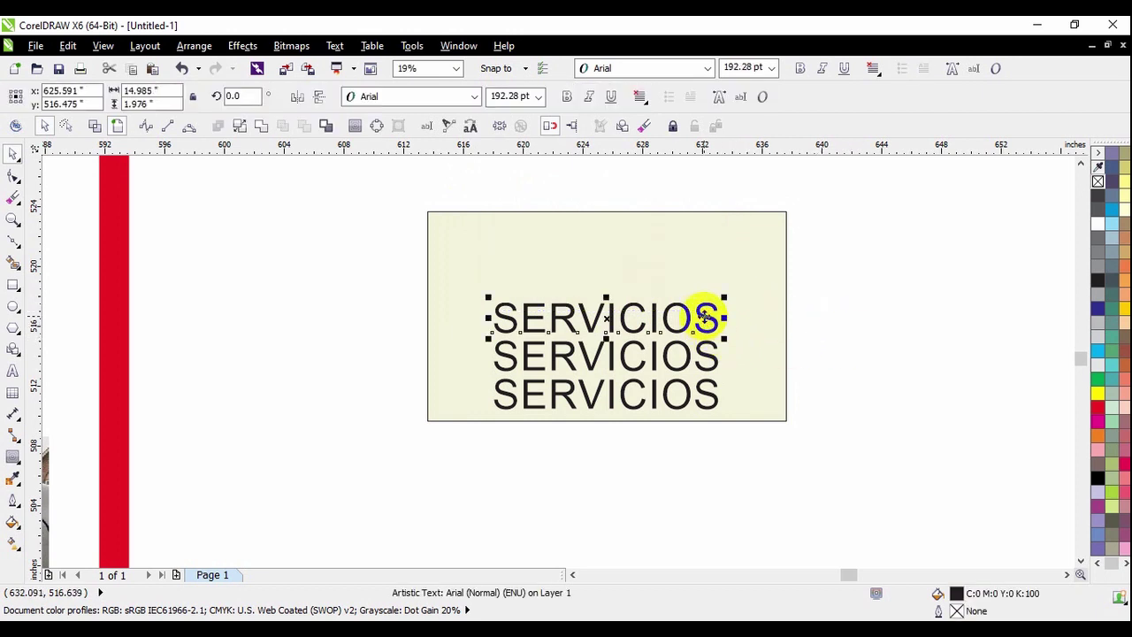
click(862, 343)
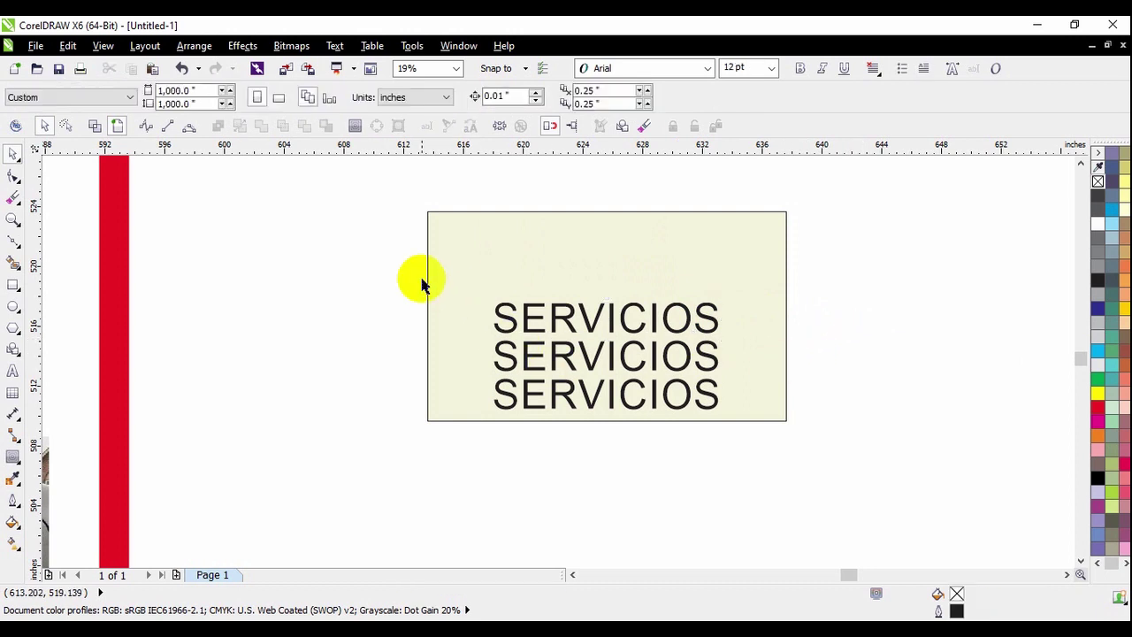
click(391, 276)
drag(391, 276, 758, 448)
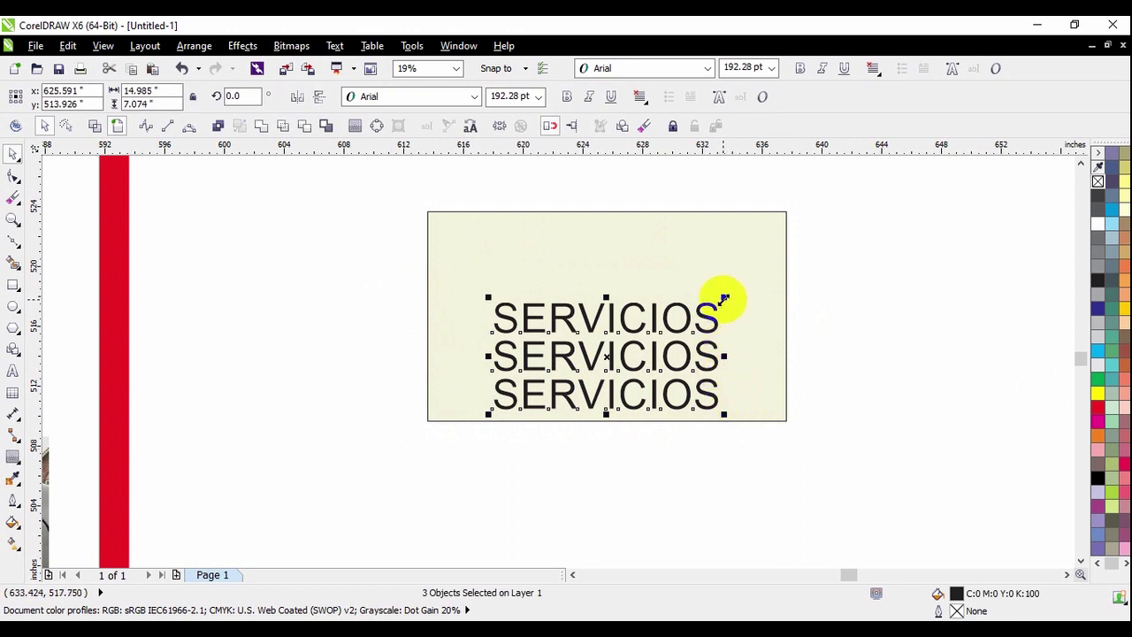
drag(723, 298, 766, 275)
drag(489, 275, 444, 253)
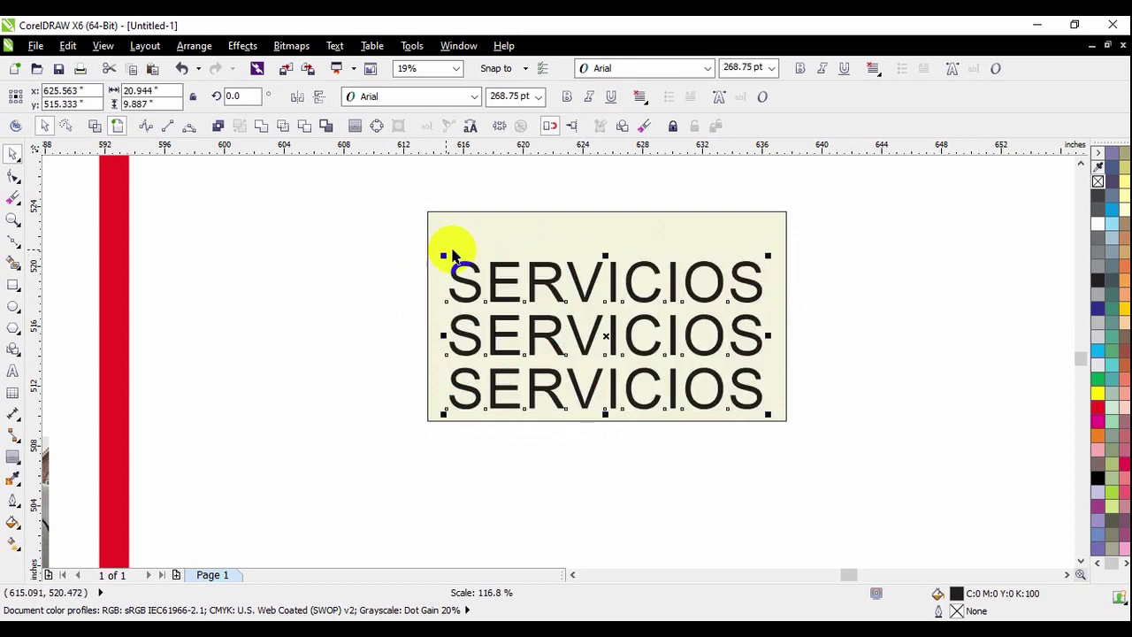
click(823, 336)
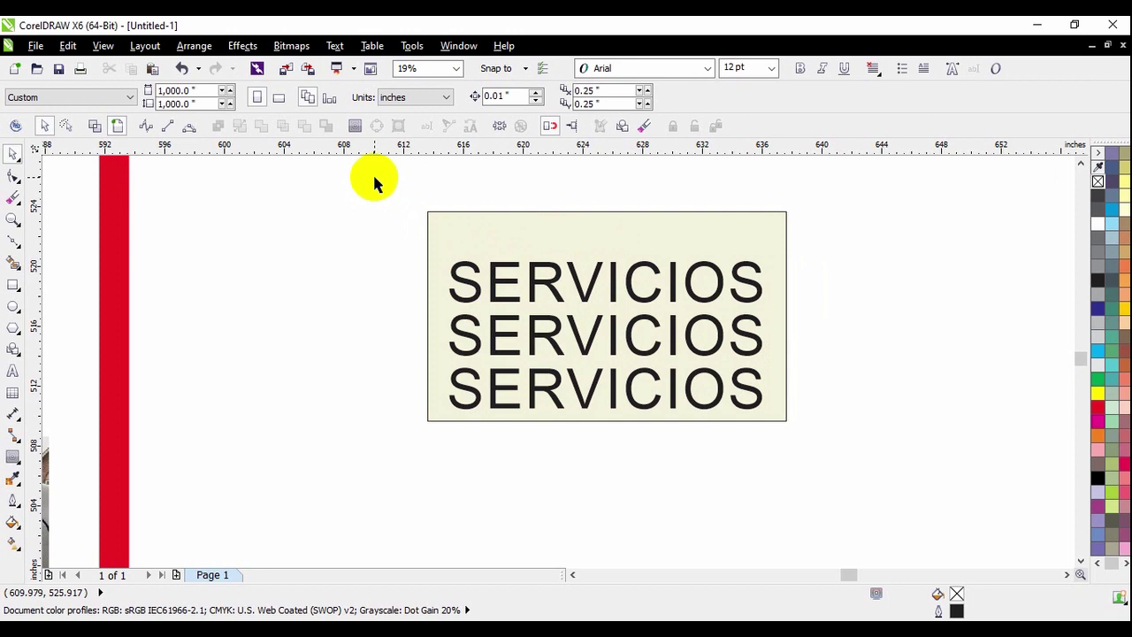
Step: Delete the whole SERVICIOS sign, including its background and text
drag(371, 186, 874, 500)
key(Delete)
Step: Move the yard sign, car door and white truck photos together to the empty area right of the red divider
scroll(846, 277, down, 1)
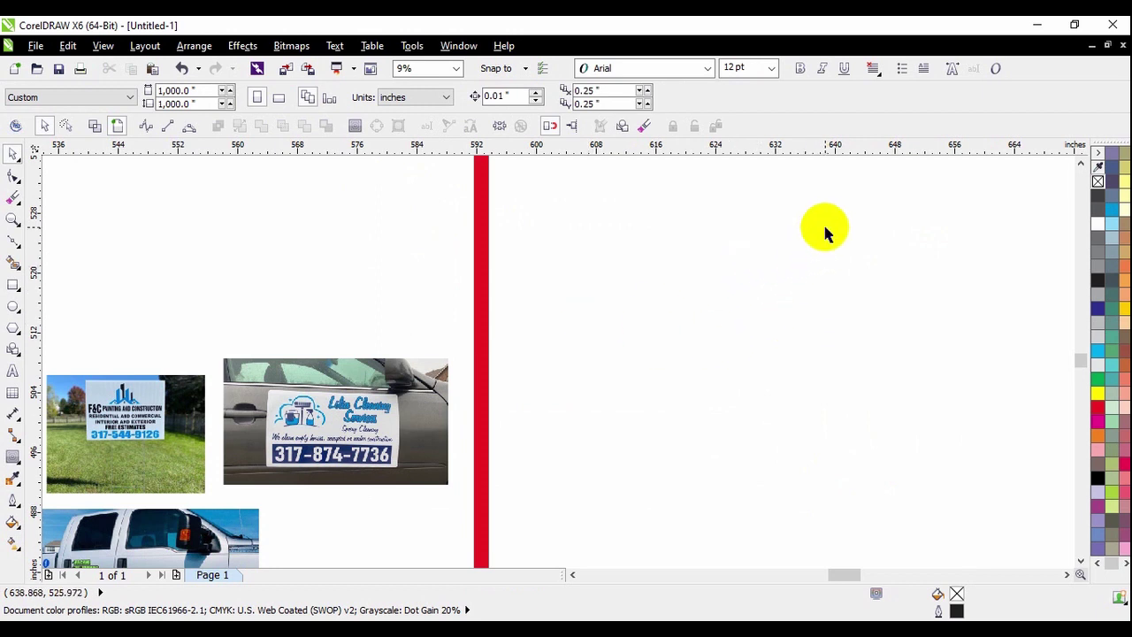
scroll(879, 220, down, 1)
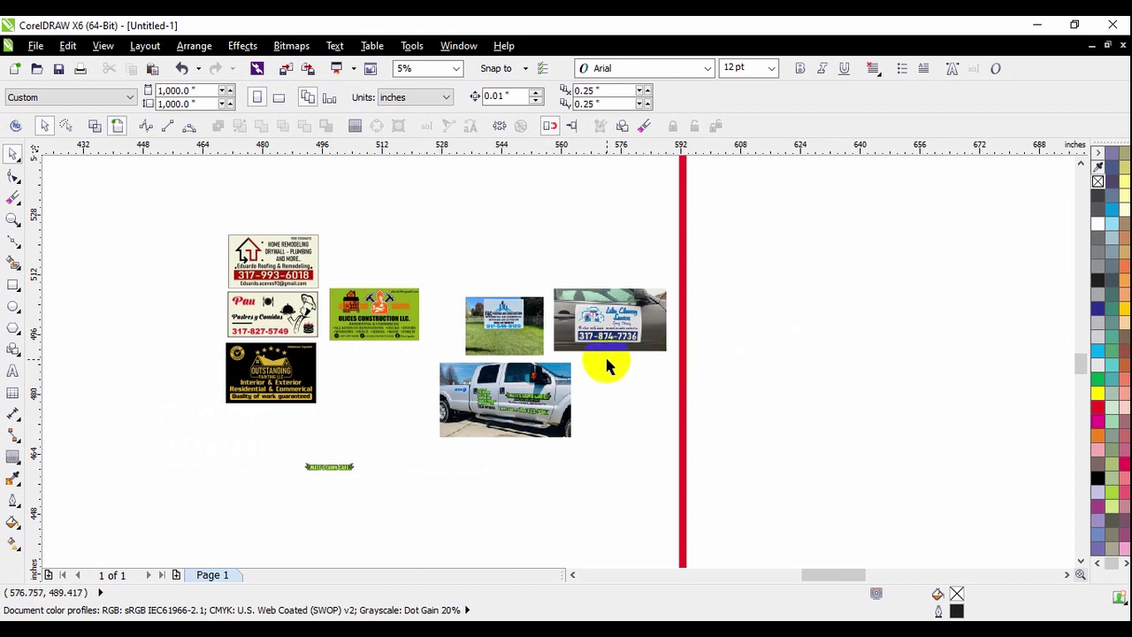
scroll(539, 354, up, 1)
drag(367, 185, 742, 387)
scroll(560, 281, down, 1)
click(454, 203)
drag(439, 183, 702, 448)
drag(681, 288, 932, 245)
click(1000, 293)
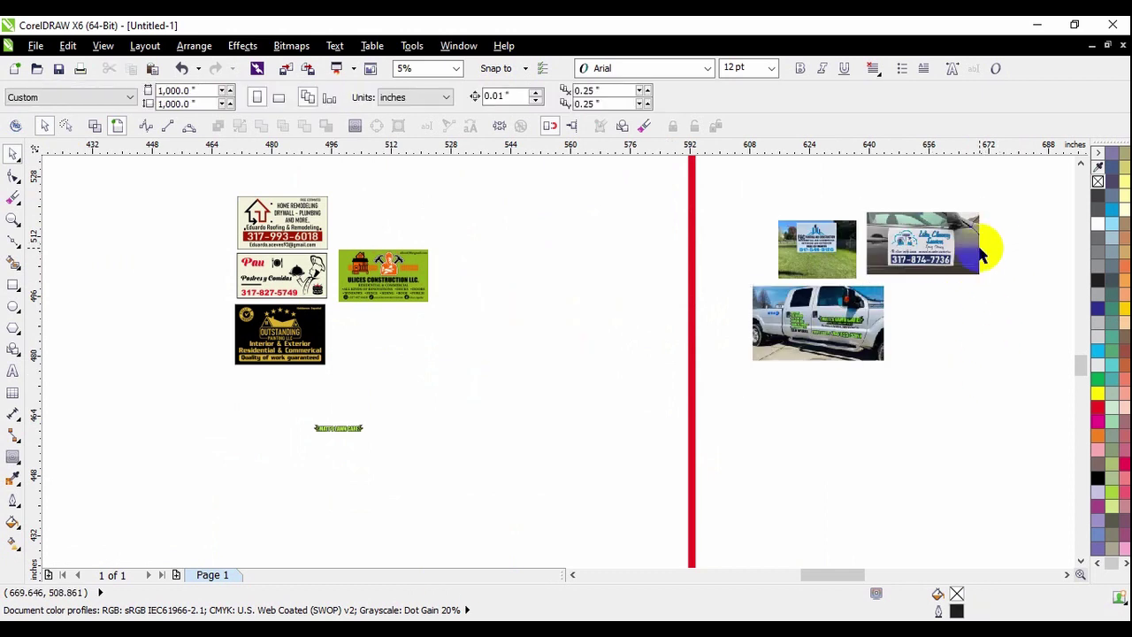
Step: Examine the yard sign and car door magnet photos up close as examples of readable designs
scroll(973, 238, up, 1)
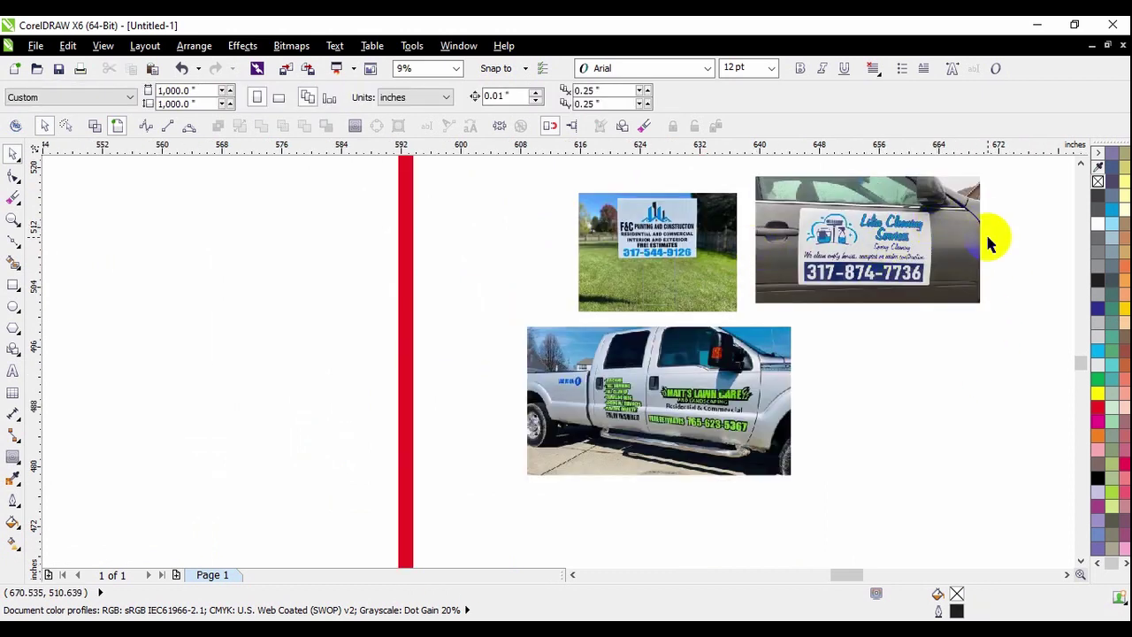
scroll(986, 237, up, 2)
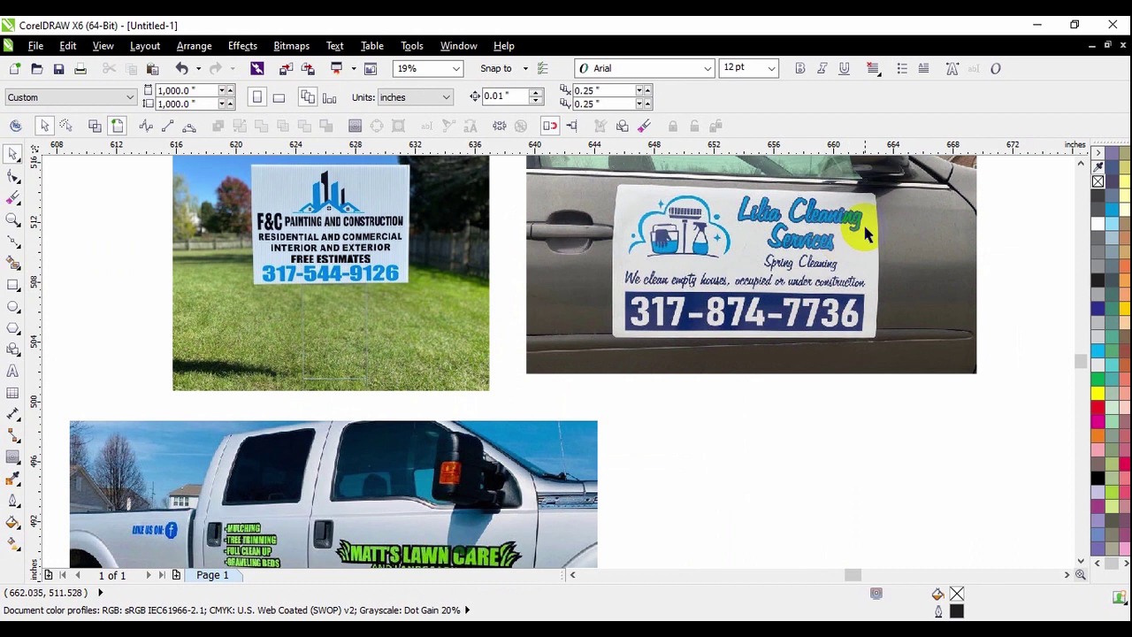
click(348, 234)
click(659, 394)
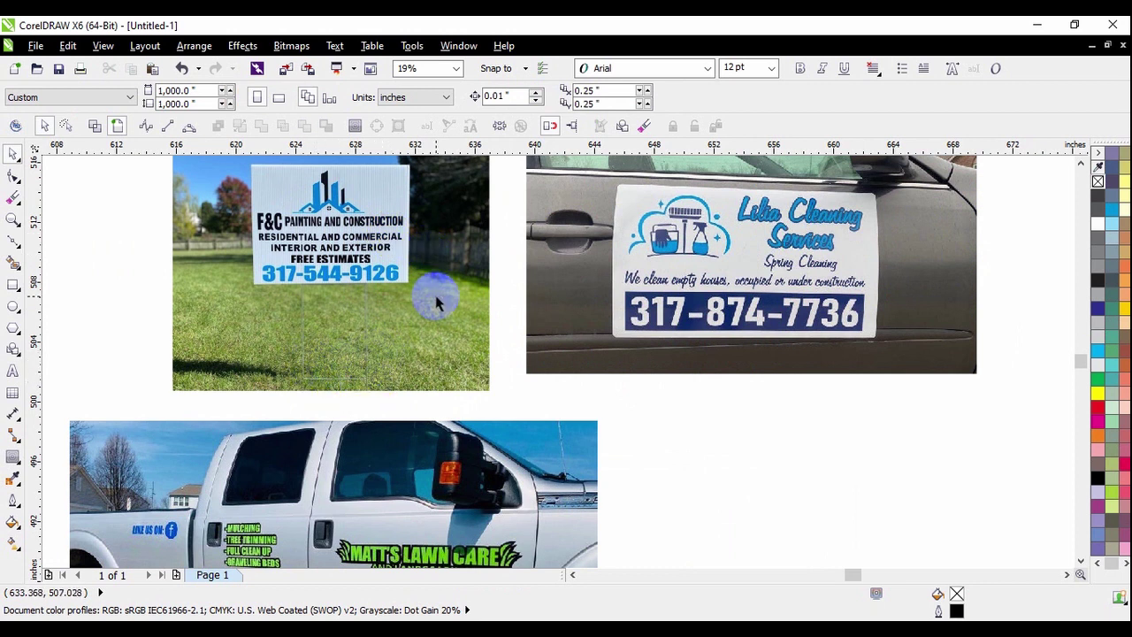
Step: Draw a rectangle about 13.2 by 9.2 inches in the empty space below the car door photo
scroll(552, 227, down, 1)
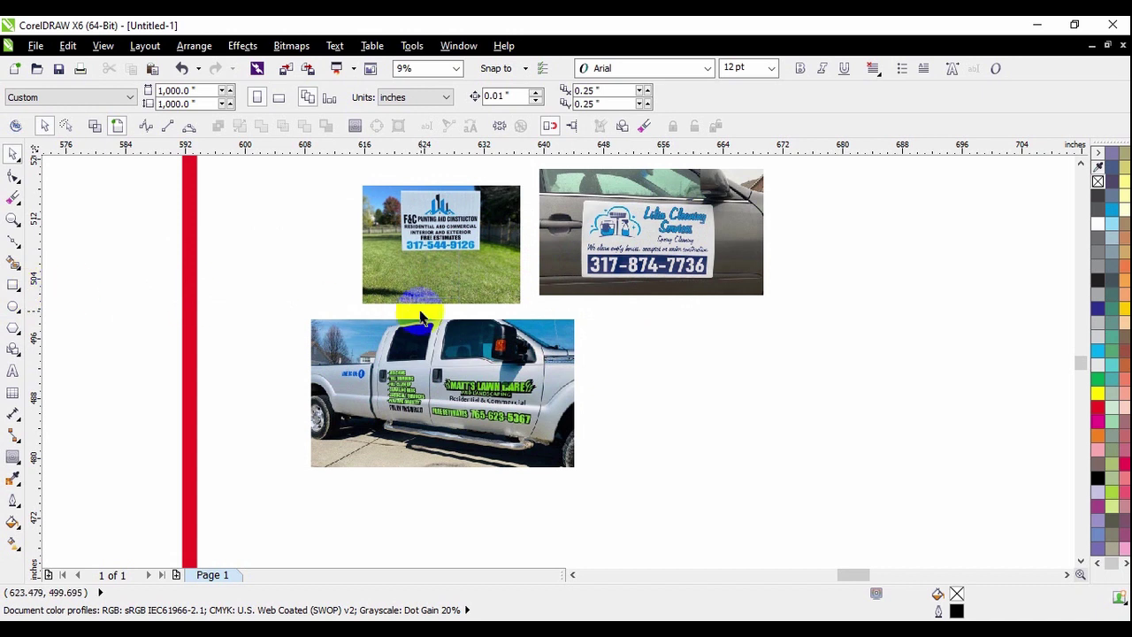
click(14, 285)
drag(651, 349, 751, 416)
click(14, 153)
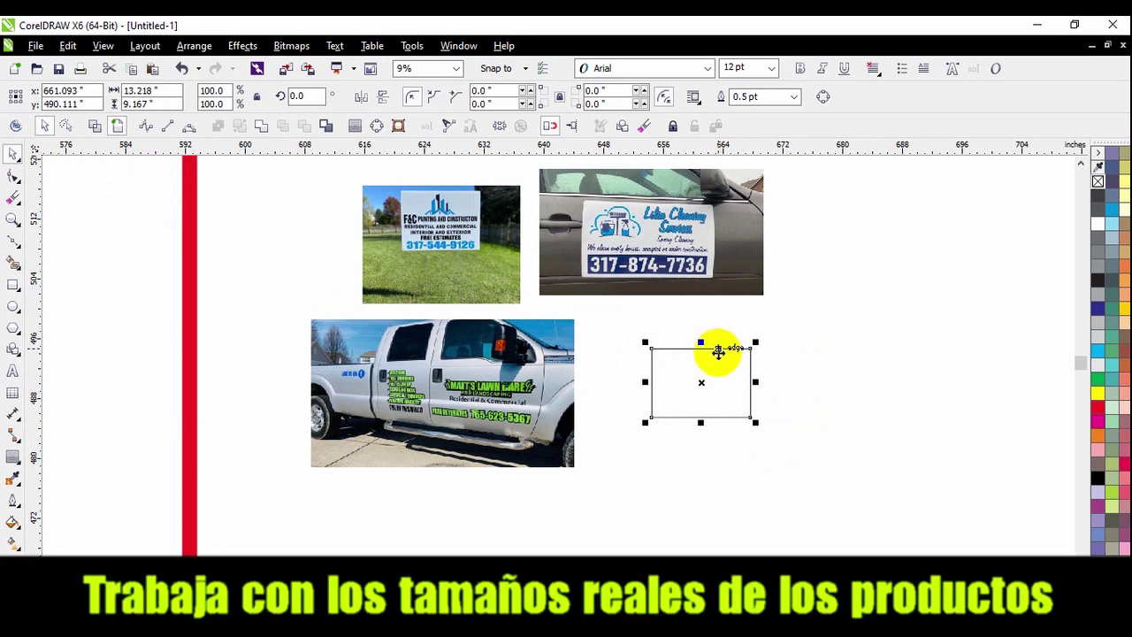
click(828, 424)
Step: Resize the new rectangle to 24 inches wide and 12 inches high
click(751, 399)
scroll(751, 399, up, 2)
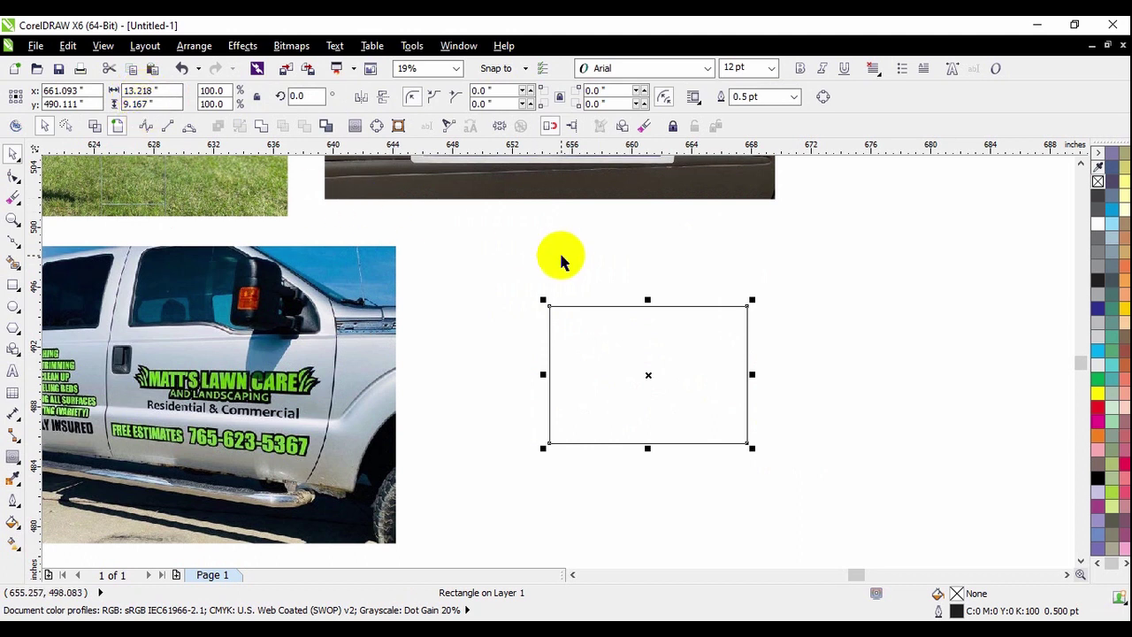
click(692, 363)
click(687, 361)
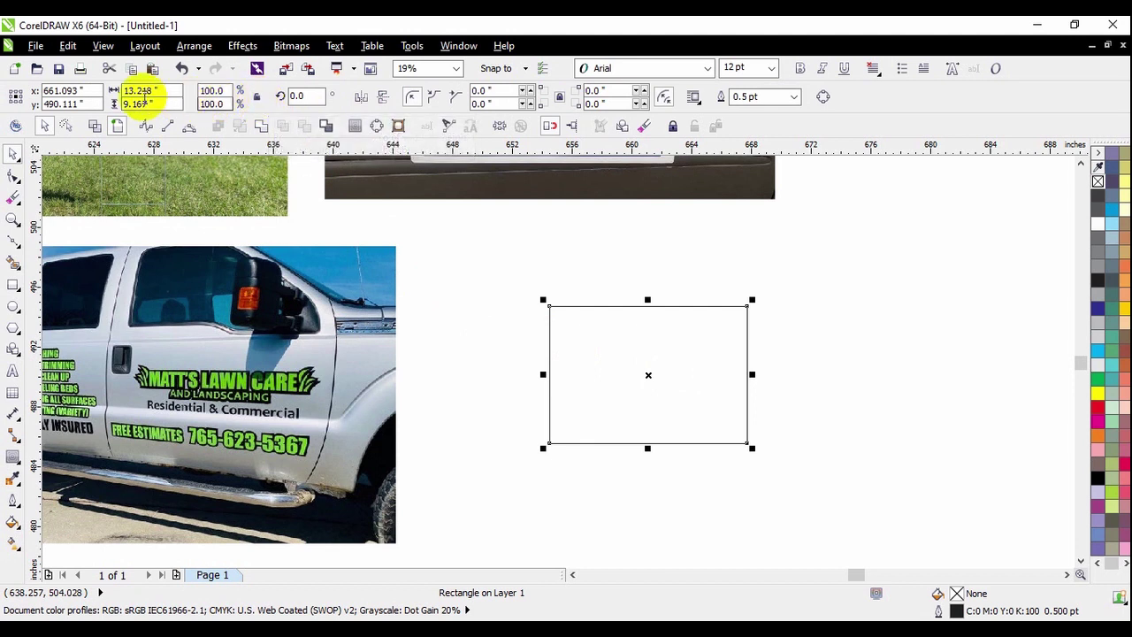
click(134, 91)
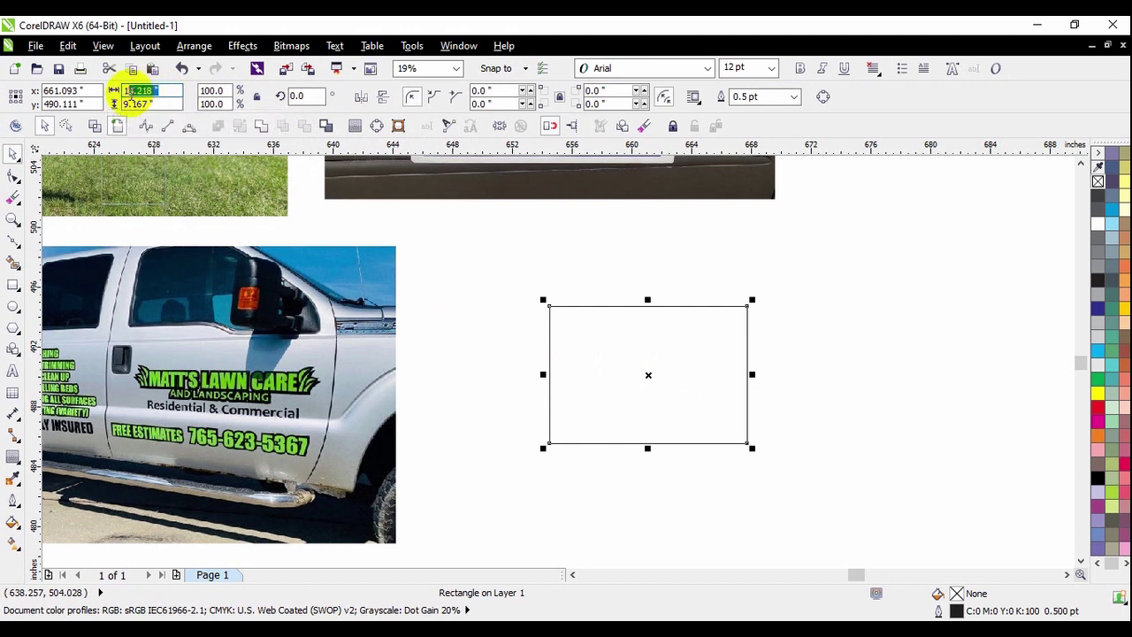
click(129, 94)
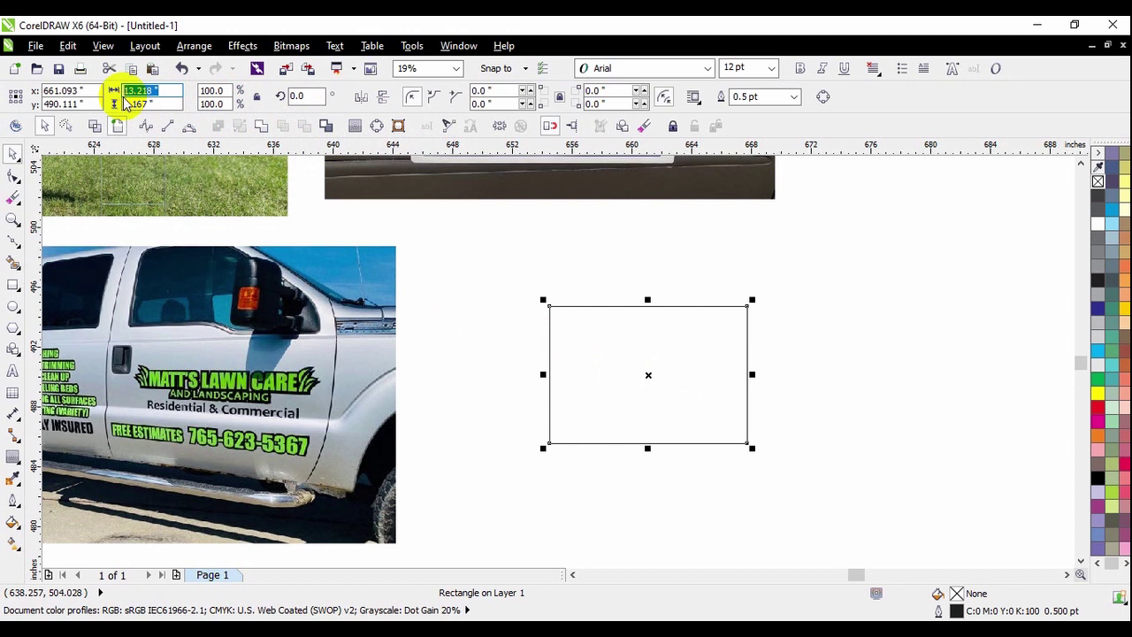
text(24)
key(Return)
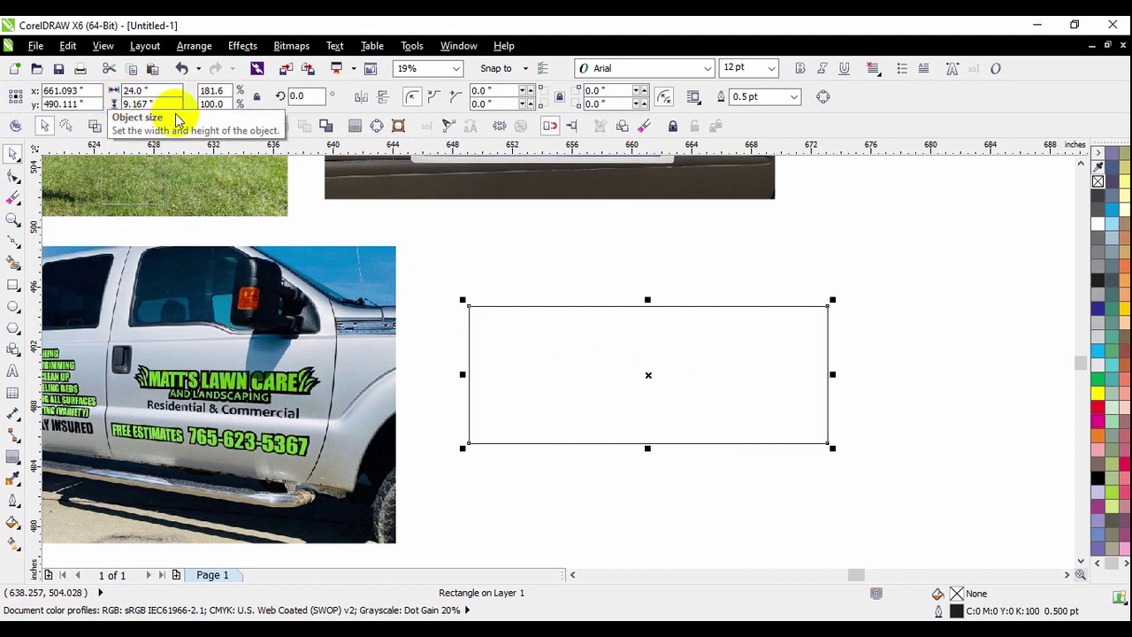
click(135, 105)
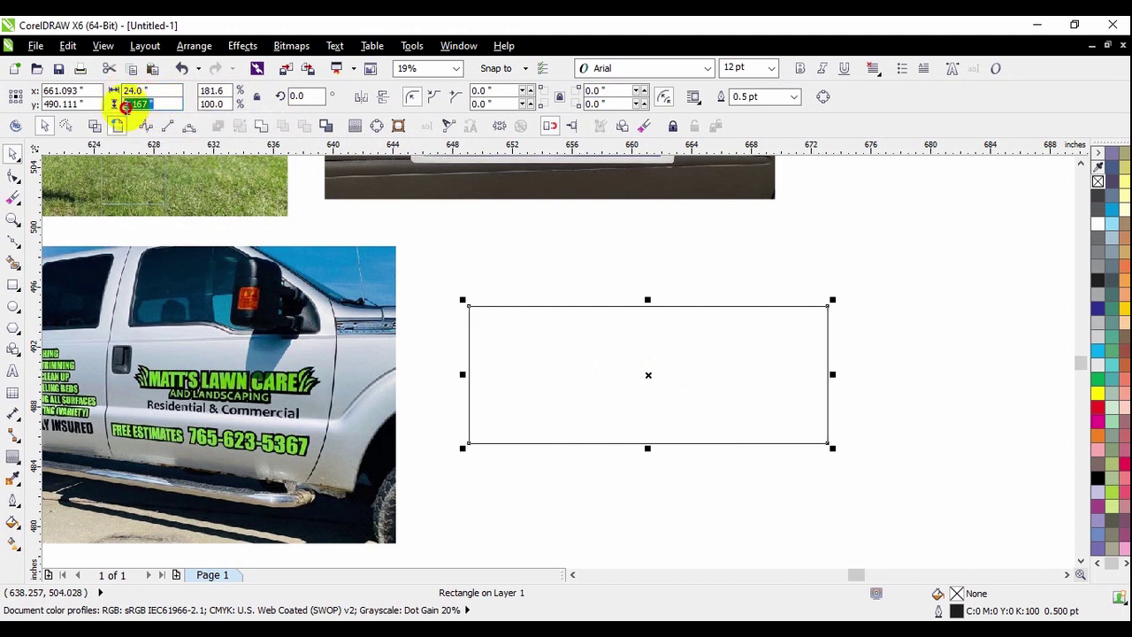
text(12)
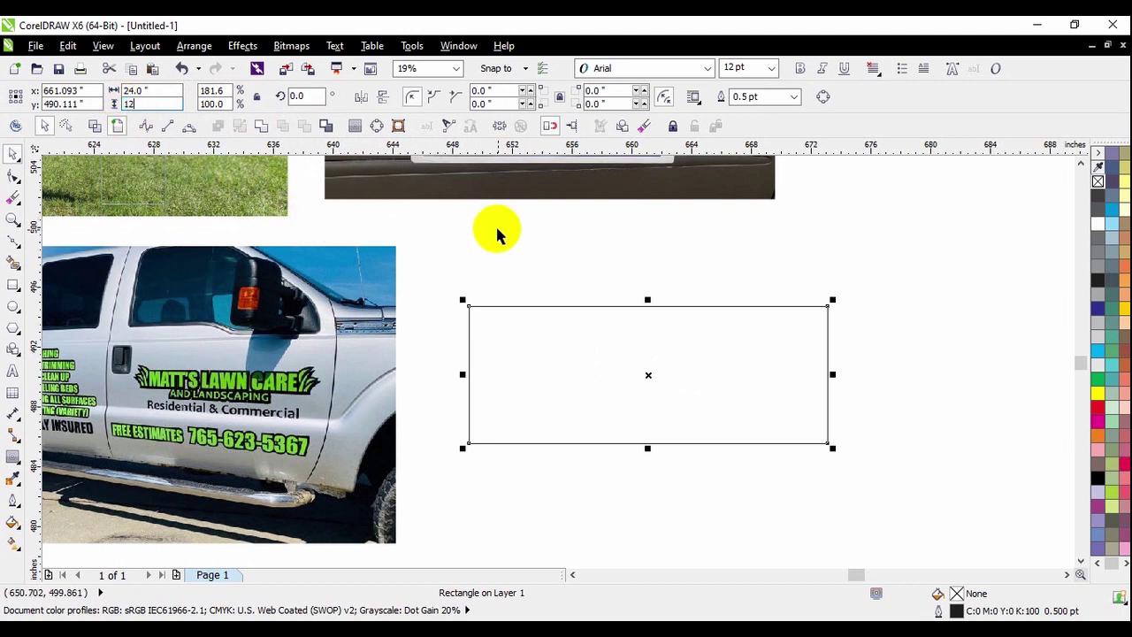
key(Return)
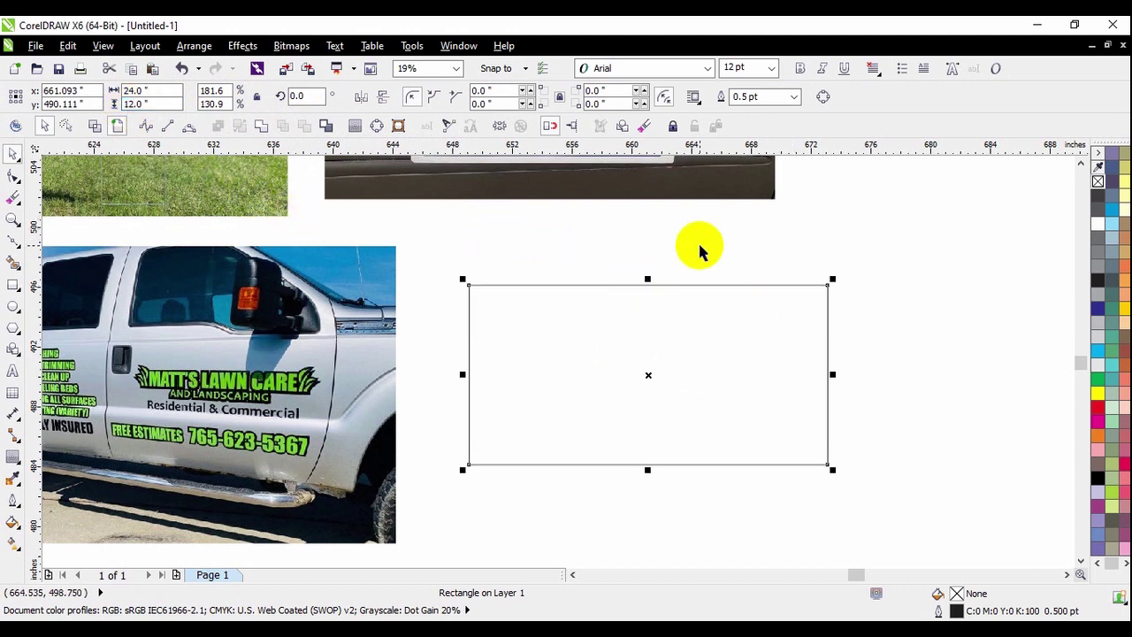
Step: Set the height of the blank sign rectangle to 16 inches
double_click(128, 103)
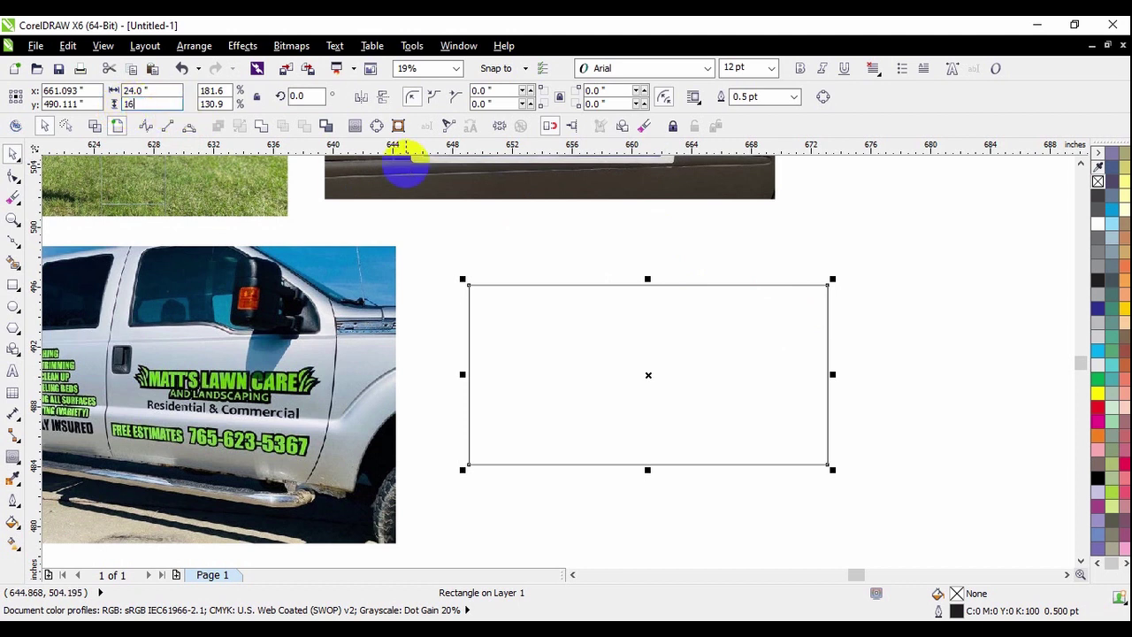
key(Return)
click(899, 291)
click(741, 331)
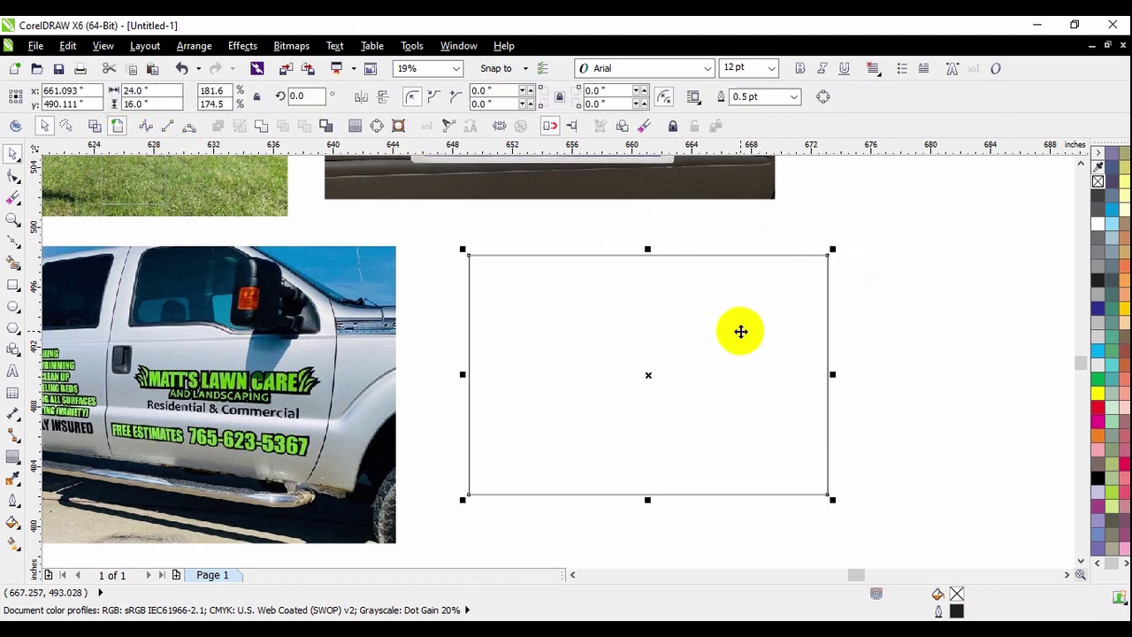
click(973, 310)
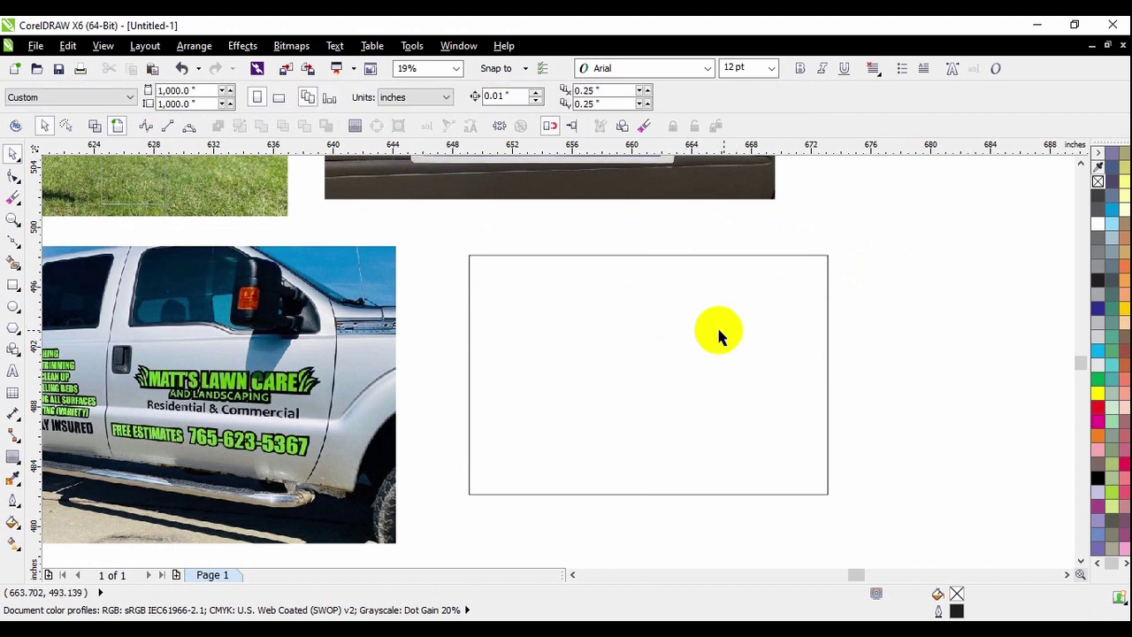
Step: Set the height of the blank rectangle beside the truck photo to 18 inches
scroll(599, 350, down, 2)
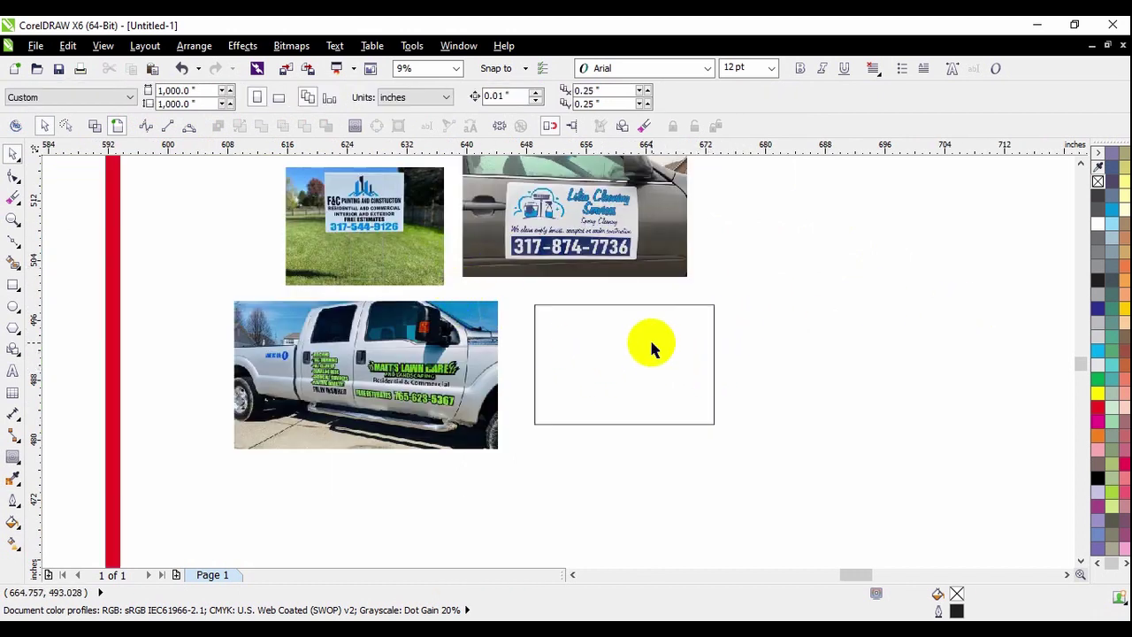
click(389, 208)
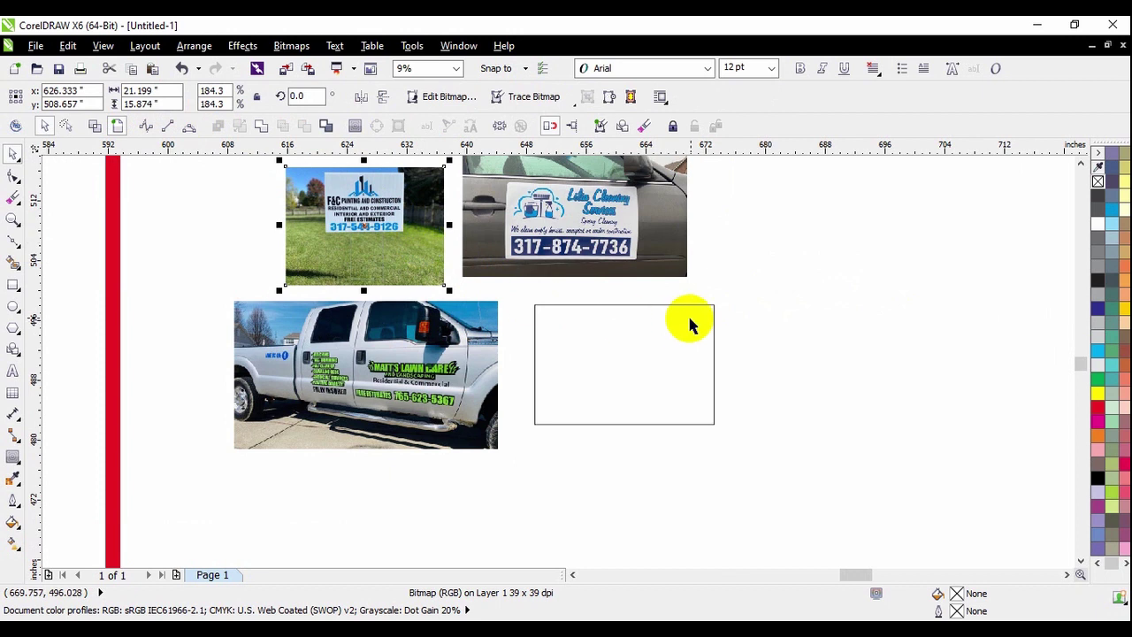
click(766, 283)
click(712, 349)
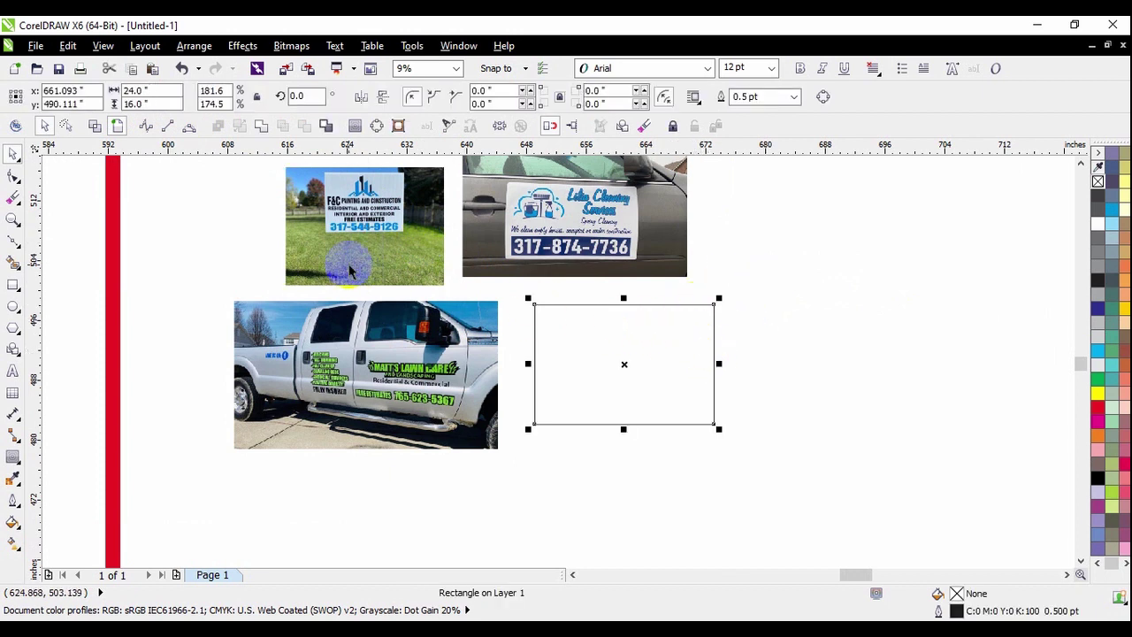
scroll(707, 352, up, 2)
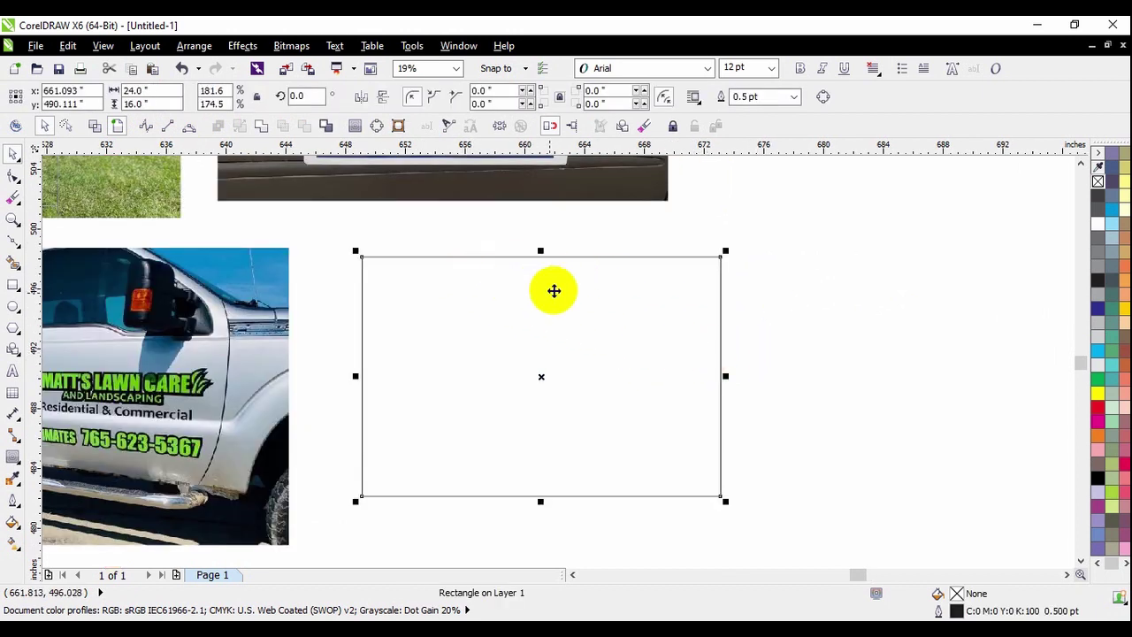
click(137, 104)
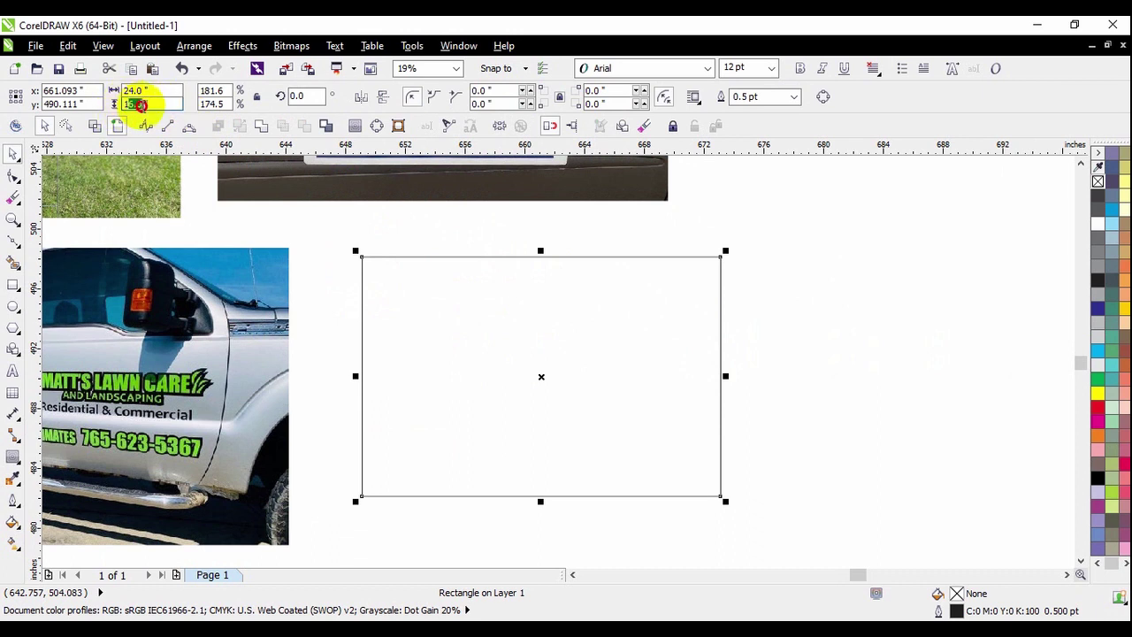
text(18)
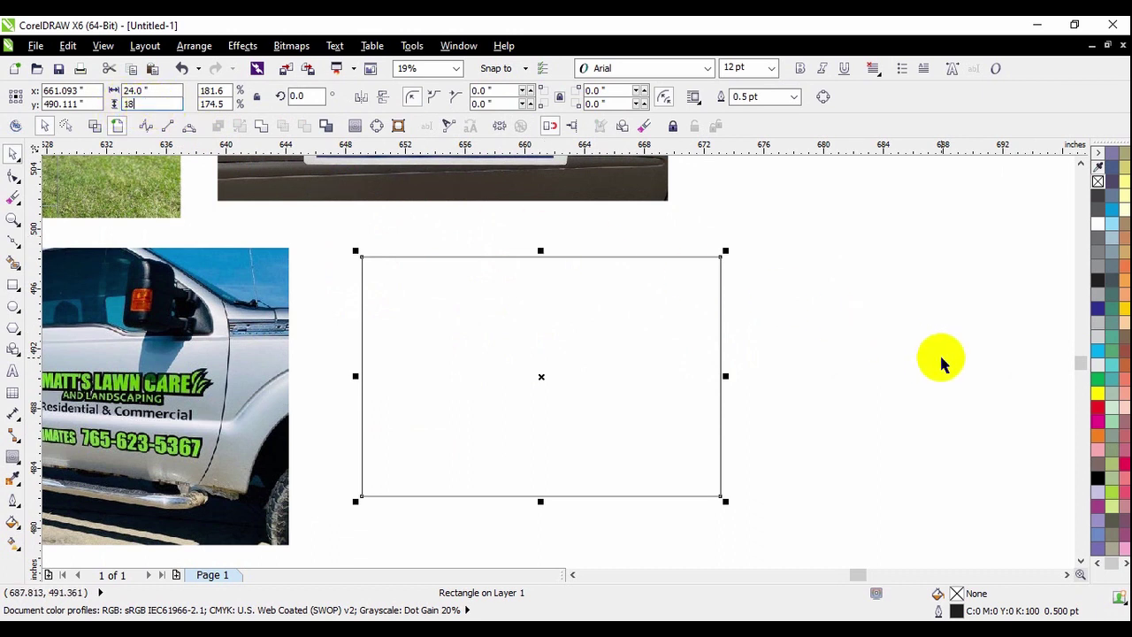
key(Return)
click(788, 321)
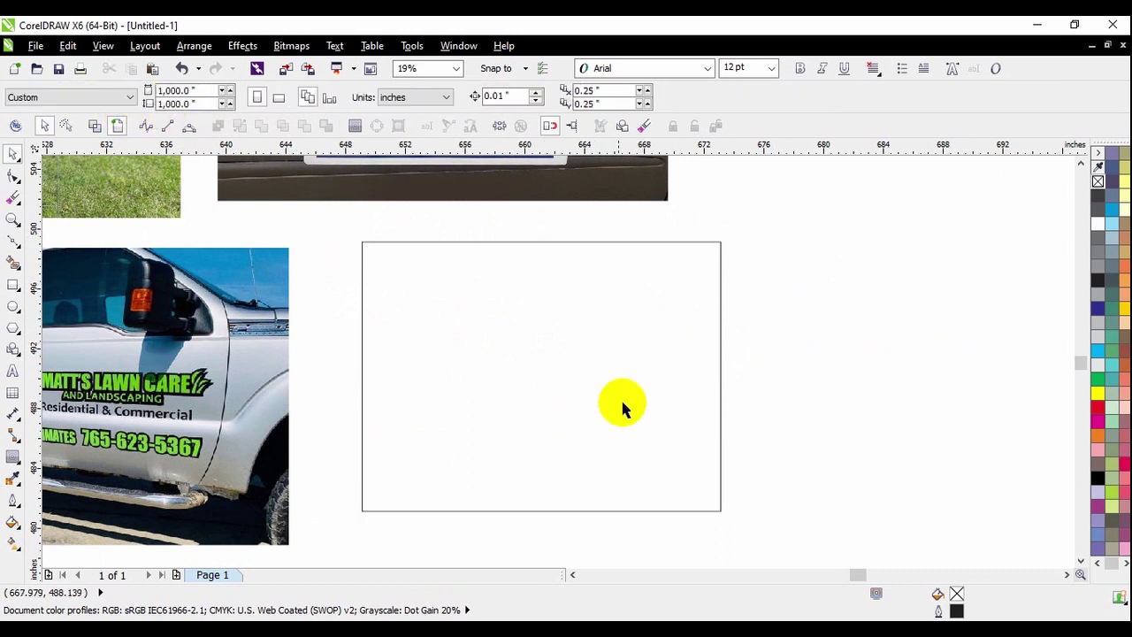
Step: Compare the blank sign rectangle with the car door magnet and yard sign photos
scroll(581, 404, down, 1)
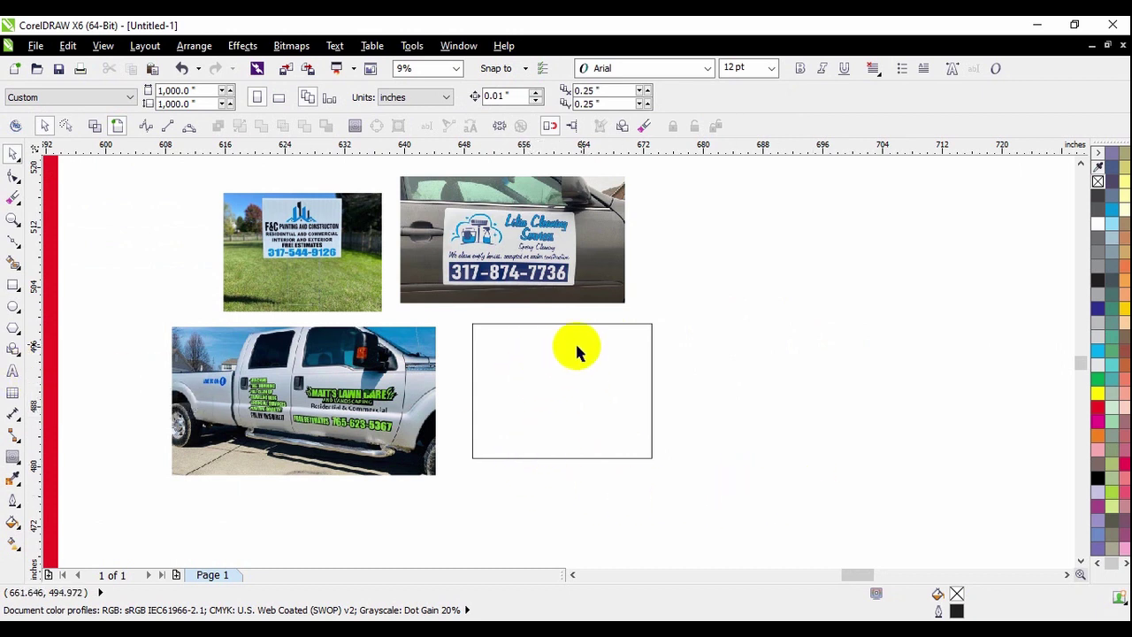
click(637, 368)
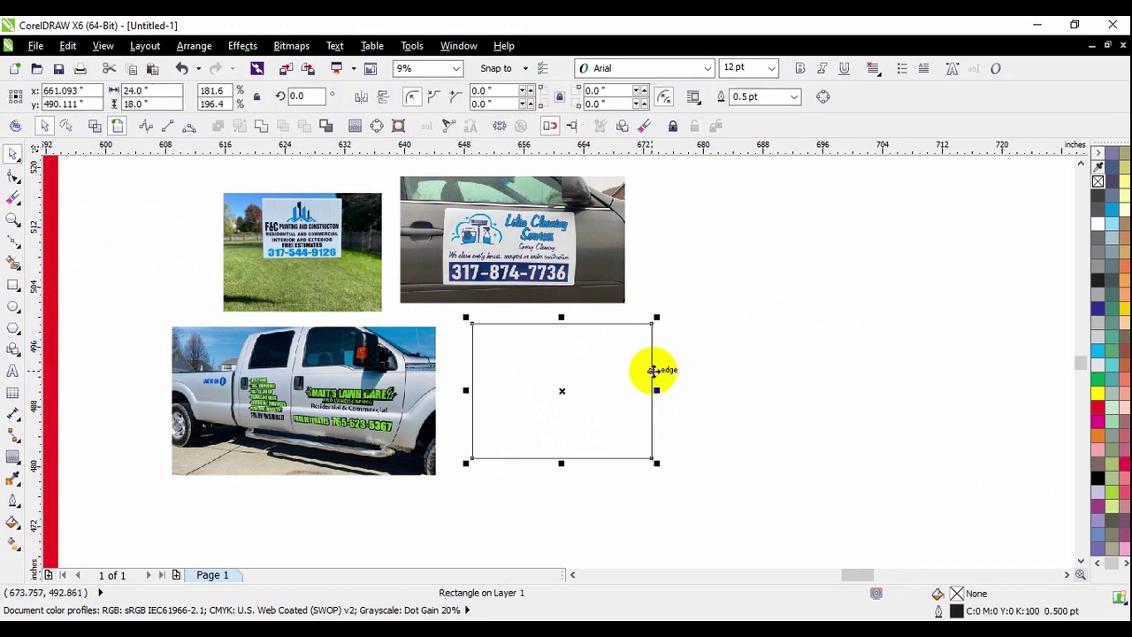
click(599, 376)
click(584, 368)
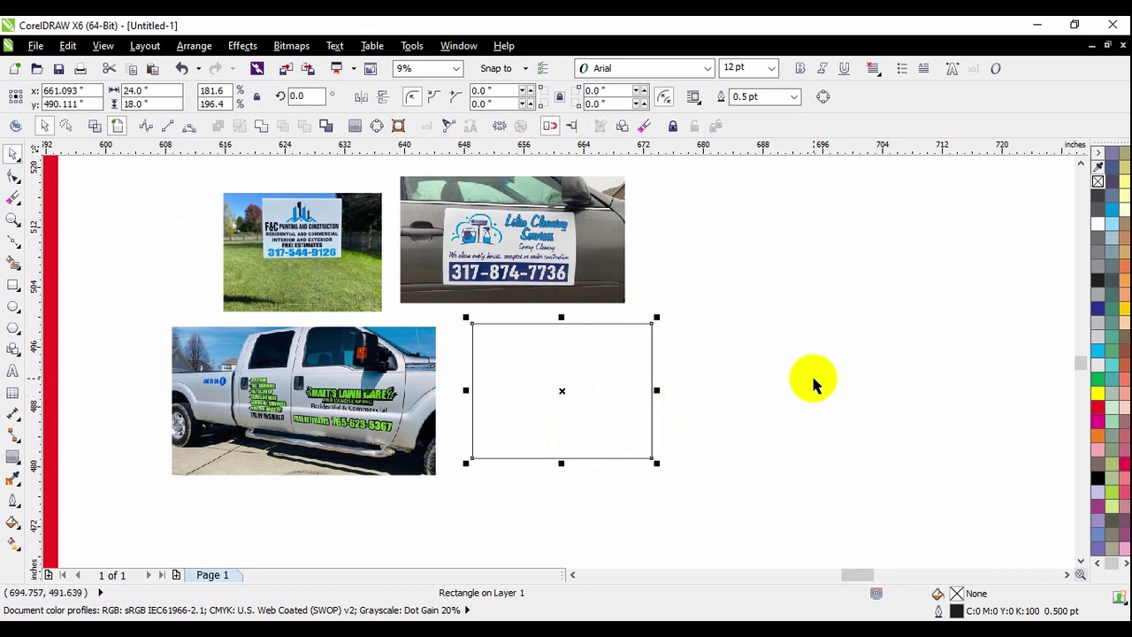
click(720, 372)
click(532, 262)
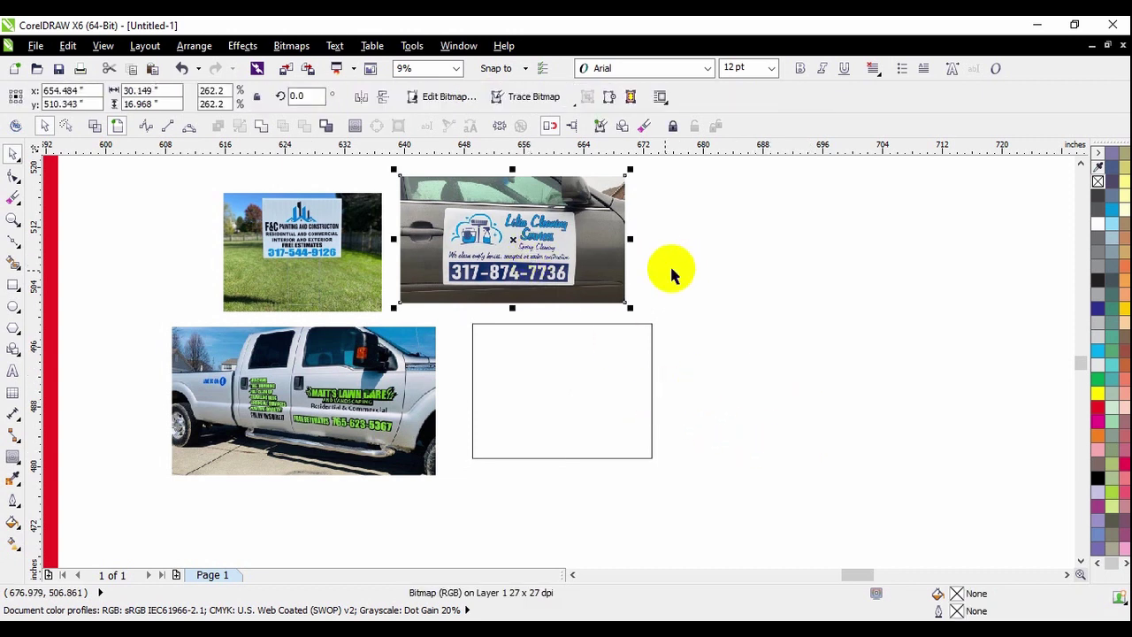
click(276, 251)
click(769, 341)
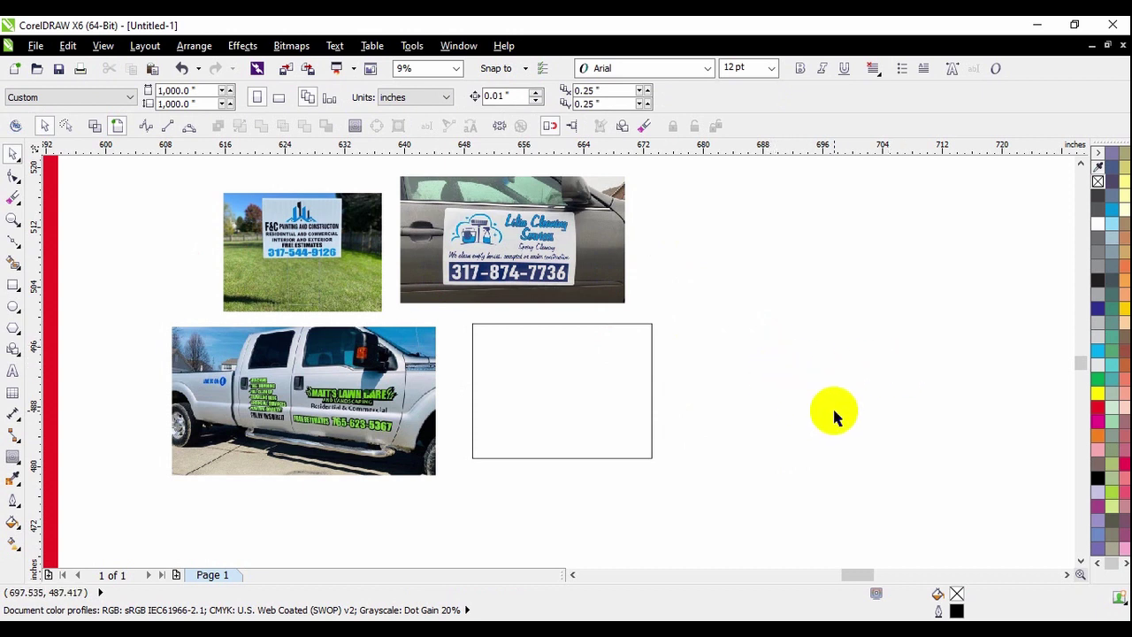
Step: Delete the yard sign and car door photos and the blank rectangle, keeping the white truck photo
scroll(832, 406, down, 2)
drag(497, 231, 758, 375)
key(Delete)
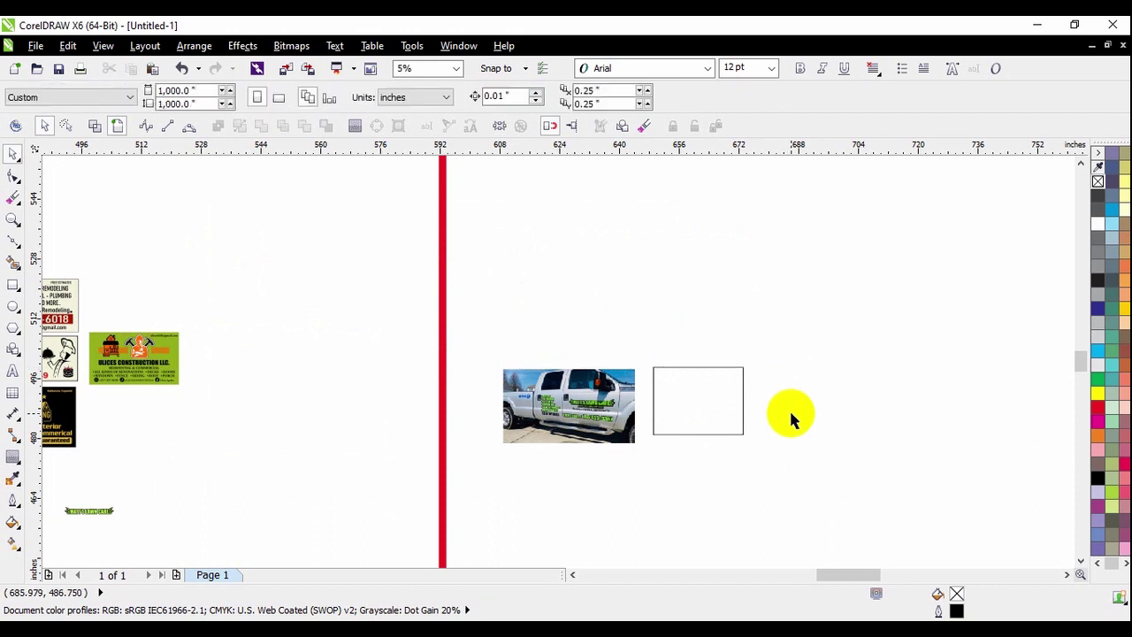
click(679, 432)
key(Delete)
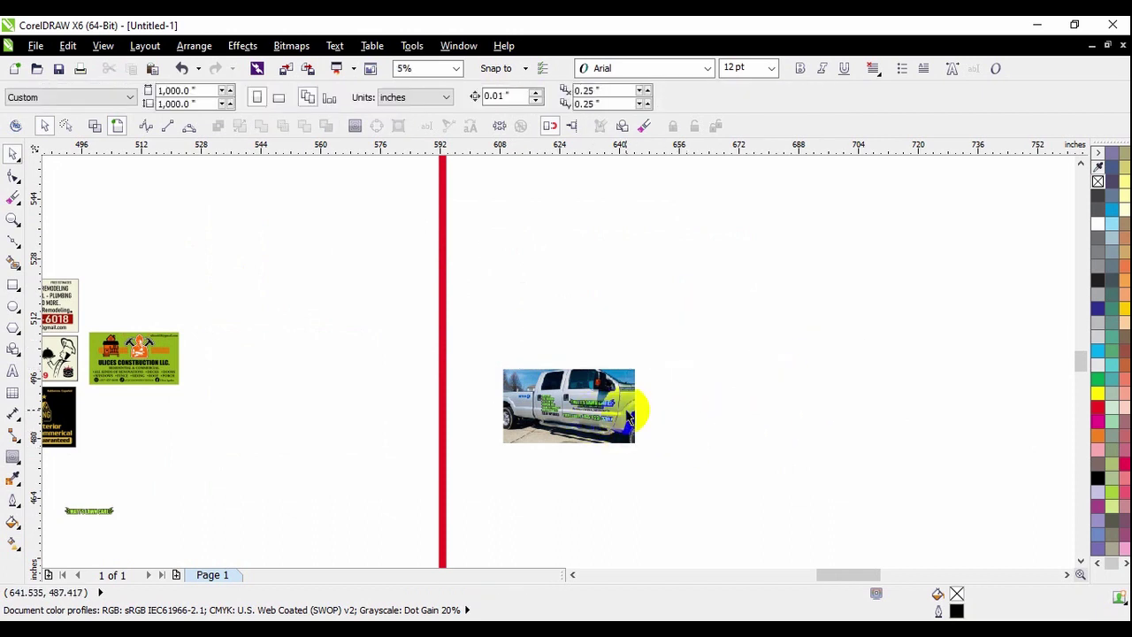
Step: Move the white truck photo to the other side of the red divider, below the group of sign designs
click(626, 412)
scroll(627, 404, down, 2)
drag(615, 409, 409, 498)
click(409, 498)
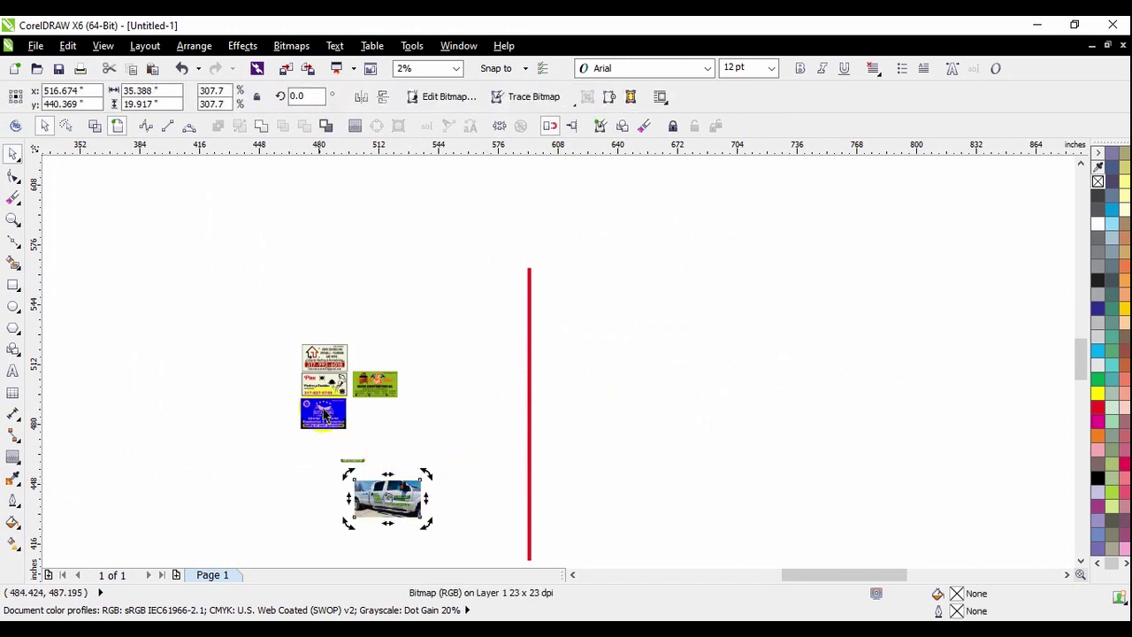
scroll(292, 382, up, 2)
click(292, 382)
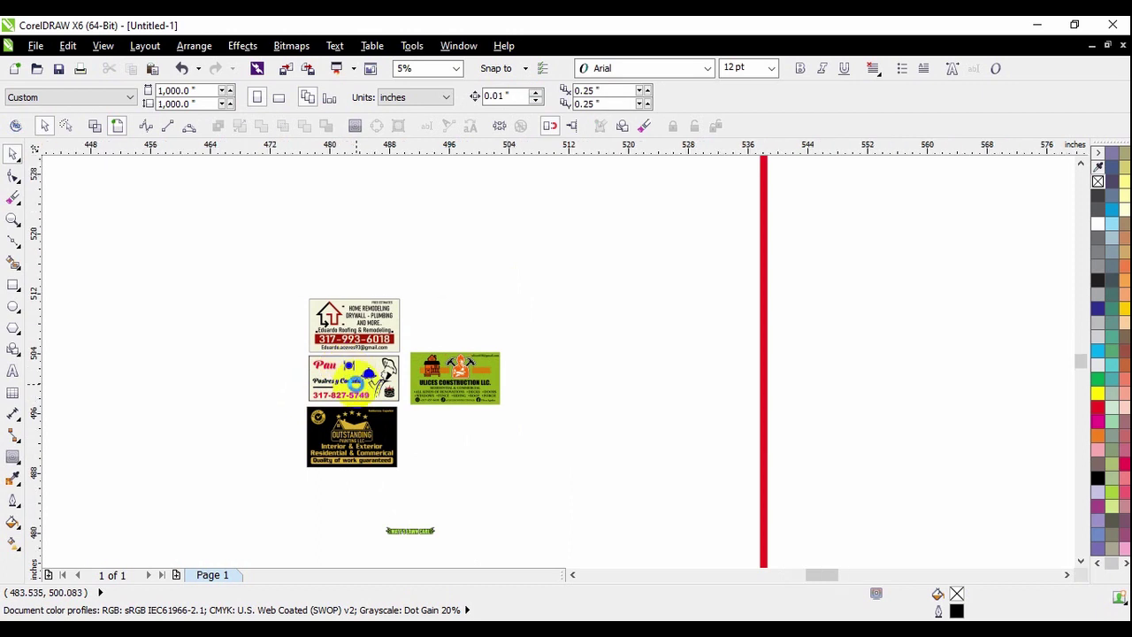
Step: Move the whole green Ulices Construction design down beside the black Outstanding Painting design
scroll(384, 371, up, 1)
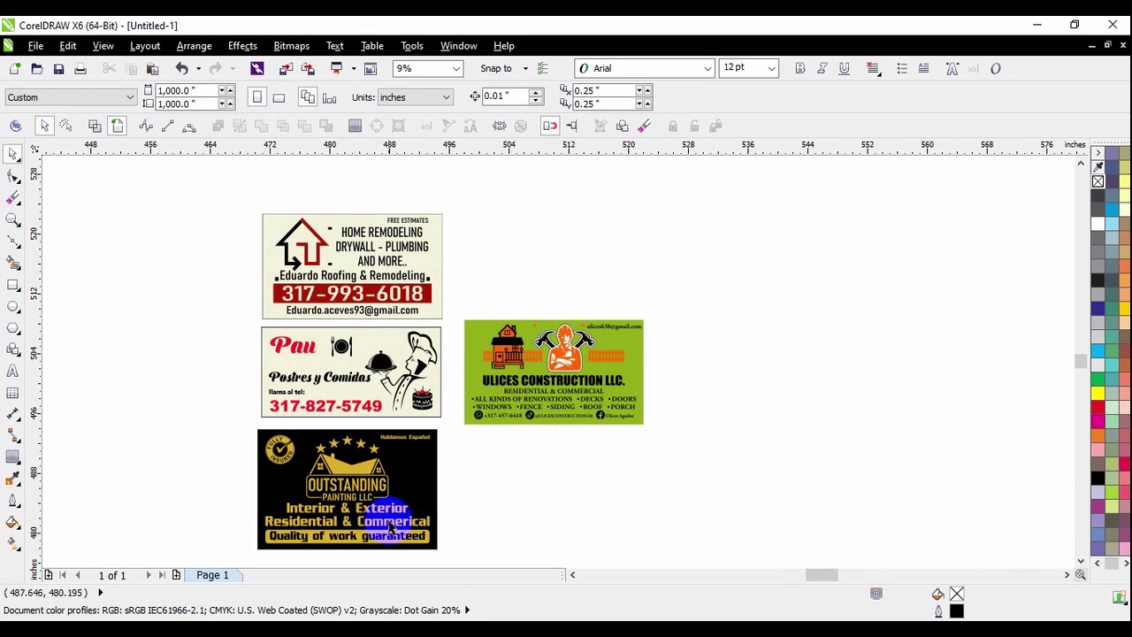
scroll(413, 530, up, 2)
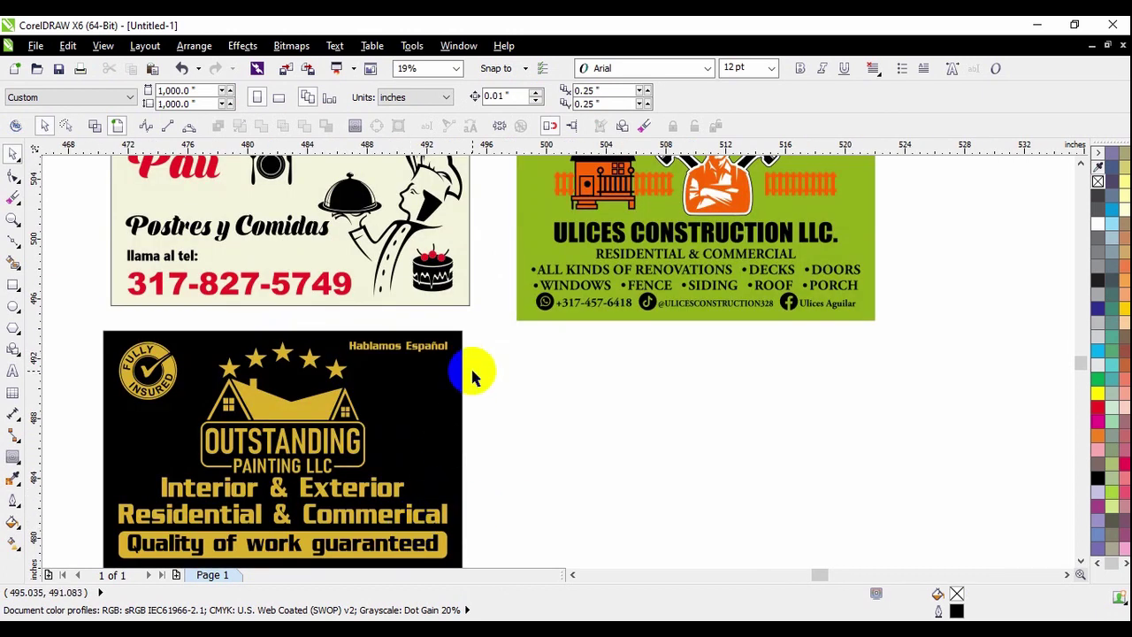
scroll(475, 375, down, 2)
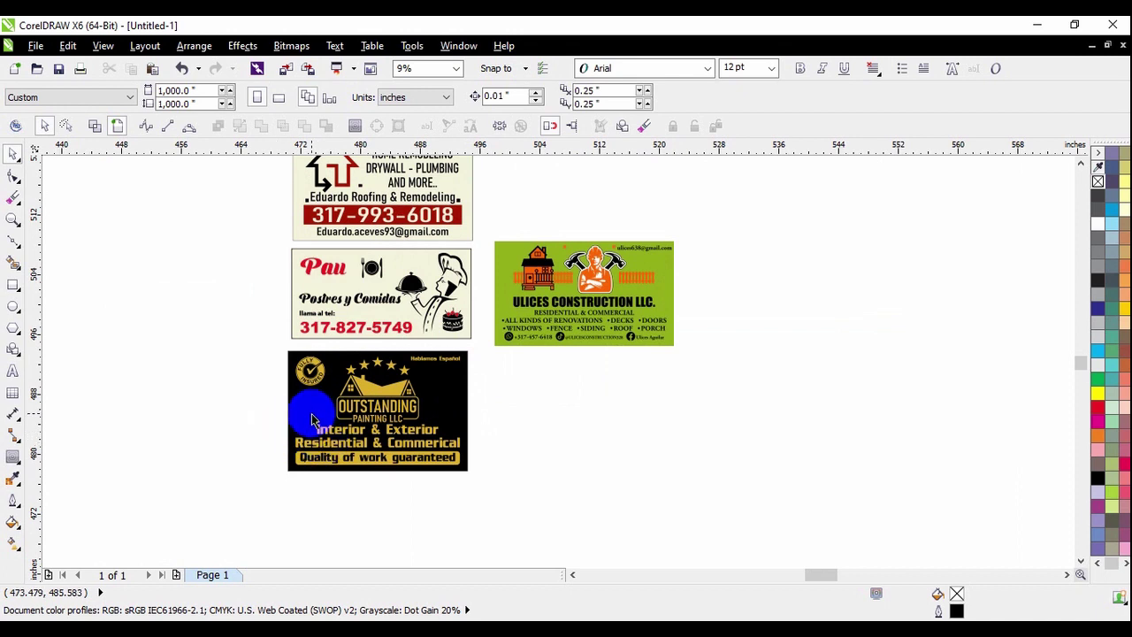
drag(487, 207, 732, 394)
drag(605, 292, 599, 415)
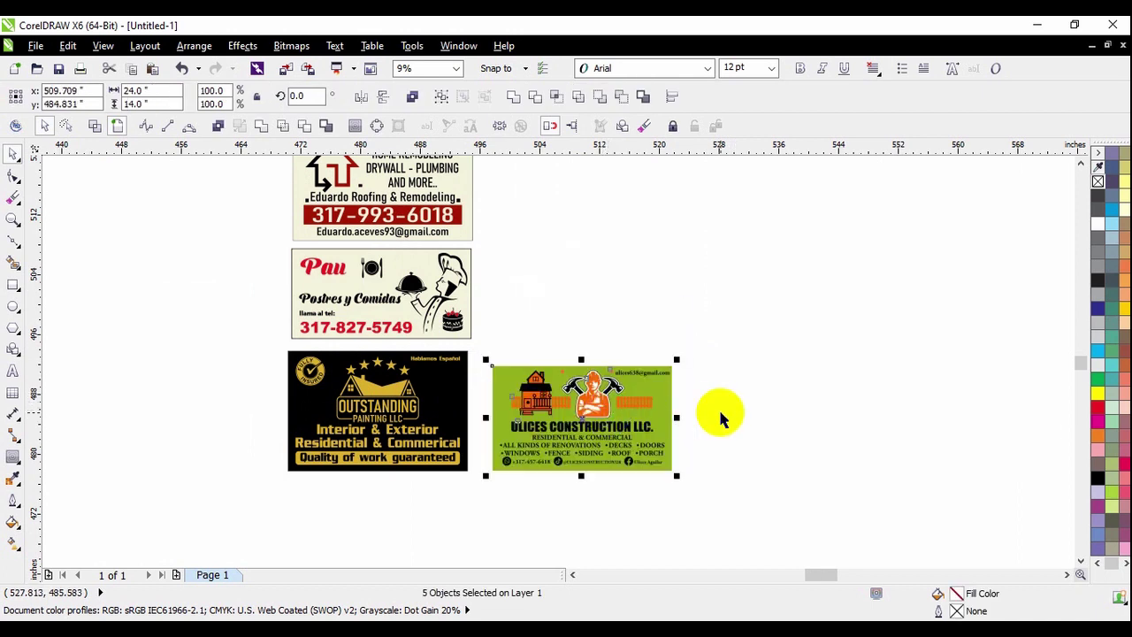
Step: Examine the Outstanding Painting, Ulices Construction and Postres y Comidas designs up close for readability and layout
scroll(480, 464, up, 2)
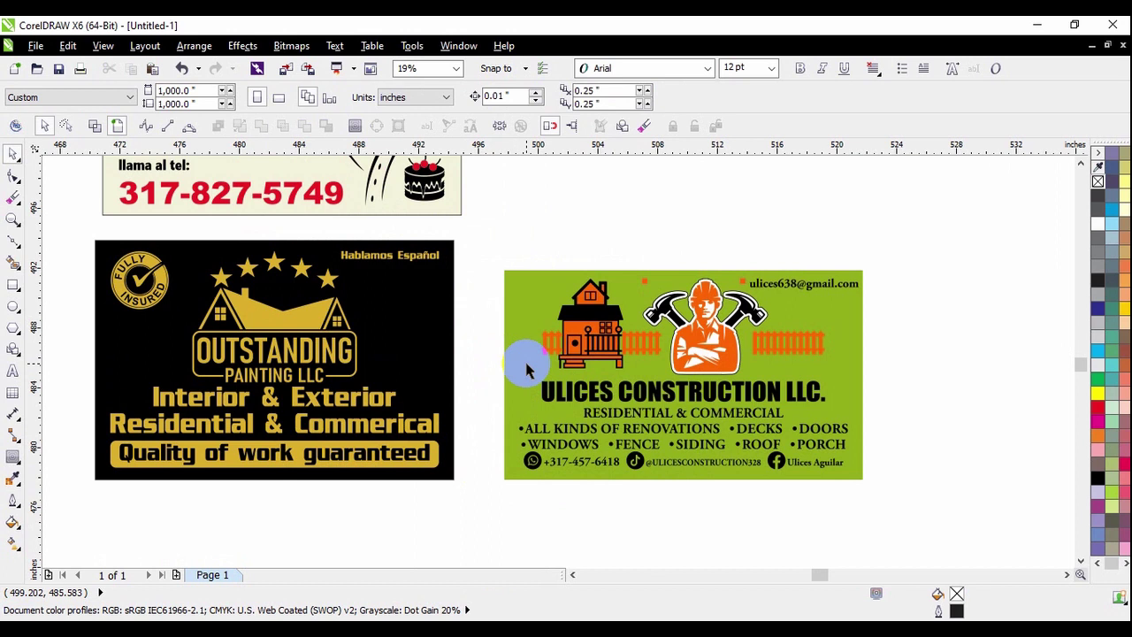
click(439, 346)
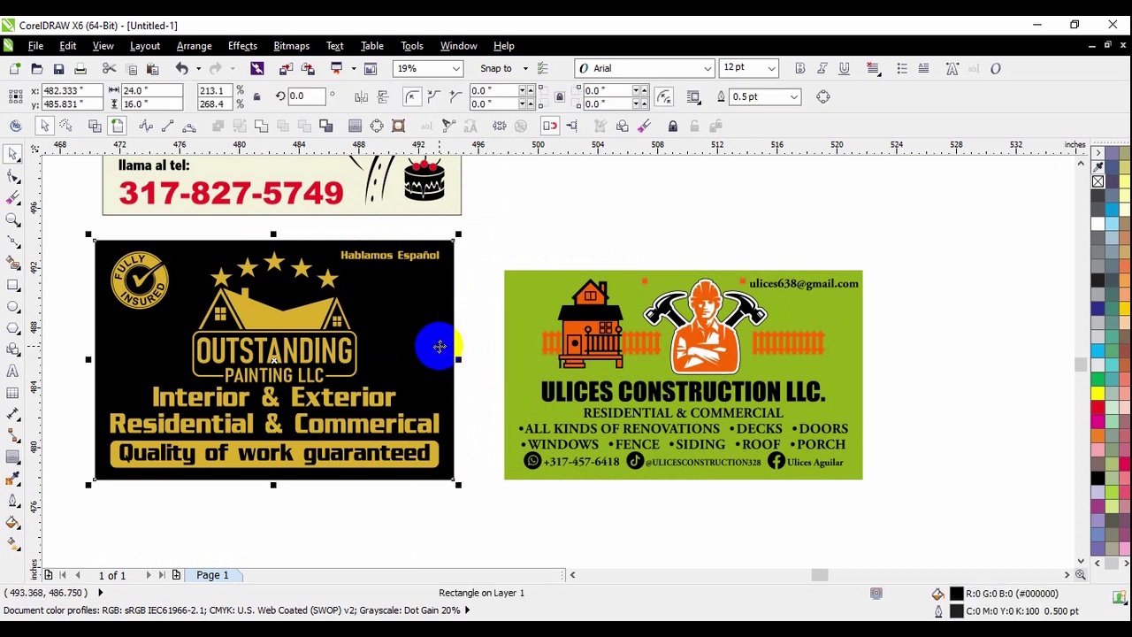
click(500, 254)
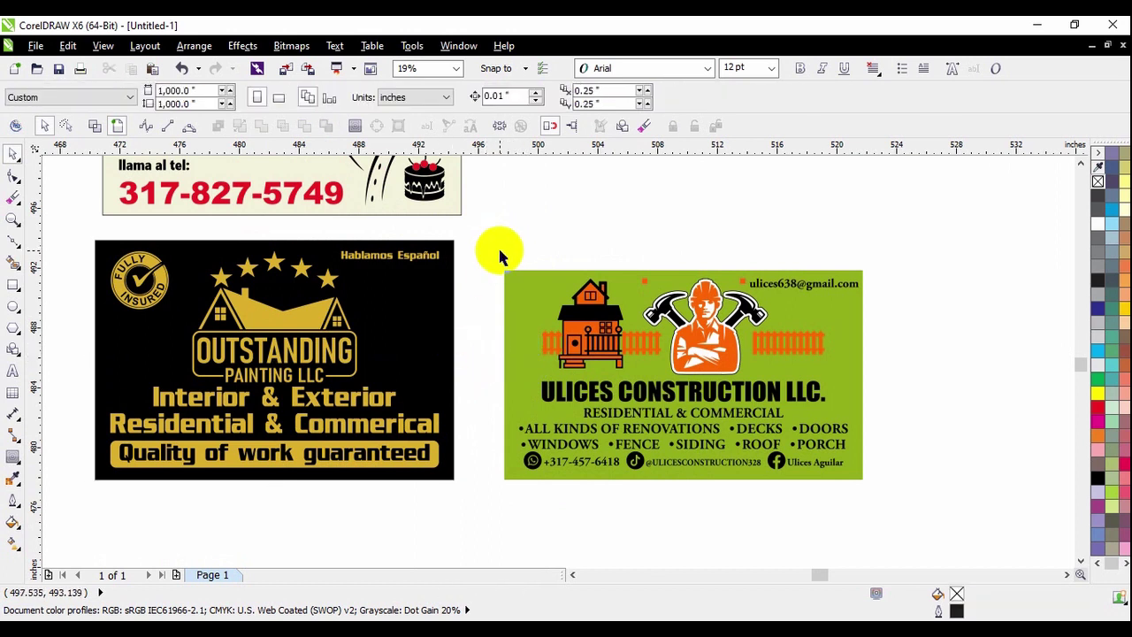
click(561, 345)
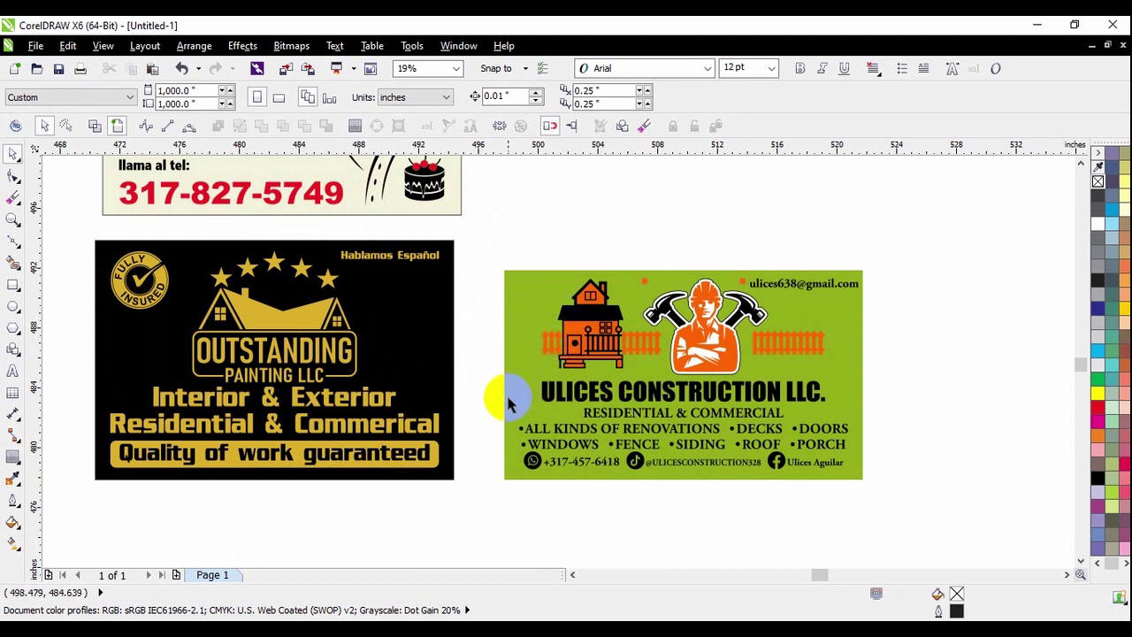
scroll(498, 463, down, 2)
scroll(417, 260, up, 2)
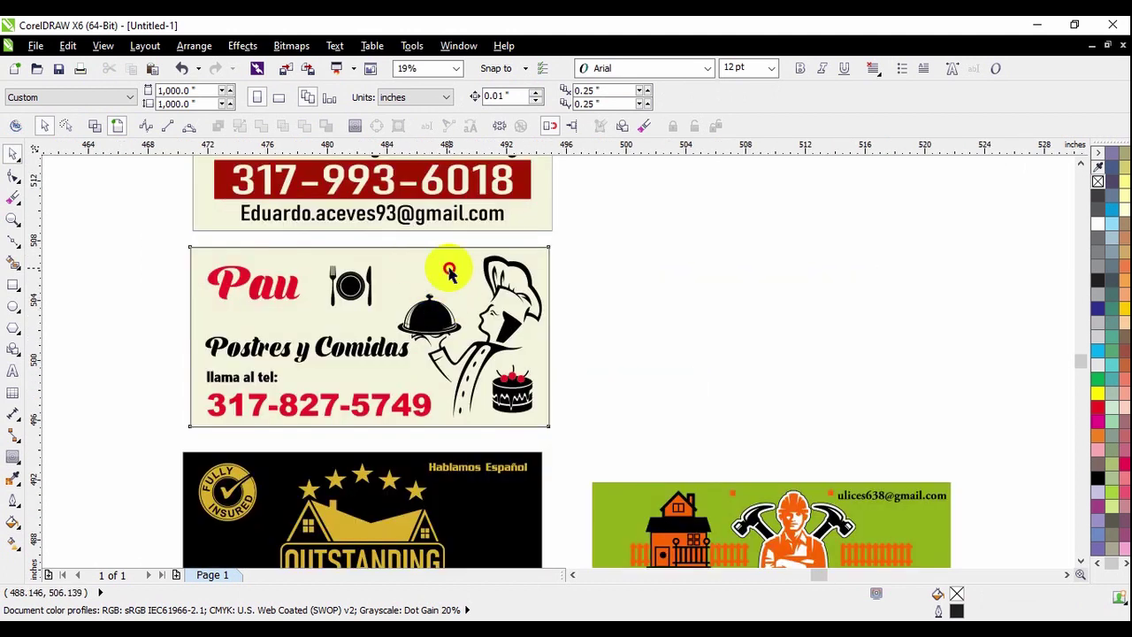
click(449, 271)
click(605, 302)
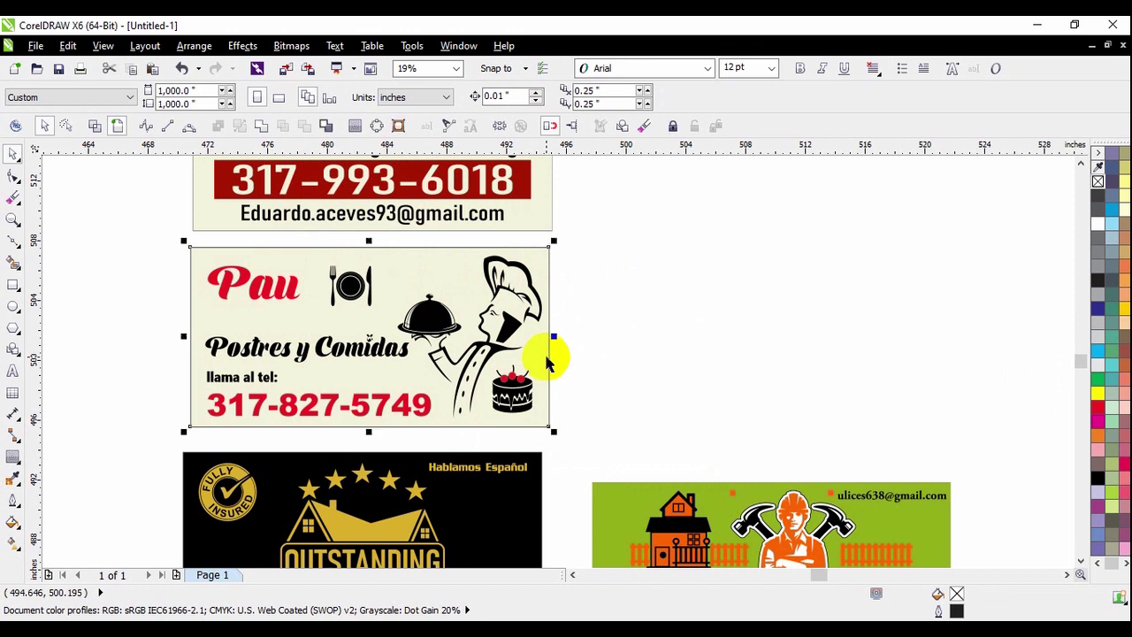
click(634, 342)
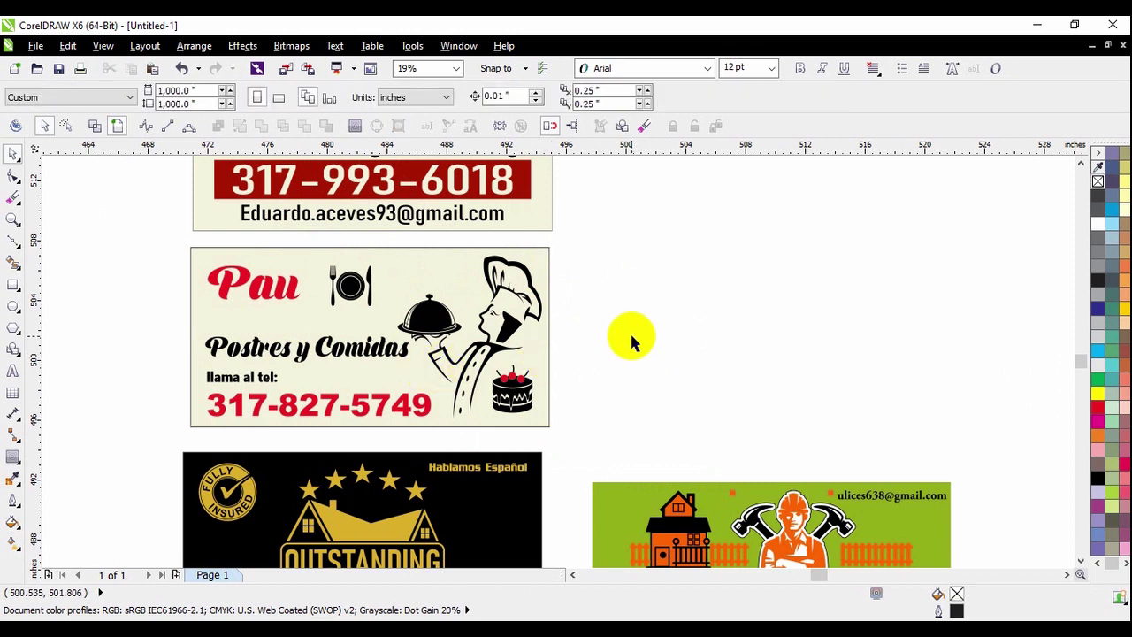
Step: Move the Postres y Comidas design above the green design and the home remodeling design down to just above the black one
scroll(329, 357, down, 3)
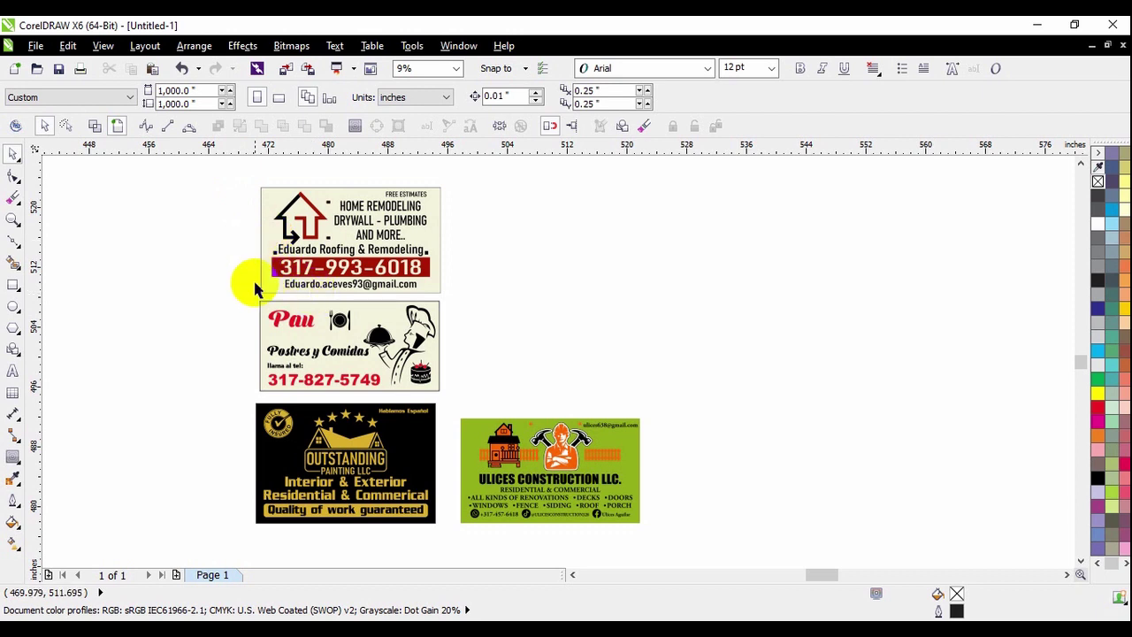
drag(251, 295, 640, 371)
drag(223, 167, 468, 333)
drag(412, 265, 412, 348)
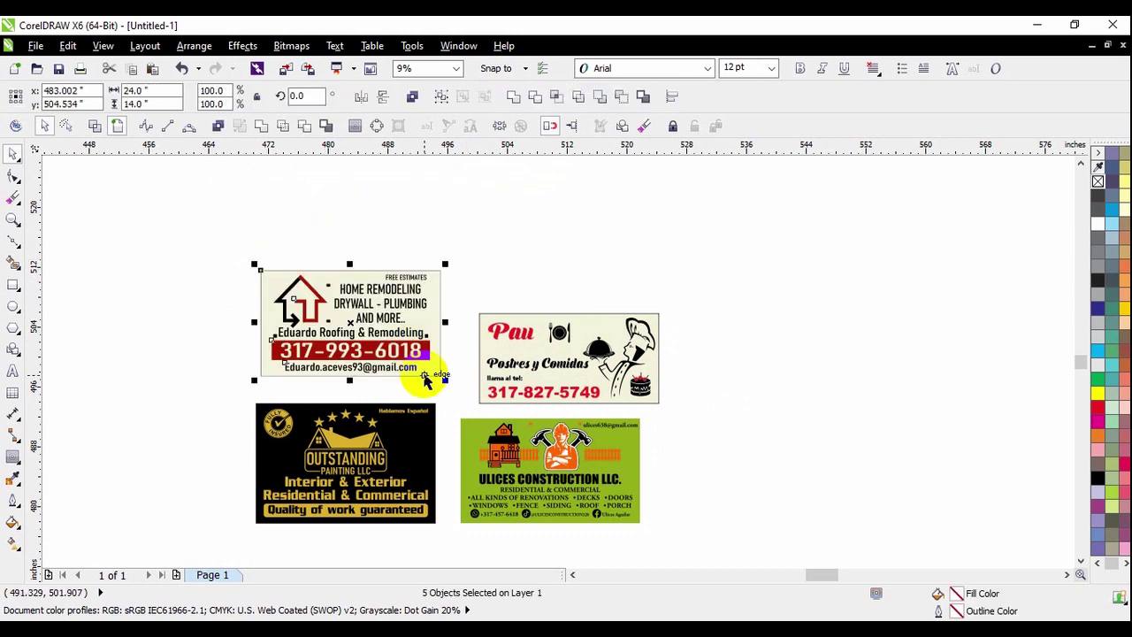
click(241, 435)
Step: Move the home remodeling and black Outstanding Painting designs together to the empty area right of the red divider
drag(214, 227, 455, 547)
scroll(147, 379, down, 2)
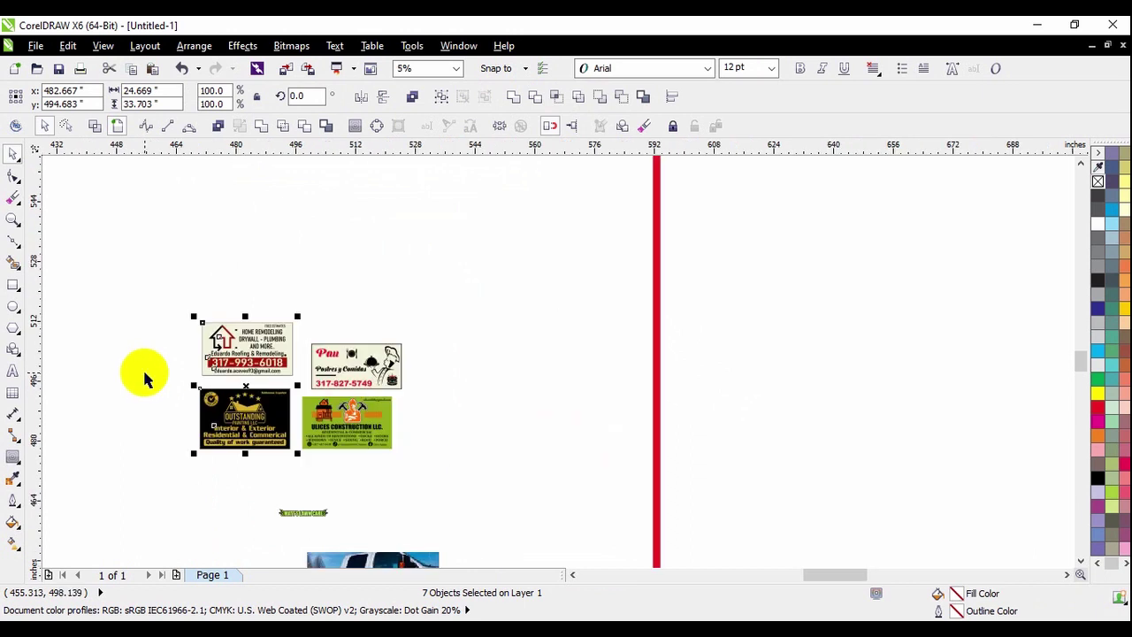
drag(223, 343, 738, 316)
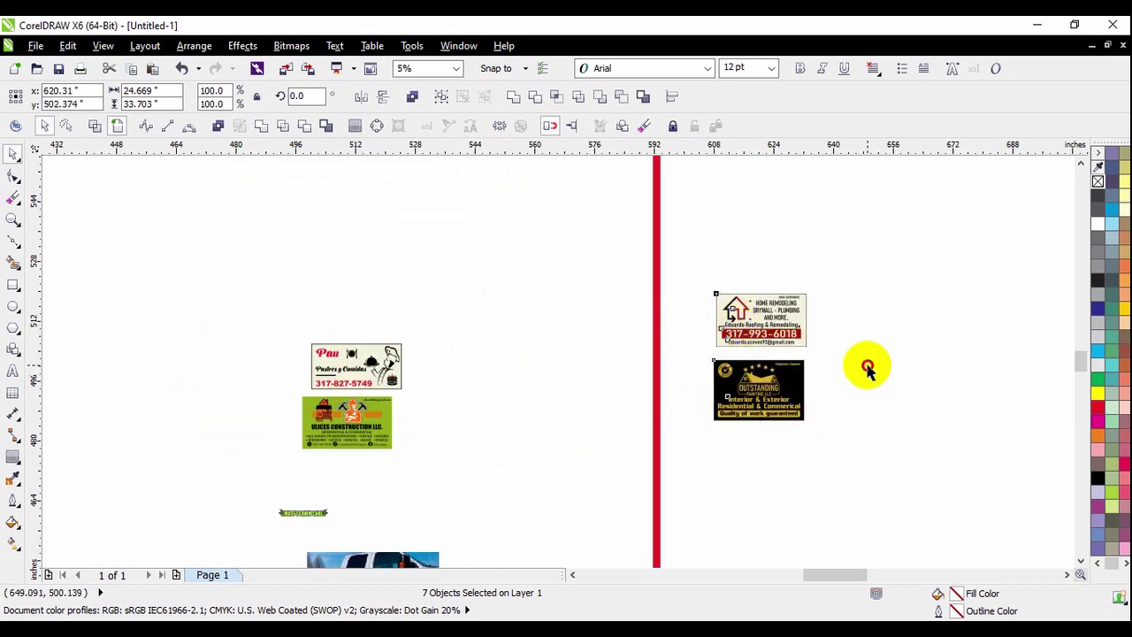
click(848, 354)
scroll(808, 389, up, 2)
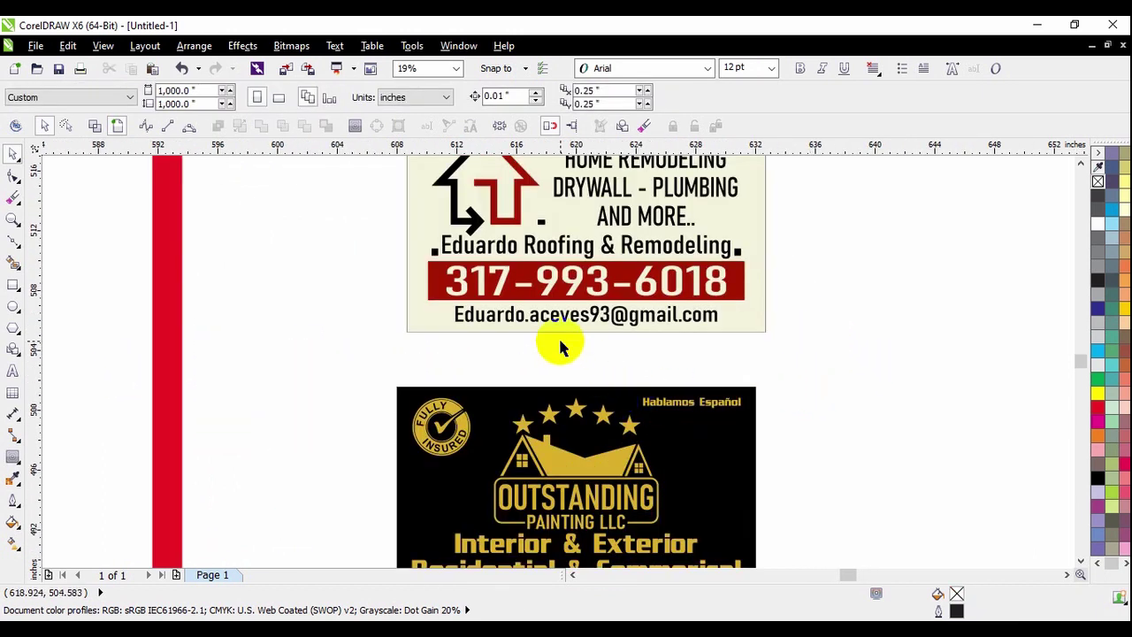
Step: Inspect the cream background rectangle of the home remodeling design and the black background rectangle of the Outstanding Painting design
scroll(559, 345, down, 1)
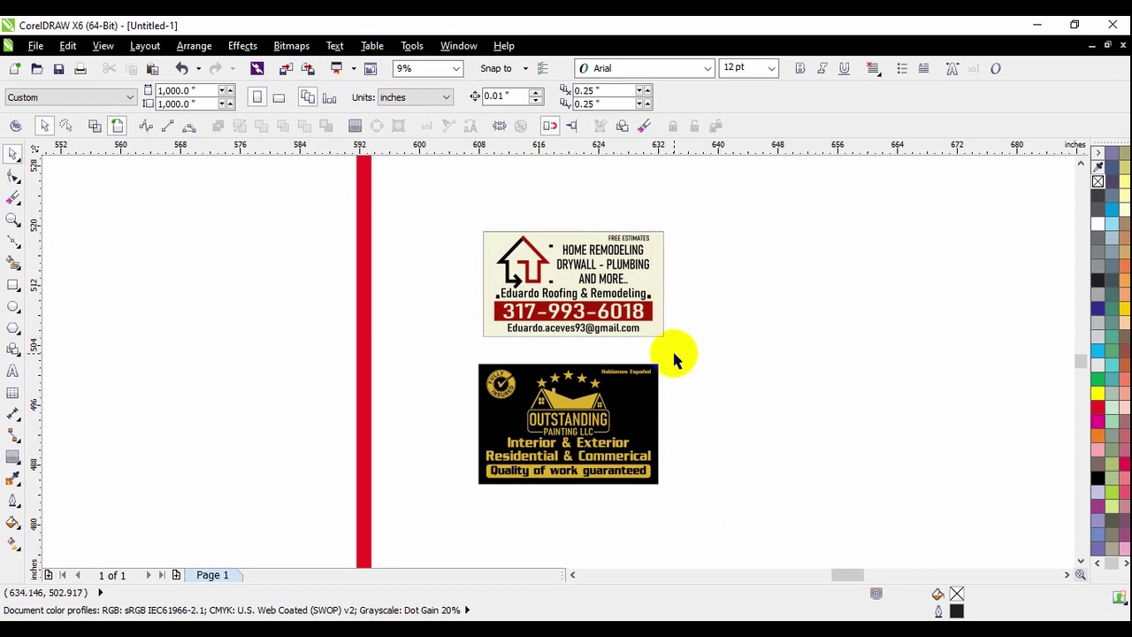
click(625, 453)
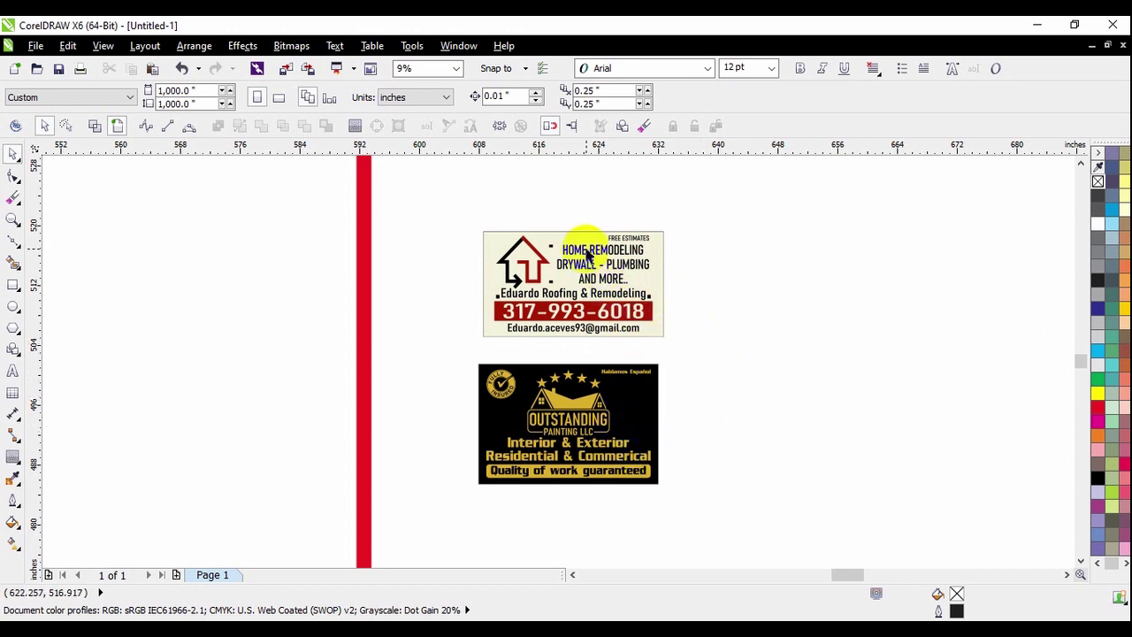
click(486, 238)
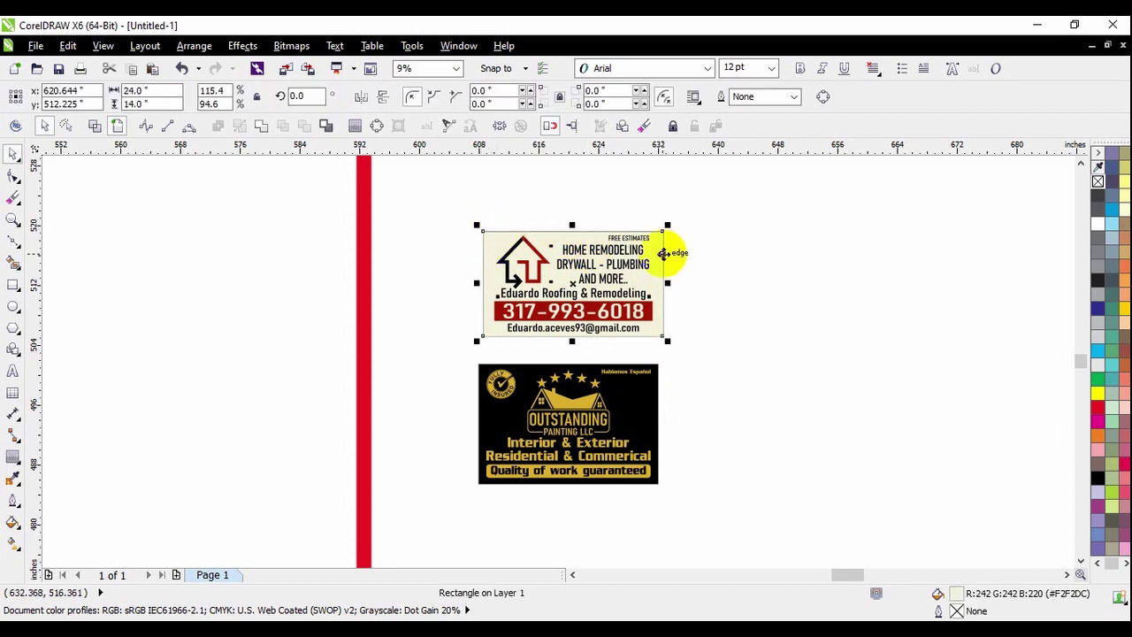
click(794, 278)
scroll(623, 261, up, 1)
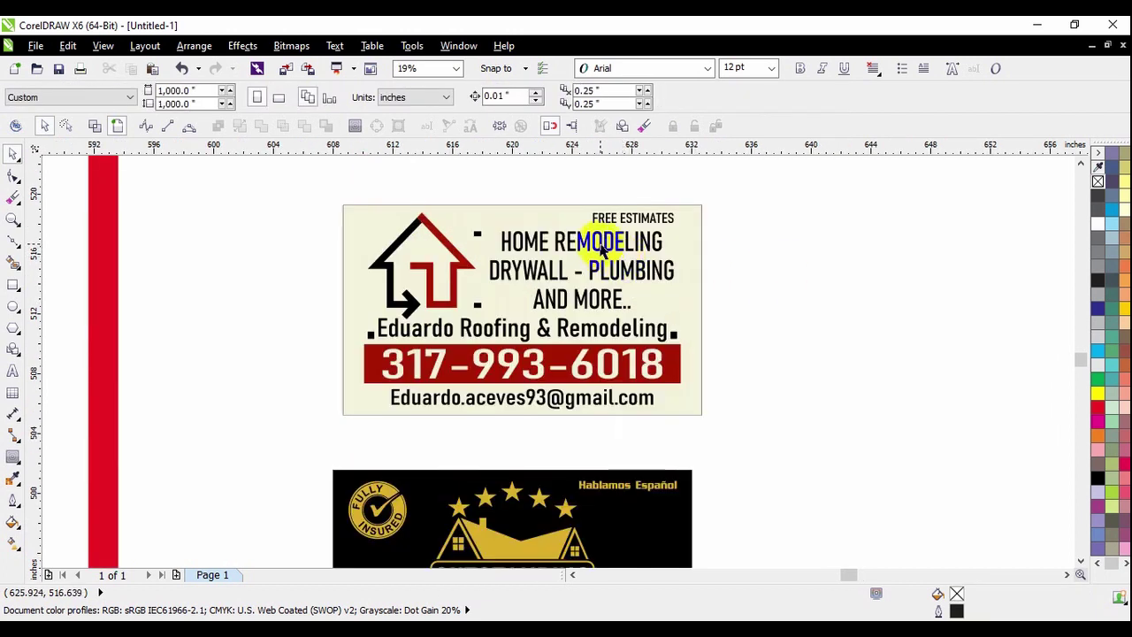
scroll(489, 229, down, 1)
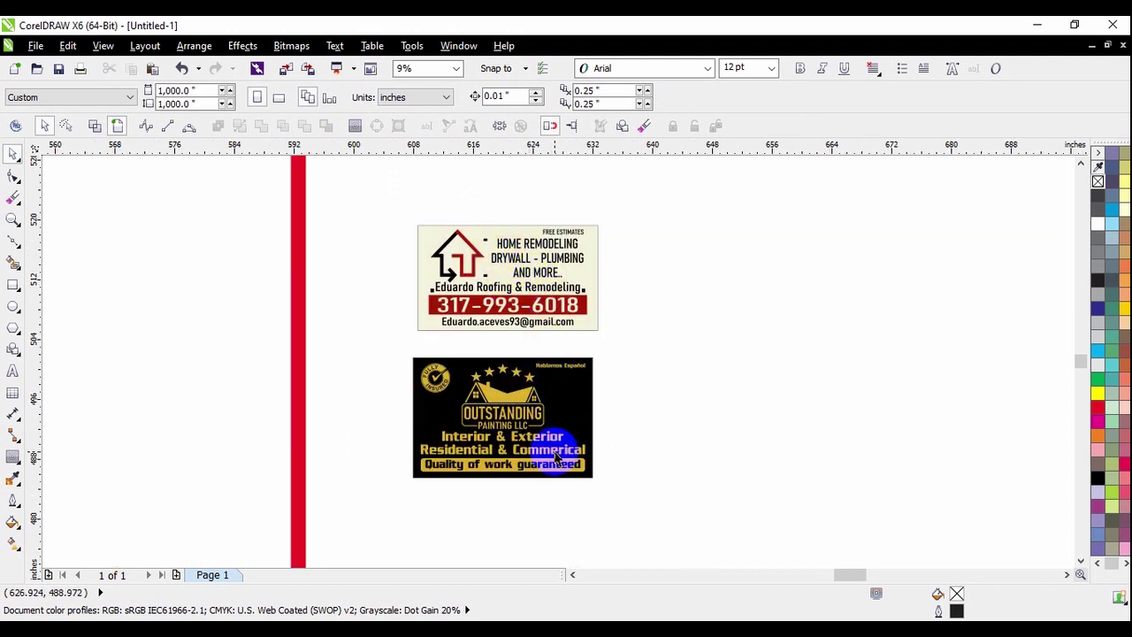
click(591, 279)
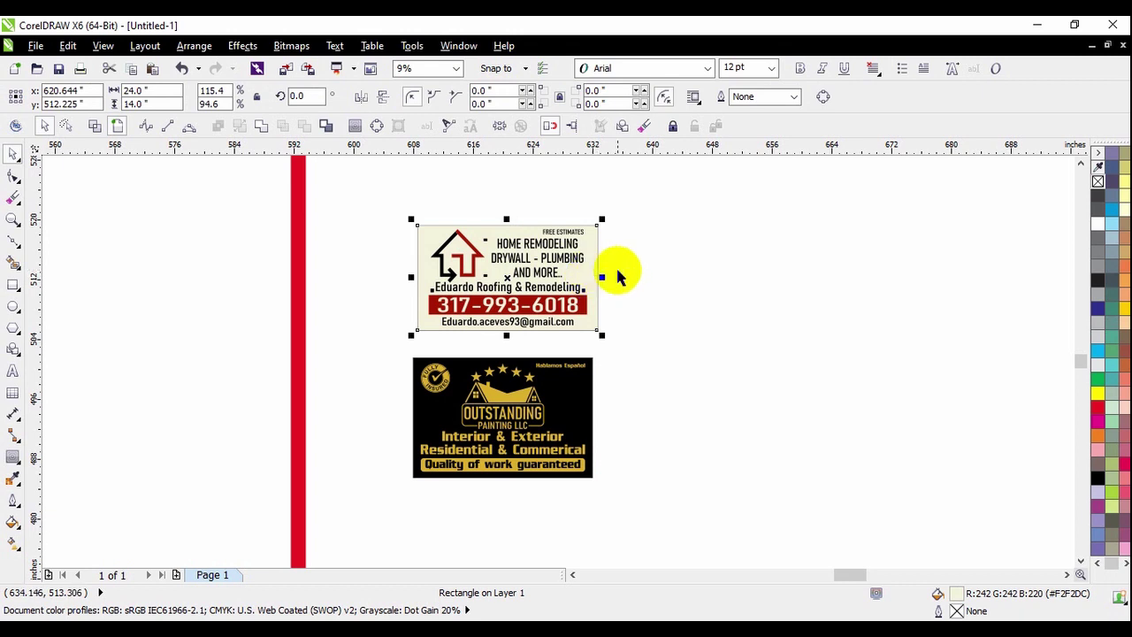
click(669, 328)
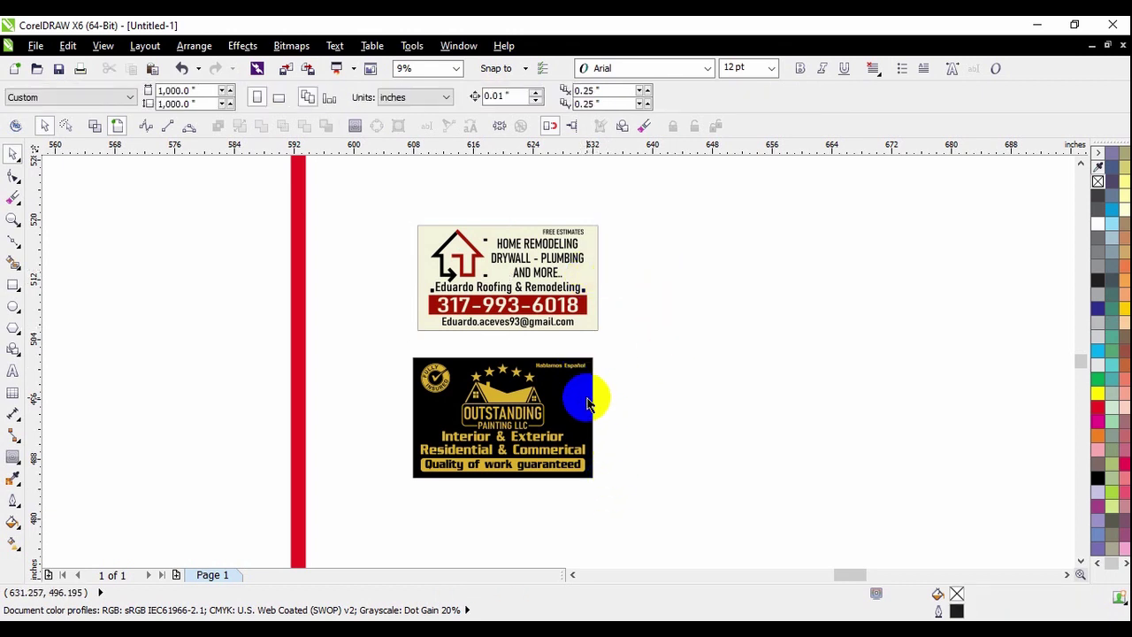
click(588, 400)
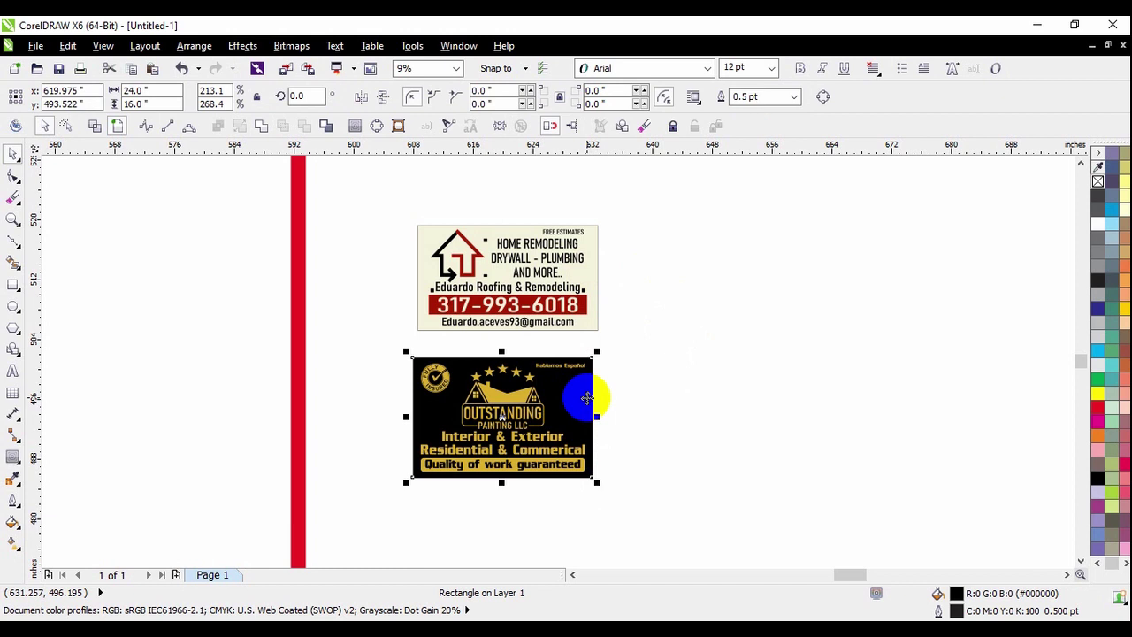
click(613, 385)
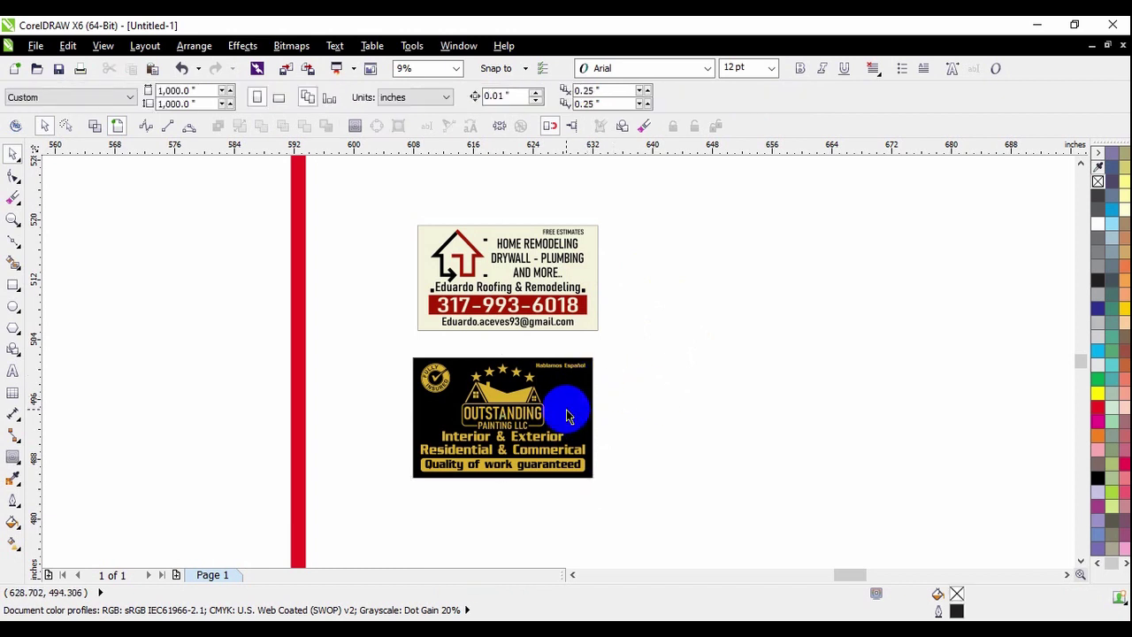
Step: Examine the home remodeling design's house logo and black lettering up close, selecting the black artwork as one object
scroll(456, 251, up, 1)
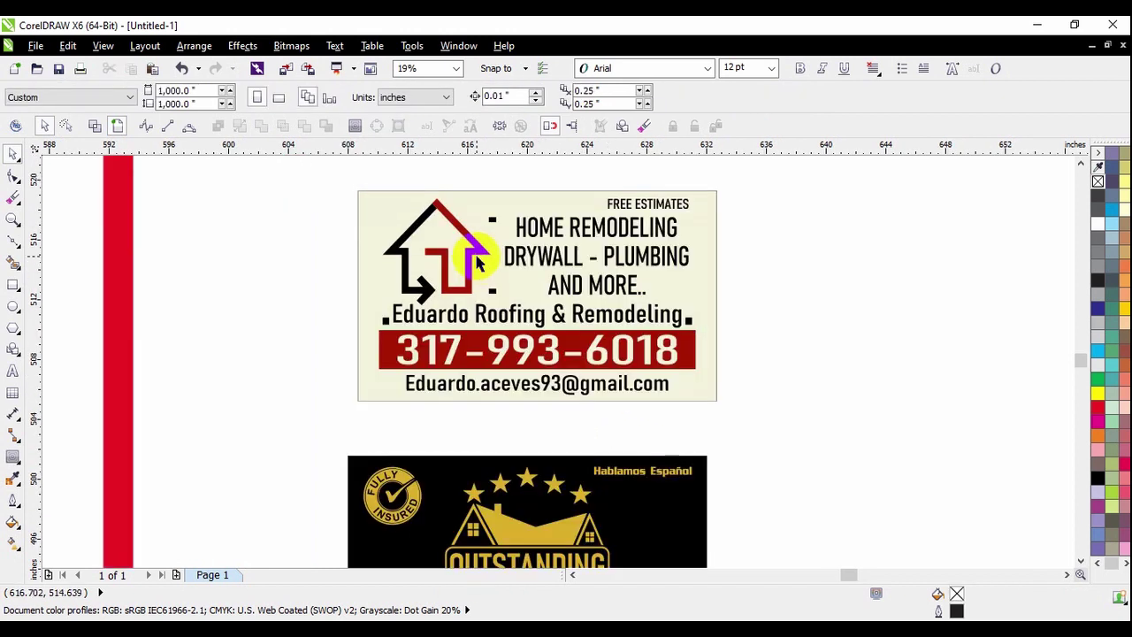
click(462, 193)
click(311, 260)
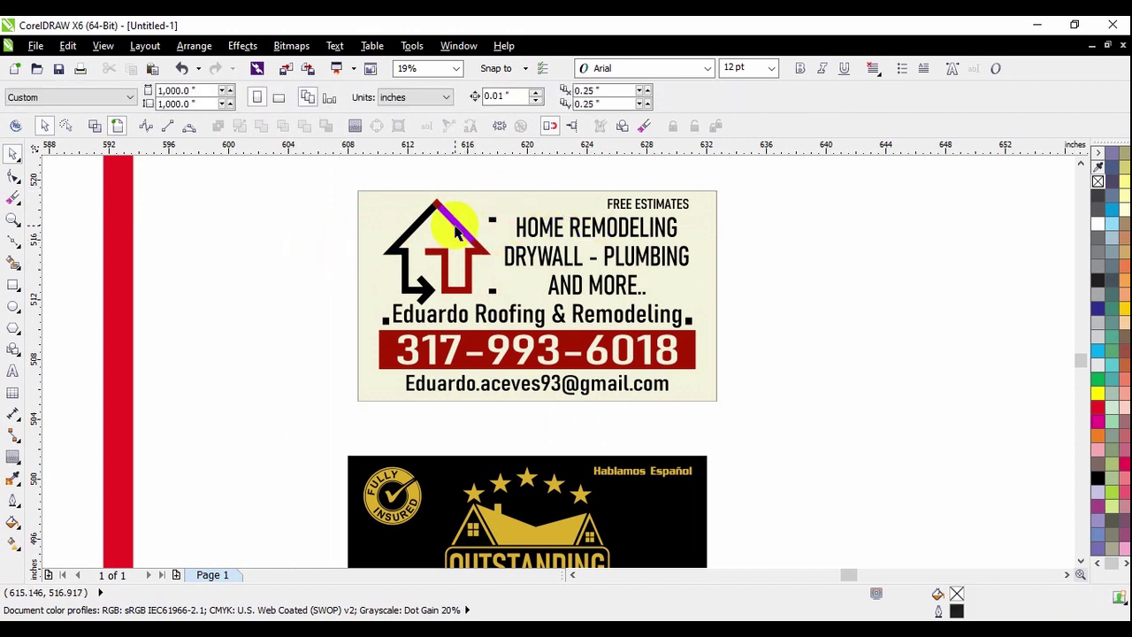
scroll(455, 228, up, 1)
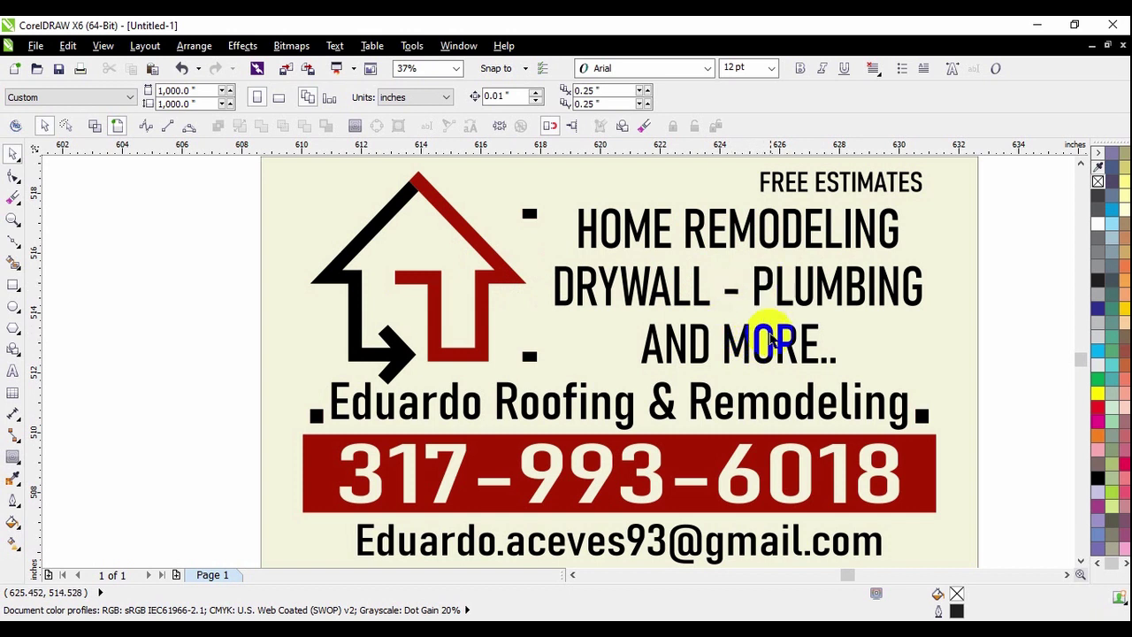
click(736, 346)
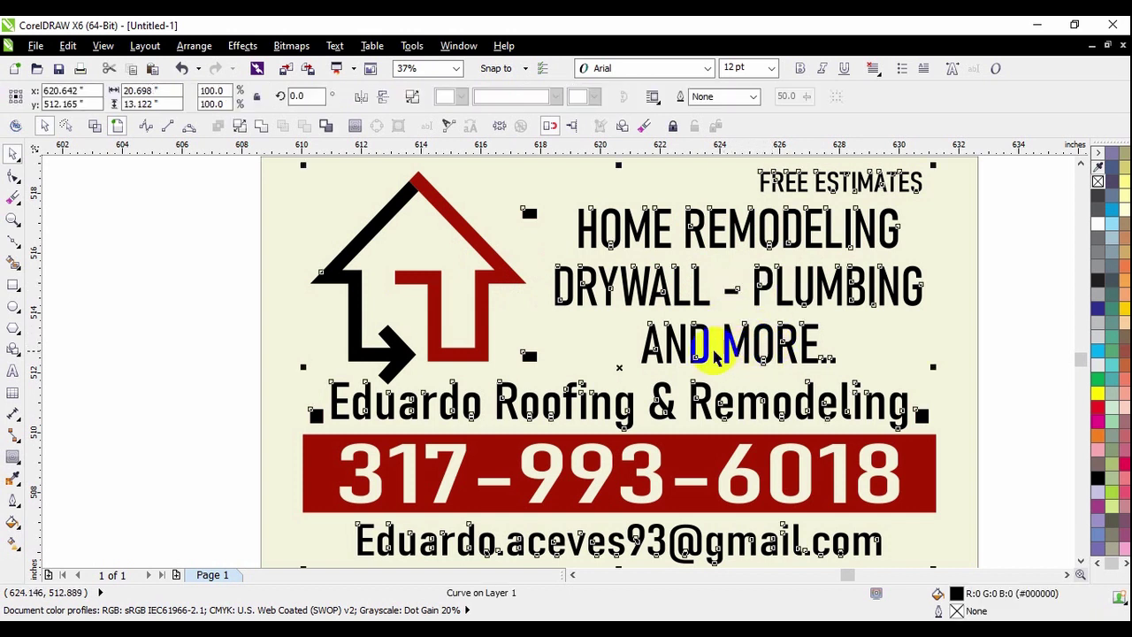
click(213, 349)
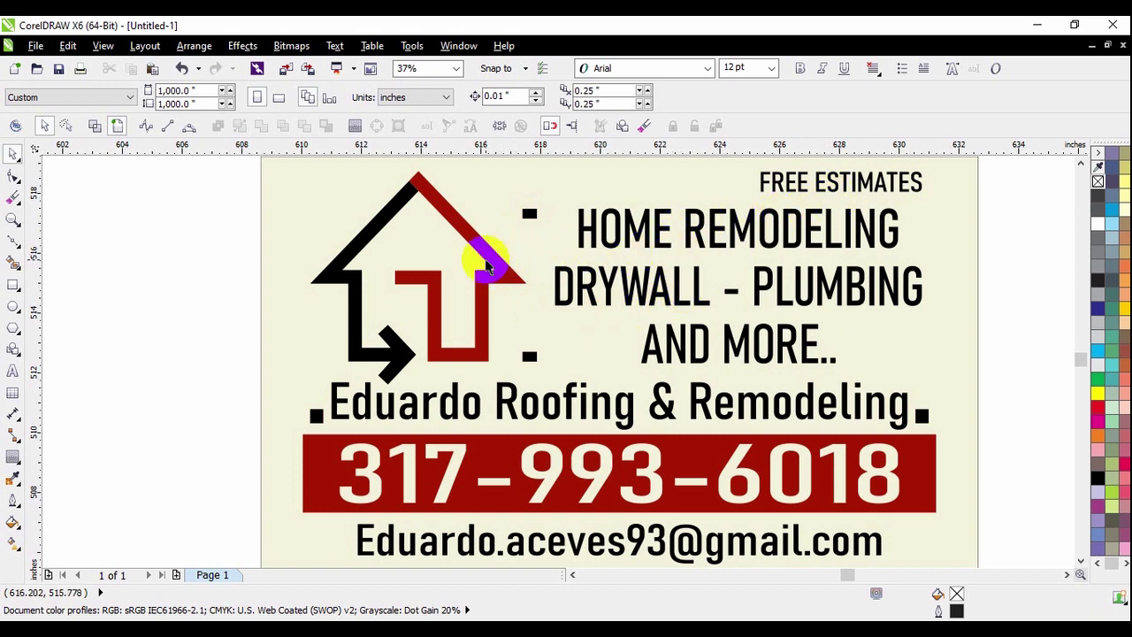
click(459, 239)
scroll(460, 239, down, 1)
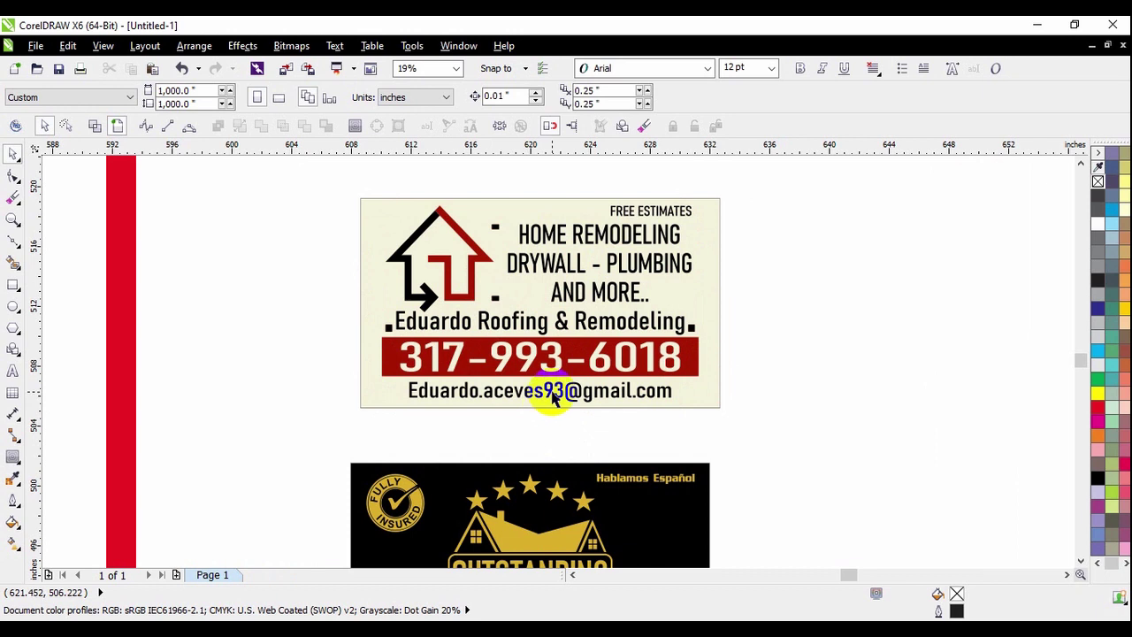
Step: Select the dark red artwork around the home remodeling design's phone number and inspect it as one color piece
drag(338, 327, 690, 379)
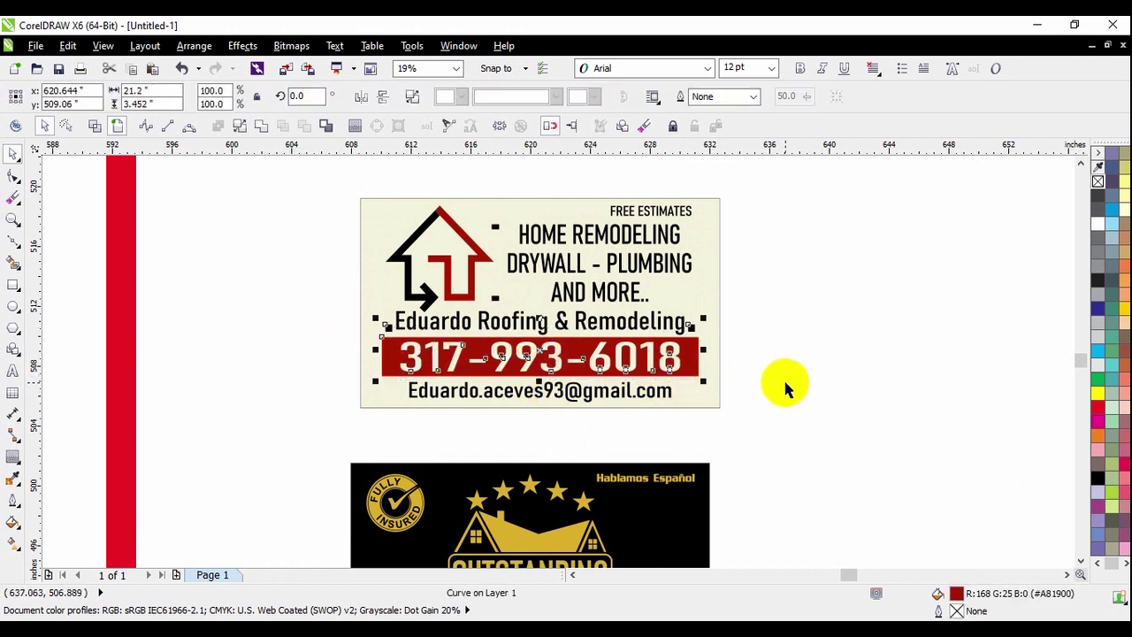
scroll(698, 363, up, 2)
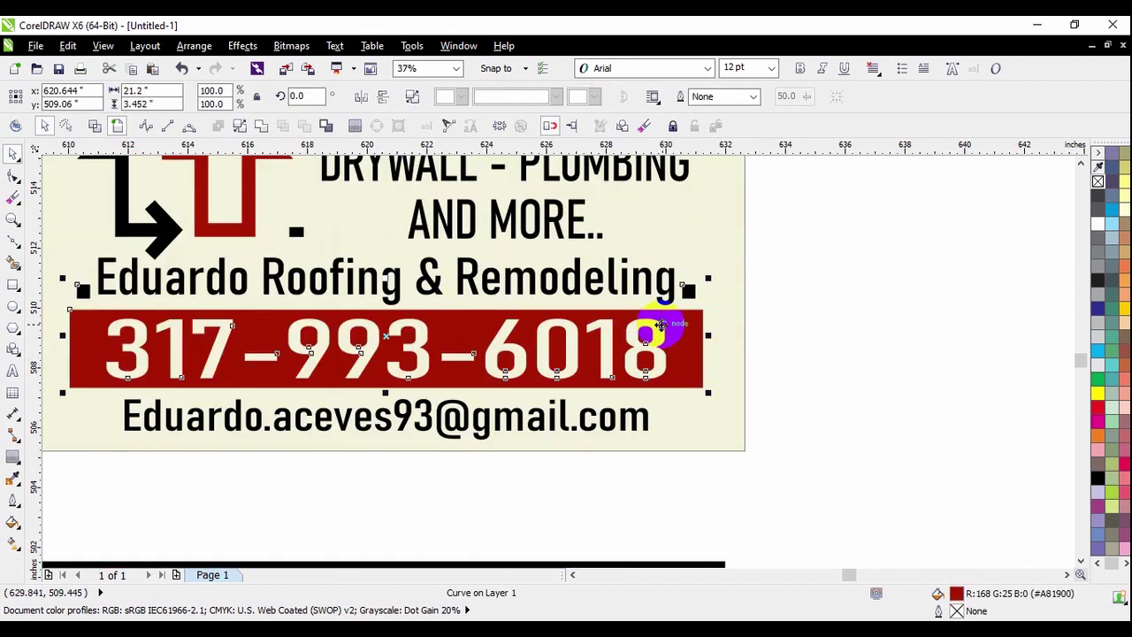
scroll(652, 277, down, 2)
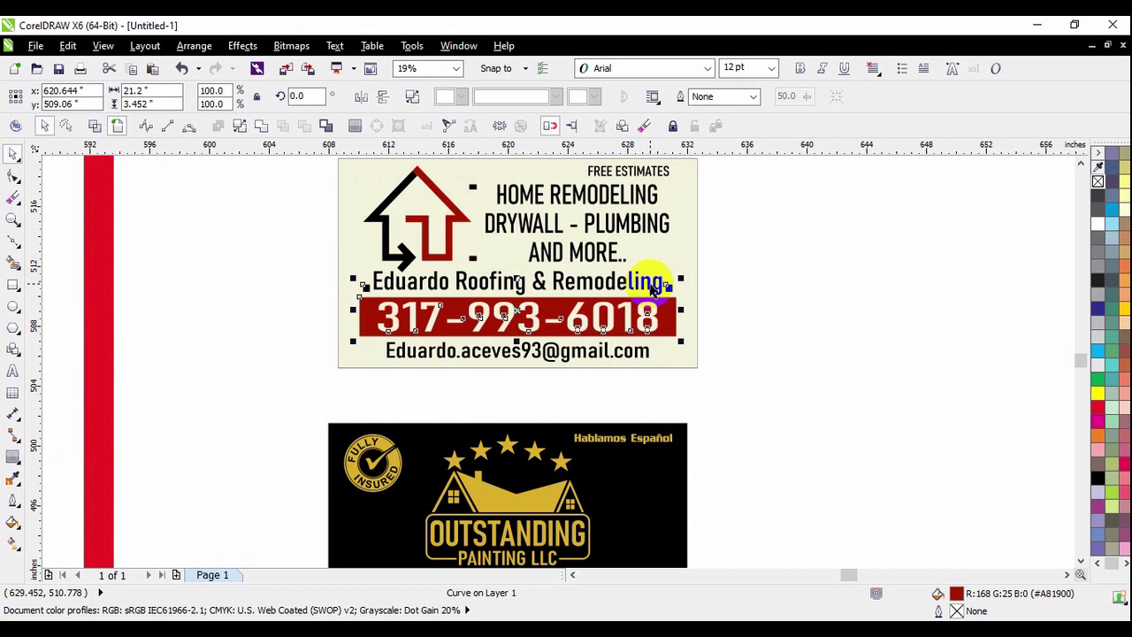
click(742, 297)
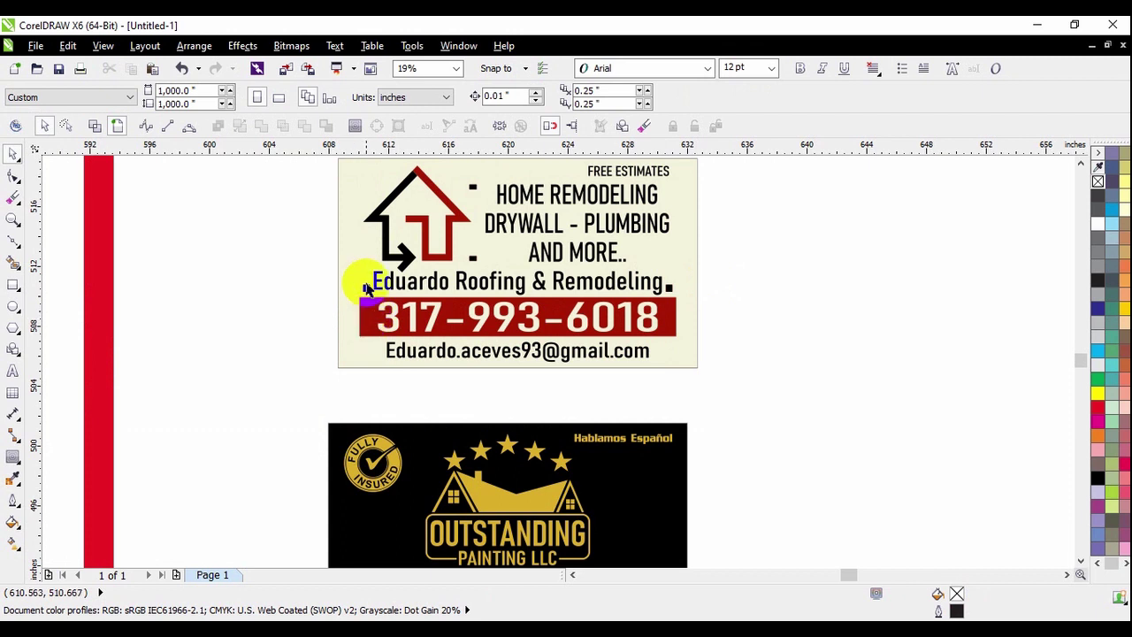
scroll(369, 291, down, 2)
Step: Select the gold artwork of the Outstanding Painting design to inspect its single-color lettering and logo on the black background
scroll(417, 455, up, 2)
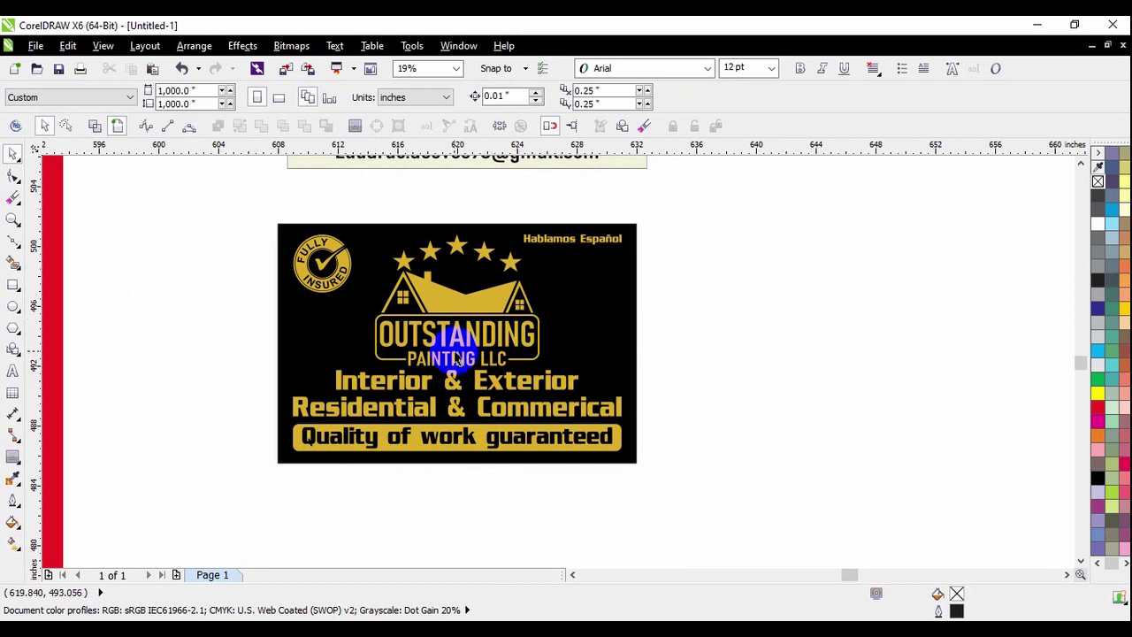
click(488, 304)
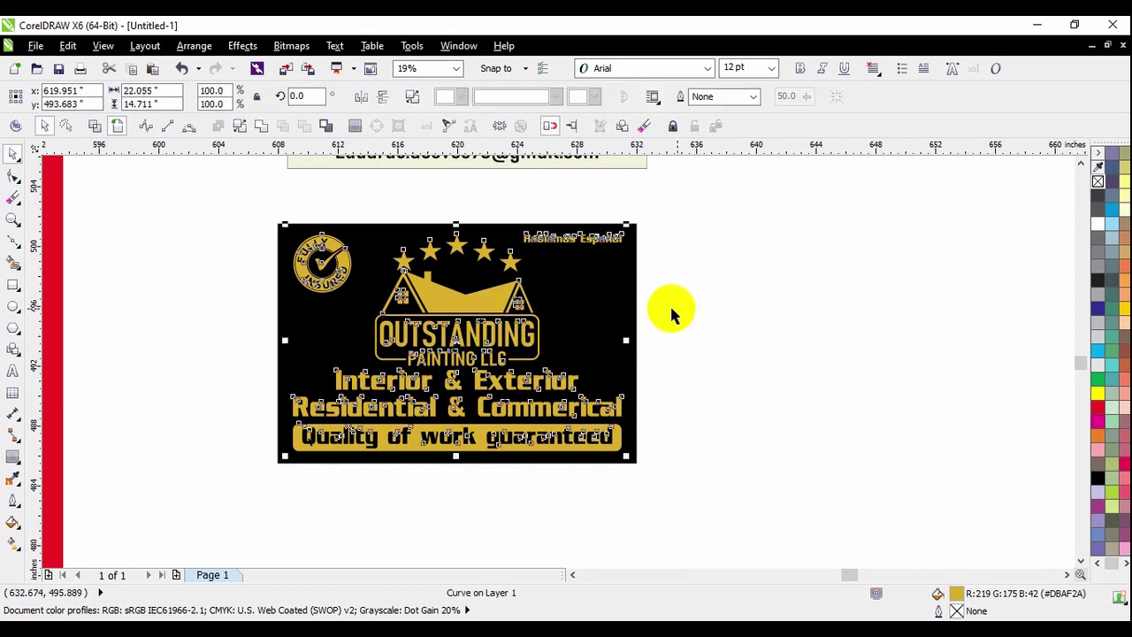
click(707, 313)
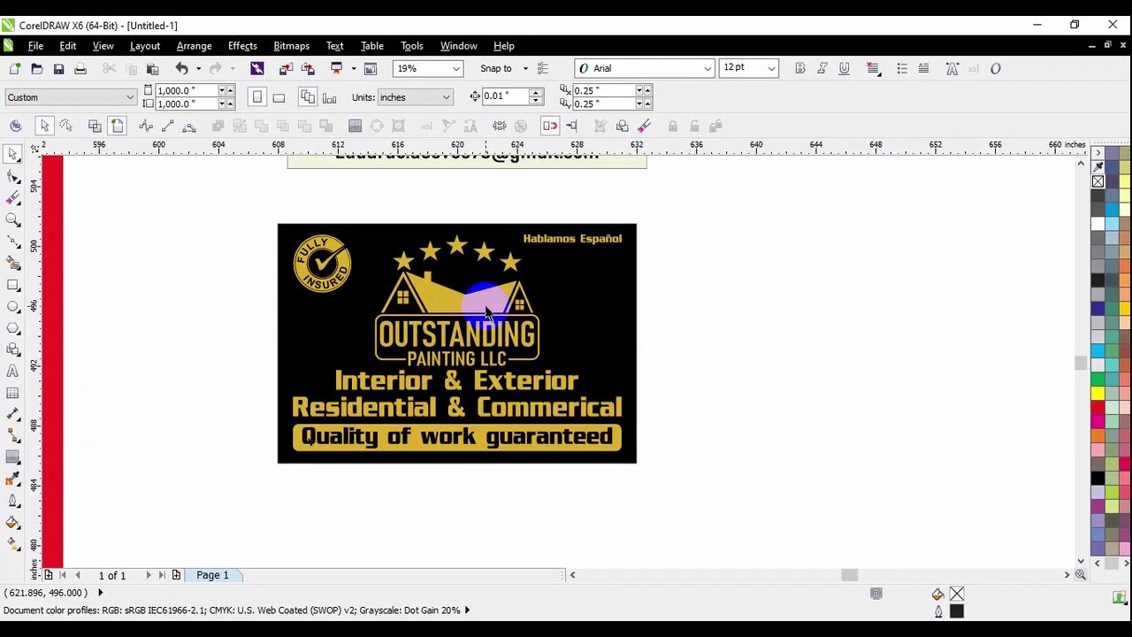
click(486, 311)
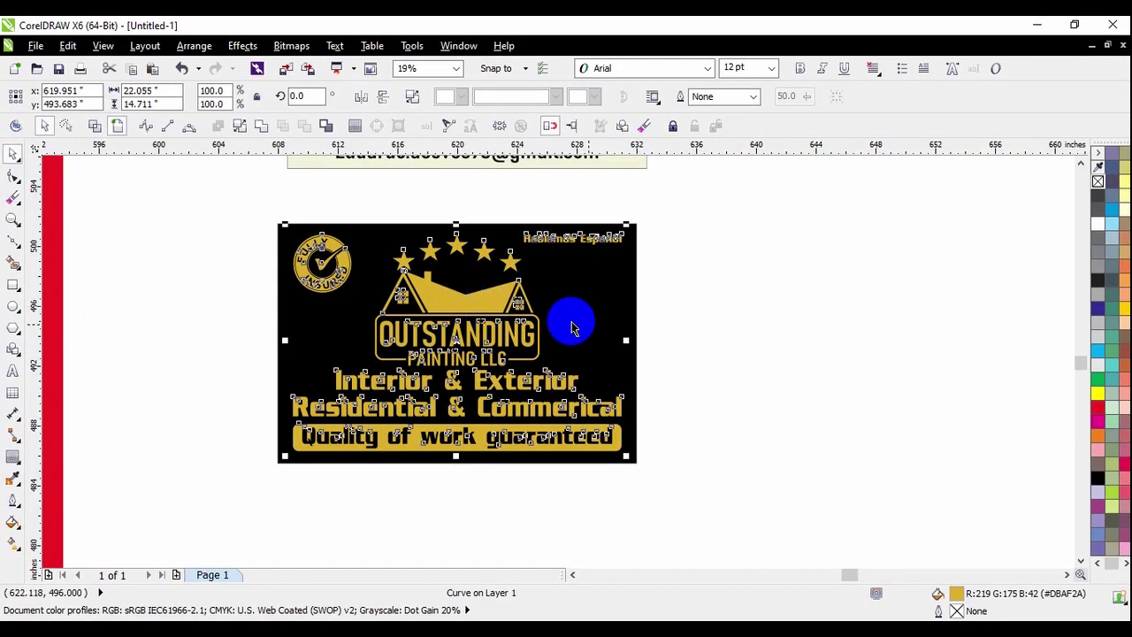
click(678, 352)
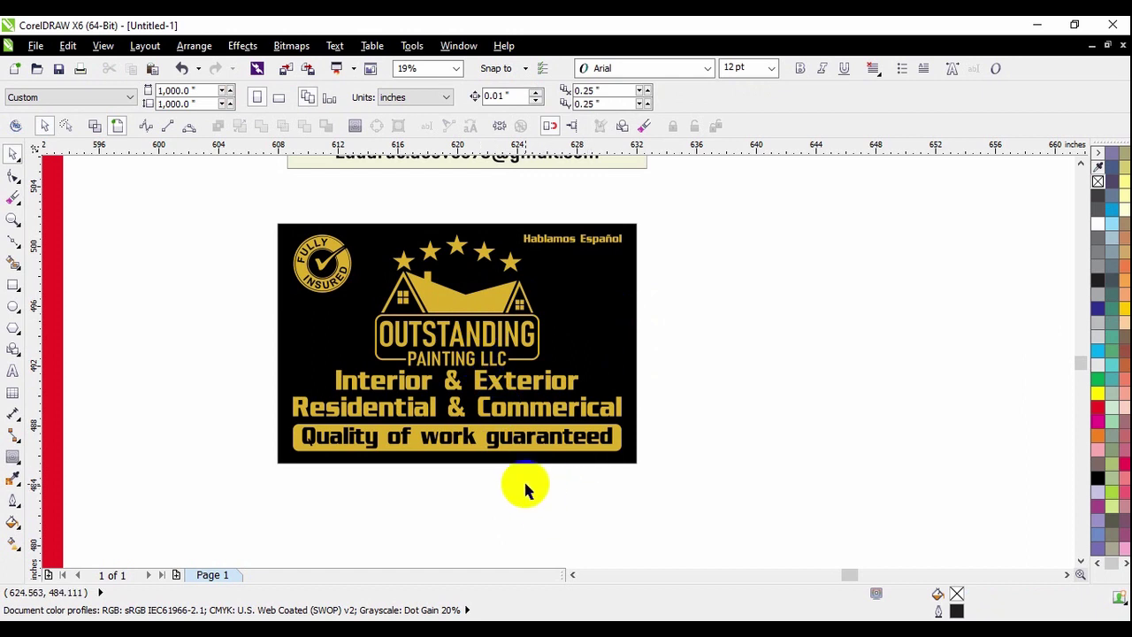
Step: Move the black Outstanding Painting design back across the red divider and bring the Postres y Comidas and green designs below the home remodeling design
scroll(525, 485, down, 2)
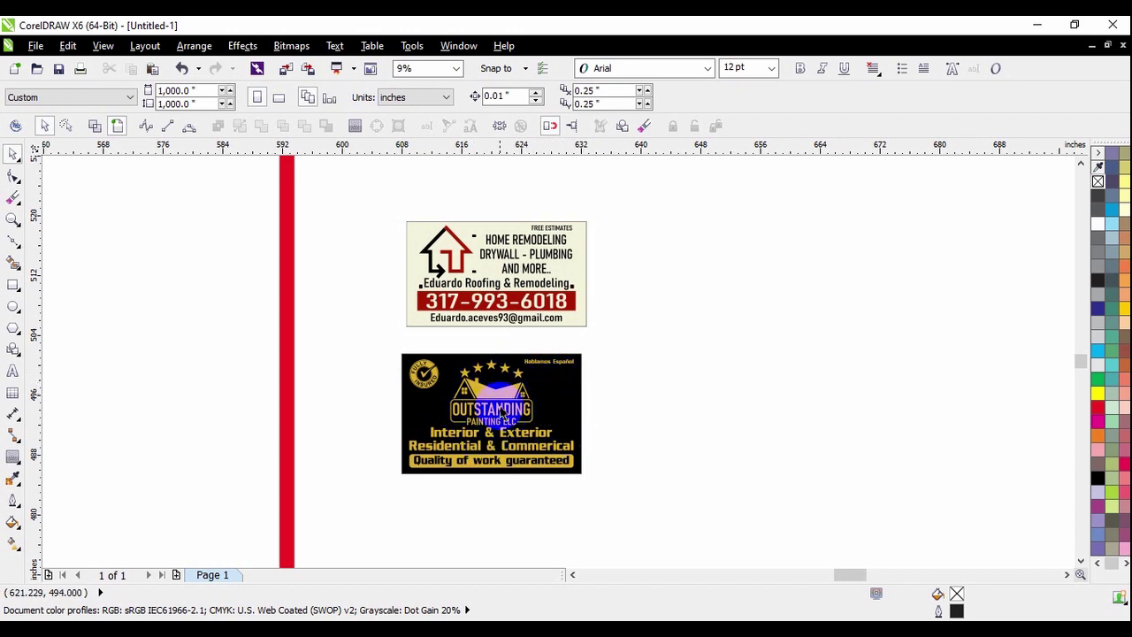
drag(391, 349, 634, 502)
scroll(575, 386, down, 2)
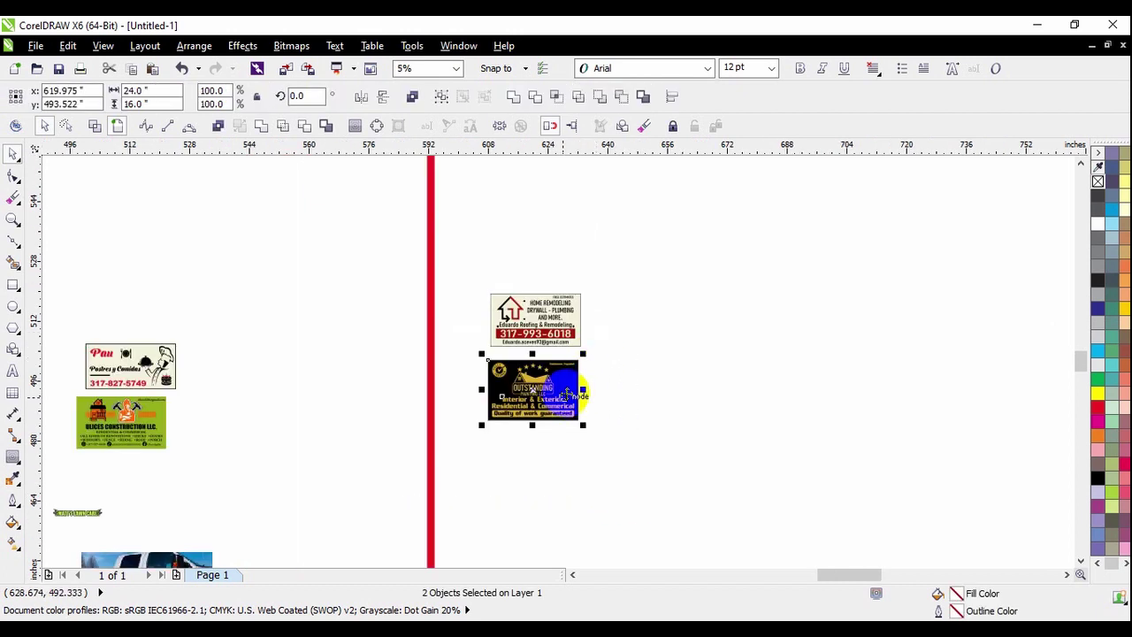
scroll(566, 390, down, 2)
drag(556, 389, 419, 435)
drag(354, 405, 645, 443)
scroll(575, 389, up, 4)
drag(551, 399, 528, 390)
click(668, 378)
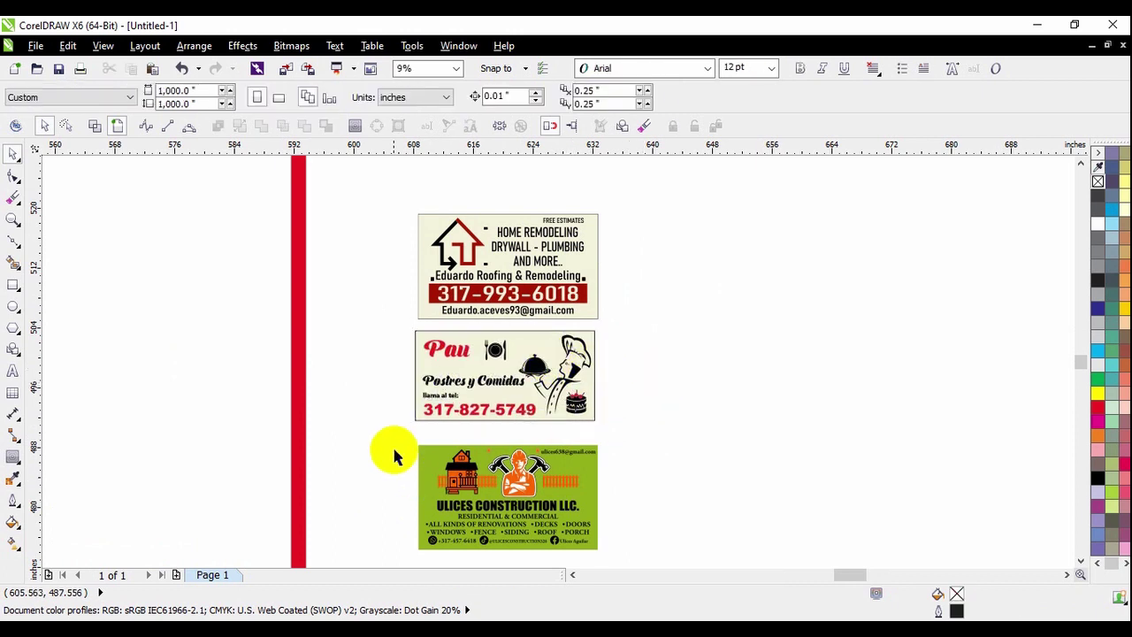
Step: Move the whole green Ulices Construction design up to just below the Postres y Comidas design and inspect its green background rectangle
drag(523, 504, 619, 551)
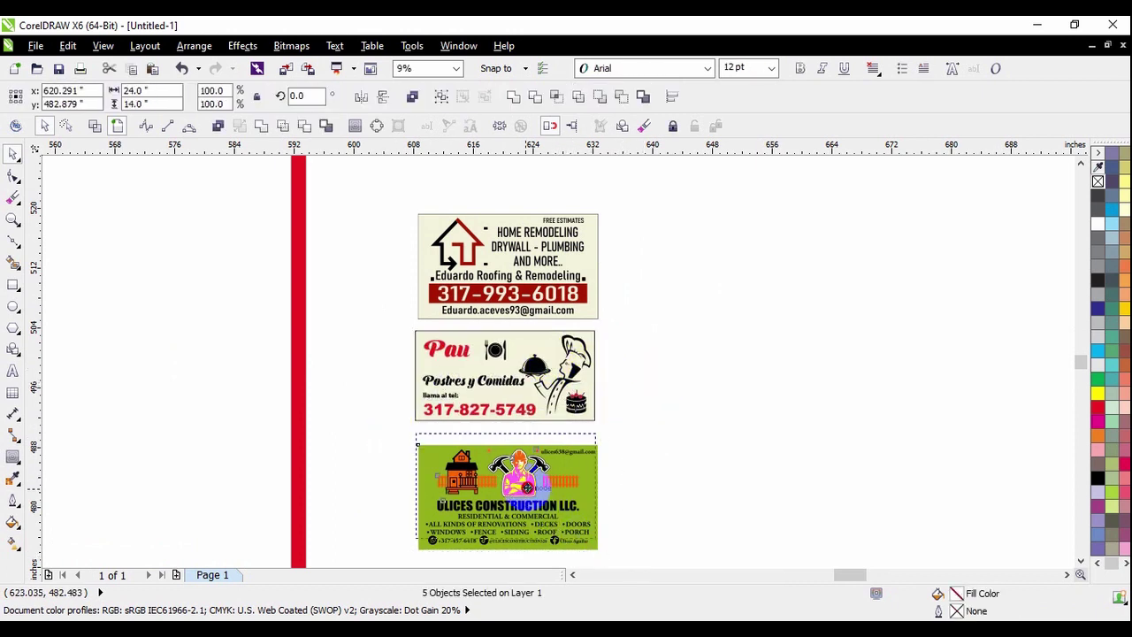
click(576, 498)
scroll(591, 472, up, 2)
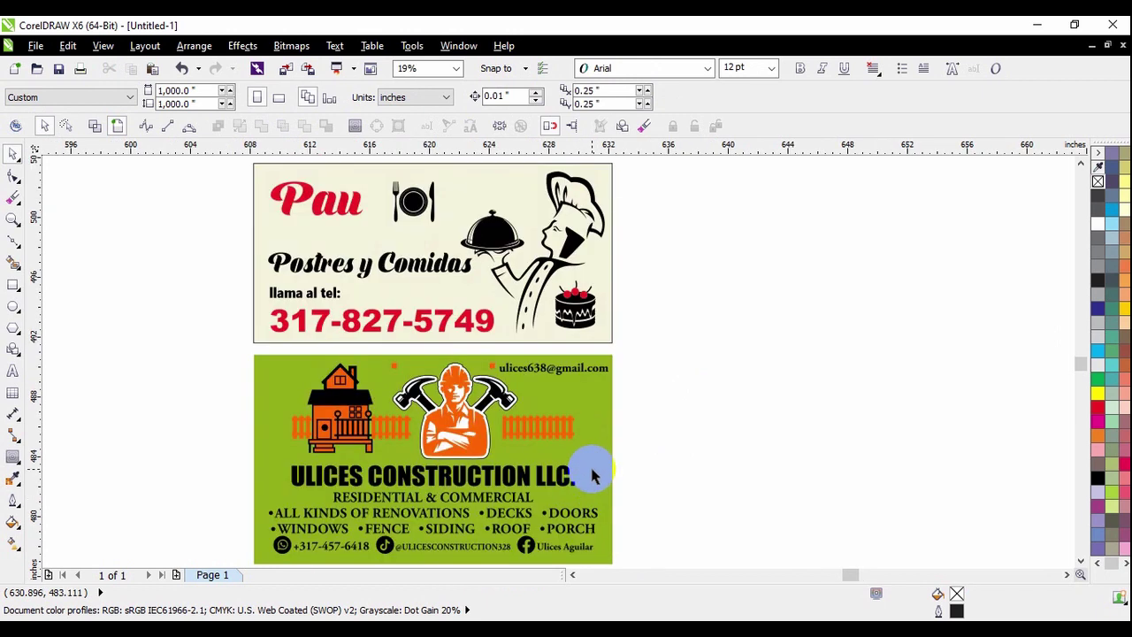
click(646, 467)
click(592, 462)
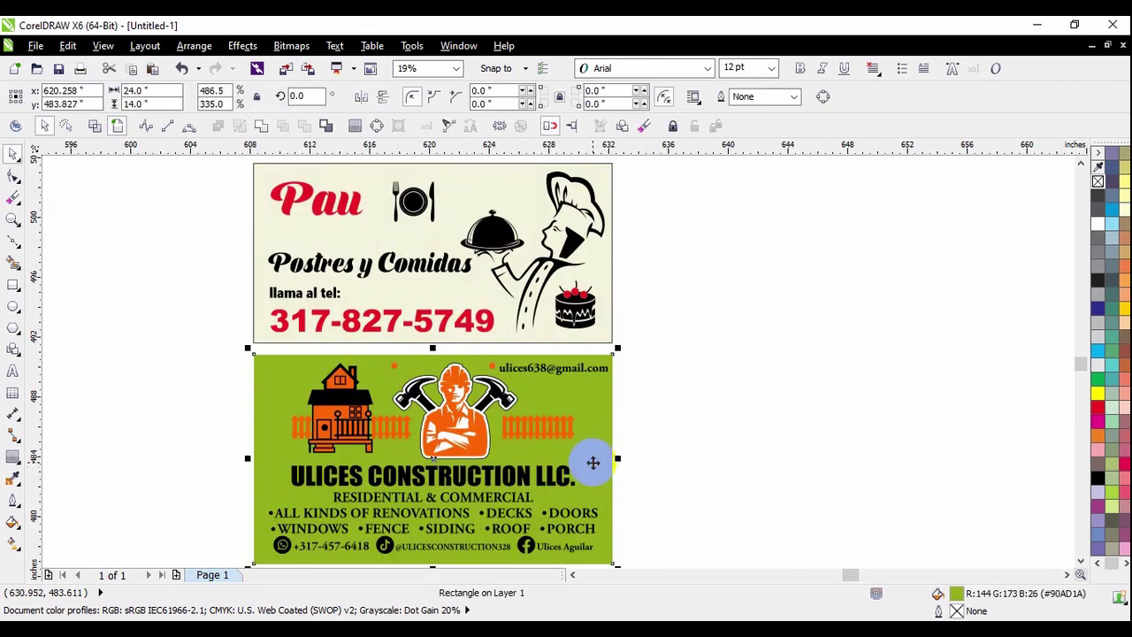
scroll(509, 416, down, 2)
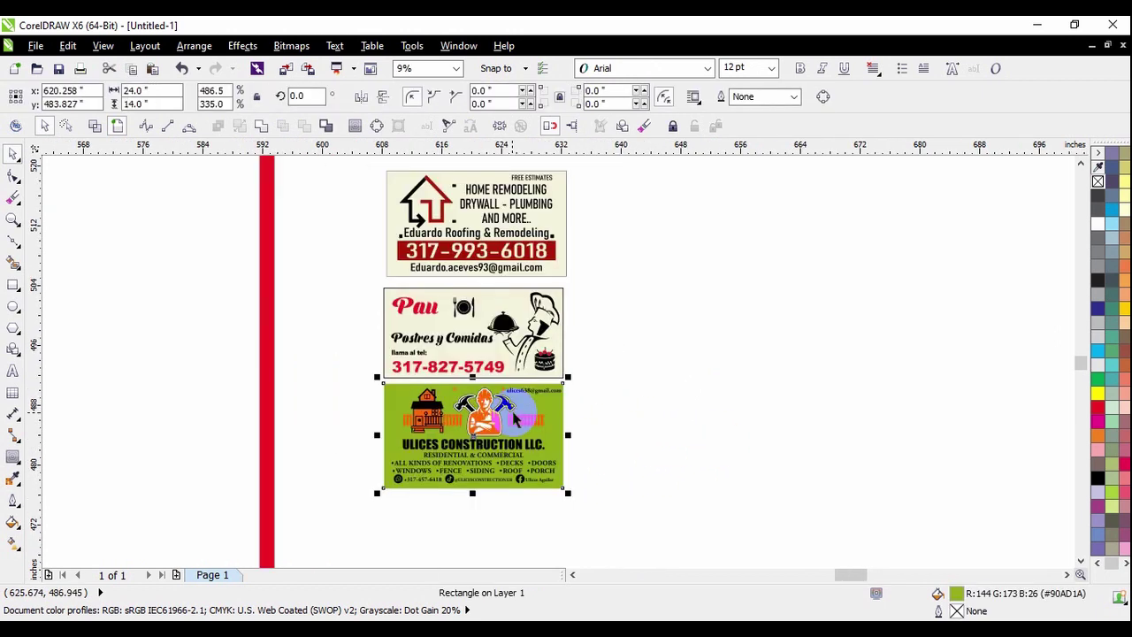
Step: Duplicate the whole green Ulices Construction design into the empty area to the right of the original
click(359, 374)
drag(359, 373, 571, 493)
drag(524, 450, 753, 448)
click(791, 472)
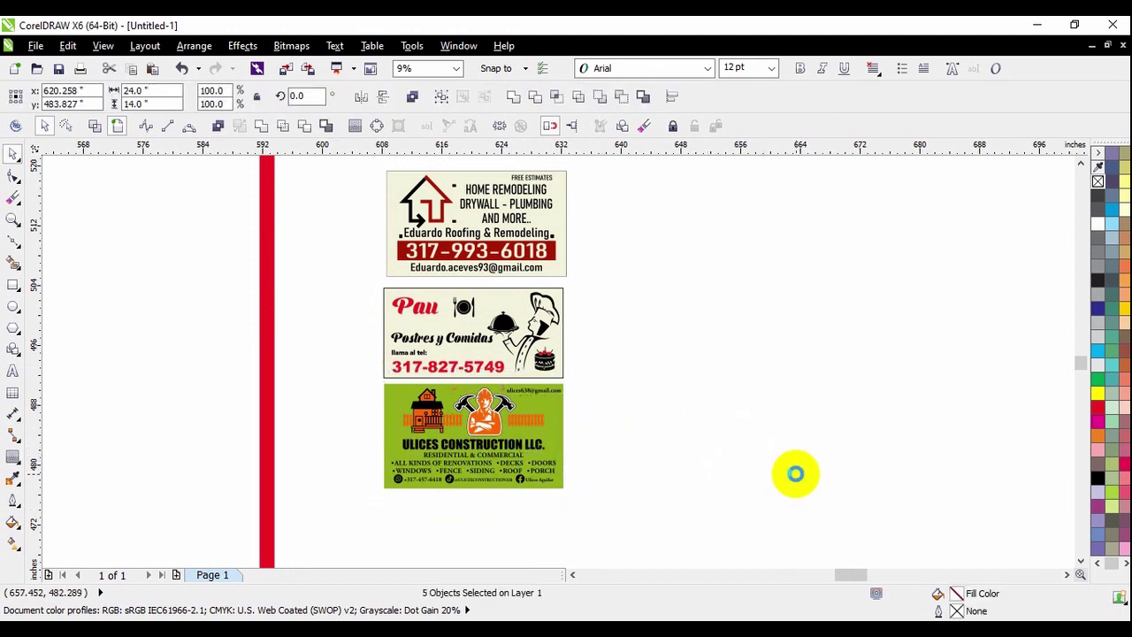
Step: Delete the green background rectangle from the copied Ulices Construction design and view the remaining artwork up close
click(781, 435)
scroll(784, 430, up, 2)
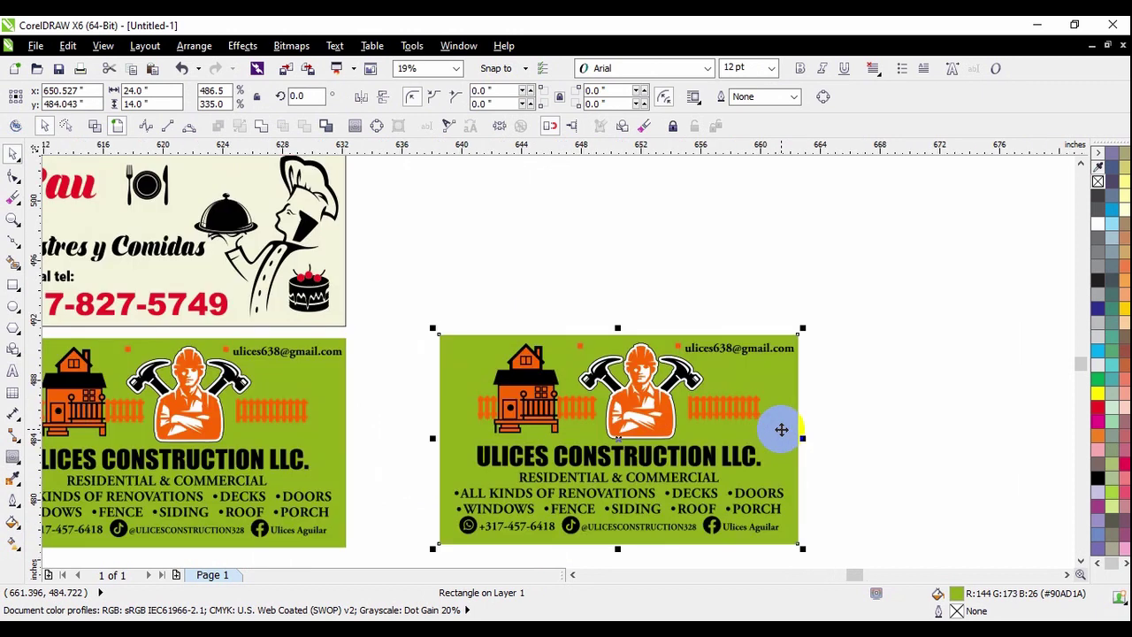
key(Delete)
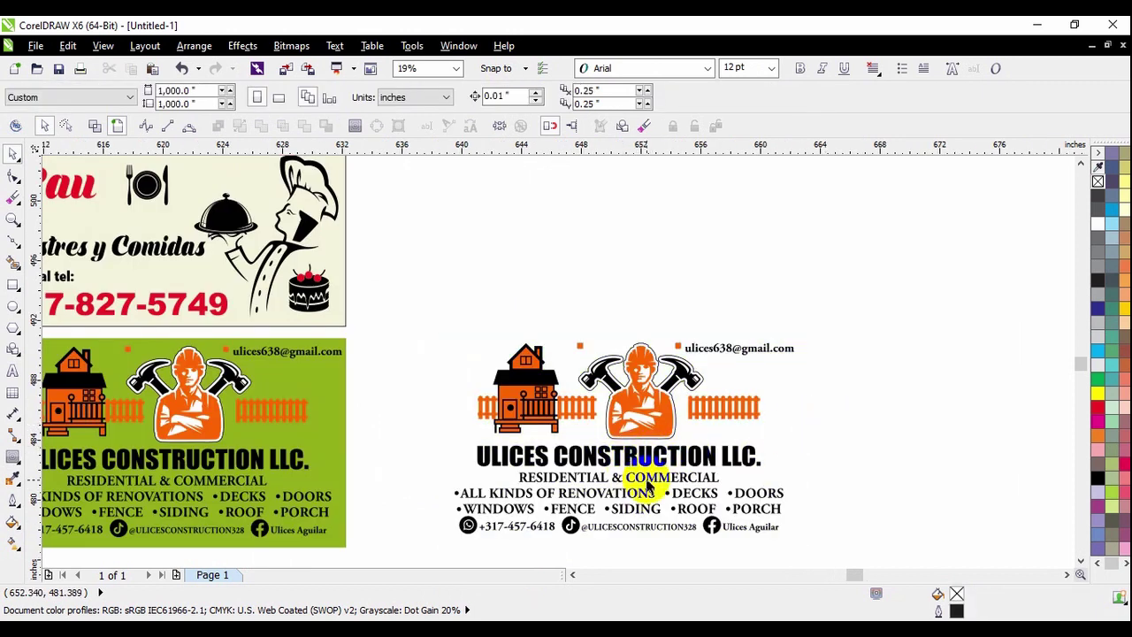
scroll(648, 484, up, 2)
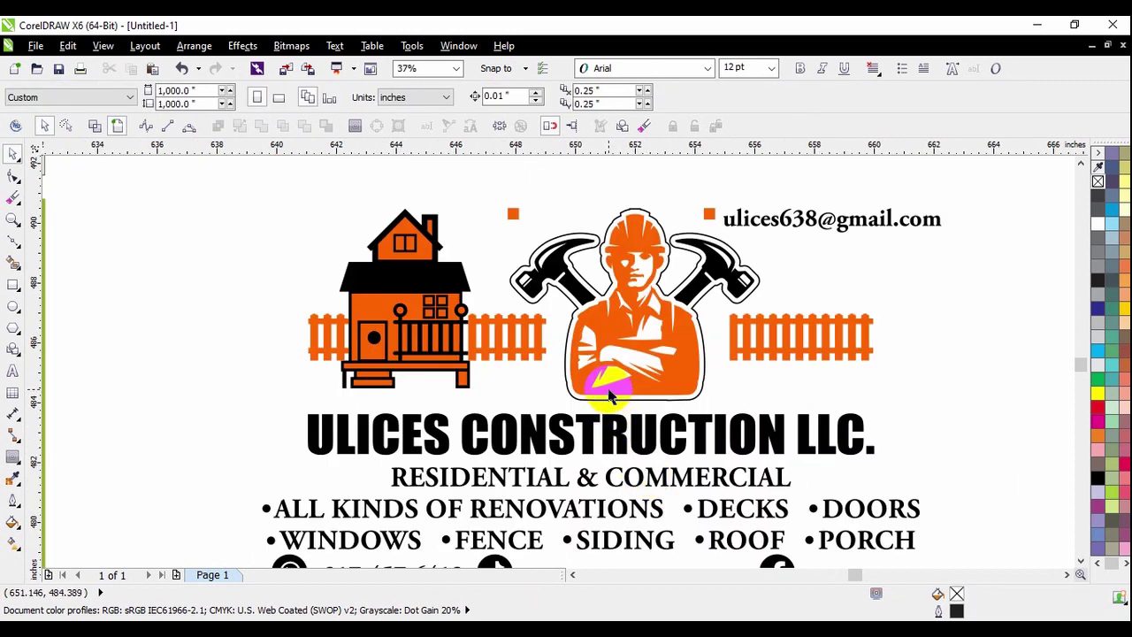
Step: Draw a rectangle about 22.73 by 12.77 inches tightly around the copied Ulices Construction artwork and deselect it
scroll(621, 427, down, 2)
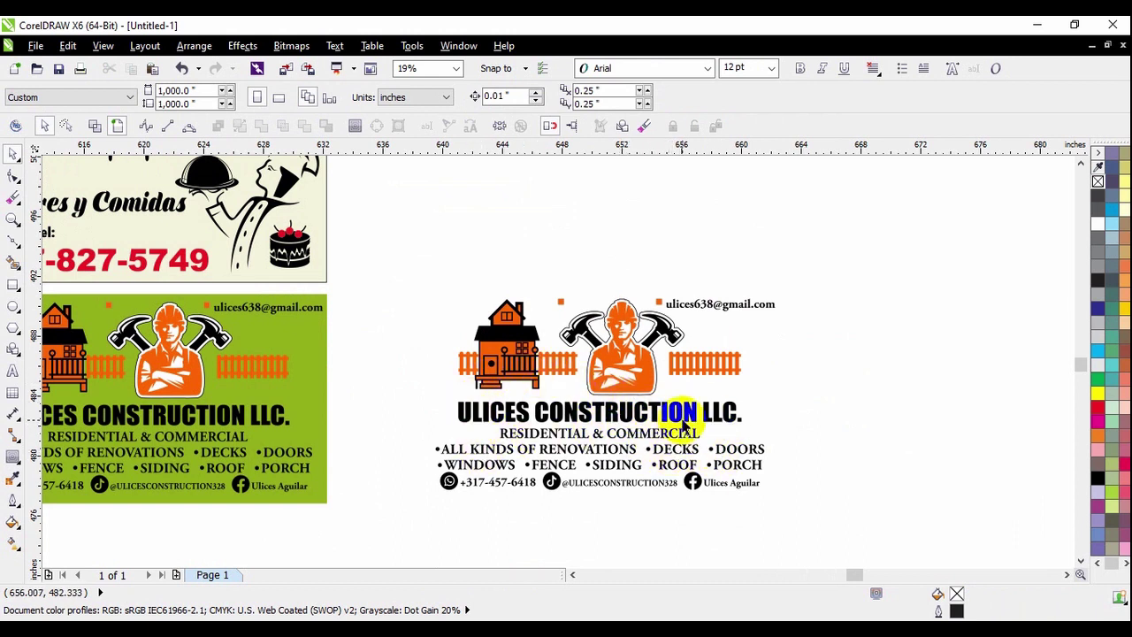
click(13, 284)
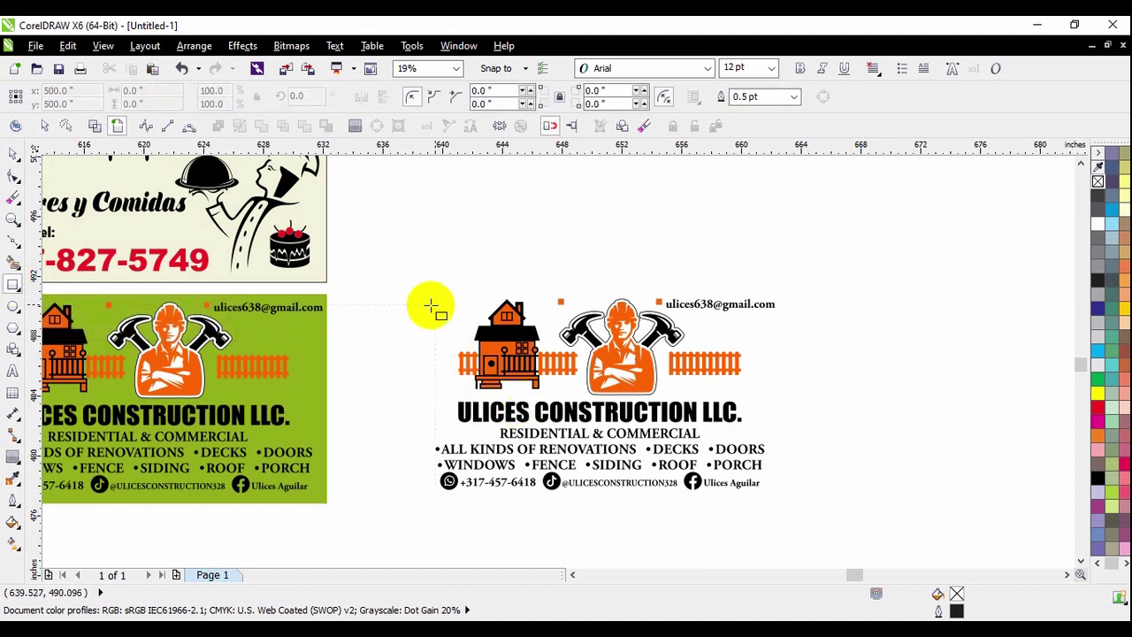
mouse_move(435, 301)
mouse_down()
mouse_move(530, 455)
mouse_move(619, 495)
mouse_move(771, 491)
mouse_up()
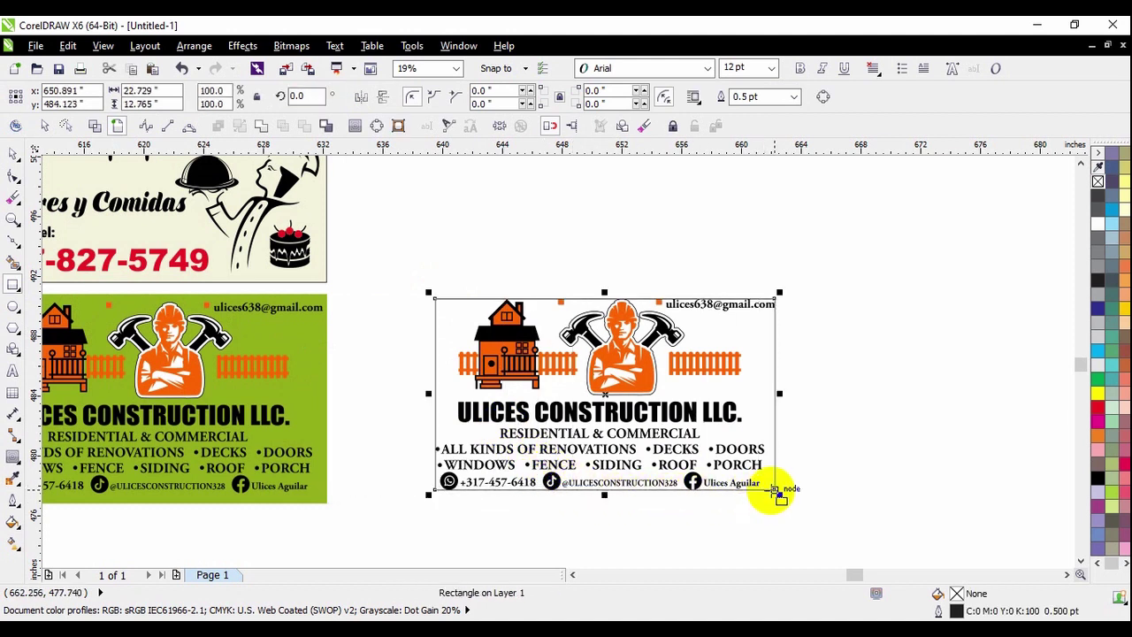
click(13, 156)
click(642, 285)
Step: Inspect how the rectangle frames the copied artwork and remove that frame from the copy
scroll(755, 384, up, 2)
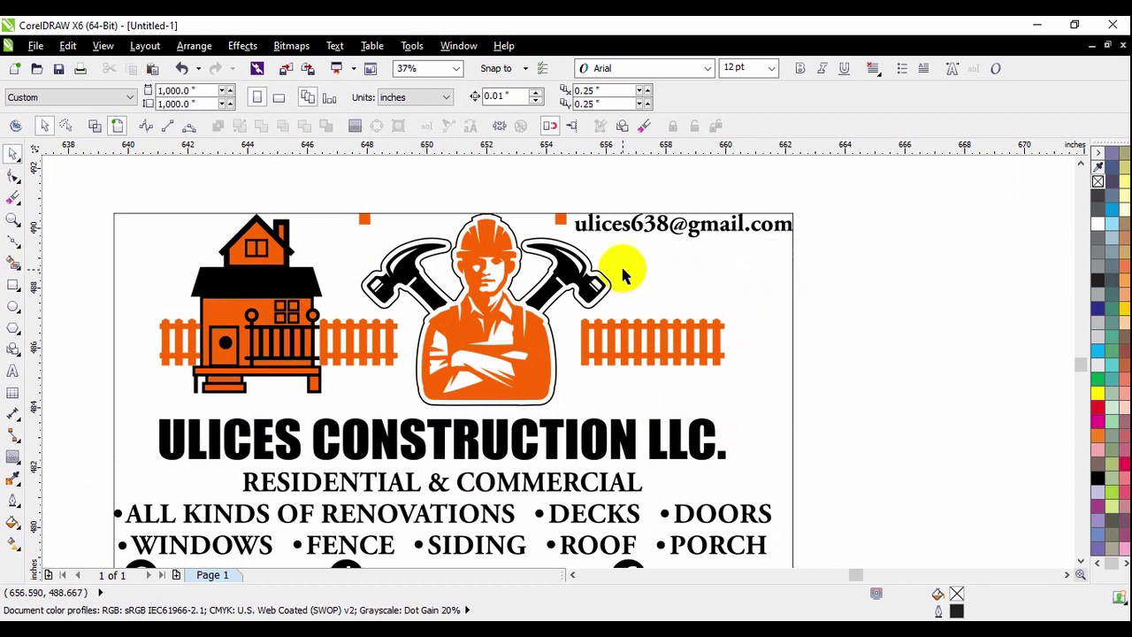
scroll(619, 265, down, 2)
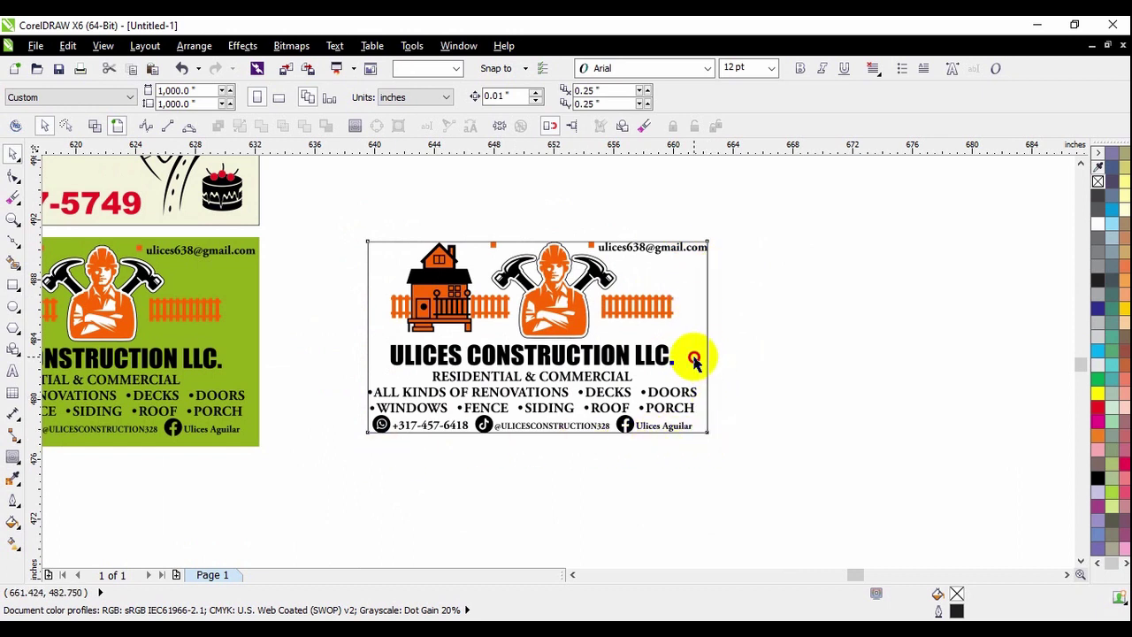
drag(694, 359, 678, 405)
click(746, 370)
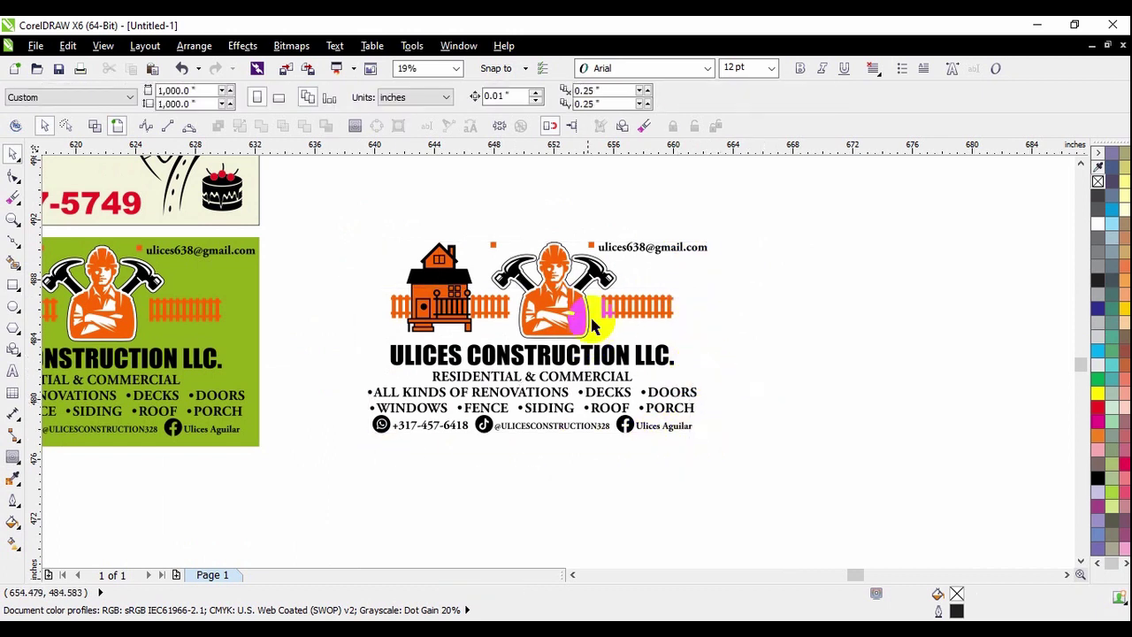
Step: Shift the copied design's black layer slightly upward to check how it sits behind the worker, and undo the shift
scroll(575, 288, up, 4)
scroll(568, 281, up, 2)
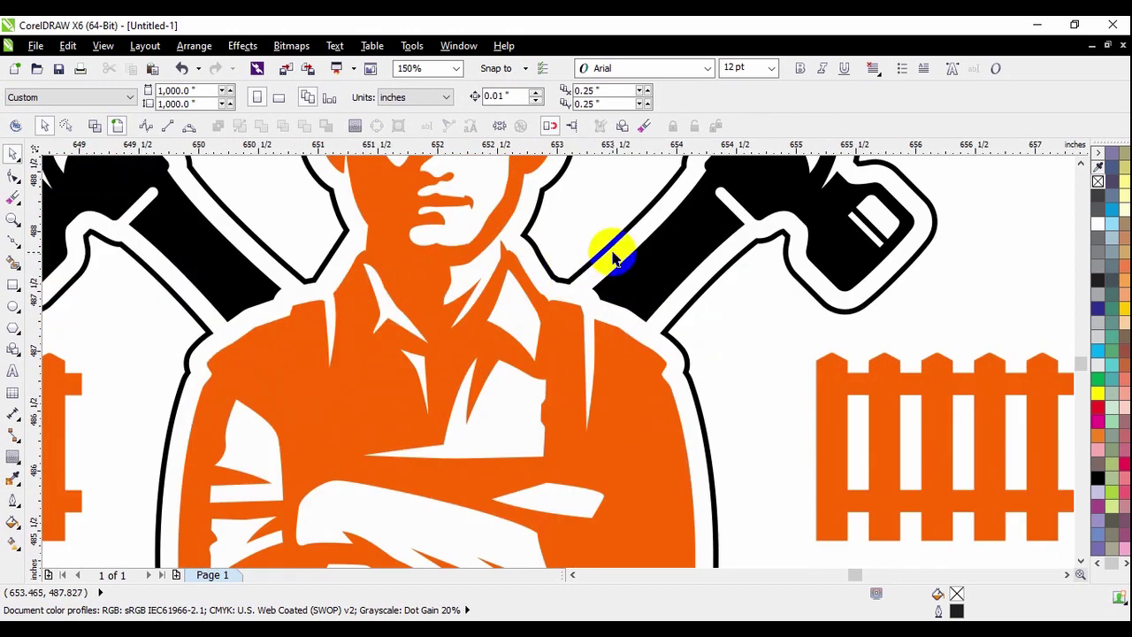
click(604, 253)
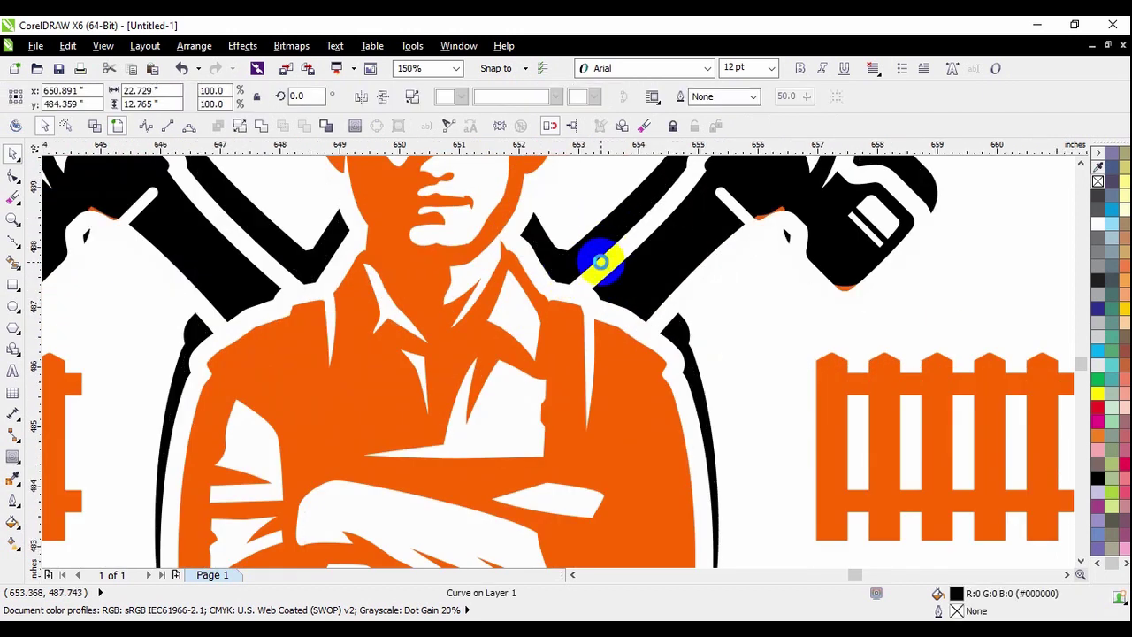
scroll(601, 256, down, 4)
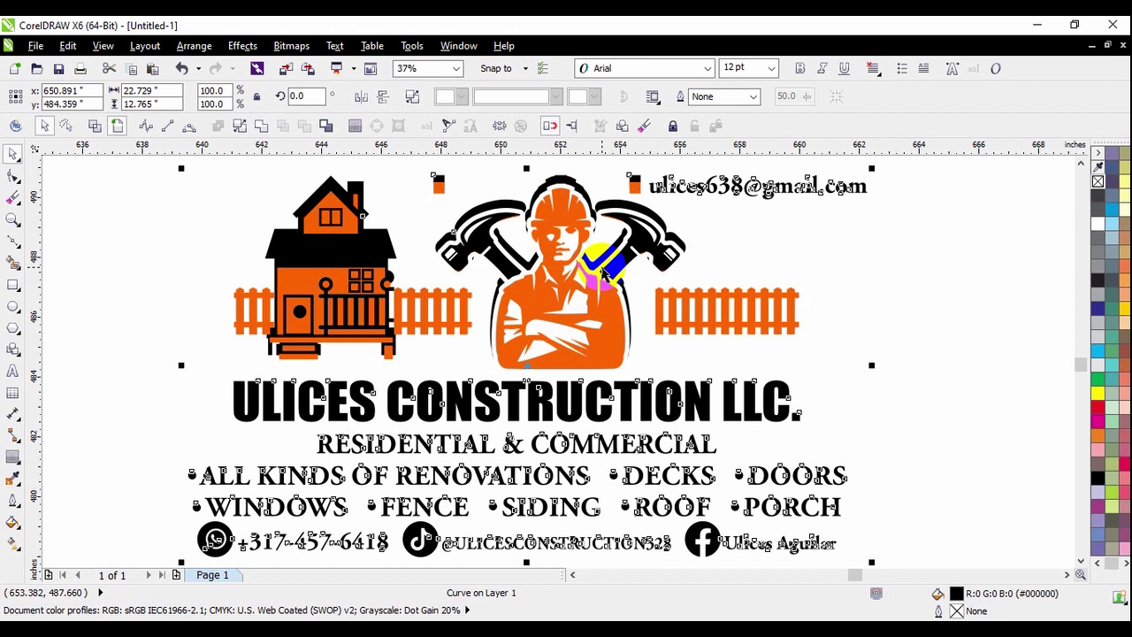
click(920, 340)
scroll(920, 340, down, 2)
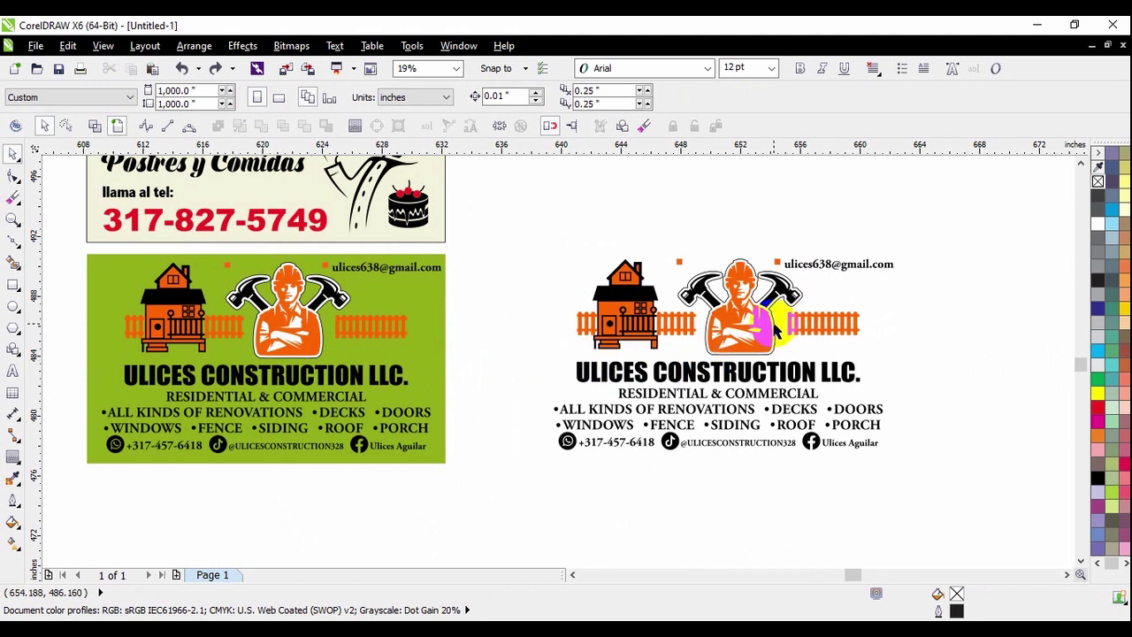
Step: Examine the white and black outlines around the copied worker and hammers up close
scroll(768, 308, up, 4)
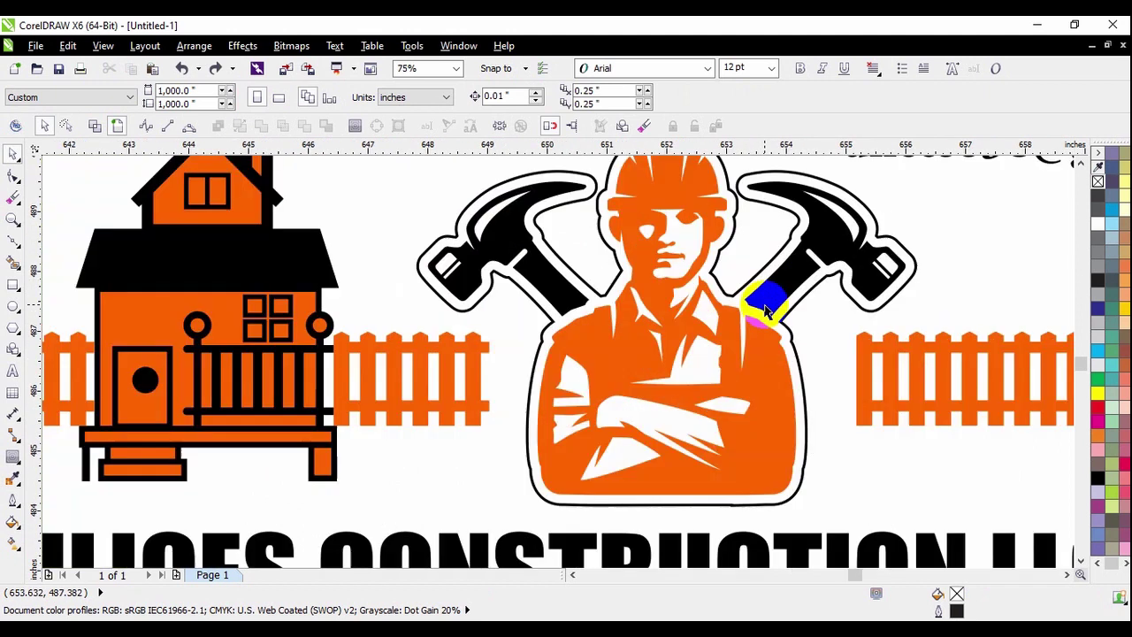
scroll(805, 301, up, 2)
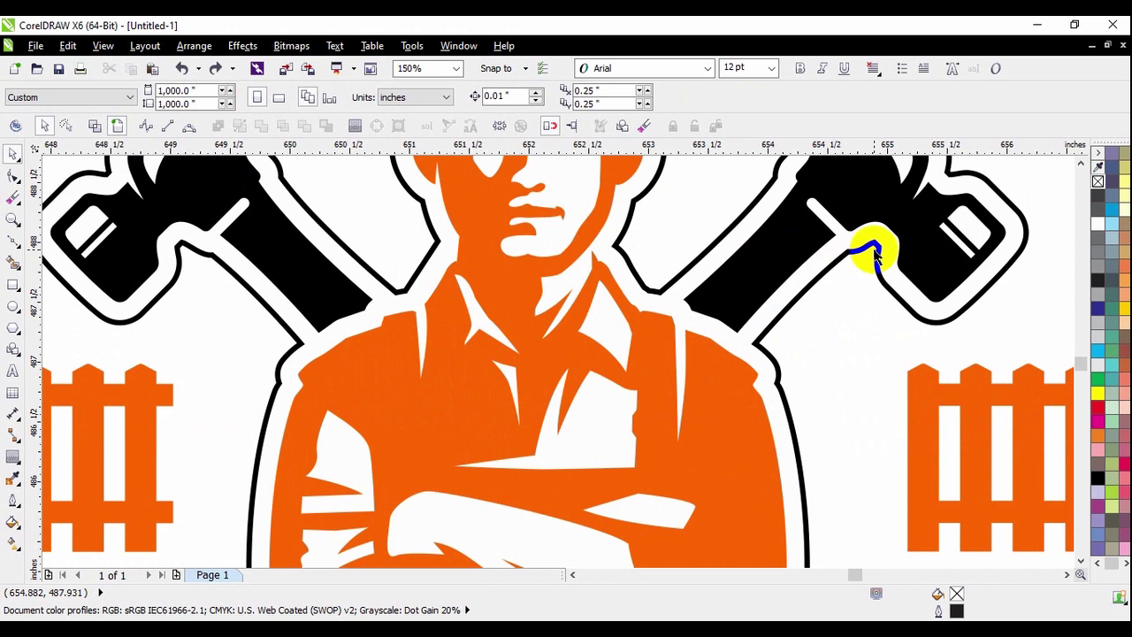
drag(678, 311, 740, 336)
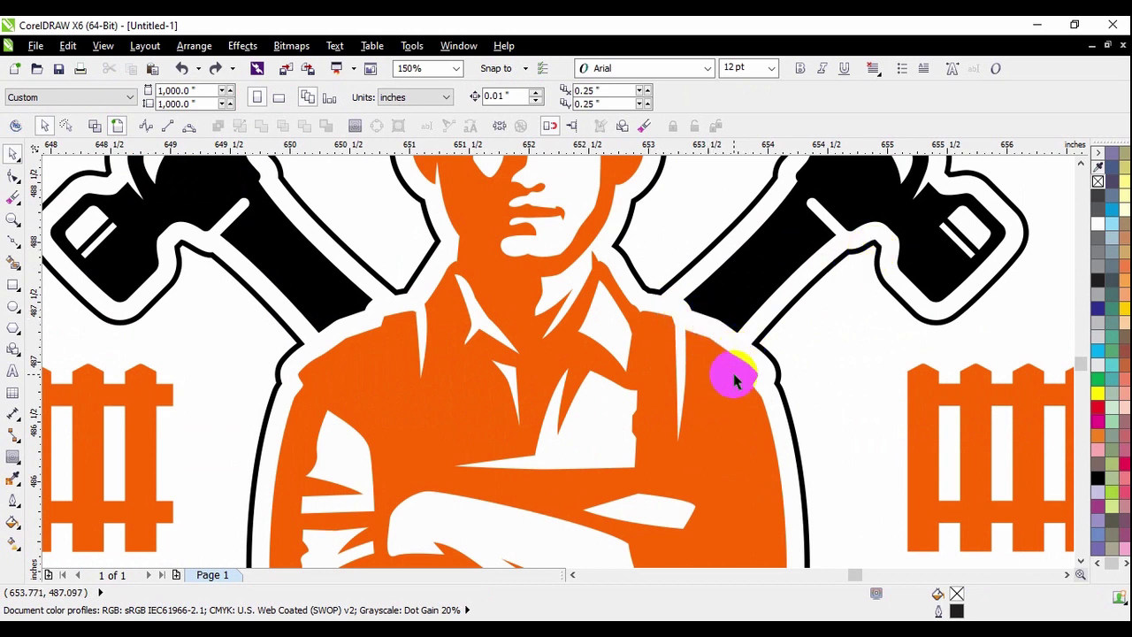
scroll(720, 367, down, 2)
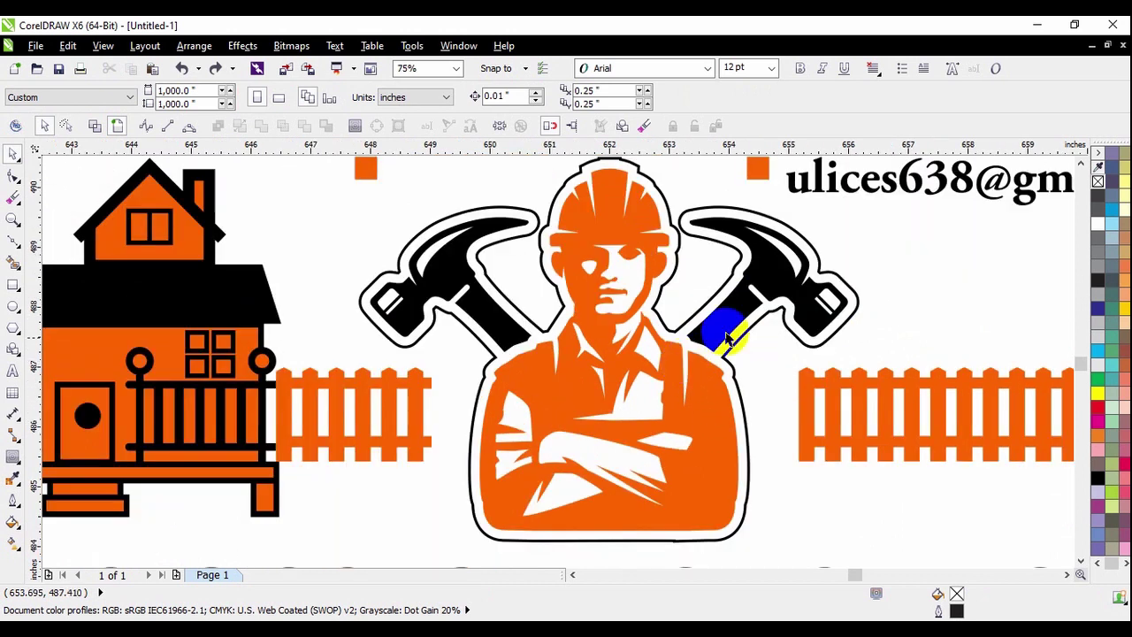
scroll(874, 314, down, 1)
scroll(723, 336, down, 1)
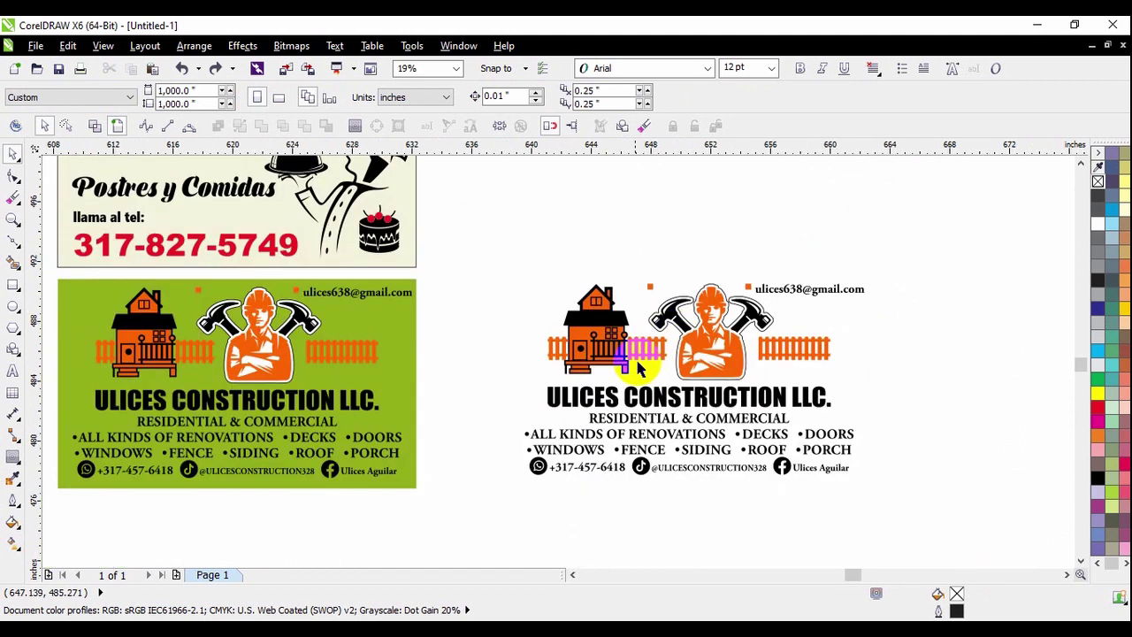
Step: Move the orange layer of the copied design, with house, worker and fences, to the empty area above the black artwork
scroll(586, 341, down, 1)
drag(586, 340, 598, 245)
click(771, 358)
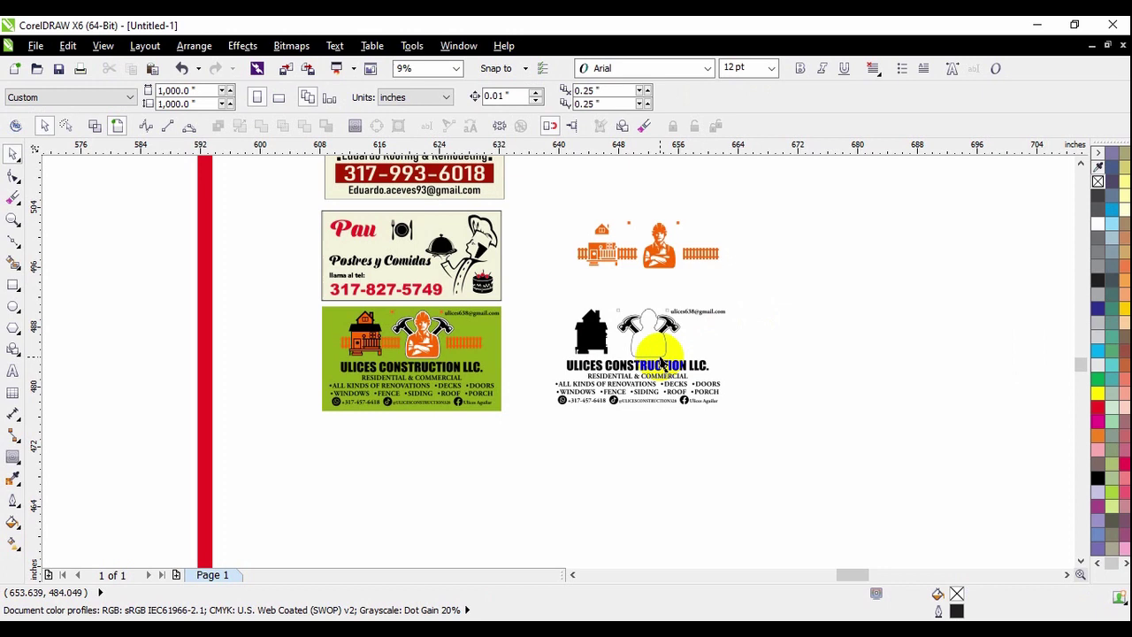
Step: Move the white worker-and-hammers layer out to the right of the black artwork and fill it with 20% black
scroll(653, 351, up, 1)
drag(651, 348, 1002, 292)
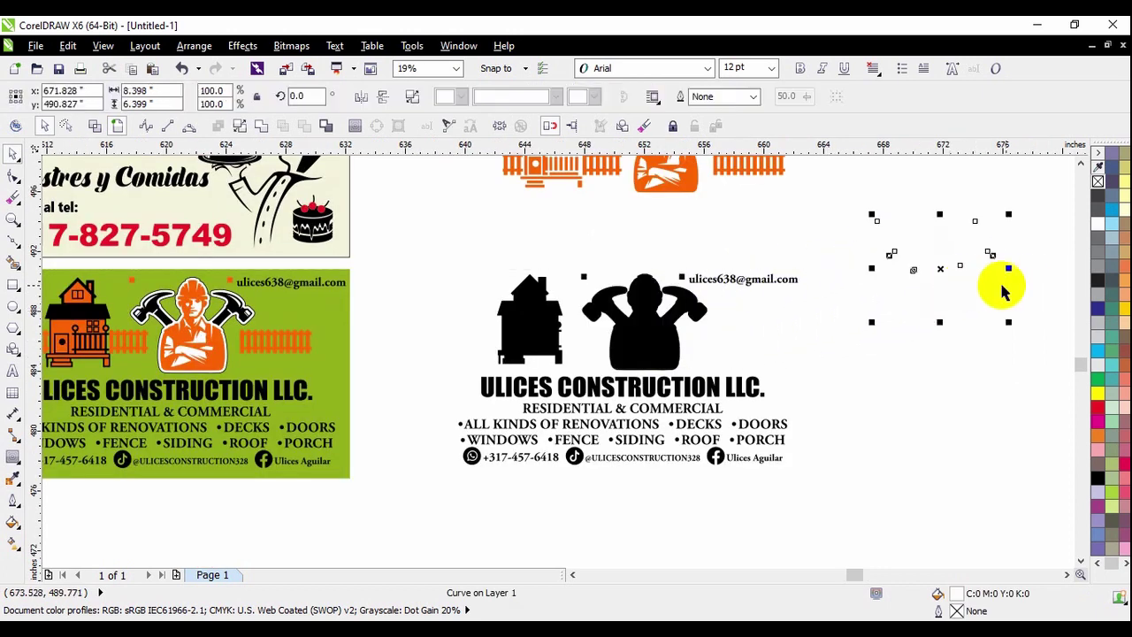
click(1095, 340)
click(1000, 370)
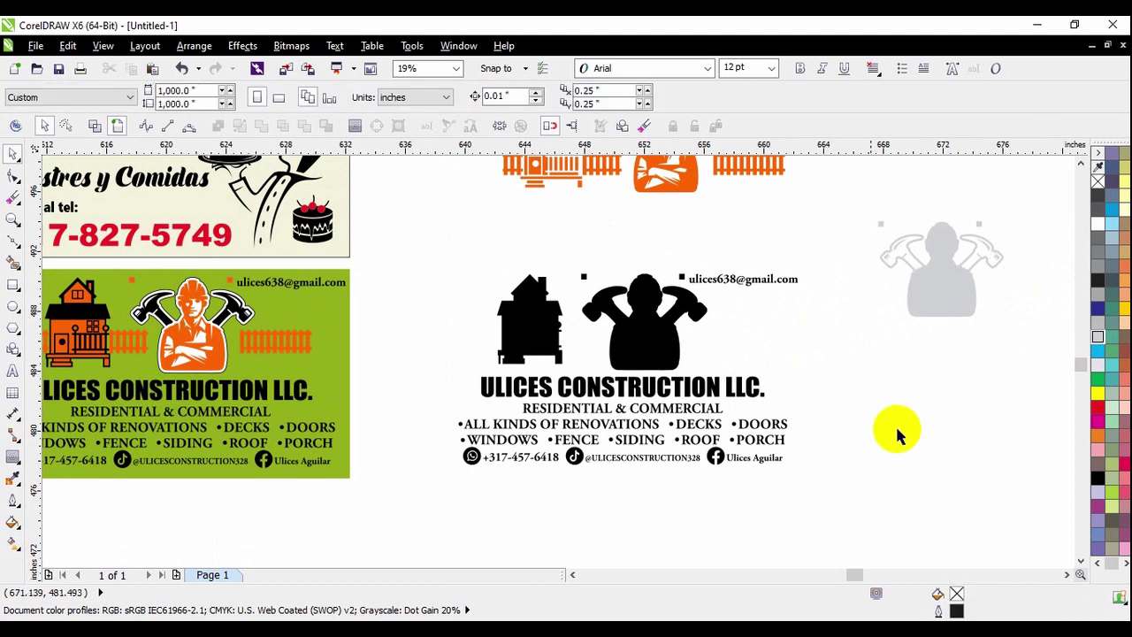
Step: Examine the solid black house and worker silhouettes and compare them with the original green design
scroll(652, 327, up, 1)
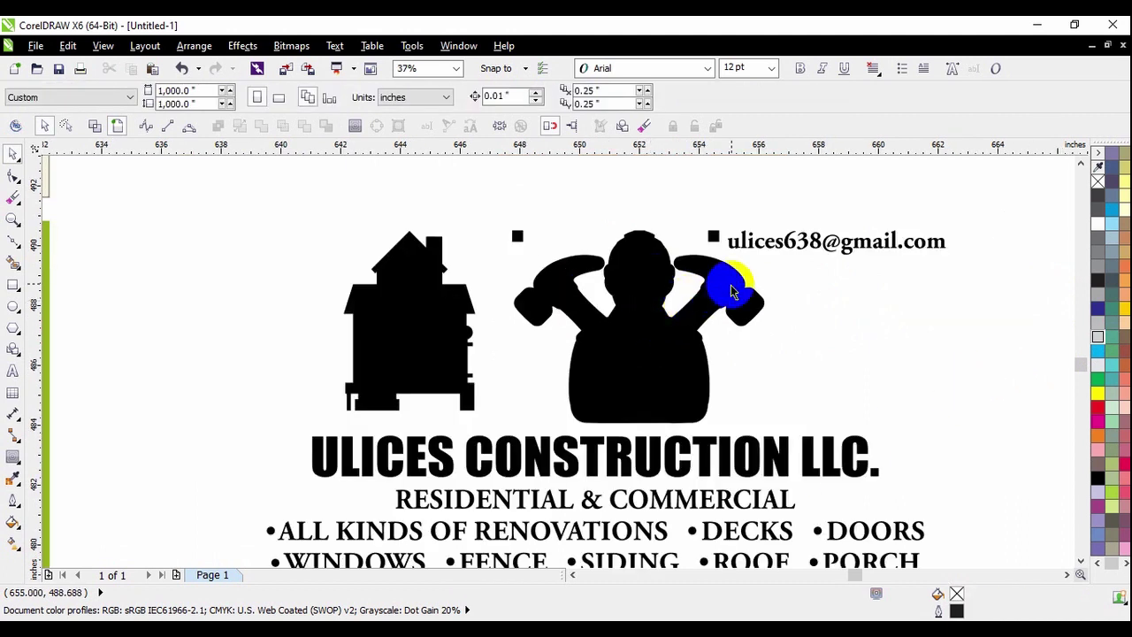
scroll(703, 326, down, 1)
scroll(703, 329, up, 1)
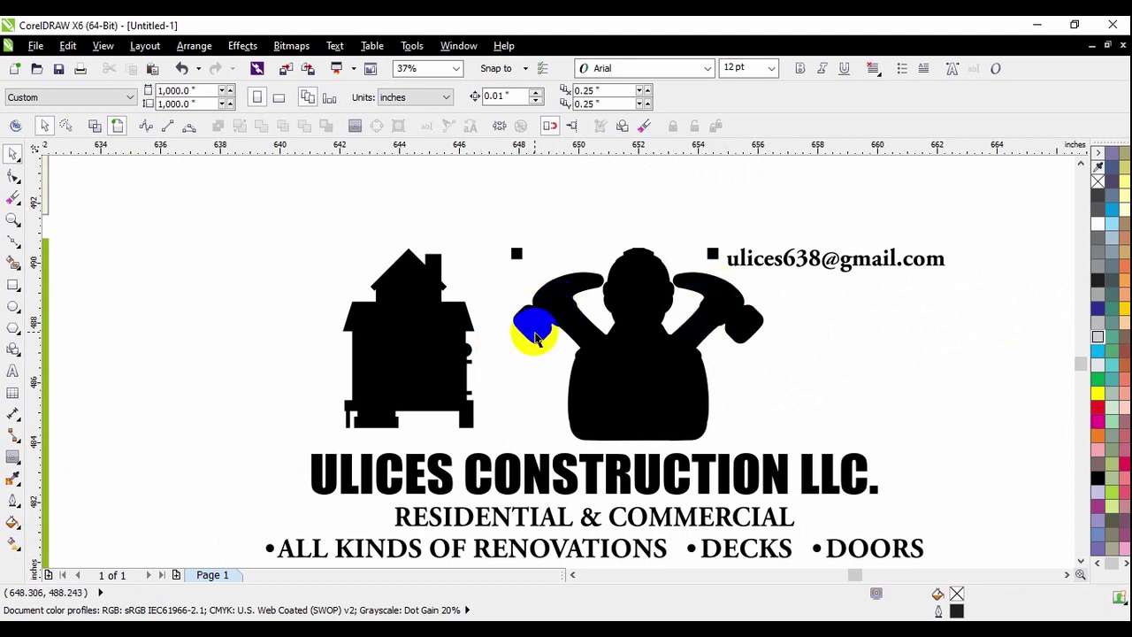
scroll(838, 353, down, 1)
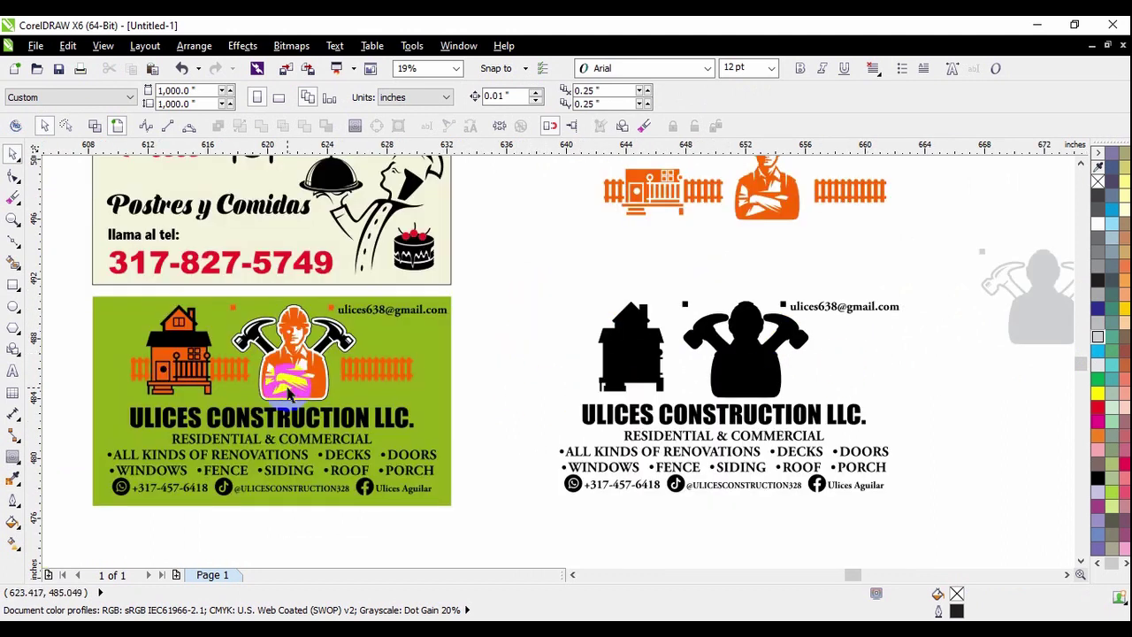
scroll(135, 365, up, 1)
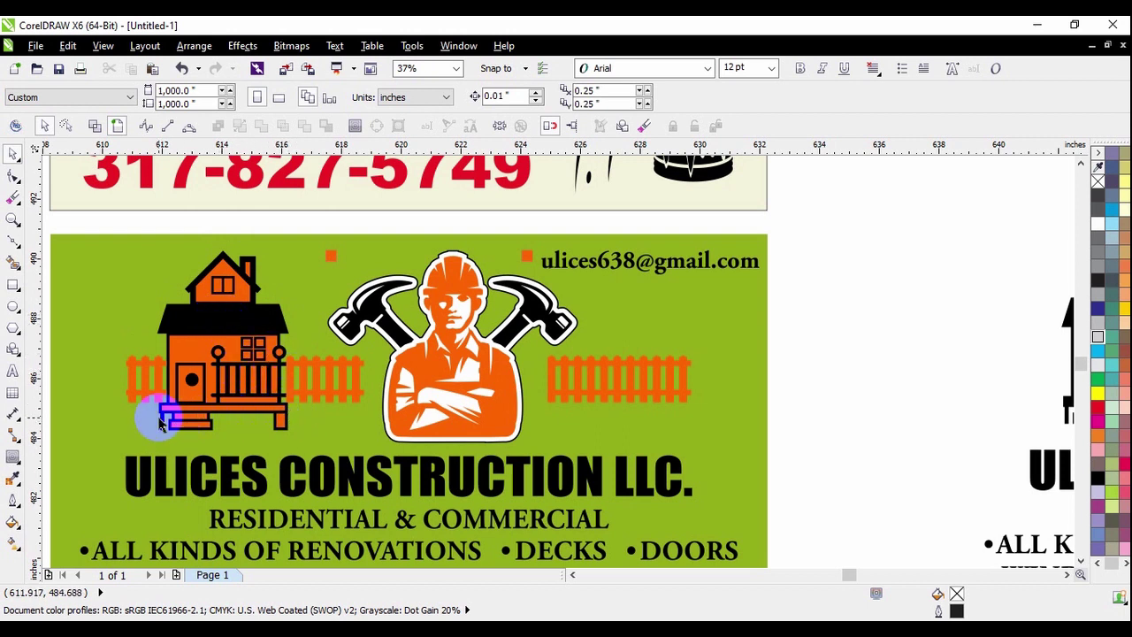
scroll(159, 425, down, 1)
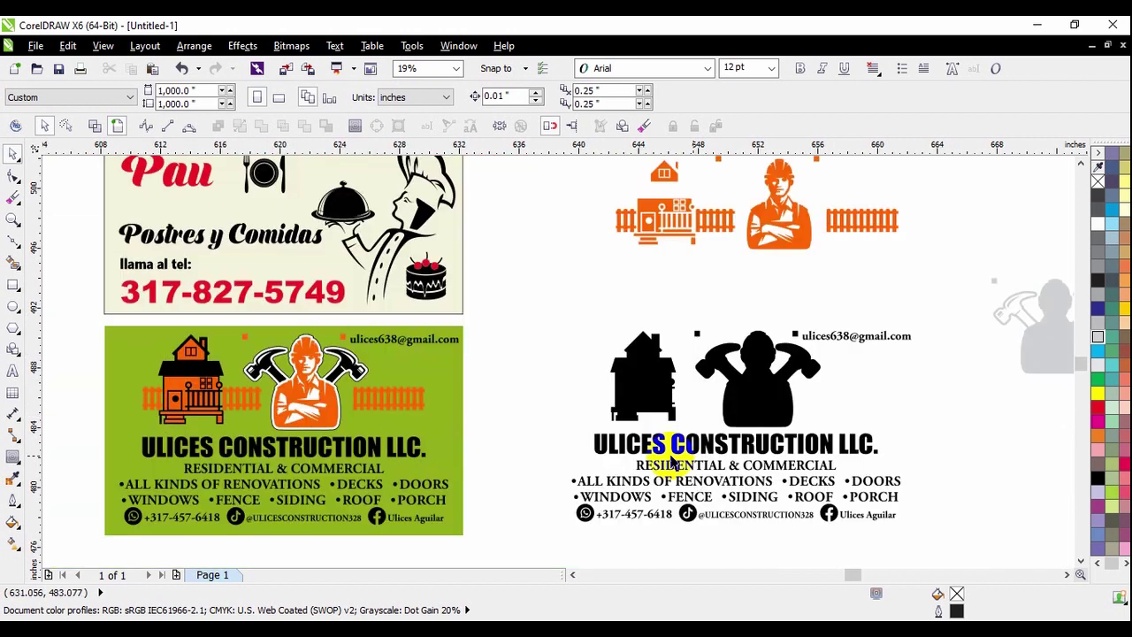
Step: Inspect the black base layer beside the other layers, select it together with its text, and deselect it
click(770, 394)
key(Escape)
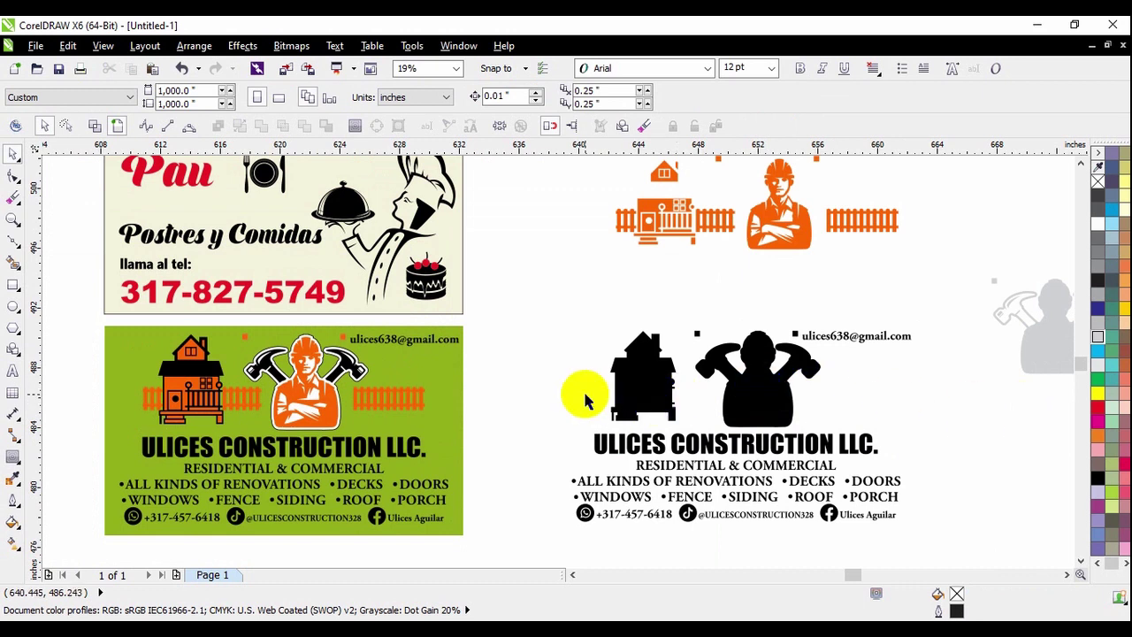
scroll(726, 341, up, 1)
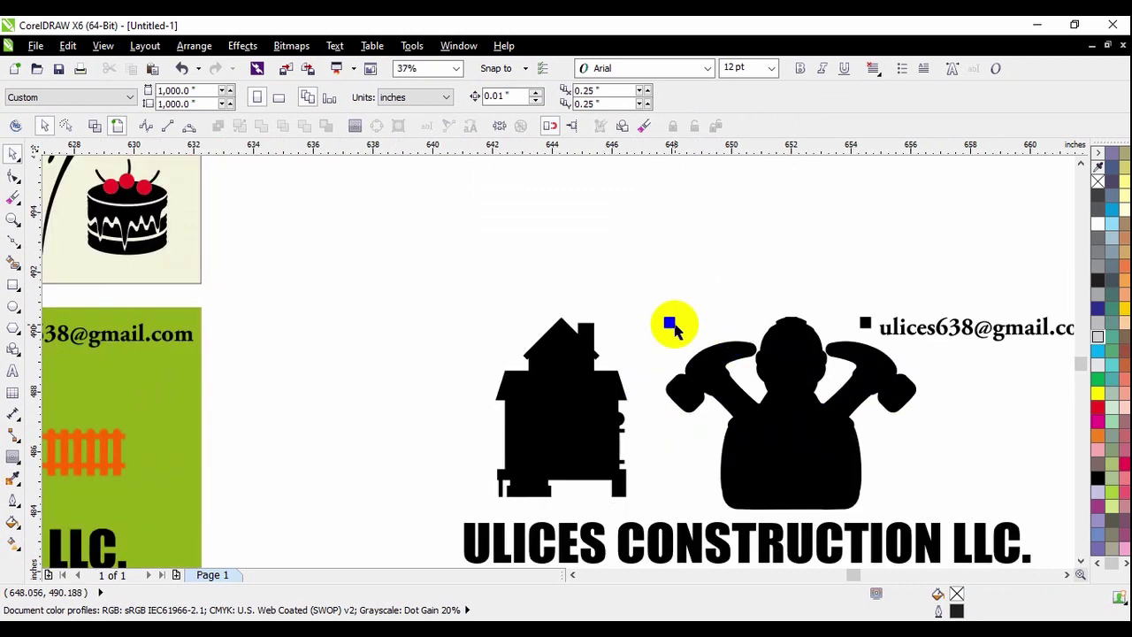
scroll(619, 355, down, 1)
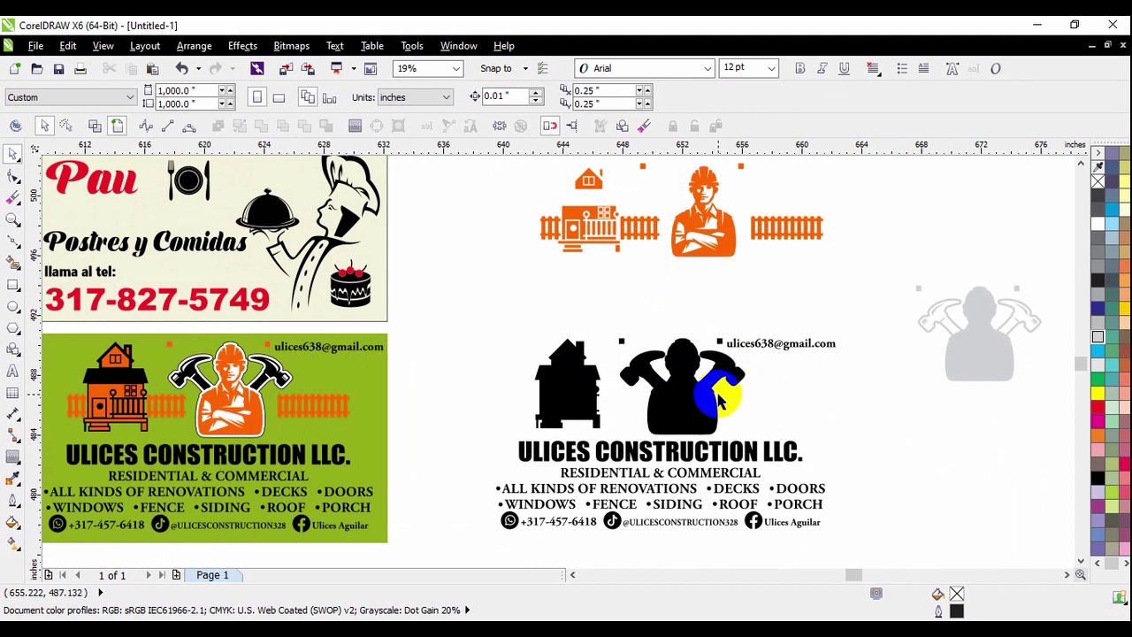
scroll(533, 343, down, 1)
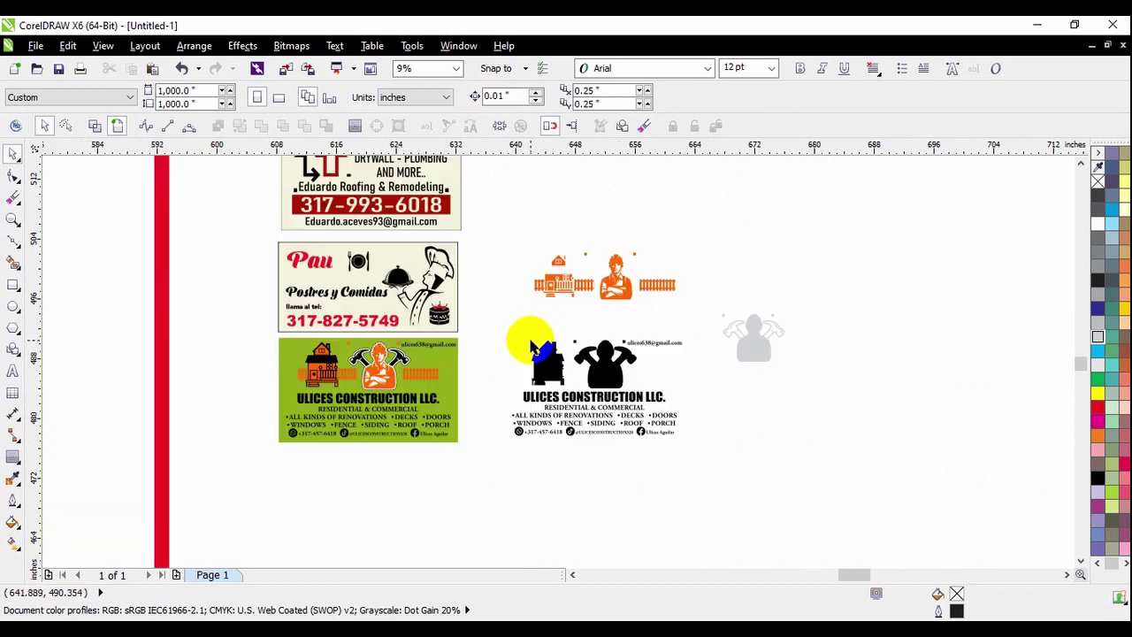
scroll(531, 347, up, 1)
drag(454, 313, 818, 529)
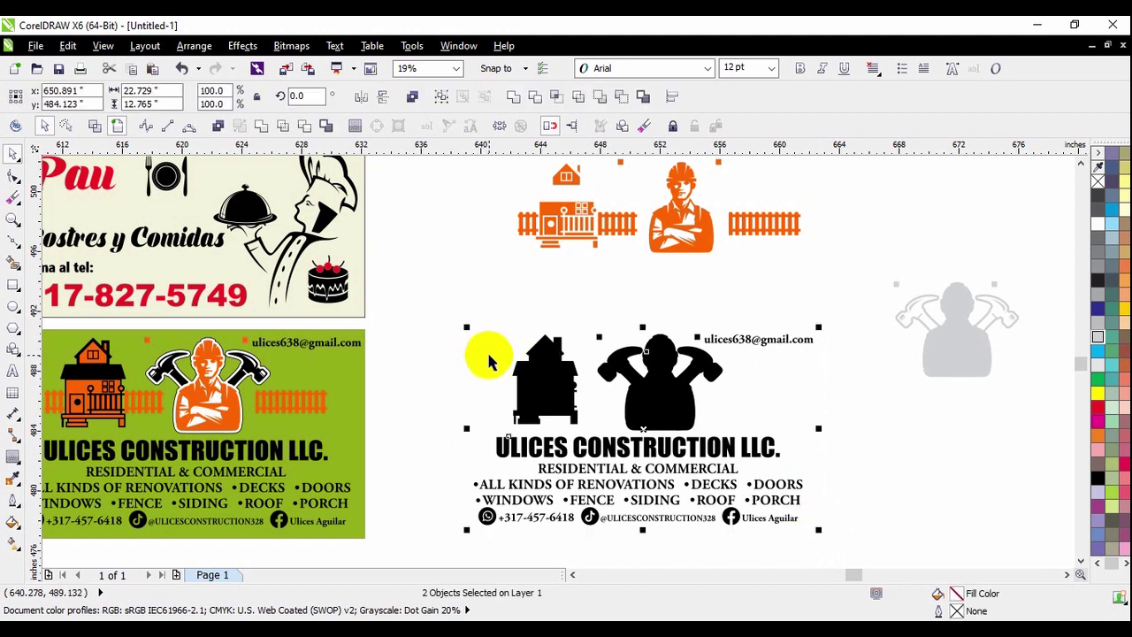
click(895, 407)
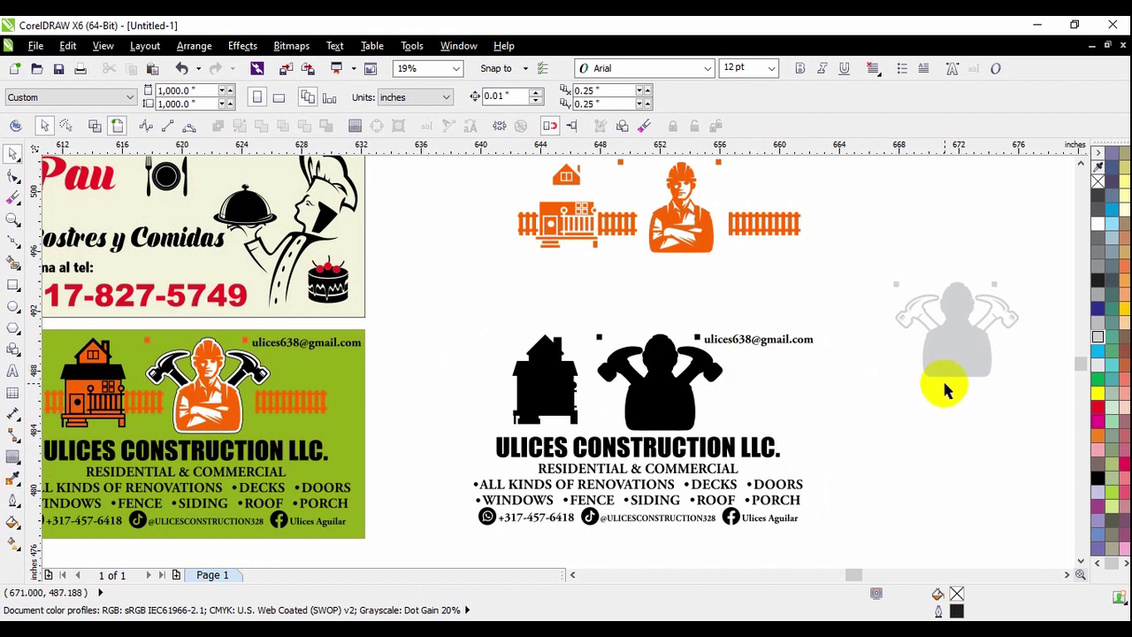
Step: Select the separated orange layer and inspect its house, worker, fence and small square shapes
click(696, 254)
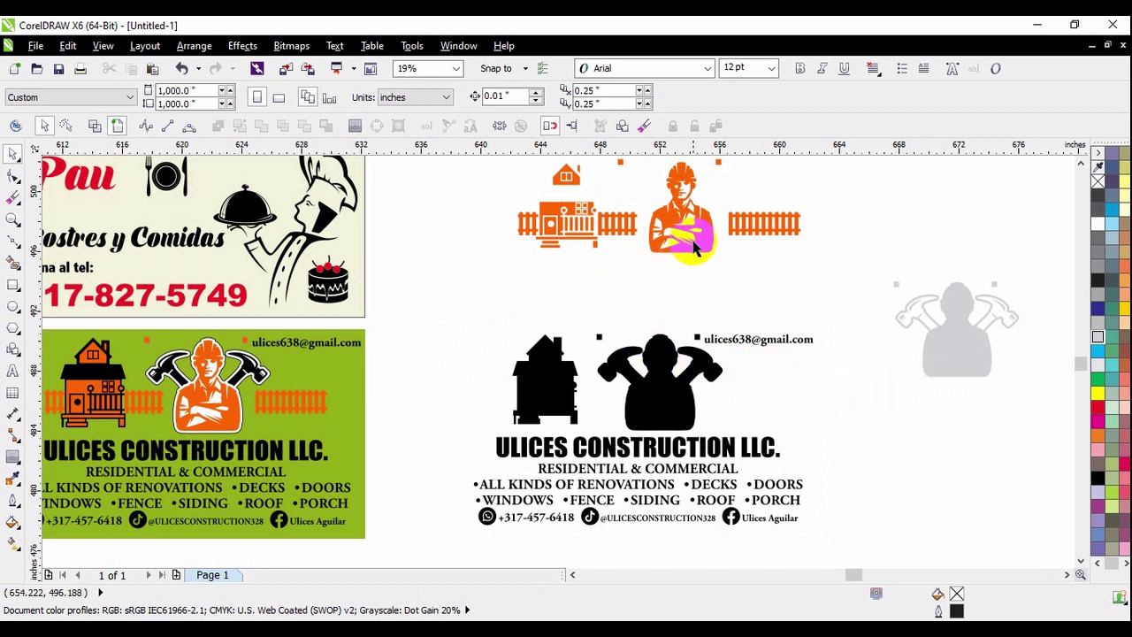
scroll(702, 287, down, 3)
scroll(707, 243, up, 5)
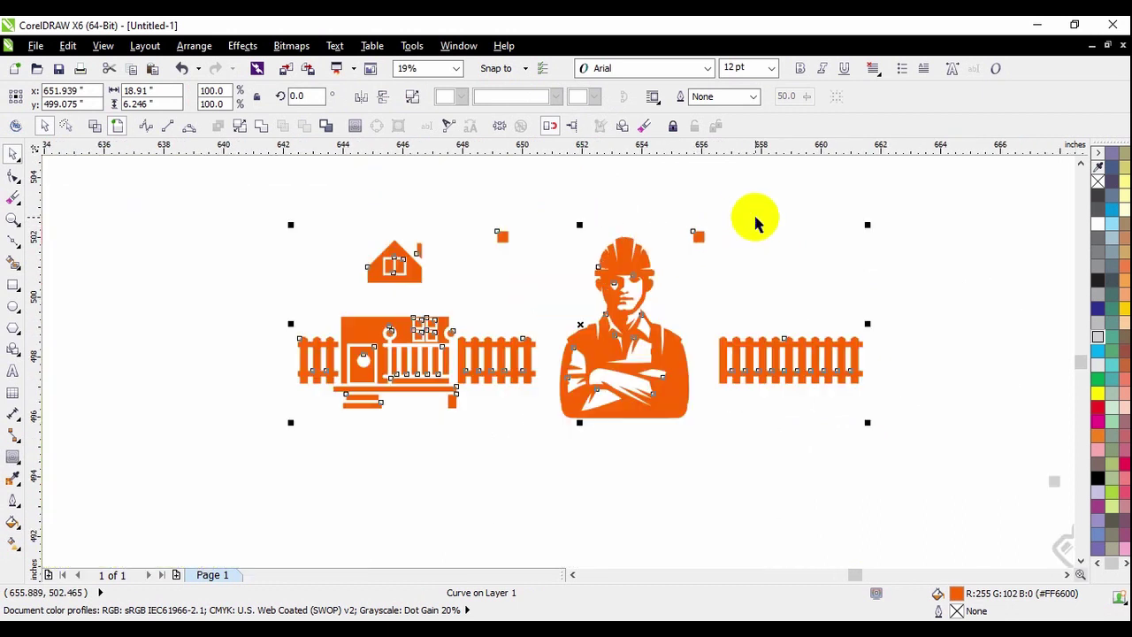
scroll(697, 241, down, 2)
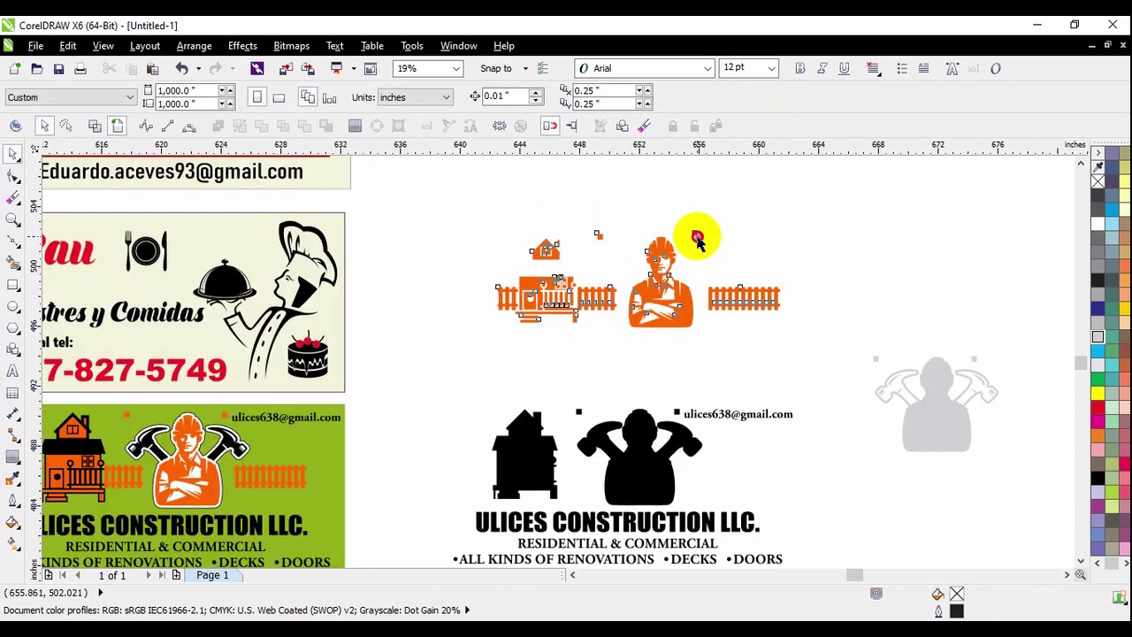
click(545, 253)
drag(449, 209, 782, 327)
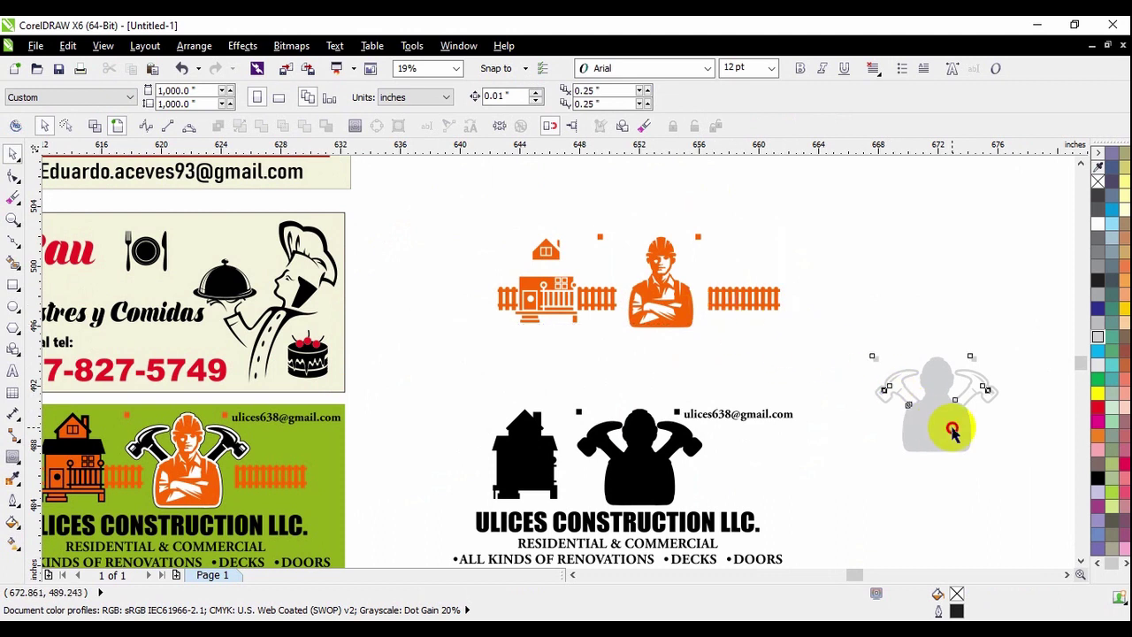
Step: Move the grey worker-and-hammers layer slightly closer to the orange and black layers and deselect it
click(916, 413)
drag(909, 410, 1027, 410)
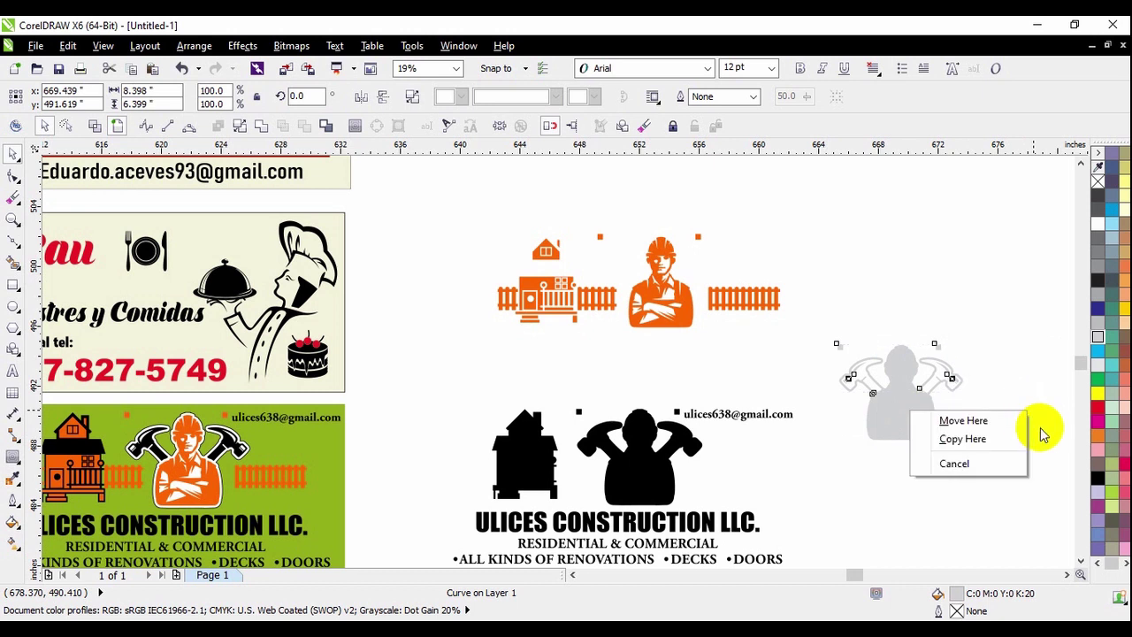
click(988, 329)
click(988, 329)
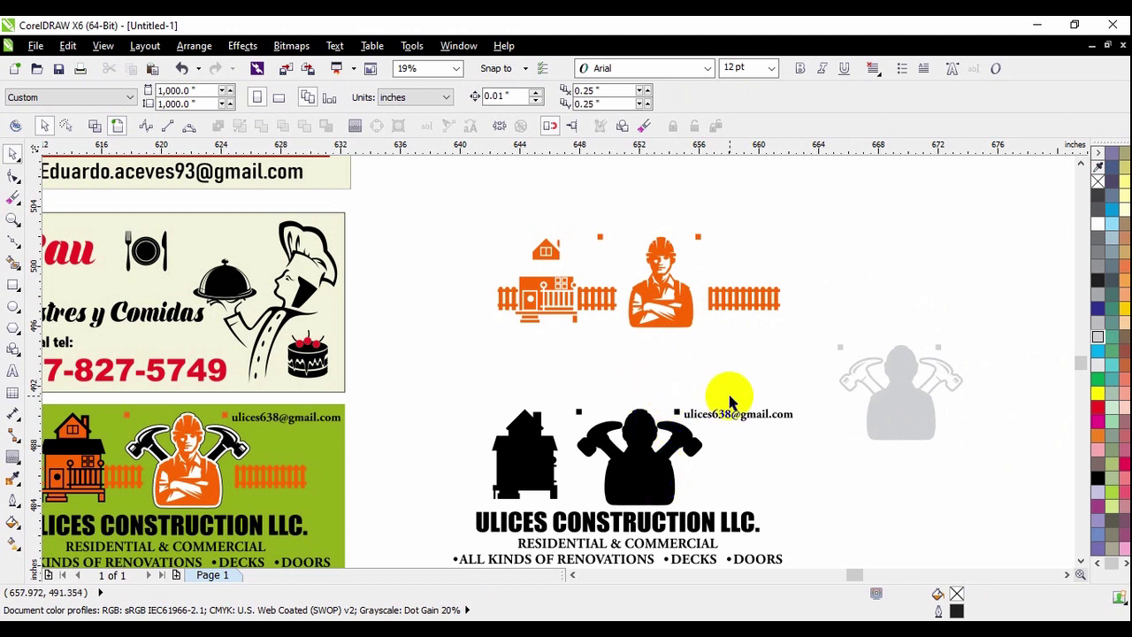
Step: Reassemble the orange and grey layers over the black base of the Ulices Construction copy and inspect the stacked artwork
drag(692, 318, 659, 482)
drag(916, 405, 646, 460)
key(Escape)
scroll(698, 451, up, 4)
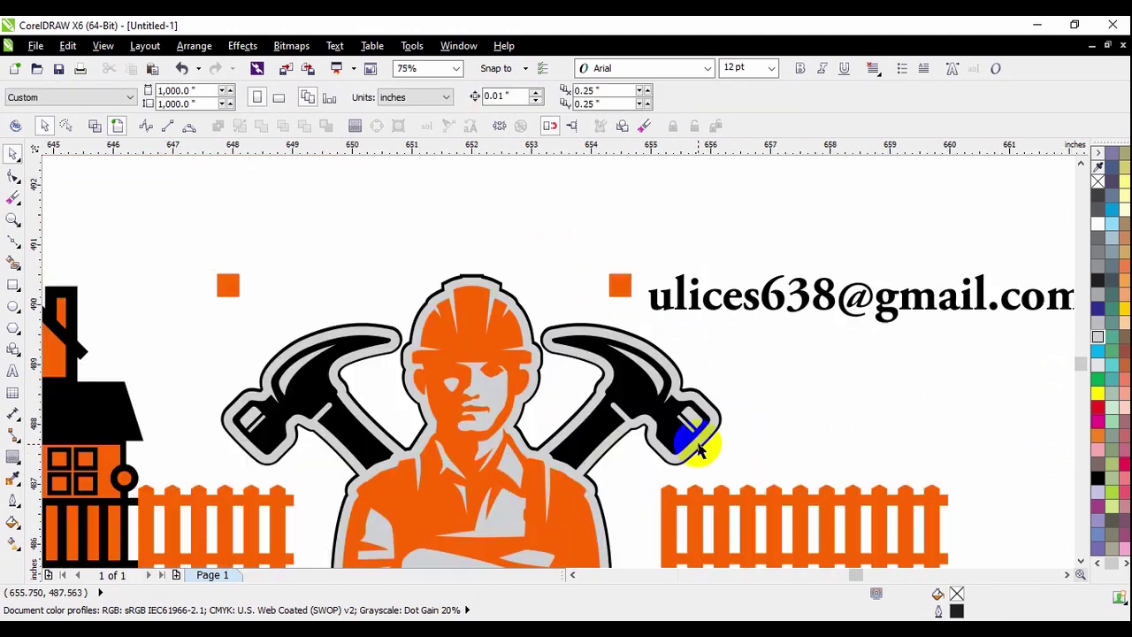
scroll(813, 318, down, 2)
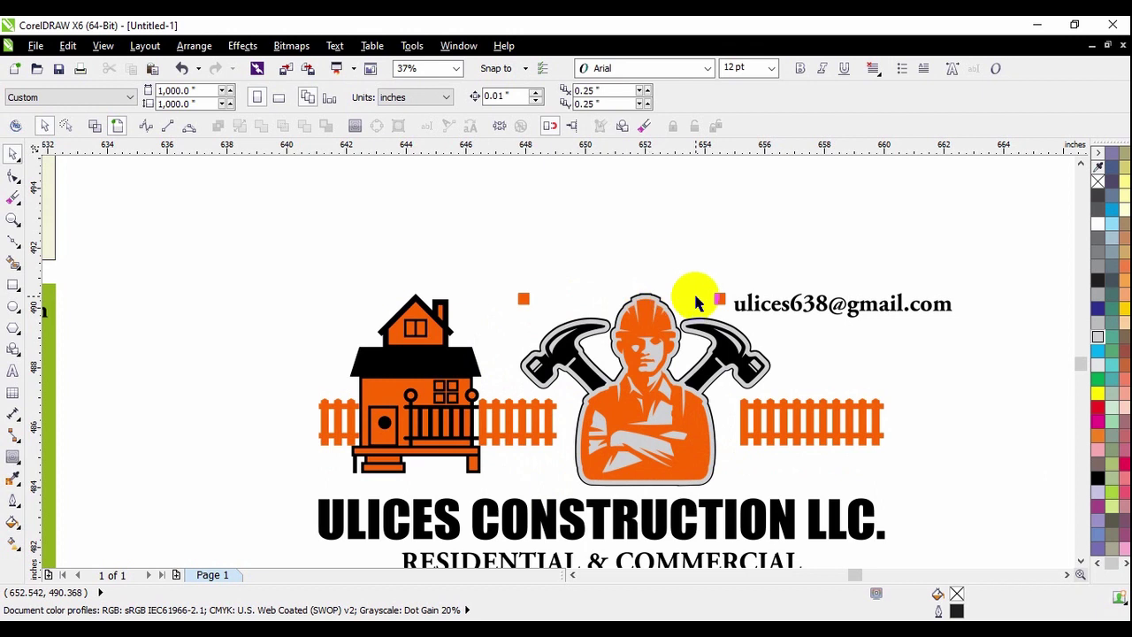
scroll(764, 378, up, 2)
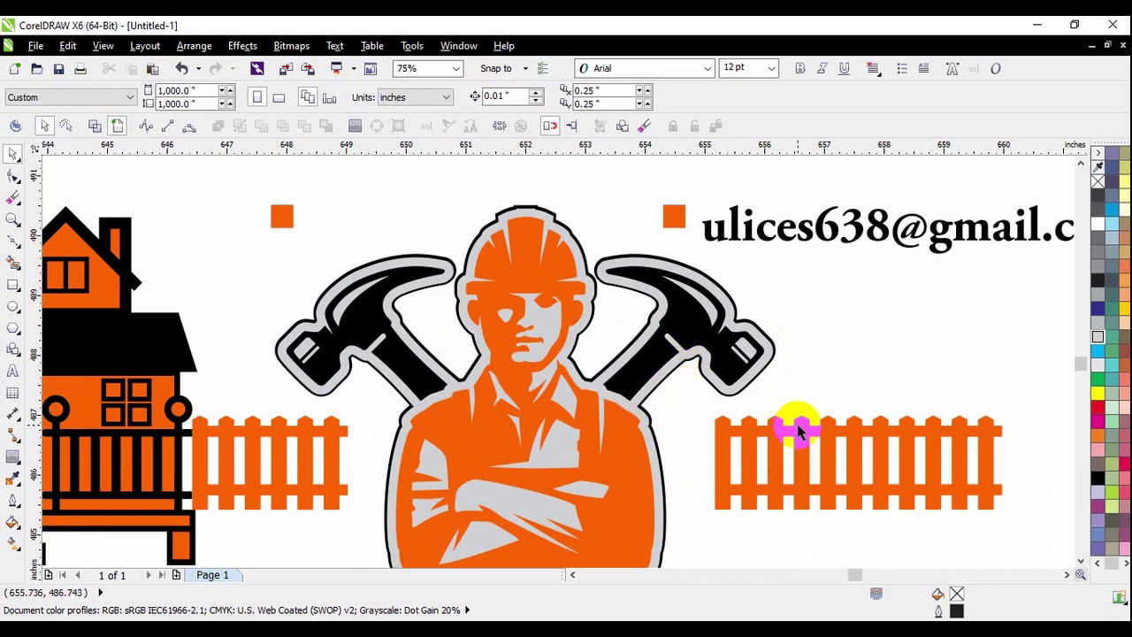
Step: Compare the reassembled copy with the original green Ulices Construction sign, and delete the copy
scroll(795, 429, down, 2)
scroll(905, 398, down, 2)
scroll(293, 381, up, 2)
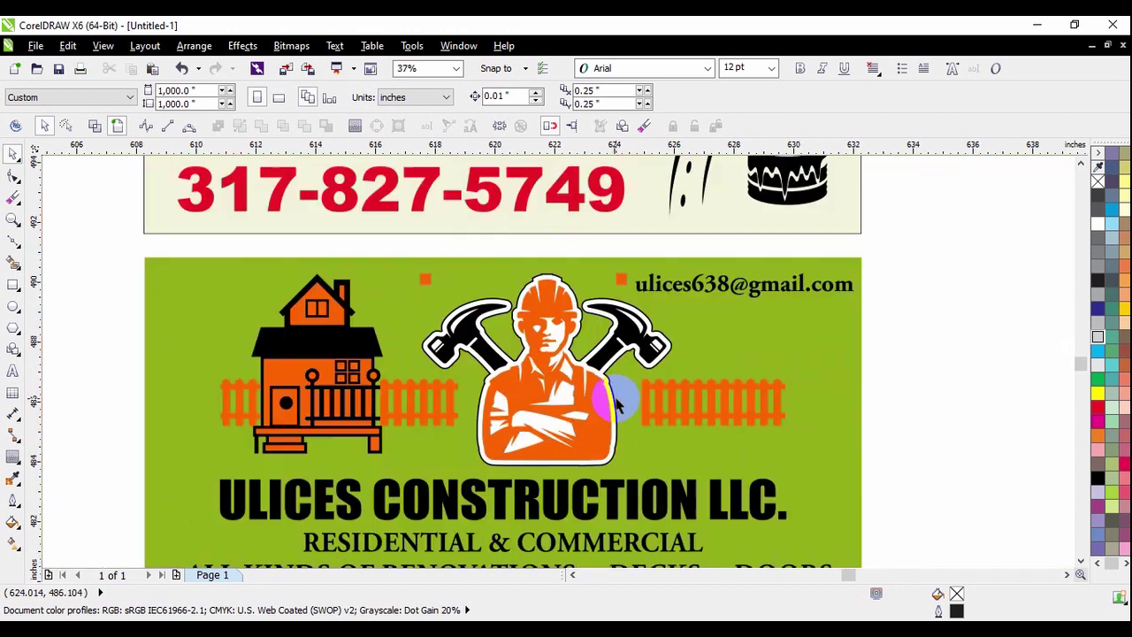
scroll(594, 373, down, 2)
scroll(528, 381, down, 1)
drag(653, 311, 915, 497)
key(Delete)
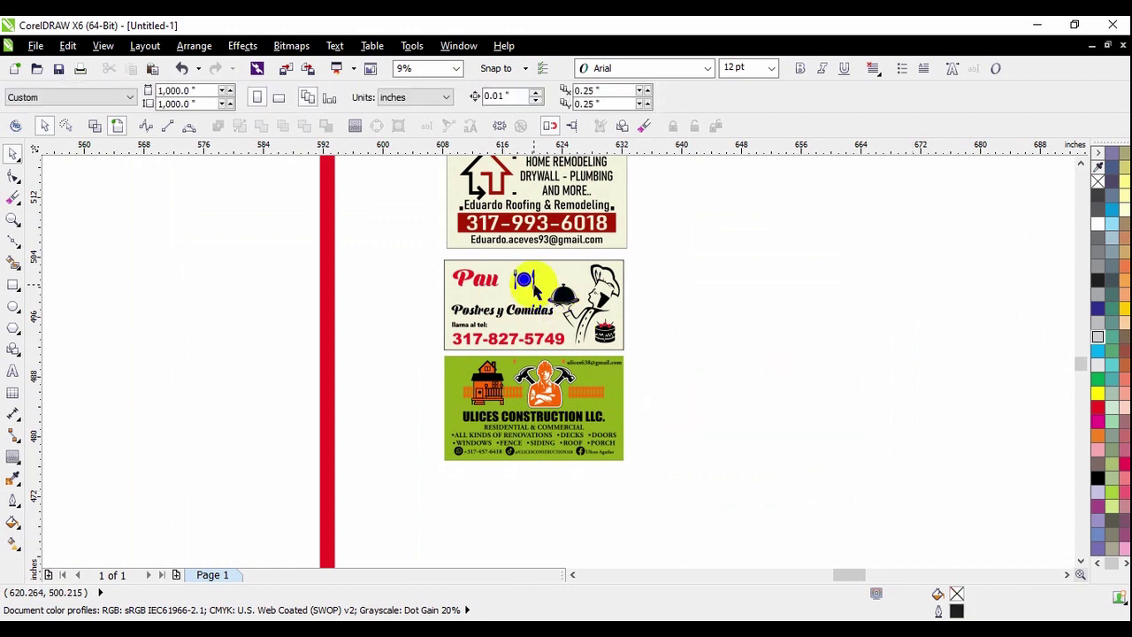
Step: Examine the Pau Postres y Comidas sign, selecting the whole design and its red Pau lettering, and deselect it
drag(419, 255, 631, 358)
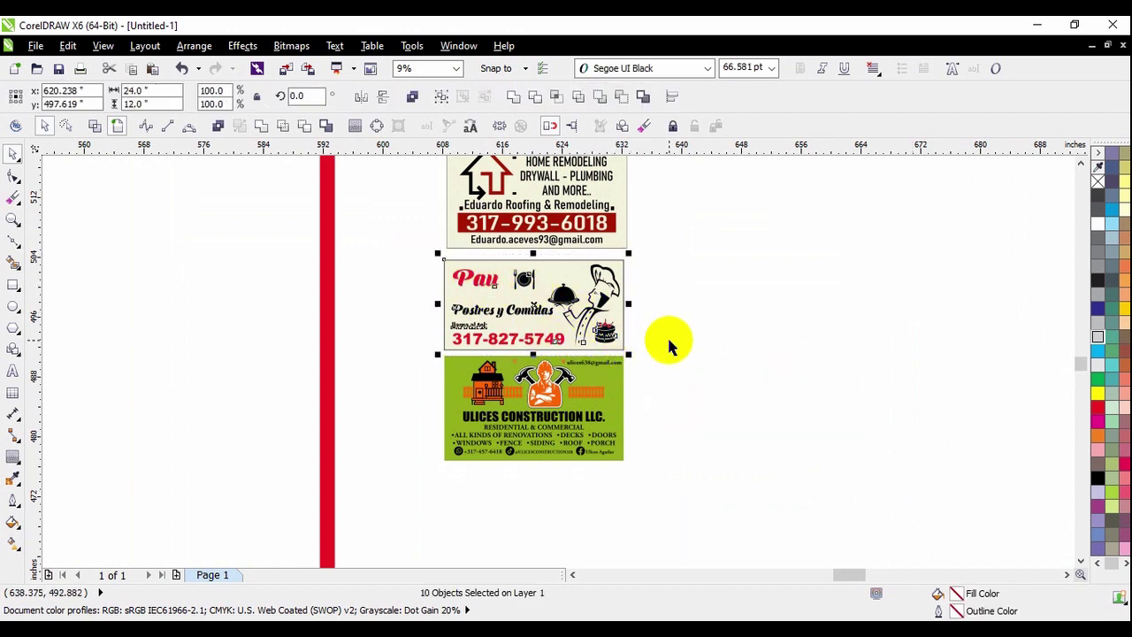
click(669, 343)
scroll(462, 289, up, 2)
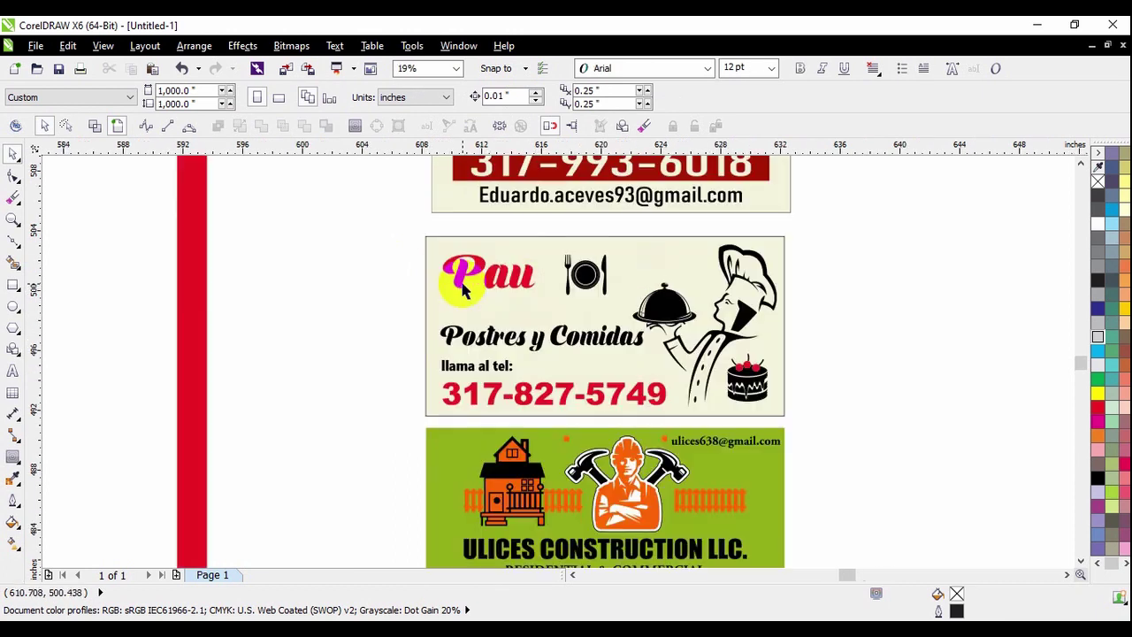
click(521, 283)
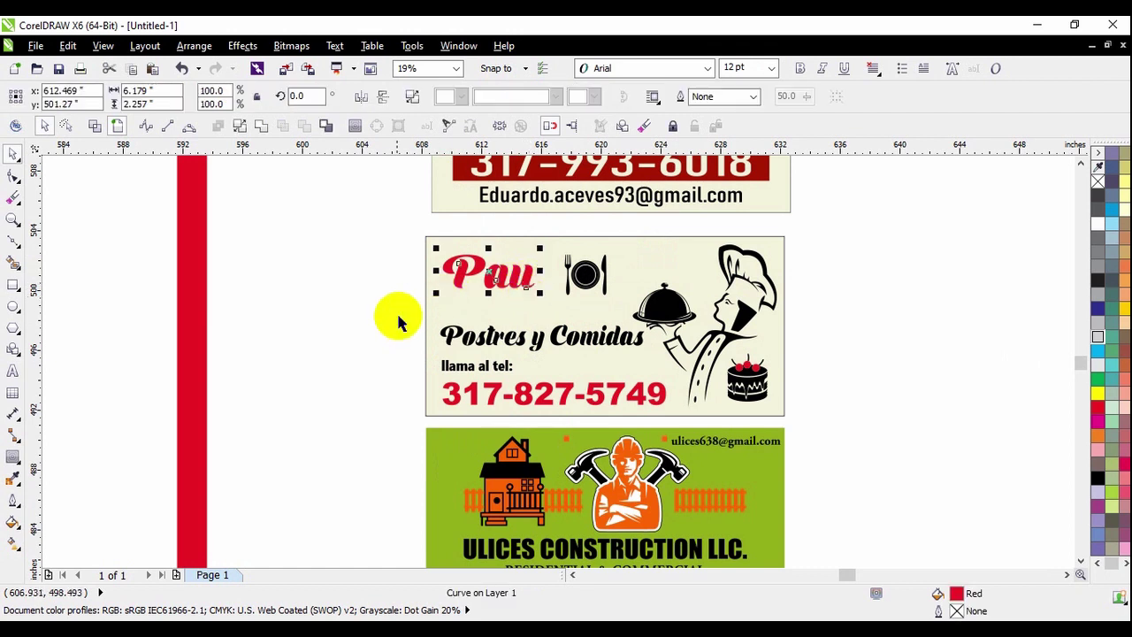
click(347, 353)
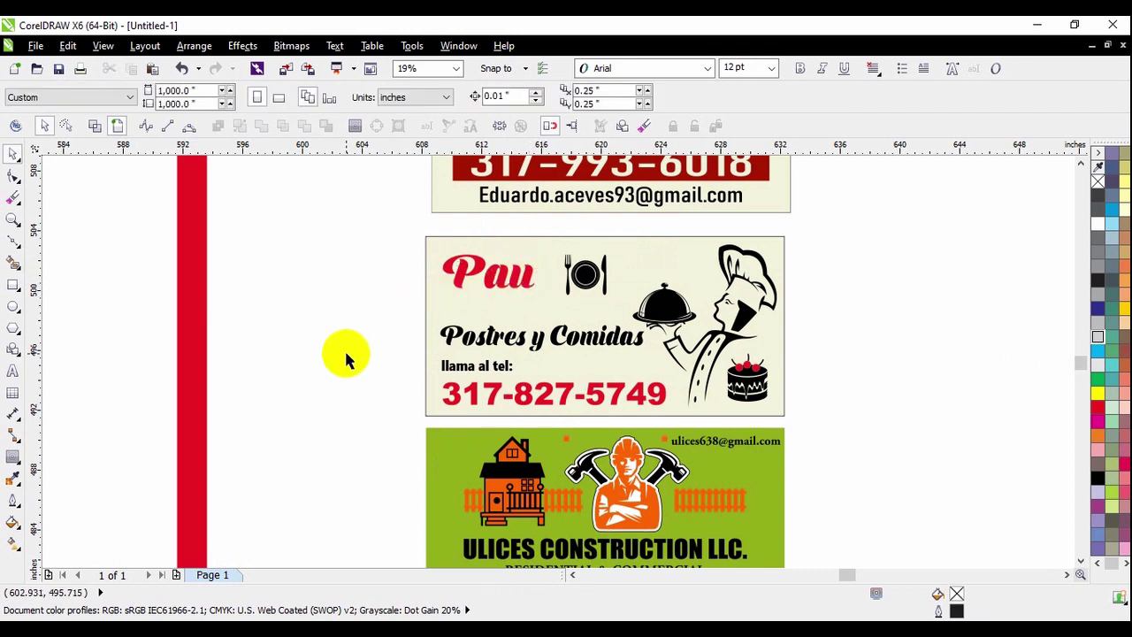
click(524, 289)
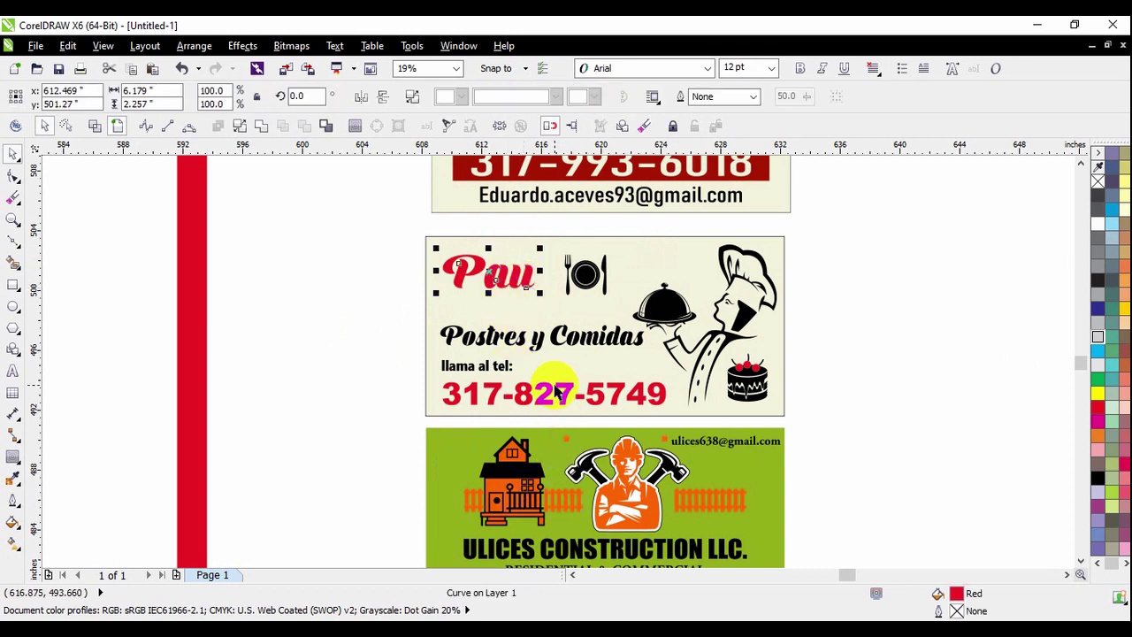
click(372, 333)
Step: Place a copy of the Pau sign beside the original and delete the copy's beige background rectangle
drag(394, 217, 817, 433)
scroll(817, 433, down, 2)
drag(539, 339, 762, 343)
click(815, 370)
click(836, 433)
click(824, 293)
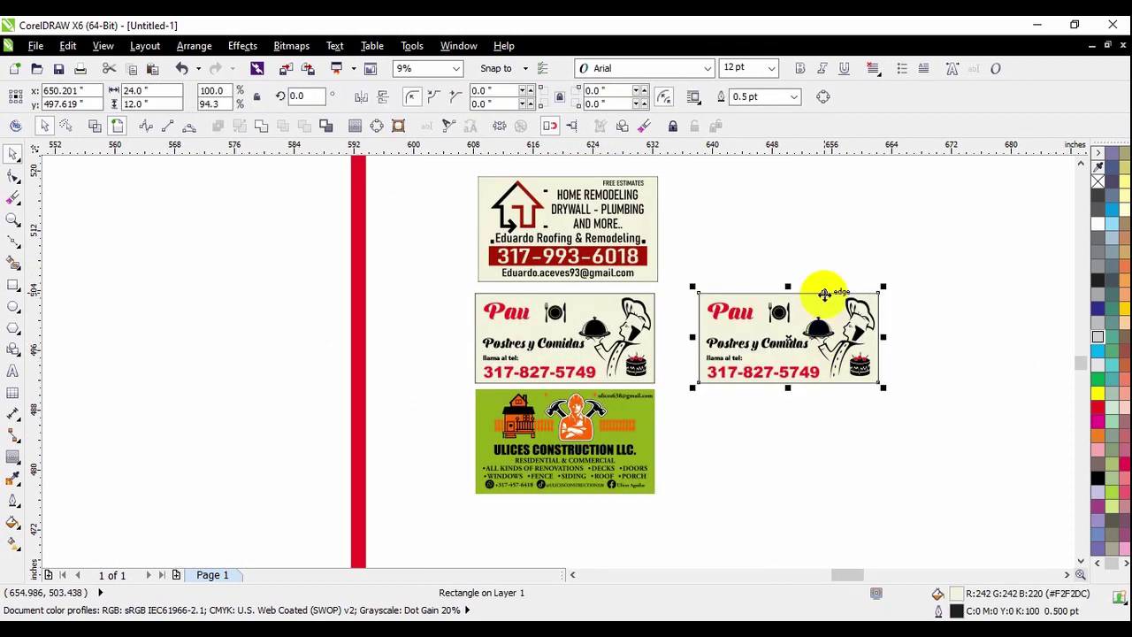
key(Delete)
scroll(813, 315, up, 2)
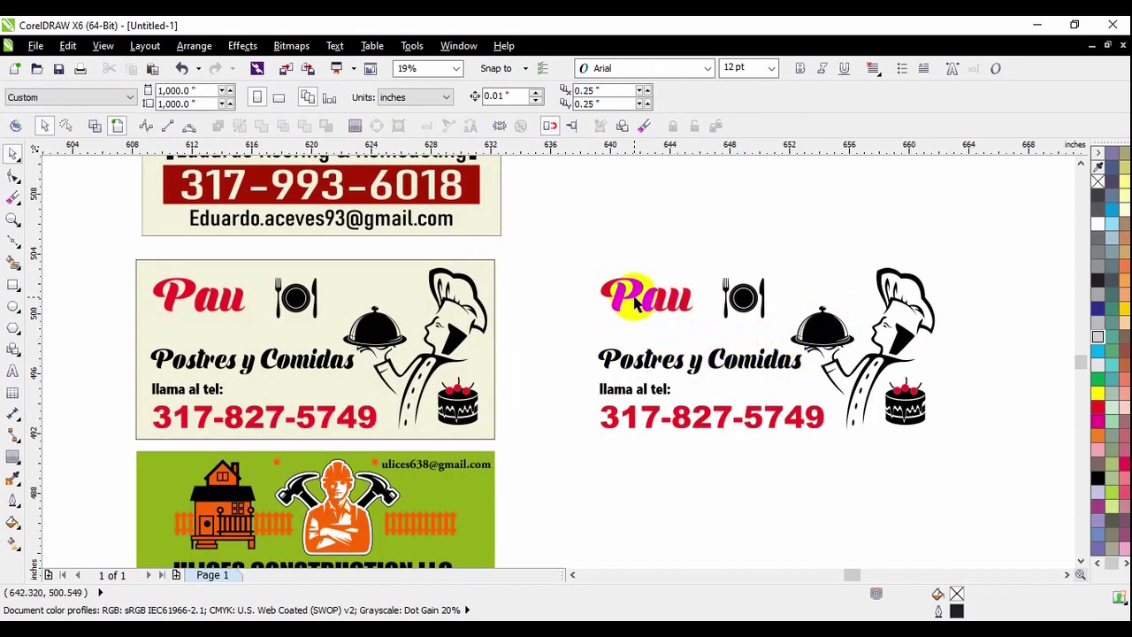
Step: Draw a rectangle about 22.5 by 10.9 inches around the Pau copy, extending its upper edge to enclose the chef's hat
click(12, 285)
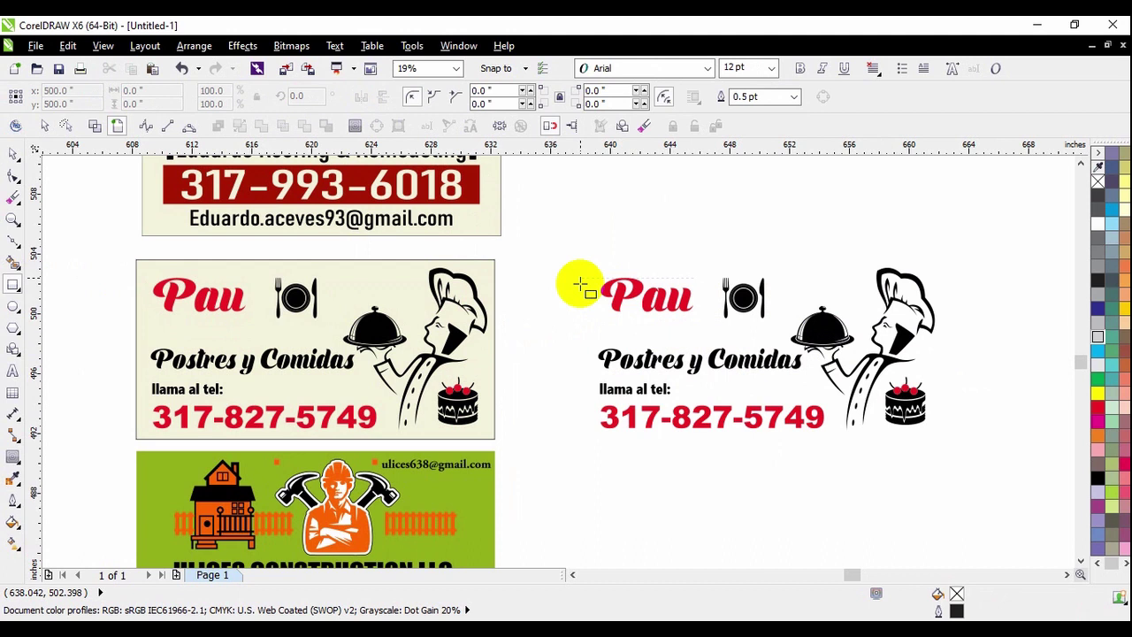
drag(597, 278, 933, 431)
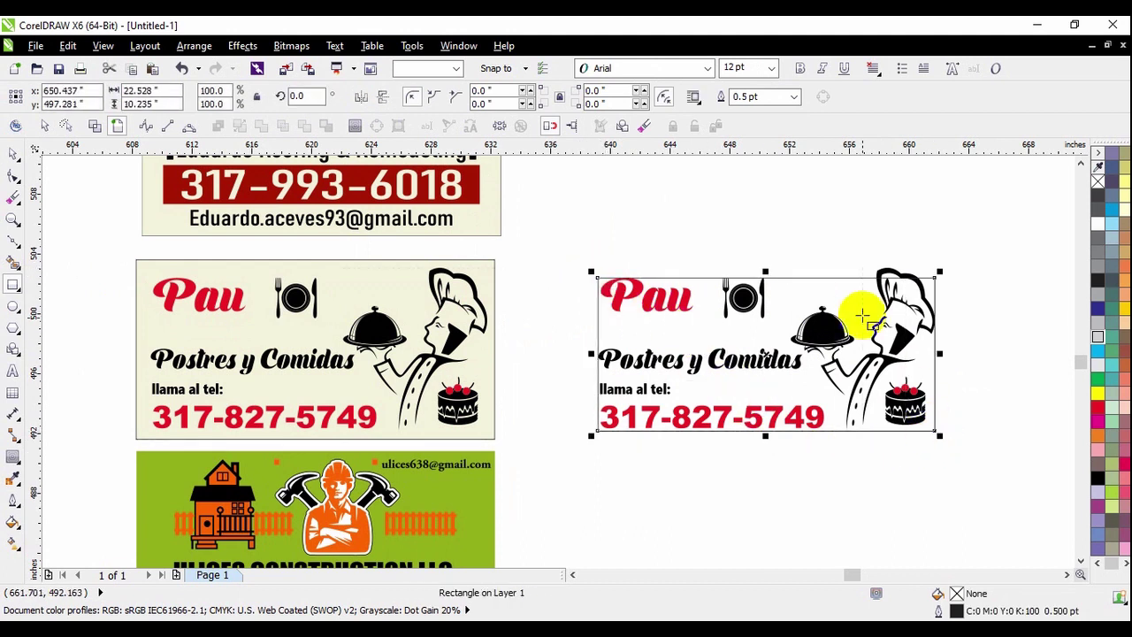
drag(766, 272, 766, 262)
scroll(737, 277, up, 2)
click(14, 152)
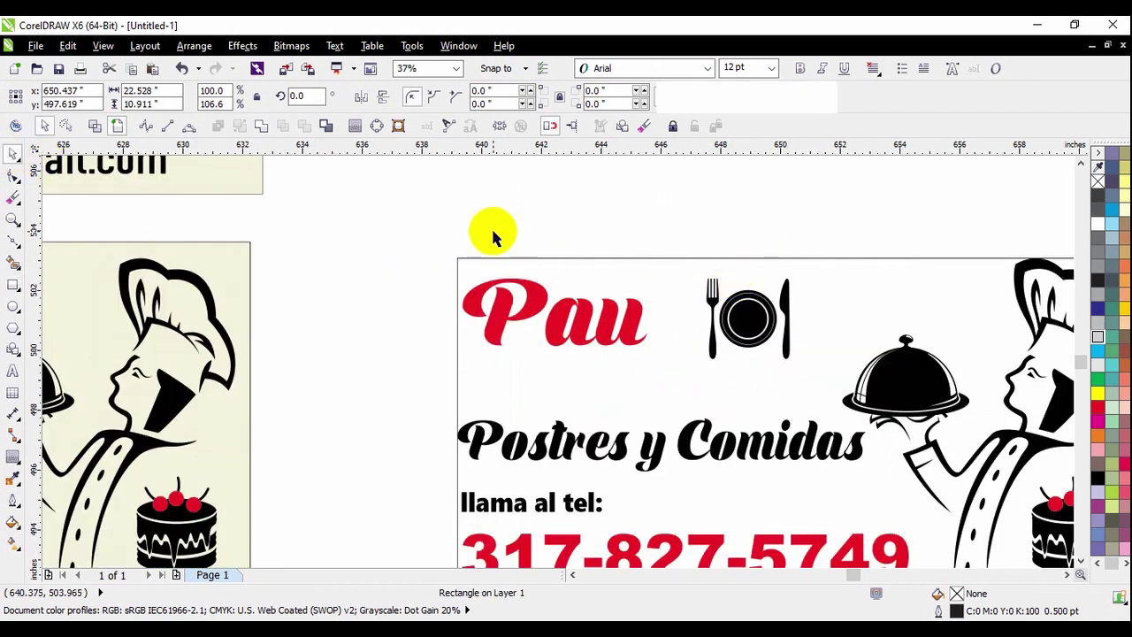
click(493, 228)
scroll(516, 344, down, 2)
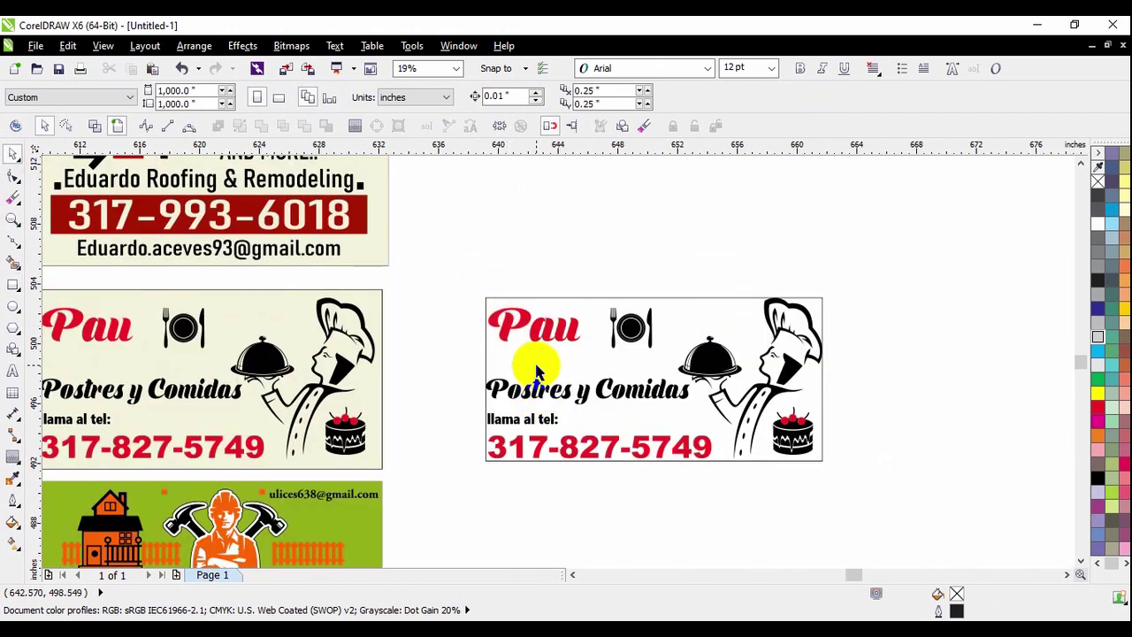
Step: Send the new rectangle behind the Pau artwork using the TRW Stone Wizard, and close the wizard
click(537, 369)
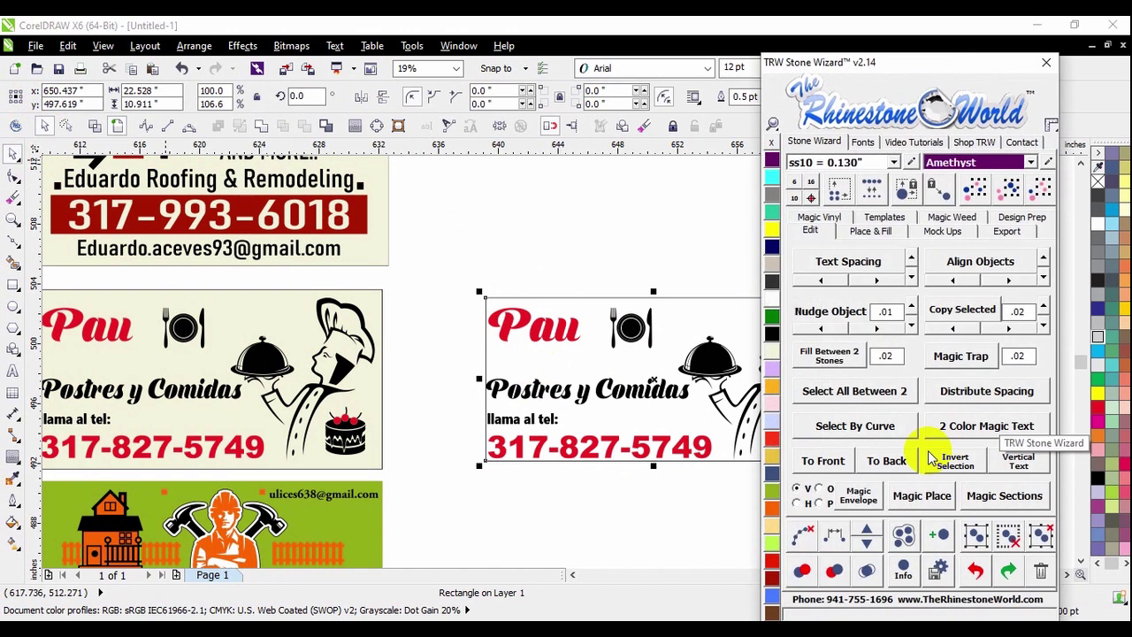
click(885, 462)
click(559, 228)
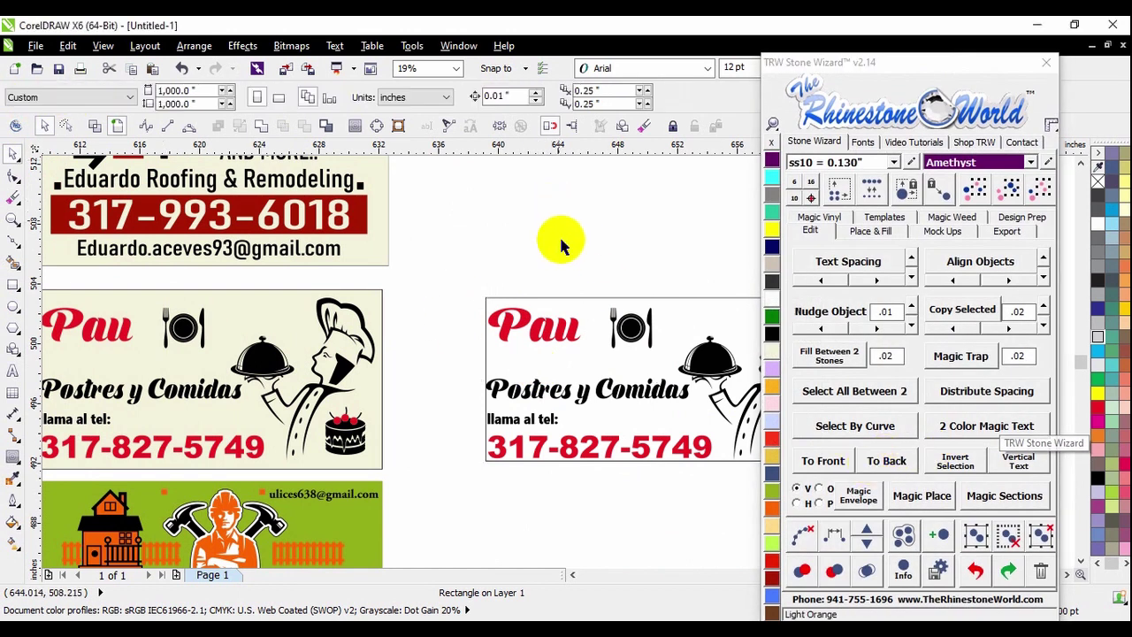
click(1047, 69)
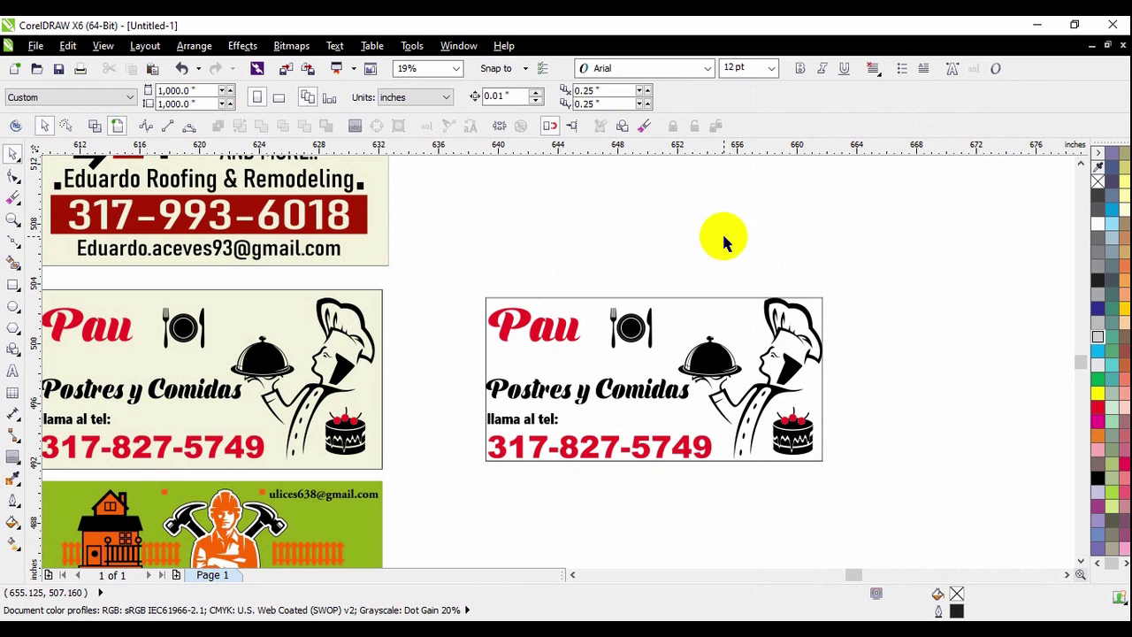
Step: Try to move the red Pau lettering and phone number out of the copy, and undo the move
click(570, 344)
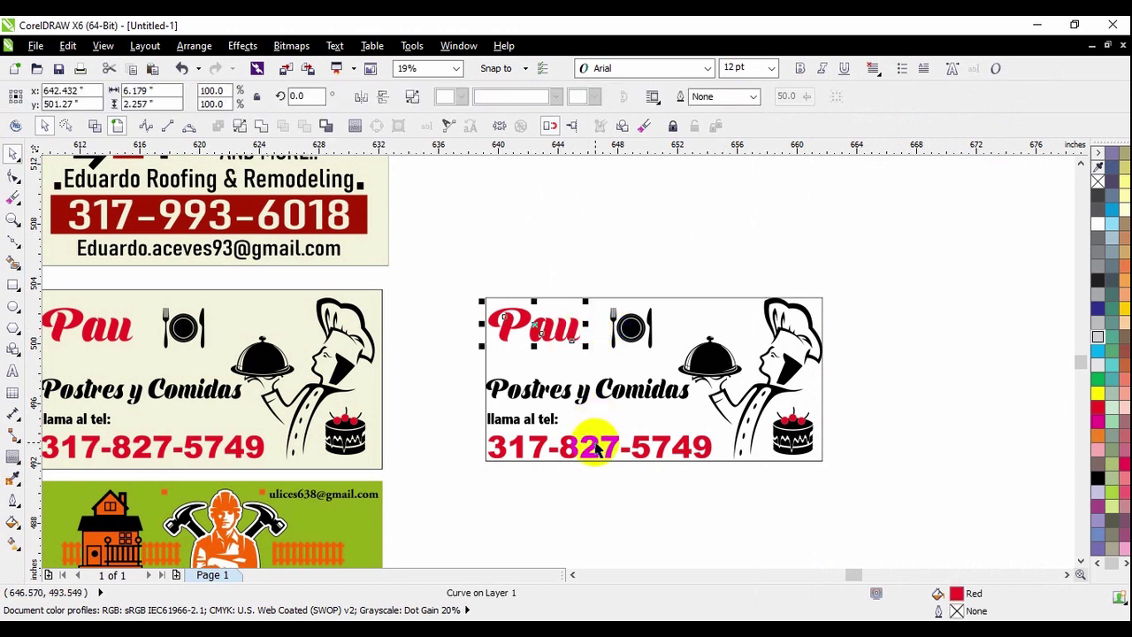
shift+click(597, 448)
drag(597, 447, 975, 303)
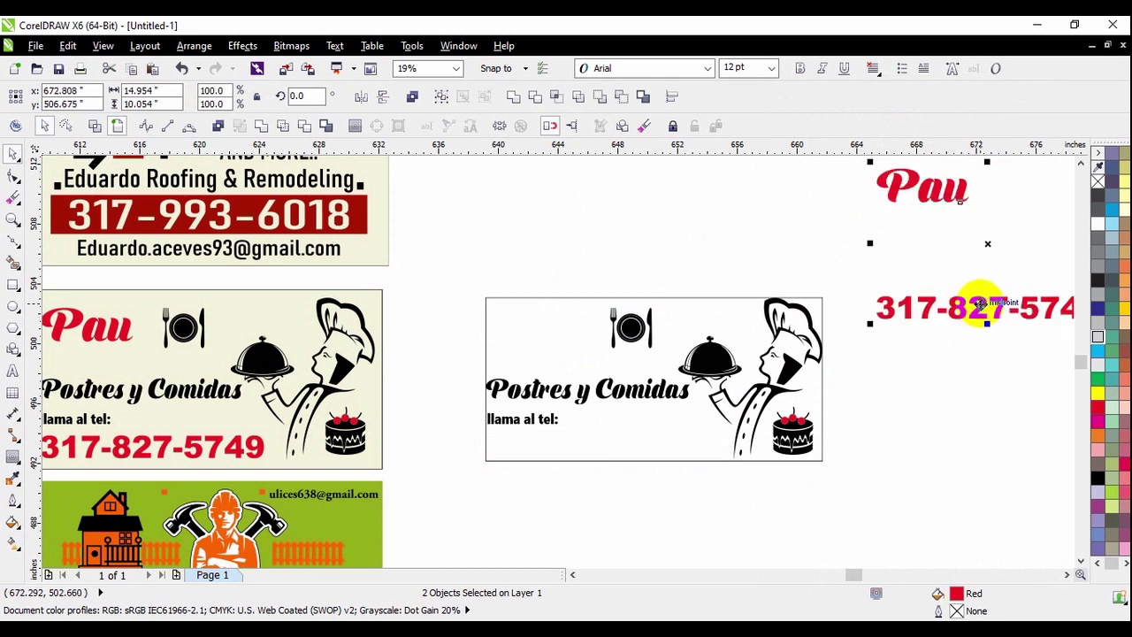
click(987, 379)
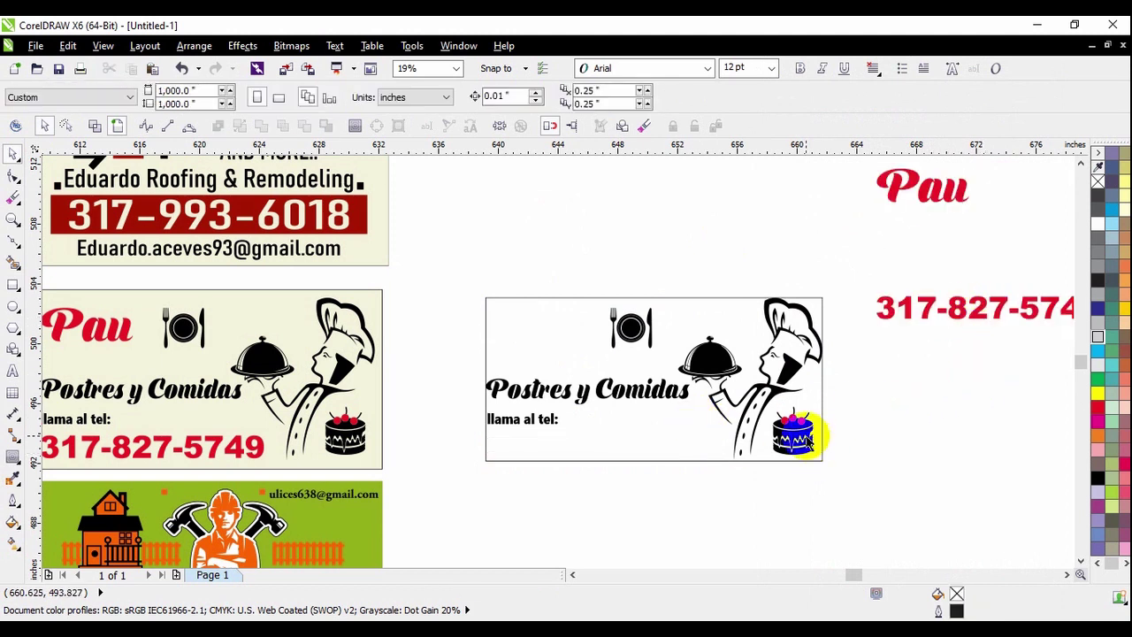
key(ctrl+z)
Step: Add the cake's red cherries to the selected Pau lettering and phone number, and move all three outside the rectangle
shift+click(794, 426)
scroll(792, 424, up, 2)
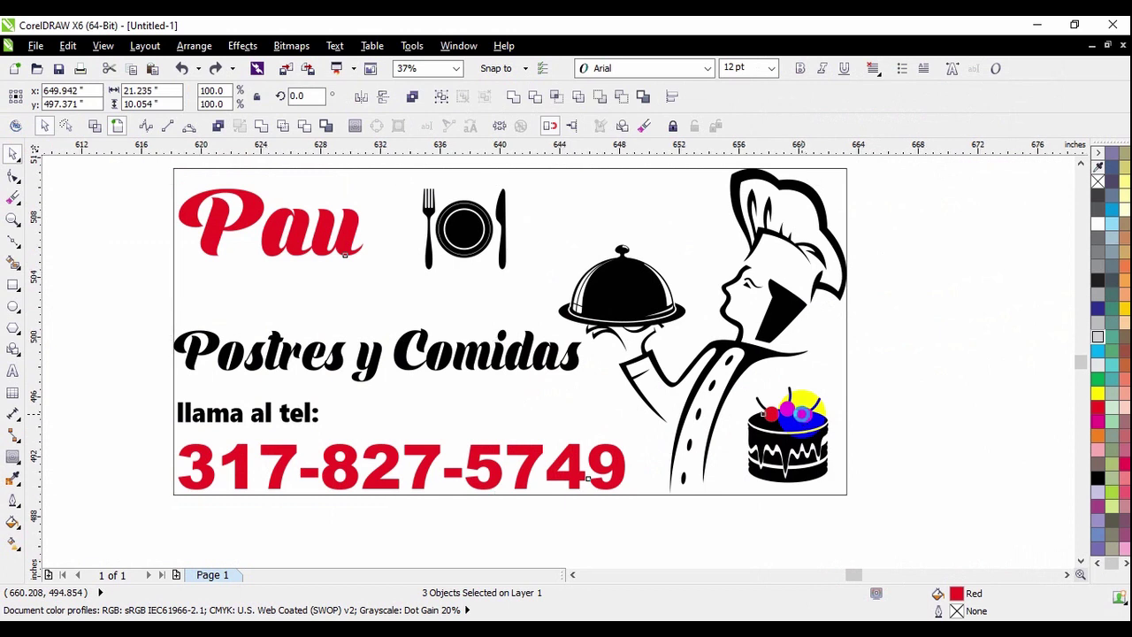
scroll(800, 411, down, 2)
drag(813, 404, 990, 221)
click(540, 450)
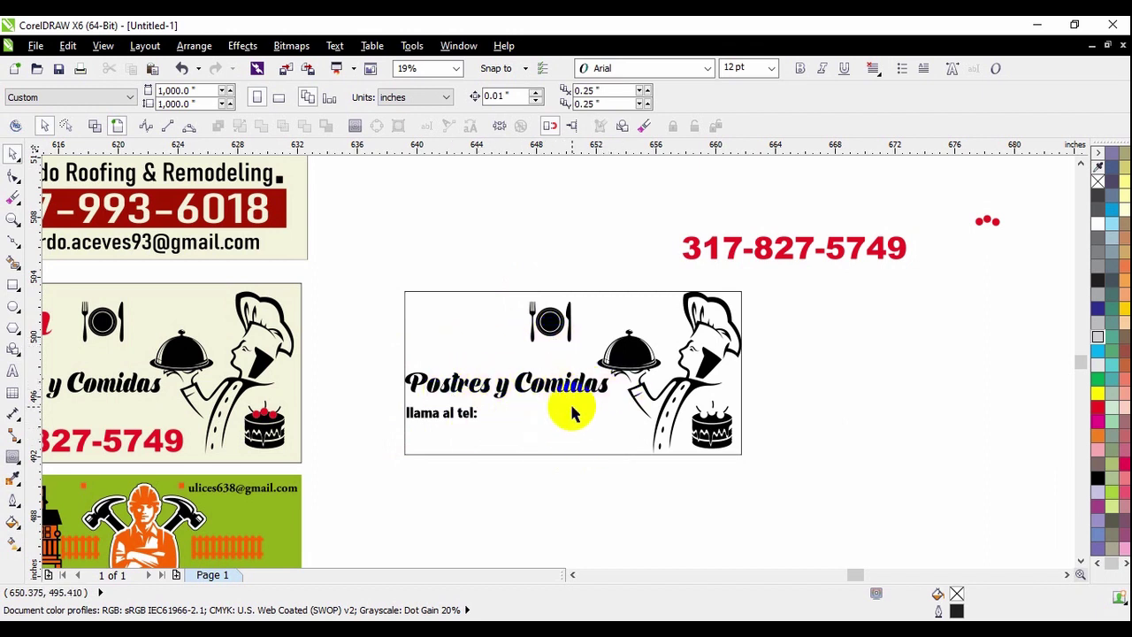
Step: Undo the move of the red elements and delete the rectangle around the Pau copy
key(ctrl+z)
click(591, 273)
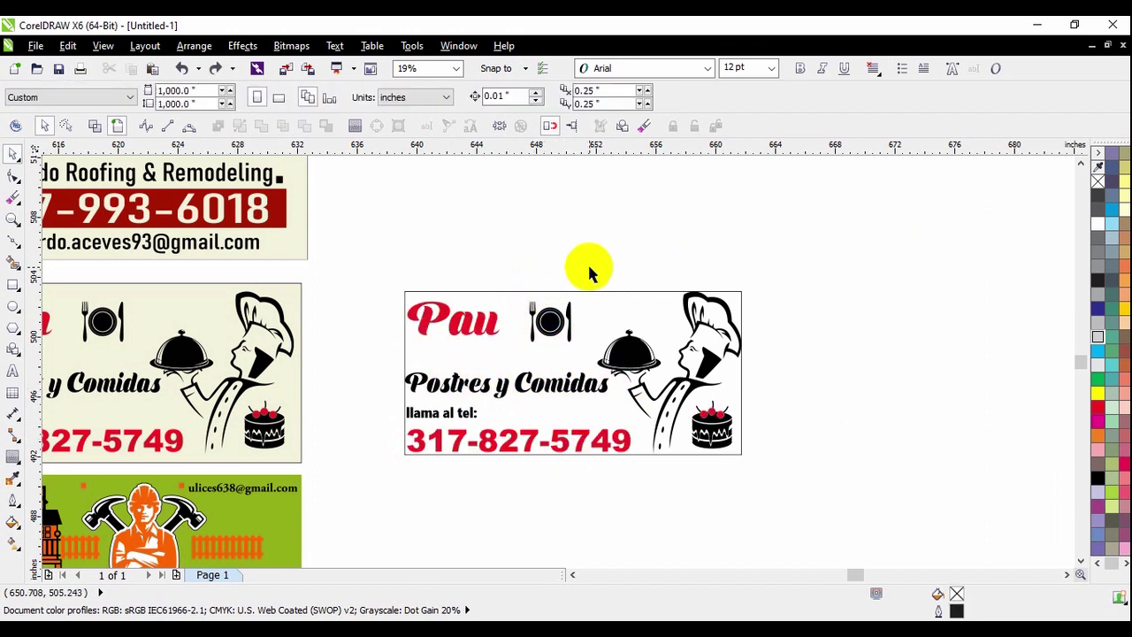
click(625, 308)
key(Delete)
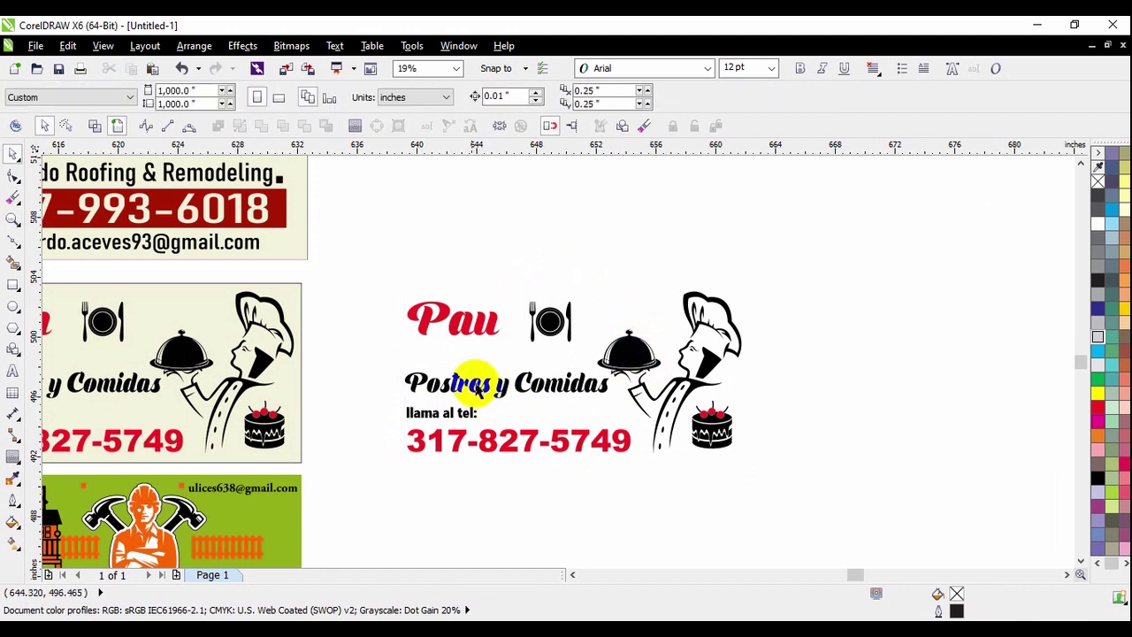
Step: Inspect the red lettering of the Pau copy, and select the Pau name together with the phone number
click(491, 334)
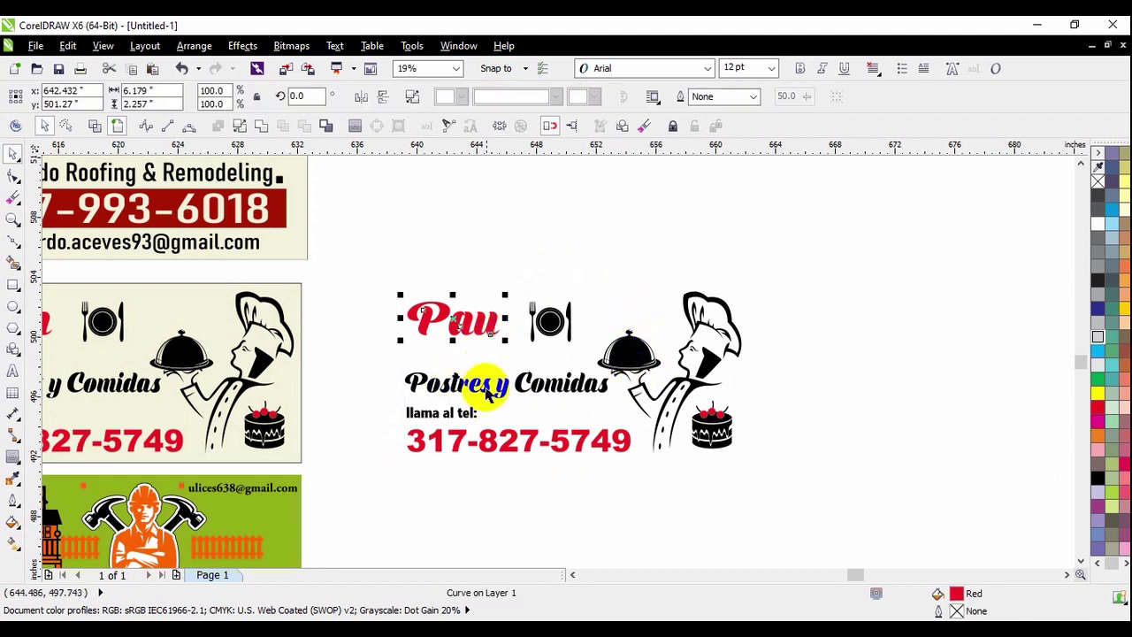
scroll(504, 453, up, 2)
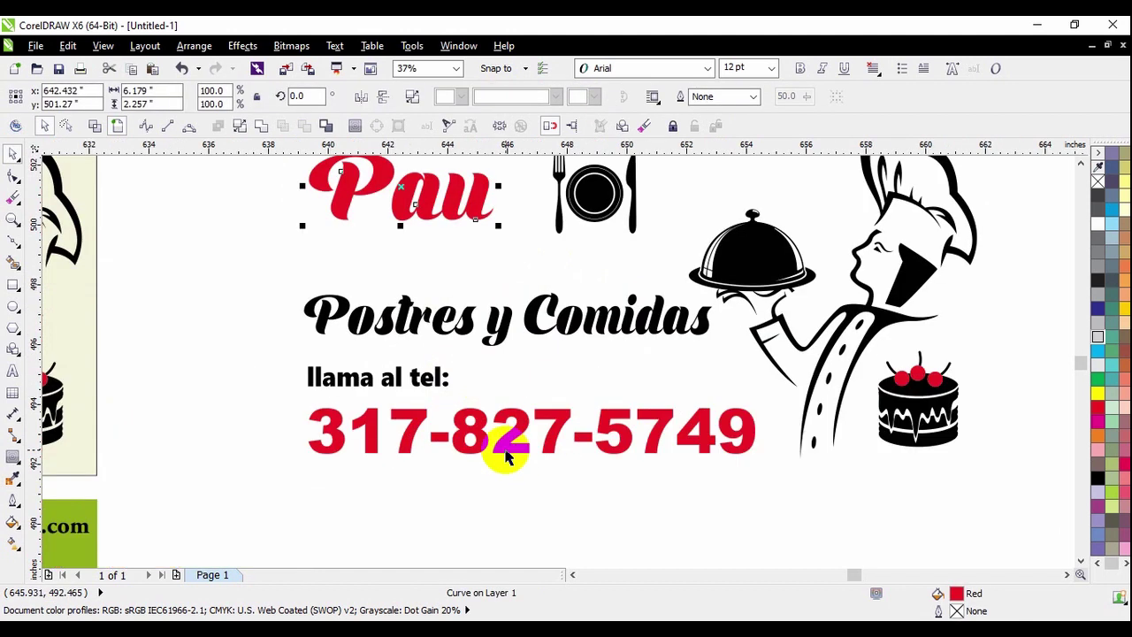
click(484, 223)
click(482, 217)
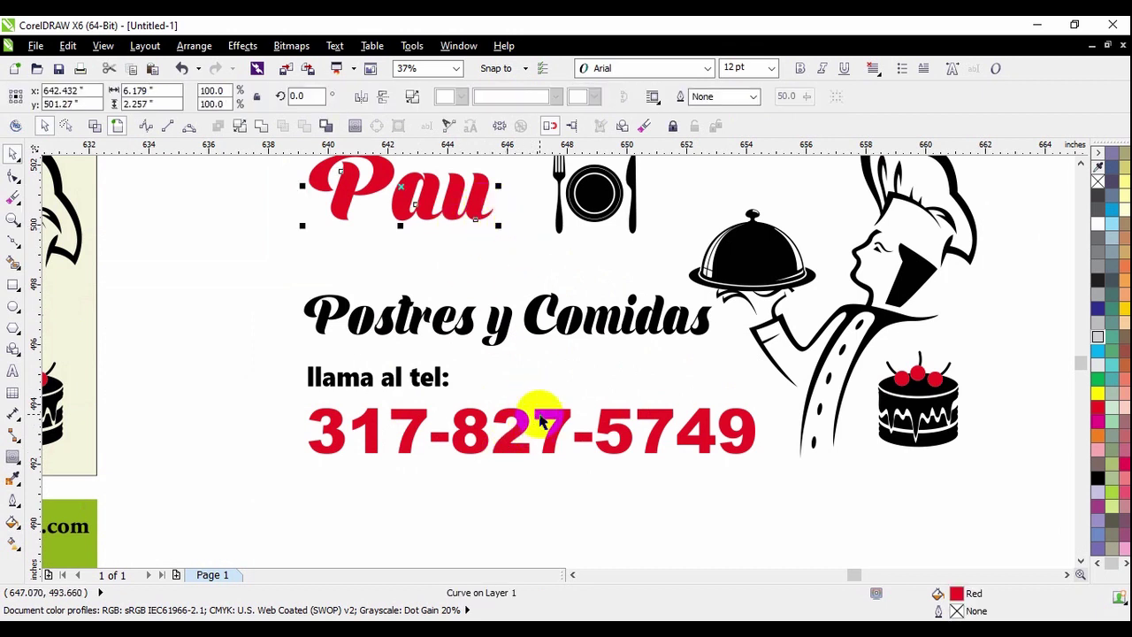
click(509, 231)
click(482, 206)
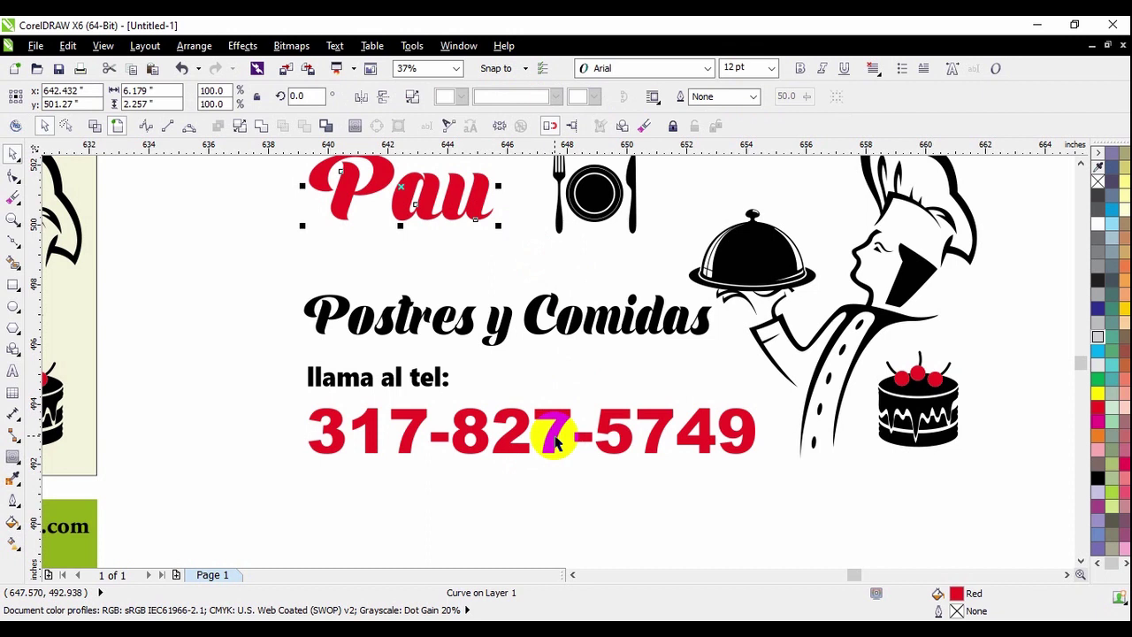
click(555, 438)
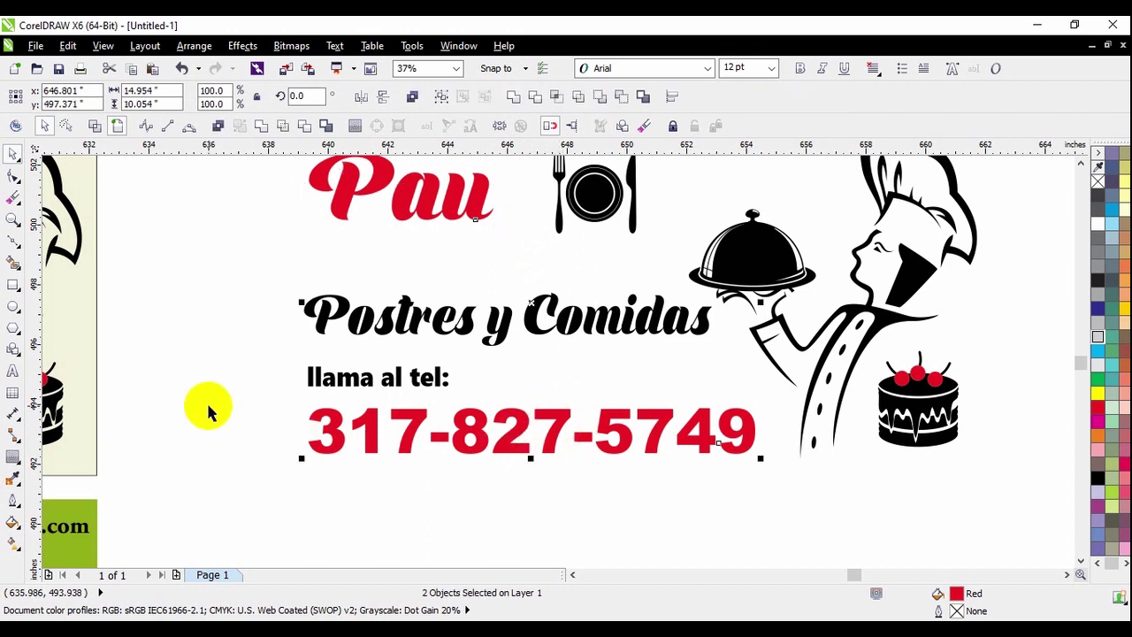
Step: Try the Contour tool on the red Pau lettering, leave the tool, and reselect the lettering
click(22, 469)
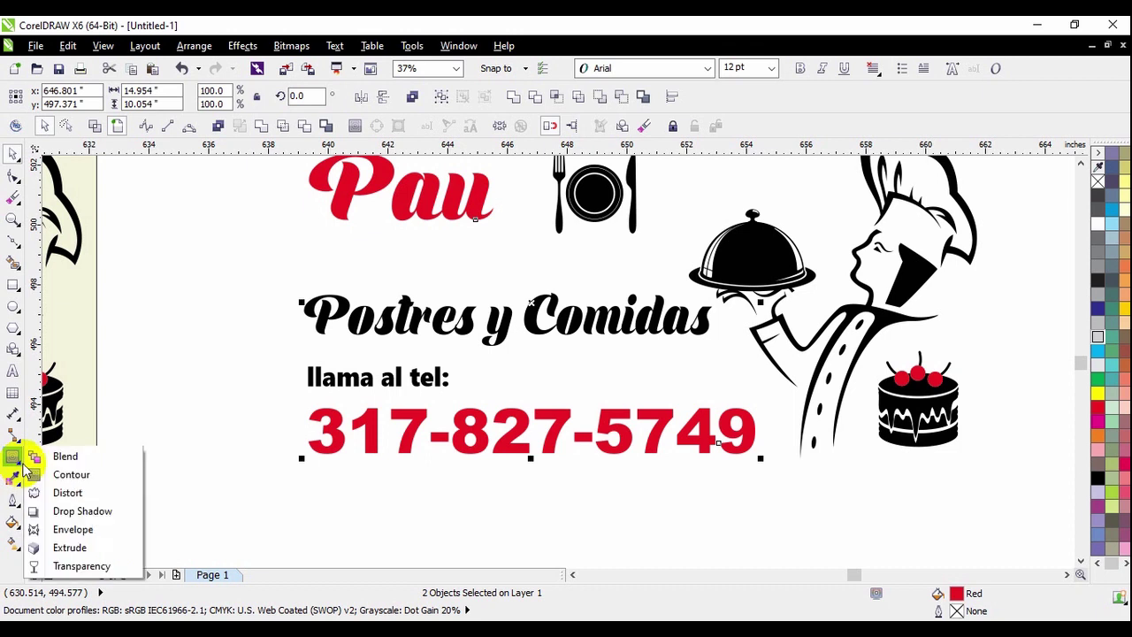
click(71, 475)
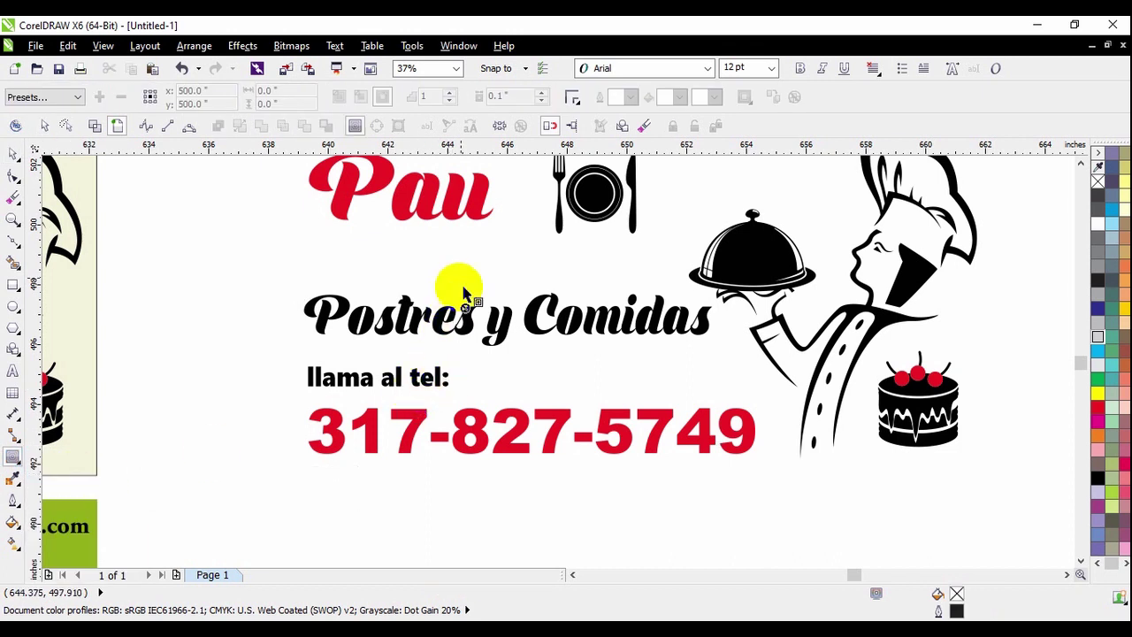
click(481, 216)
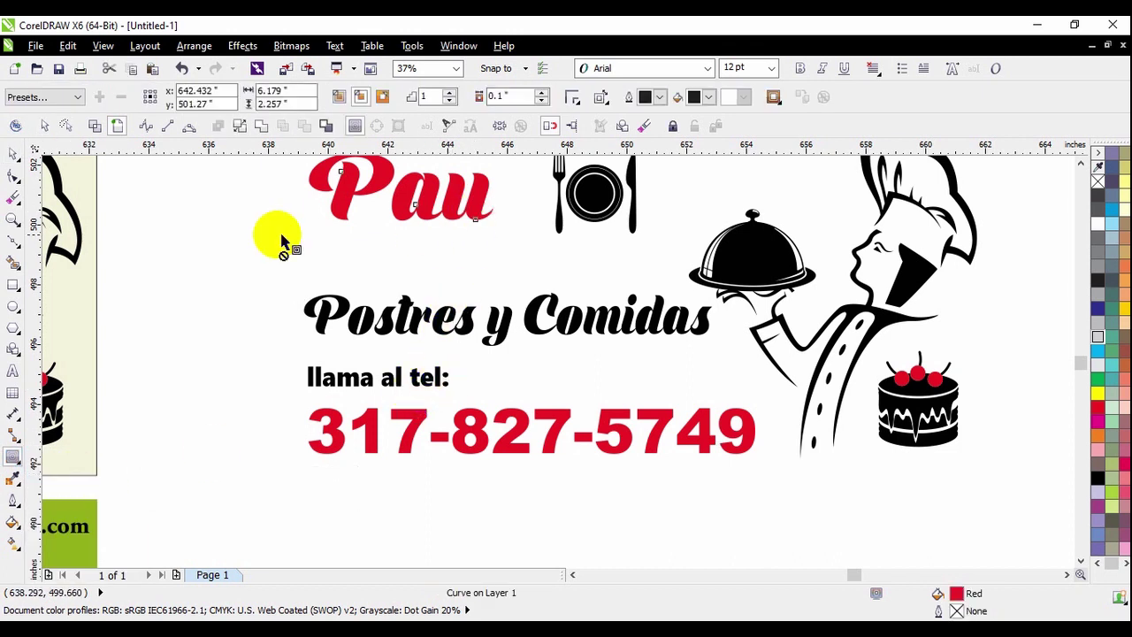
click(12, 154)
click(221, 208)
click(425, 217)
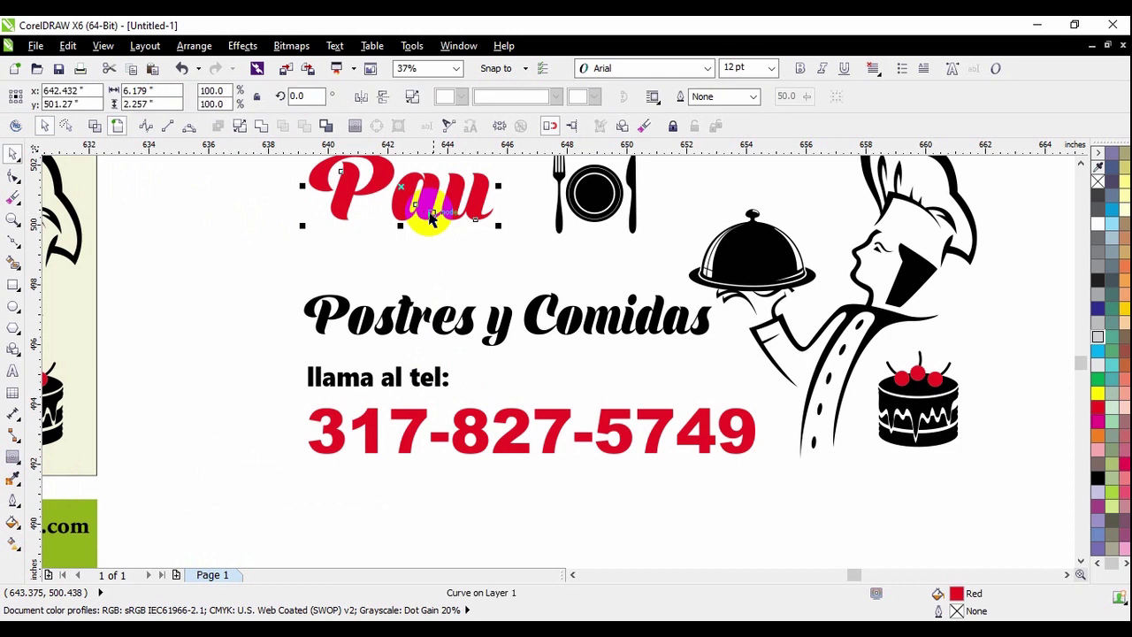
Step: Add the phone number to the selected Pau lettering and weld both into one object
shift+click(482, 430)
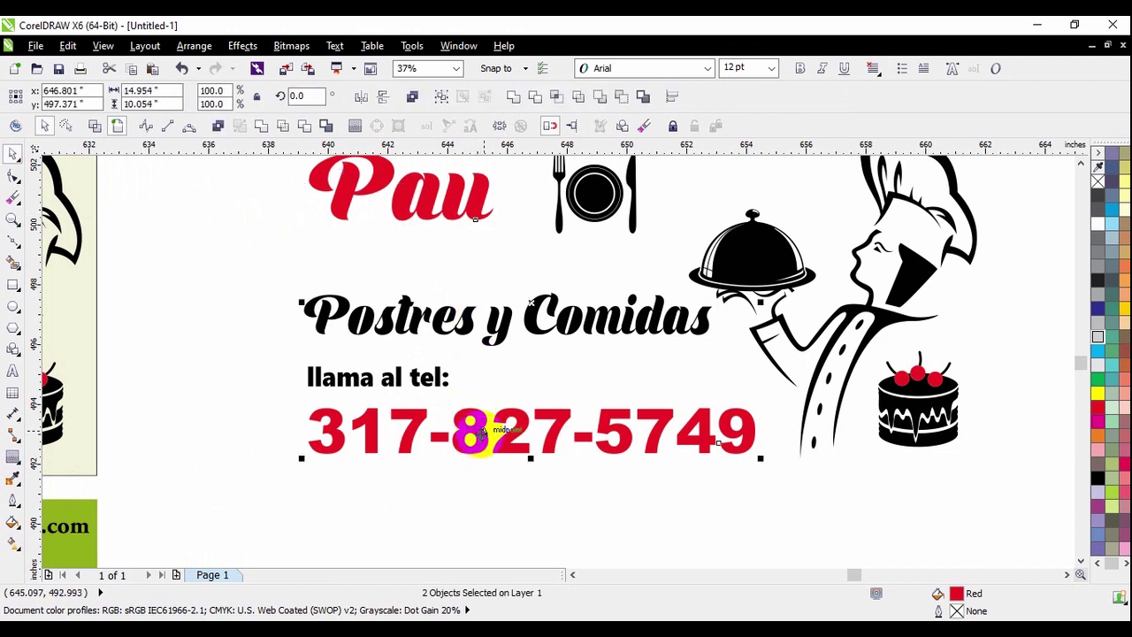
click(260, 127)
click(255, 260)
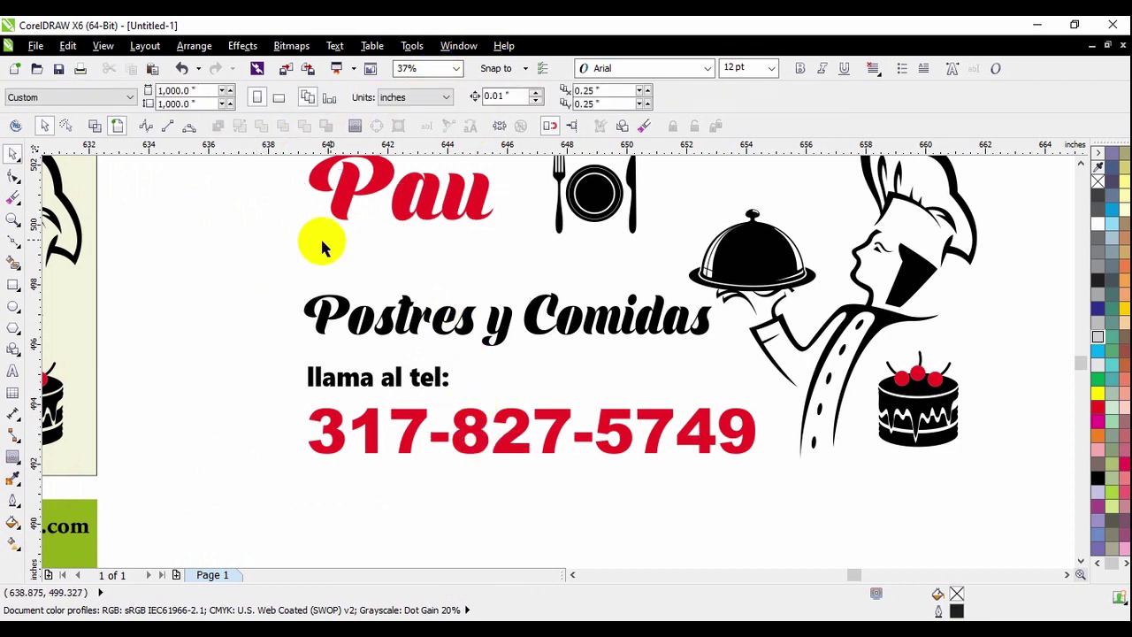
Step: Move the welded Pau lettering and phone number as a test, and undo the move
click(404, 207)
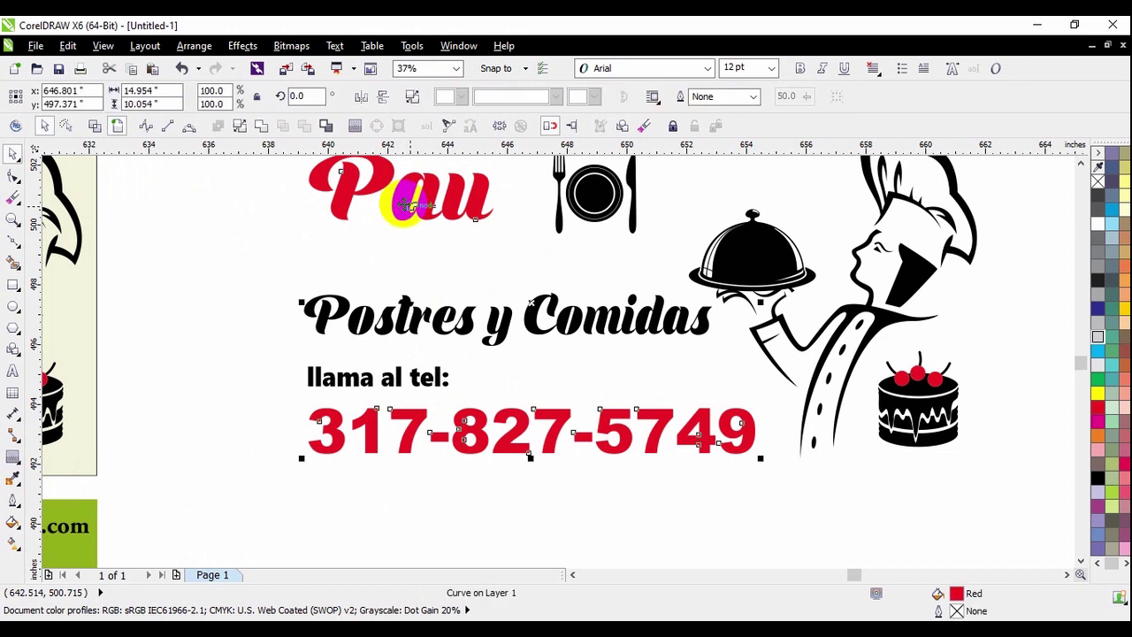
click(553, 415)
drag(552, 411, 437, 480)
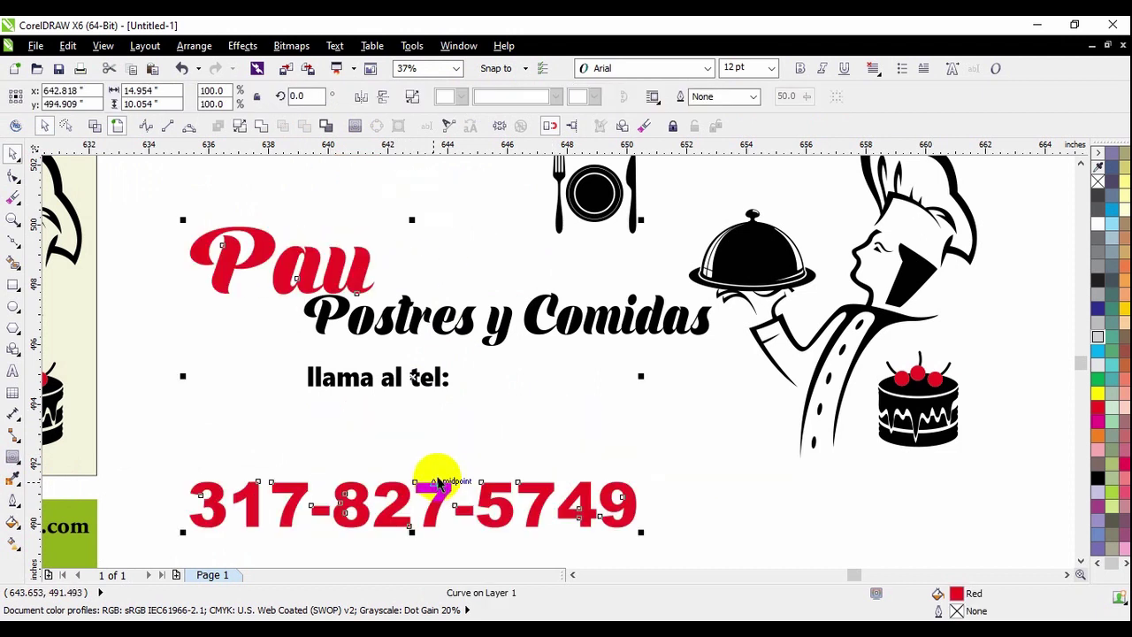
key(ctrl+z)
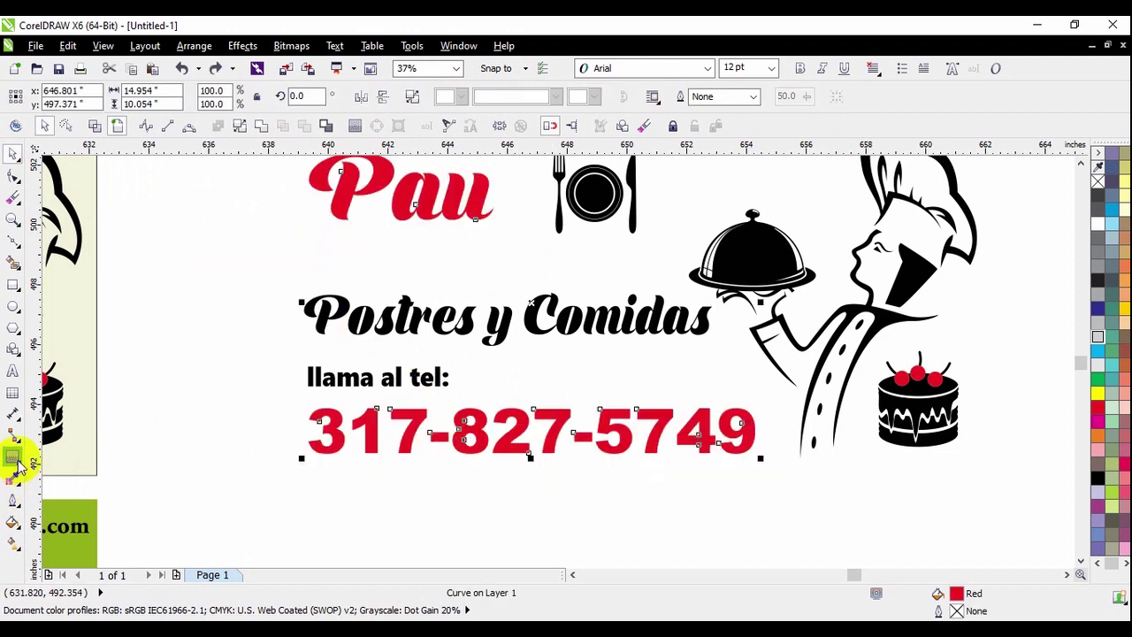
Step: Apply a one-step outside contour with a 0.185-inch offset to the red Pau lettering and phone number
click(12, 456)
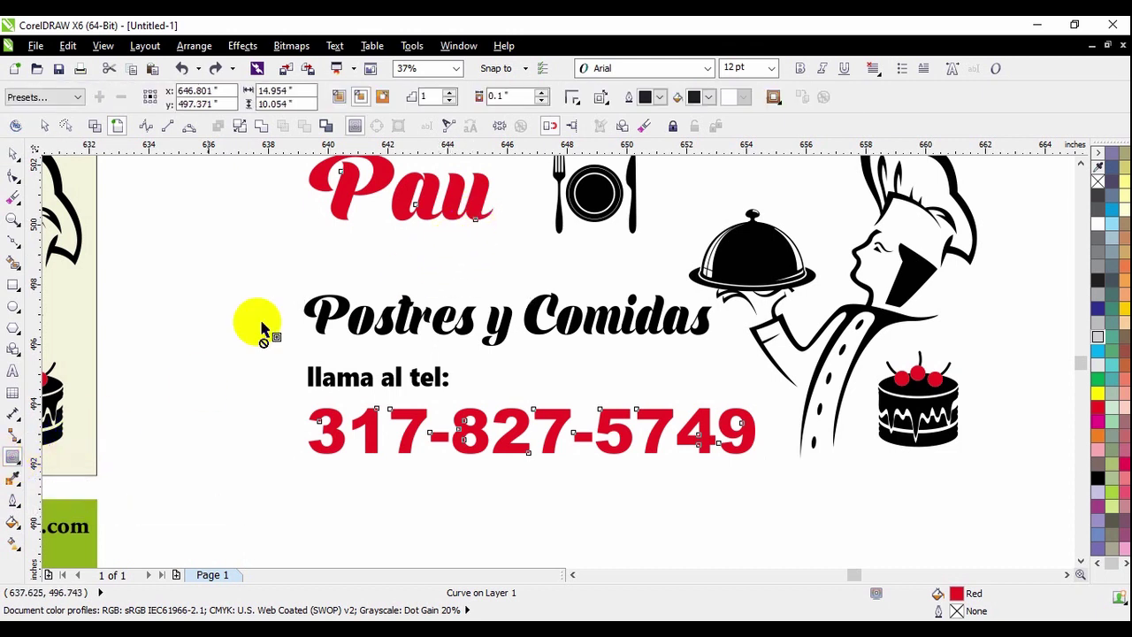
click(20, 469)
click(35, 471)
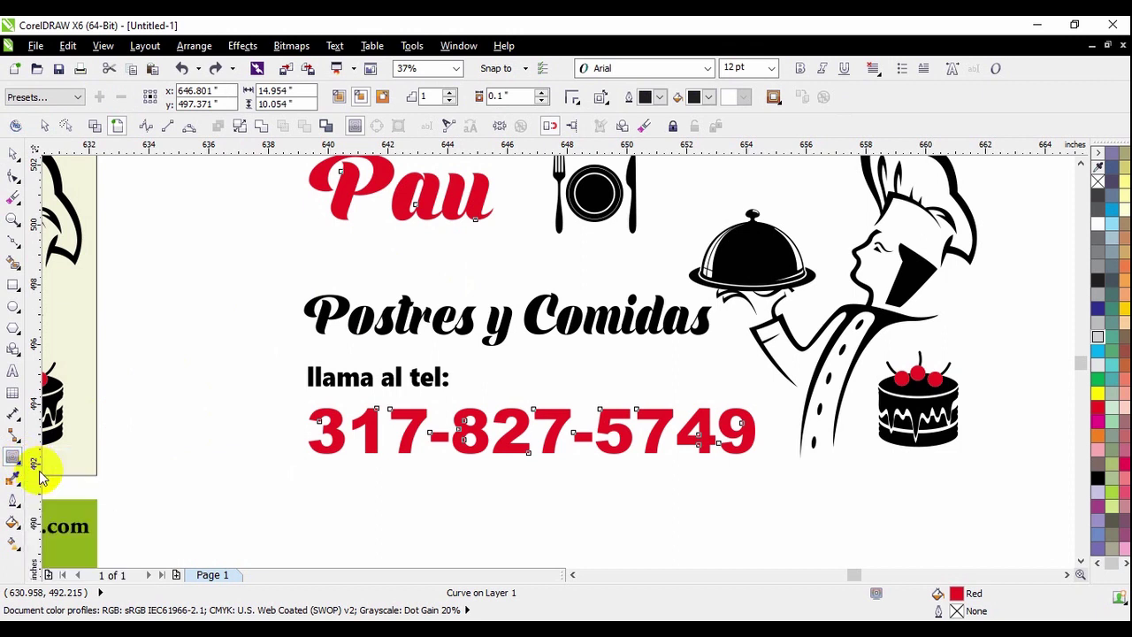
drag(470, 237, 480, 328)
drag(596, 189, 576, 222)
click(624, 361)
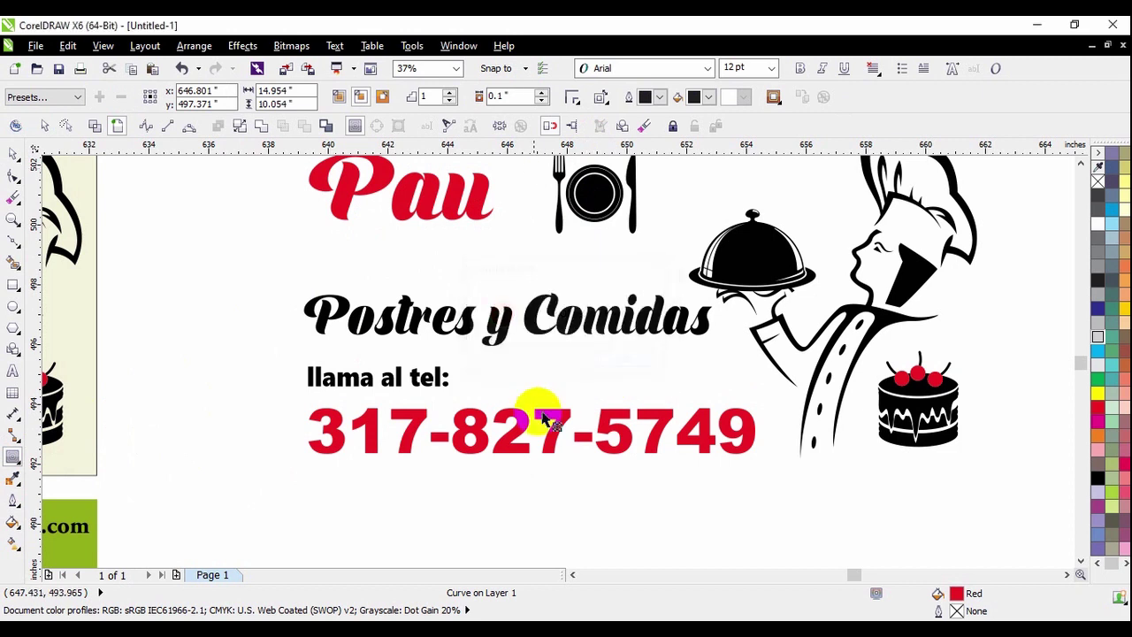
scroll(541, 420, down, 2)
scroll(531, 420, up, 2)
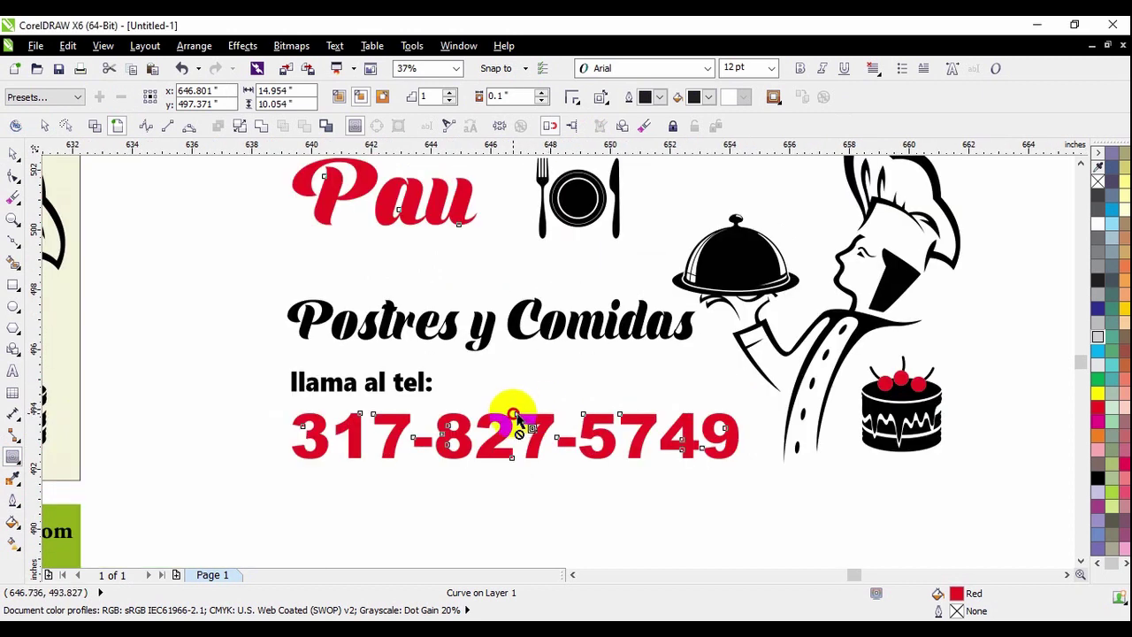
drag(520, 403, 514, 458)
scroll(519, 453, down, 1)
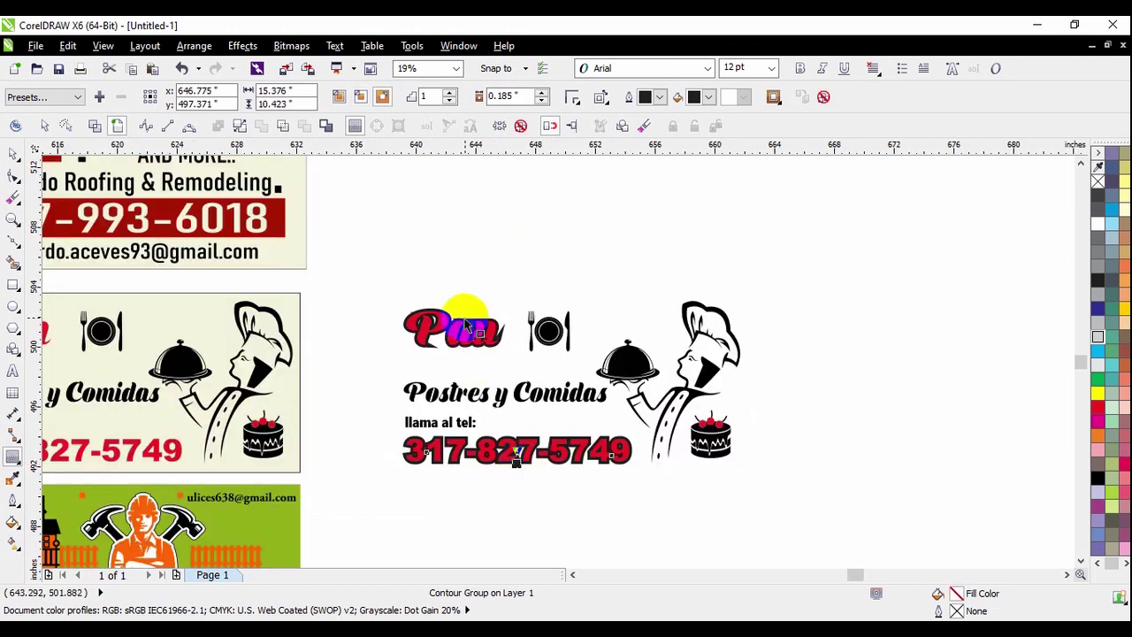
scroll(522, 372, up, 2)
scroll(480, 256, down, 1)
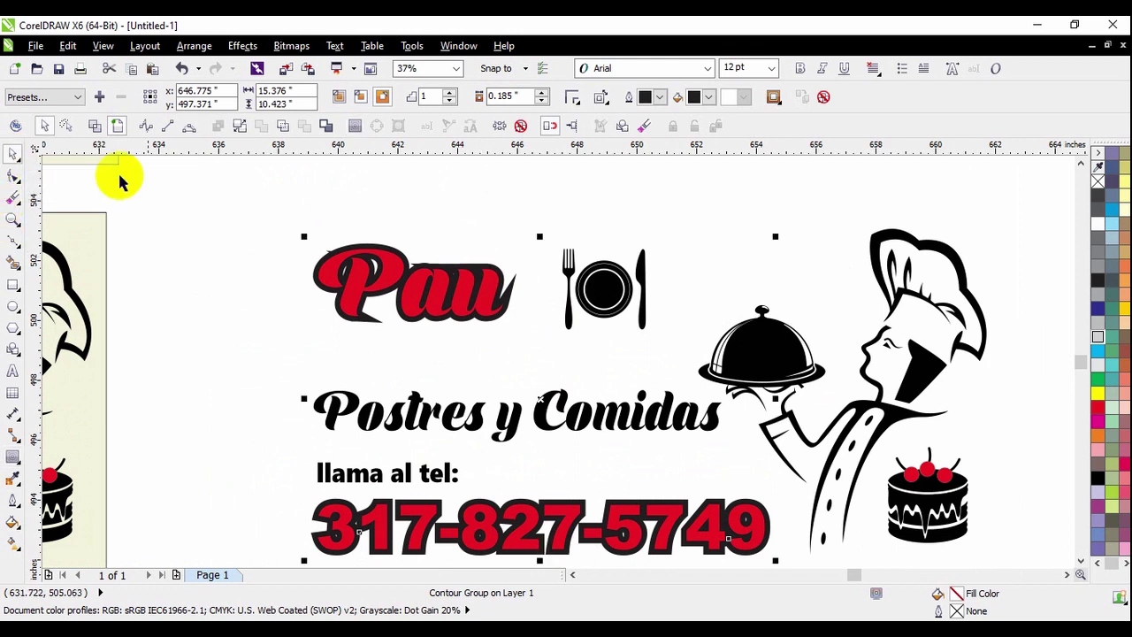
Step: Inspect the black contour around the Pau lettering and phone number, near and far, and select the contour group
click(311, 237)
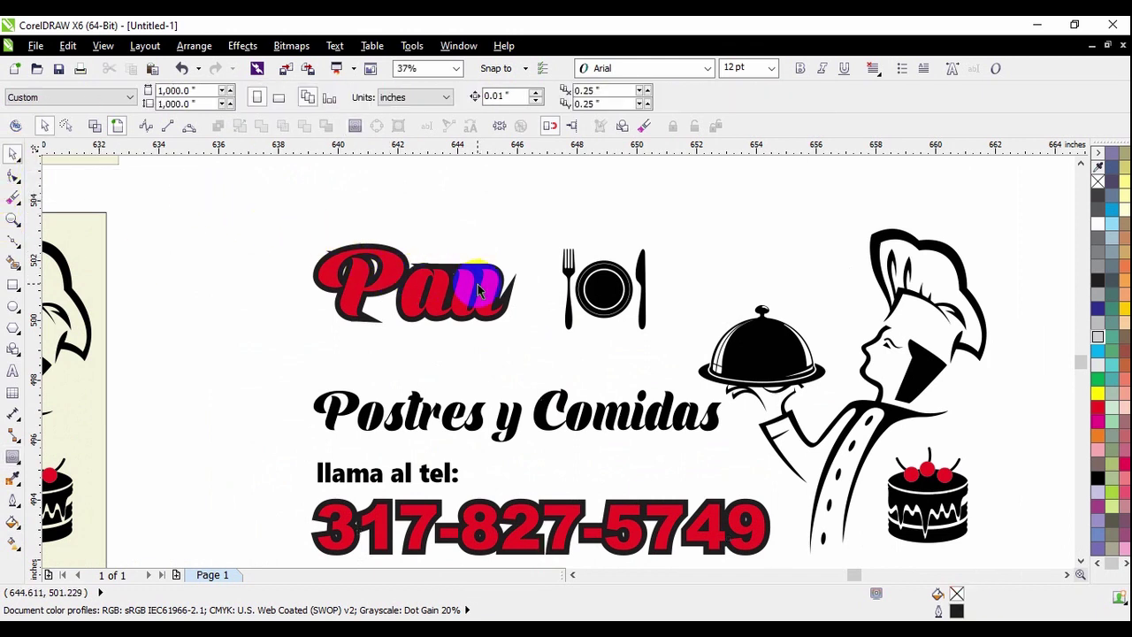
scroll(478, 290, down, 1)
scroll(725, 411, down, 1)
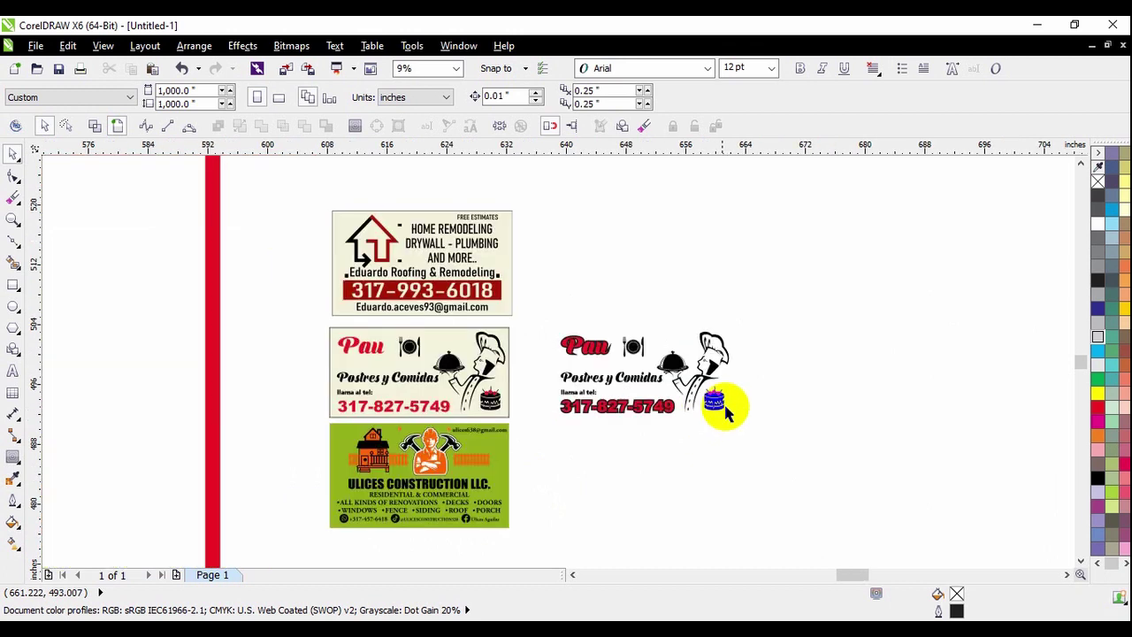
scroll(385, 401, up, 1)
scroll(892, 416, up, 2)
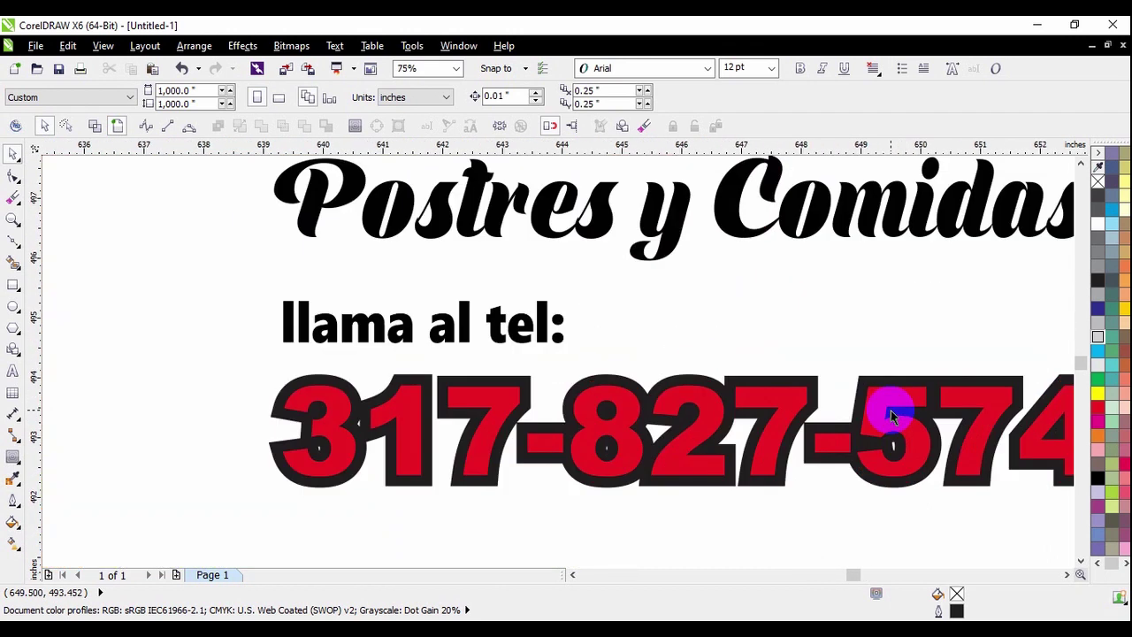
click(813, 389)
scroll(636, 397, down, 1)
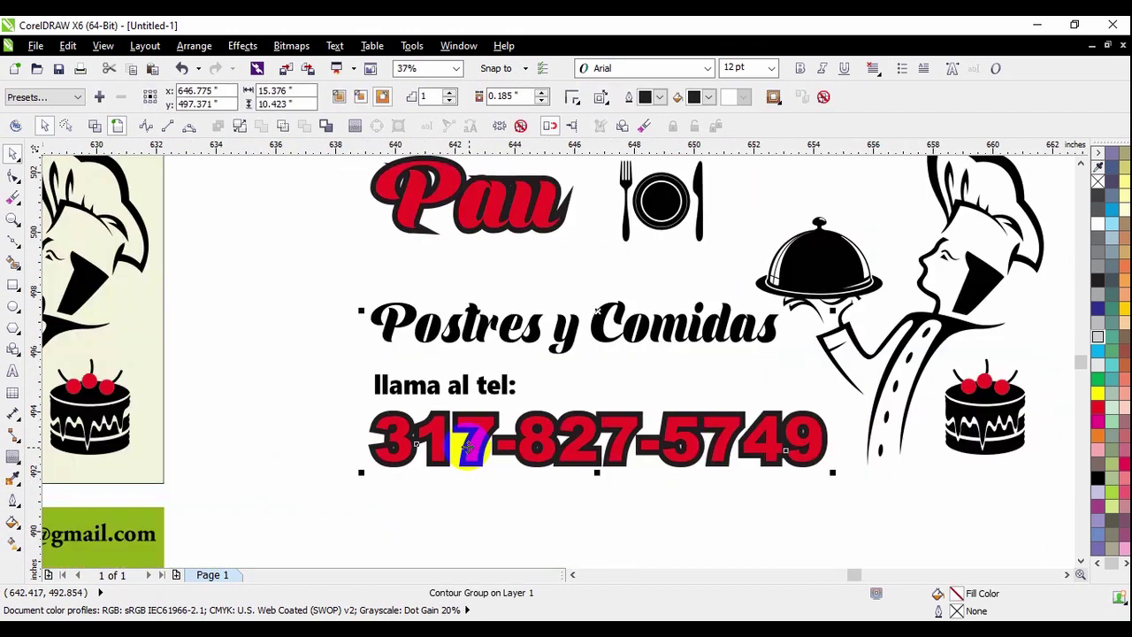
Step: Try moving the contoured Pau lettering and phone number twice, undo each move, and clear the selection
click(586, 283)
scroll(563, 340, down, 1)
drag(568, 269, 693, 211)
key(ctrl+z)
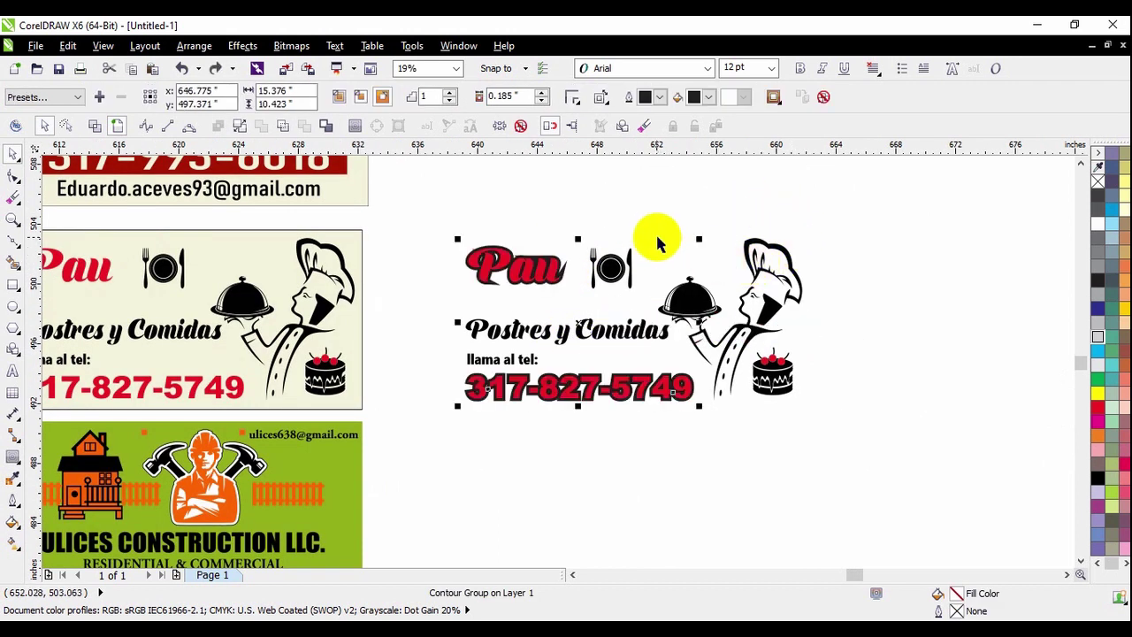
click(573, 228)
scroll(562, 250, up, 2)
drag(566, 299, 482, 350)
key(ctrl+z)
click(592, 226)
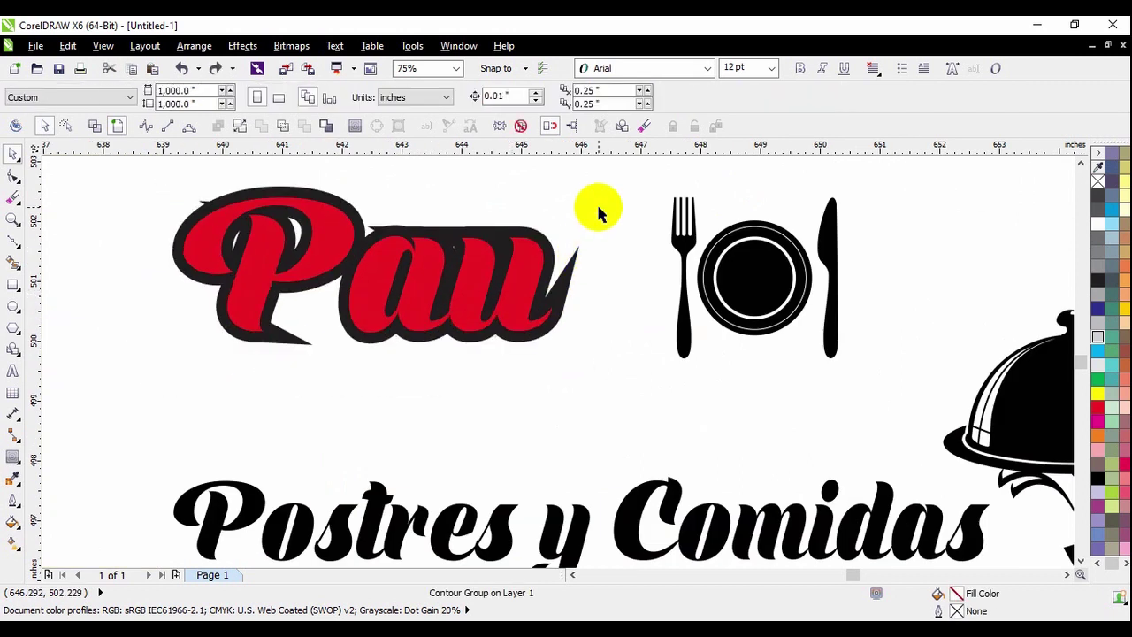
Step: Break the contour group apart to separate the black contour from the red lettering and phone number
click(548, 283)
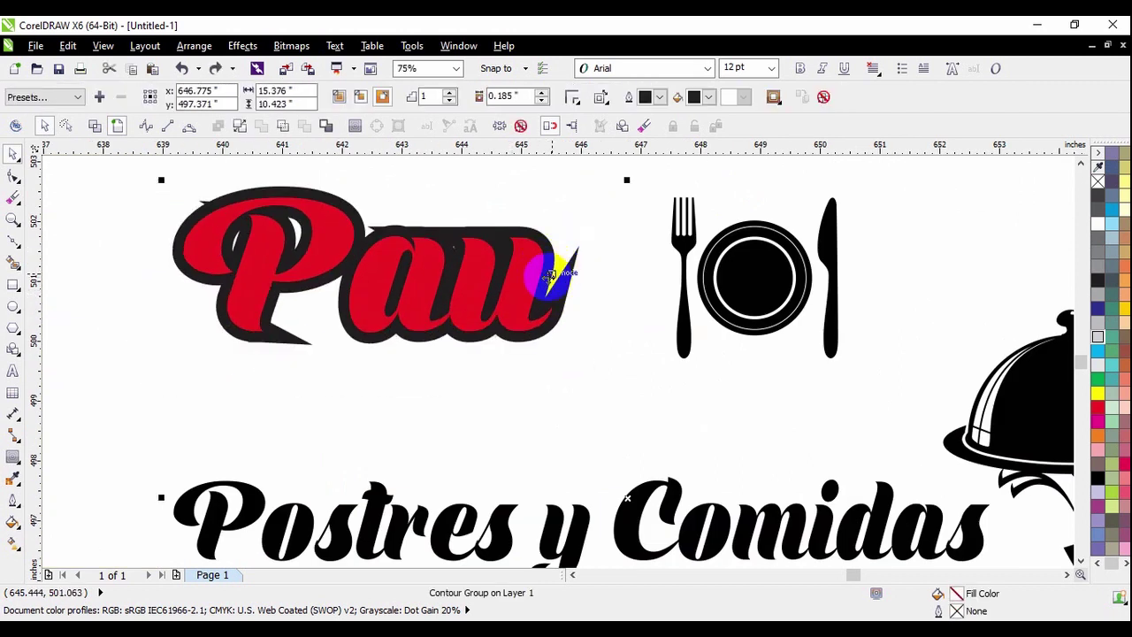
scroll(557, 276, down, 1)
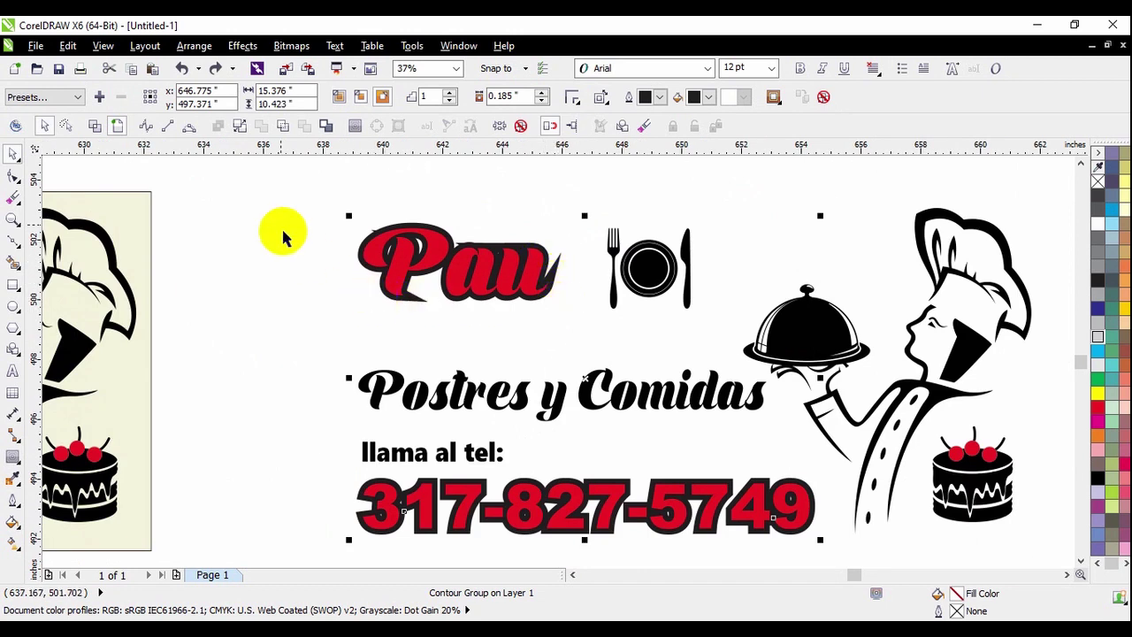
click(240, 127)
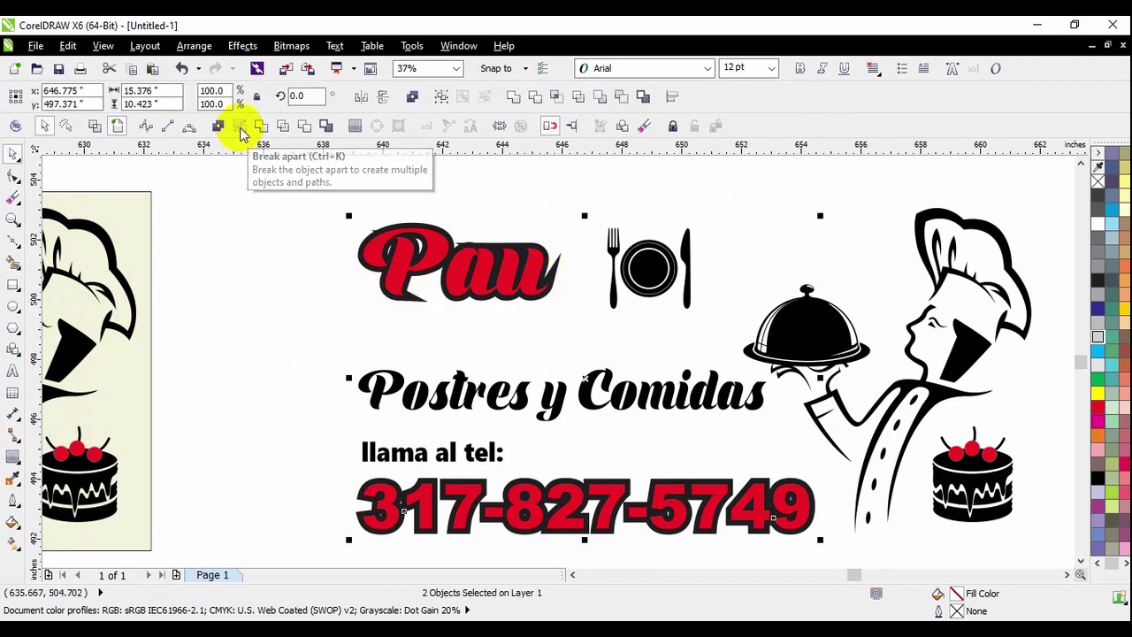
click(245, 277)
Step: Move the red lettering and number off the black contour as a test, undo the move, and check the contour's selection
drag(534, 262, 325, 307)
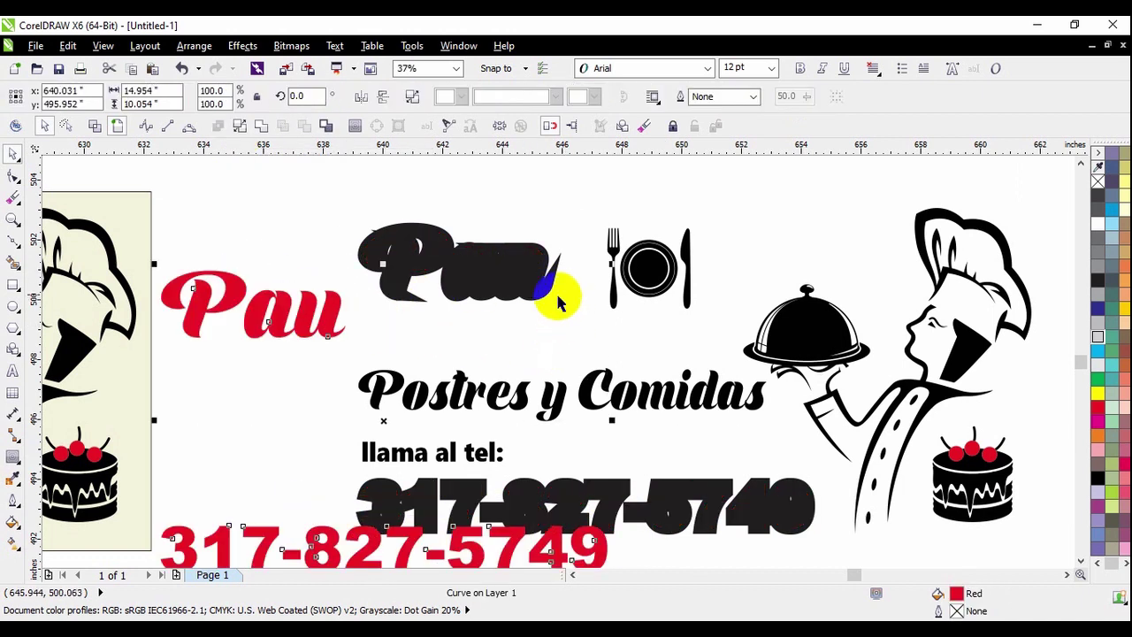
key(ctrl+z)
click(537, 216)
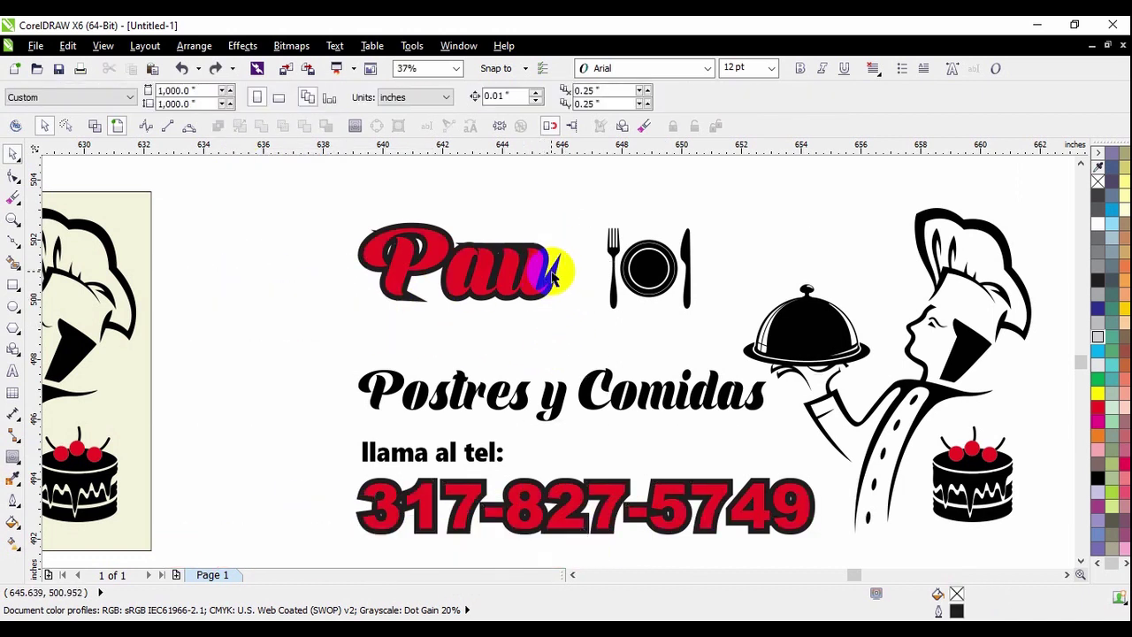
click(553, 276)
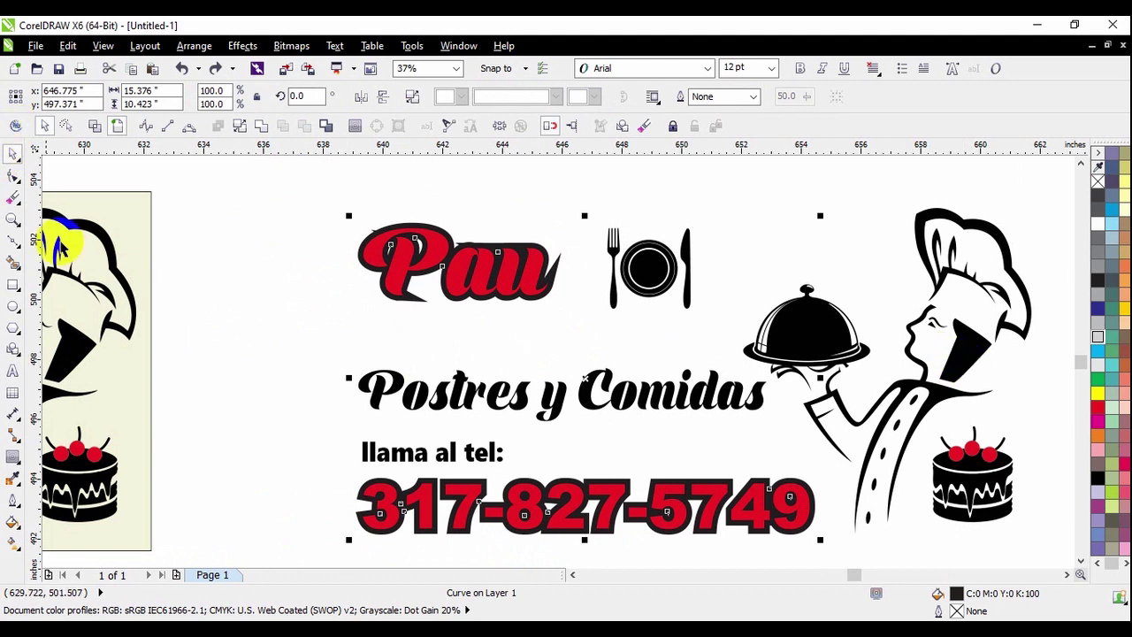
click(594, 469)
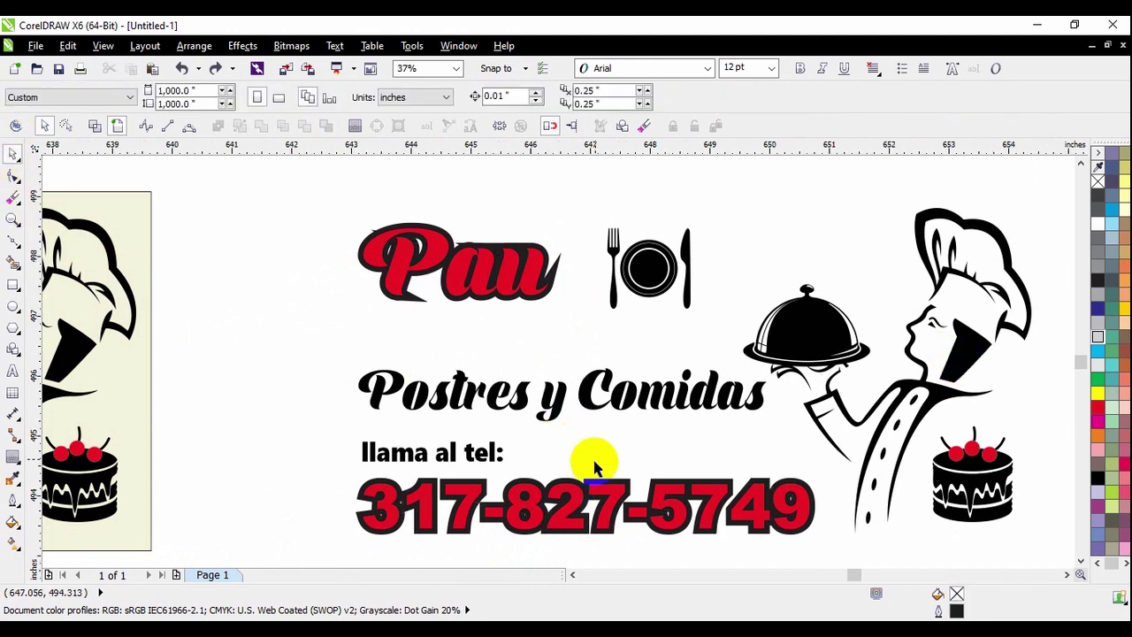
Step: Sample the black of the Postres y Comidas text with the Color Eyedropper and fill the contour with it
scroll(594, 469, up, 2)
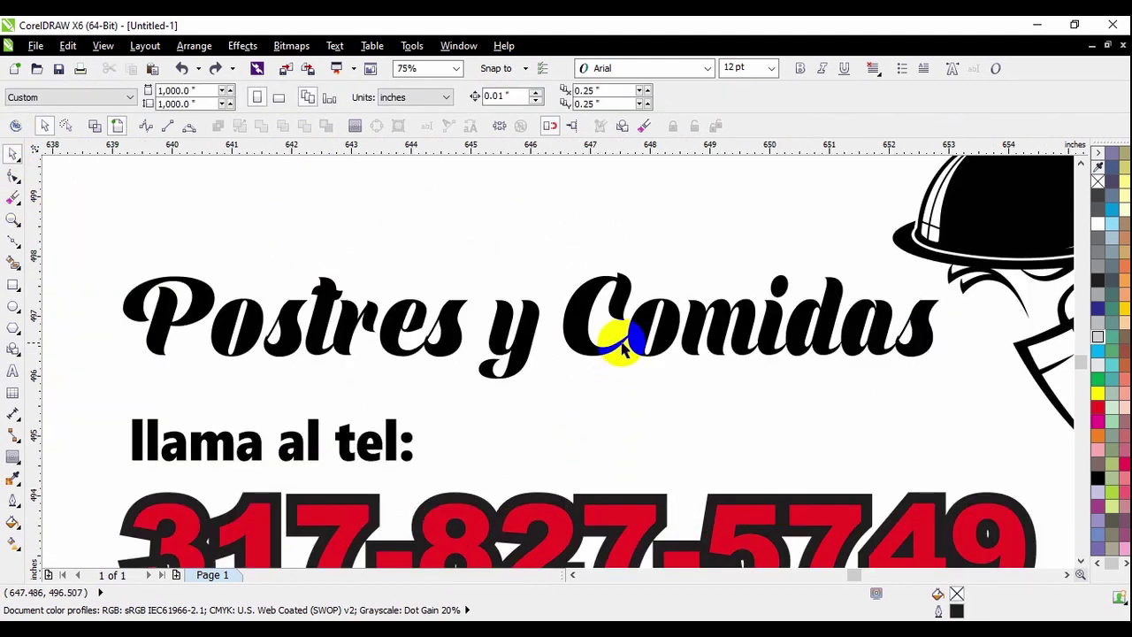
click(13, 476)
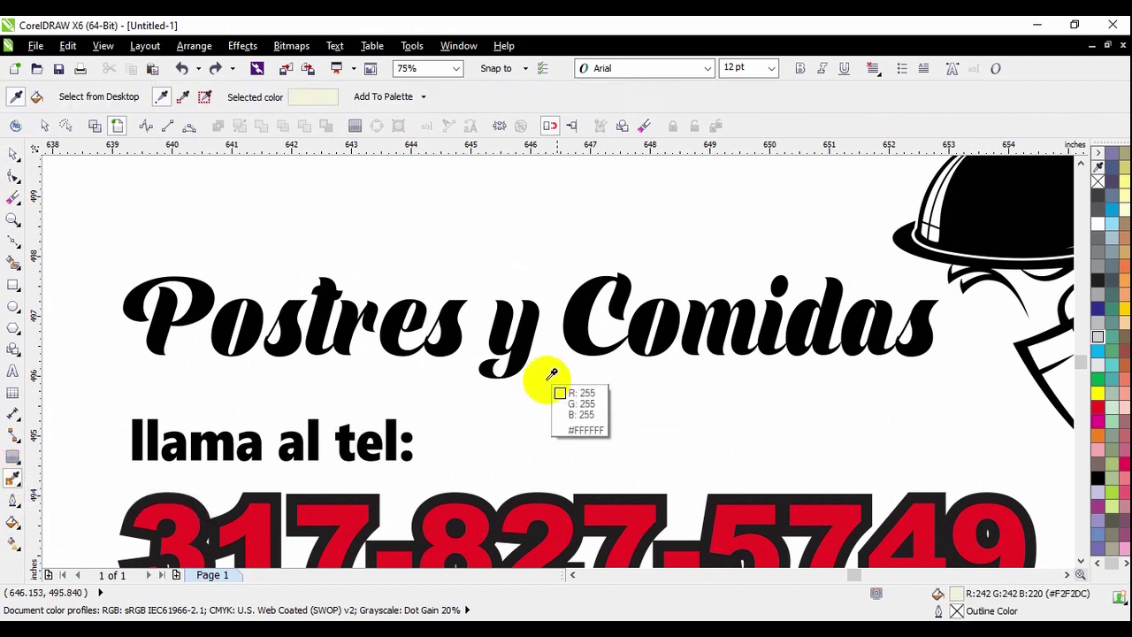
click(586, 336)
scroll(657, 525, up, 4)
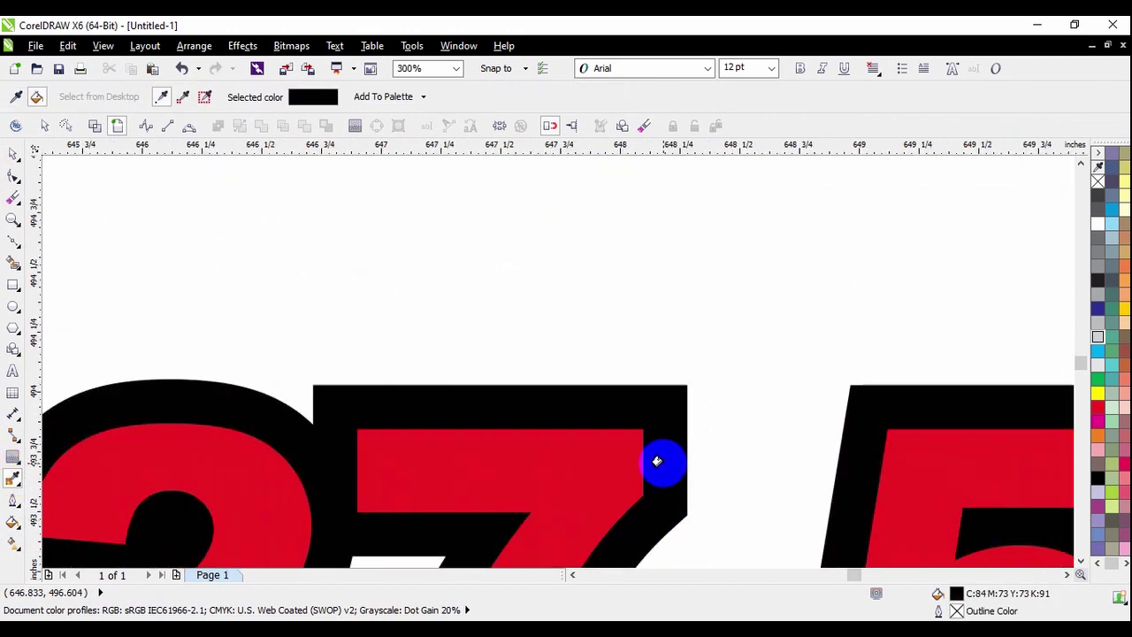
scroll(655, 464, down, 6)
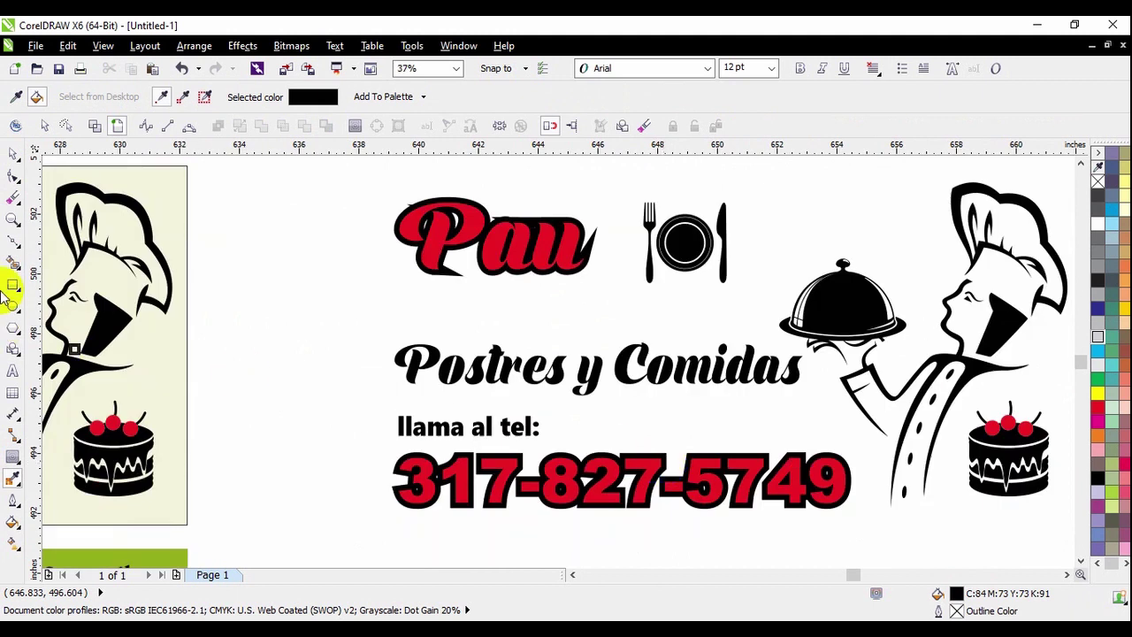
click(12, 153)
Step: Delete the nodes of the stray spike on the upper-left edge of the P's black contour with the Shape tool
scroll(425, 181, up, 6)
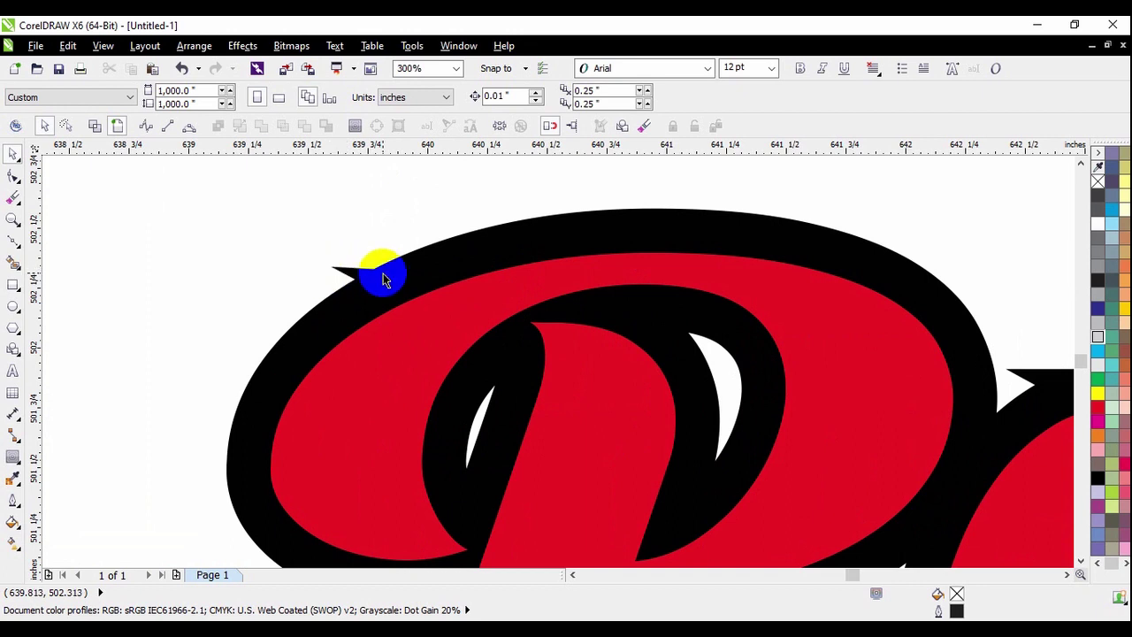
click(382, 274)
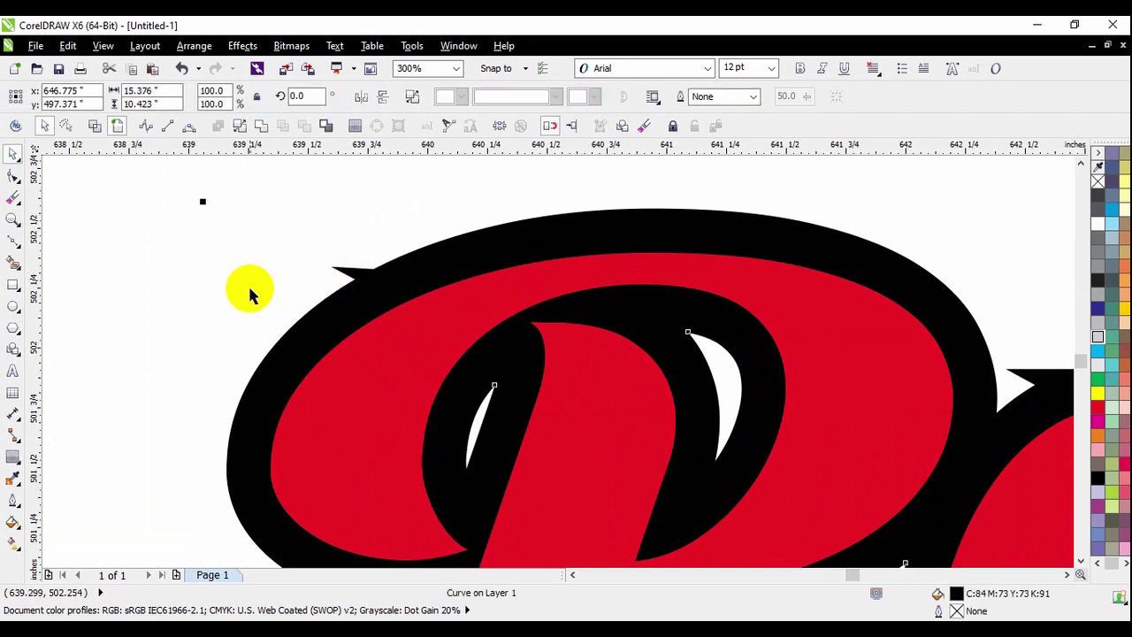
click(14, 178)
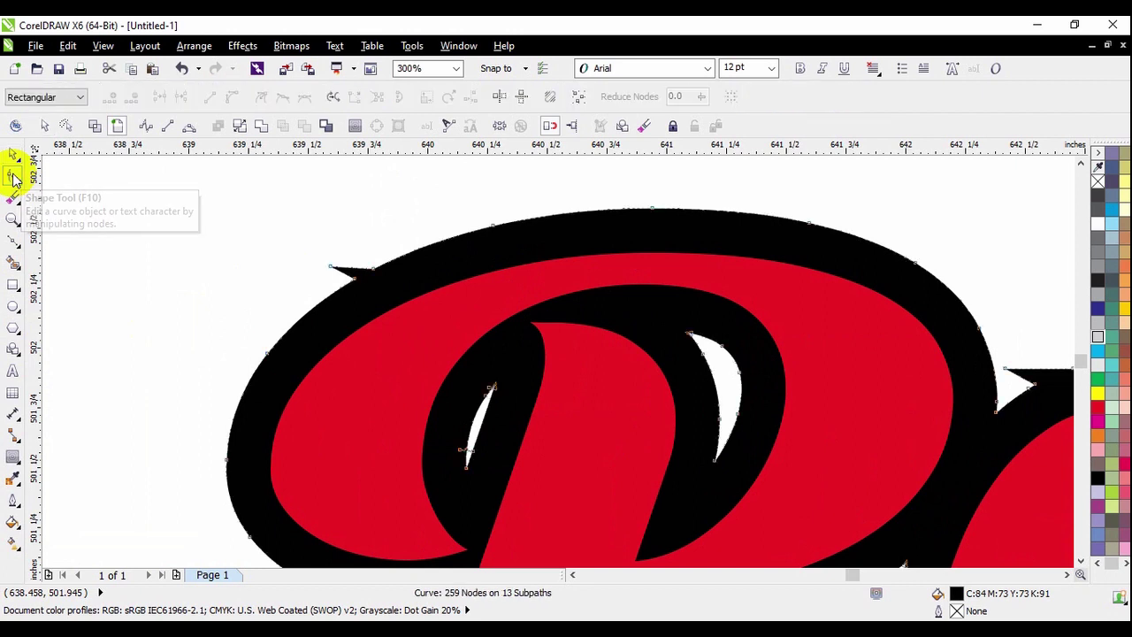
scroll(305, 256, up, 1)
drag(305, 243, 485, 336)
key(Delete)
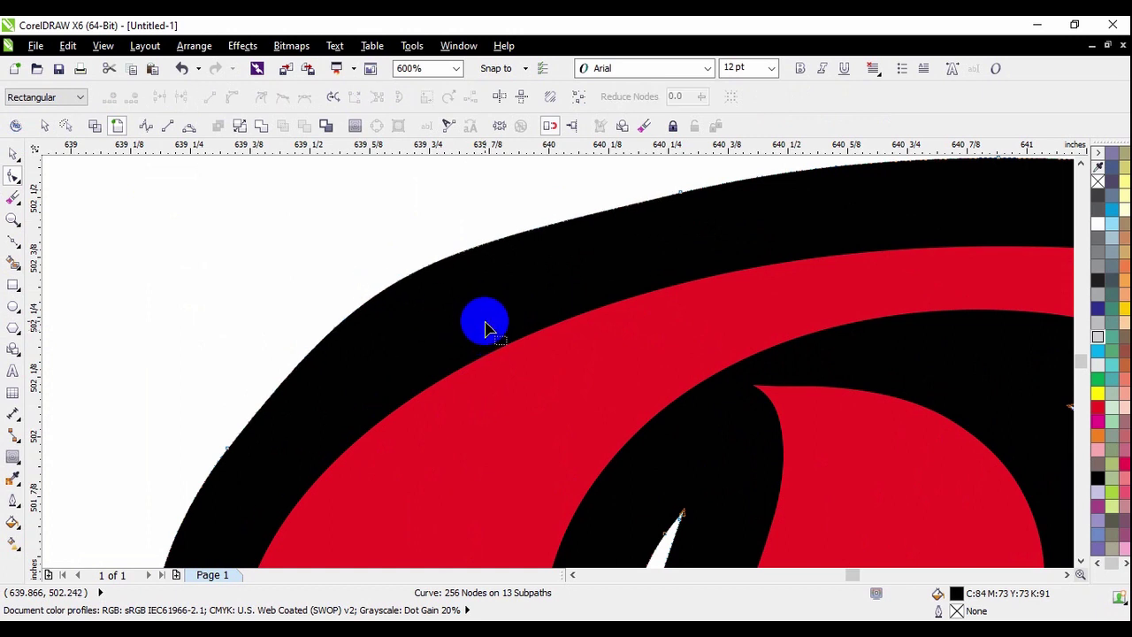
Step: Smooth the upper-left edge of the P's contour by reshaping the segment and deleting two more nodes there
scroll(439, 263, up, 1)
click(435, 282)
drag(435, 281, 434, 299)
scroll(438, 300, down, 2)
drag(305, 203, 573, 386)
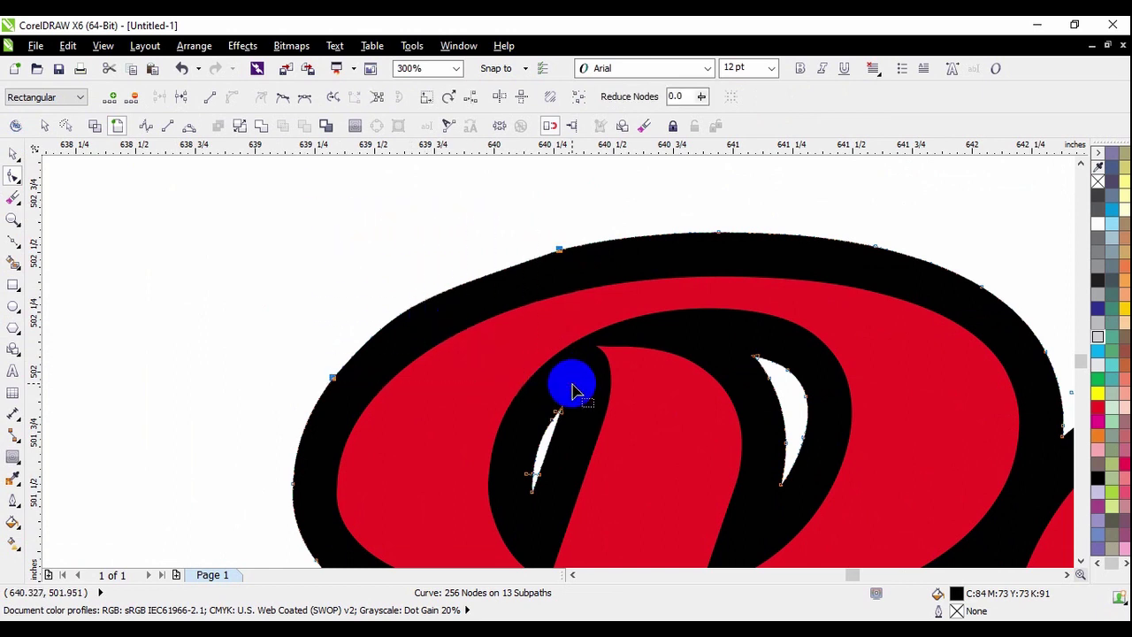
key(Delete)
scroll(526, 265, down, 1)
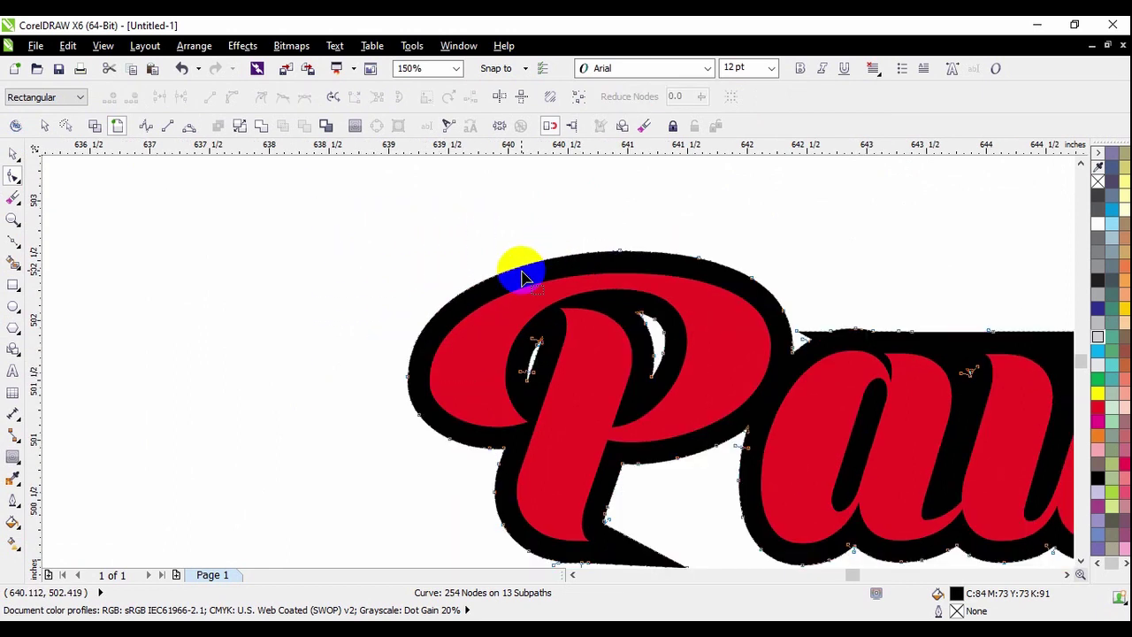
click(453, 401)
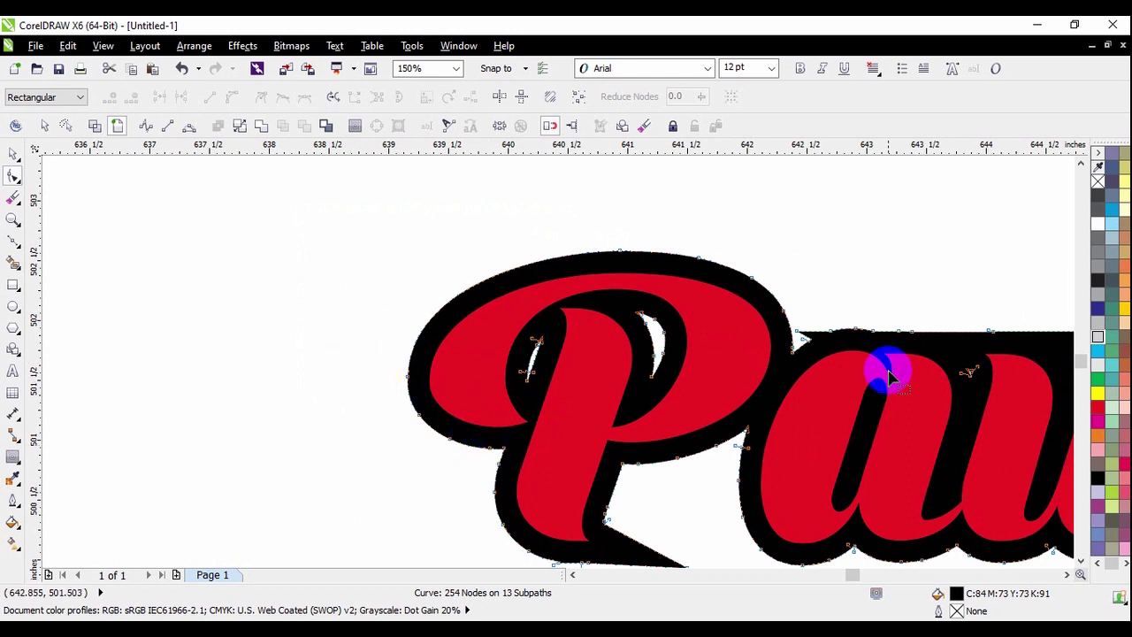
Step: Delete the nodes of the stray spike on the black contour between the P and the a
scroll(858, 336, up, 2)
scroll(689, 379, up, 1)
drag(518, 230, 888, 387)
scroll(698, 332, down, 1)
click(747, 320)
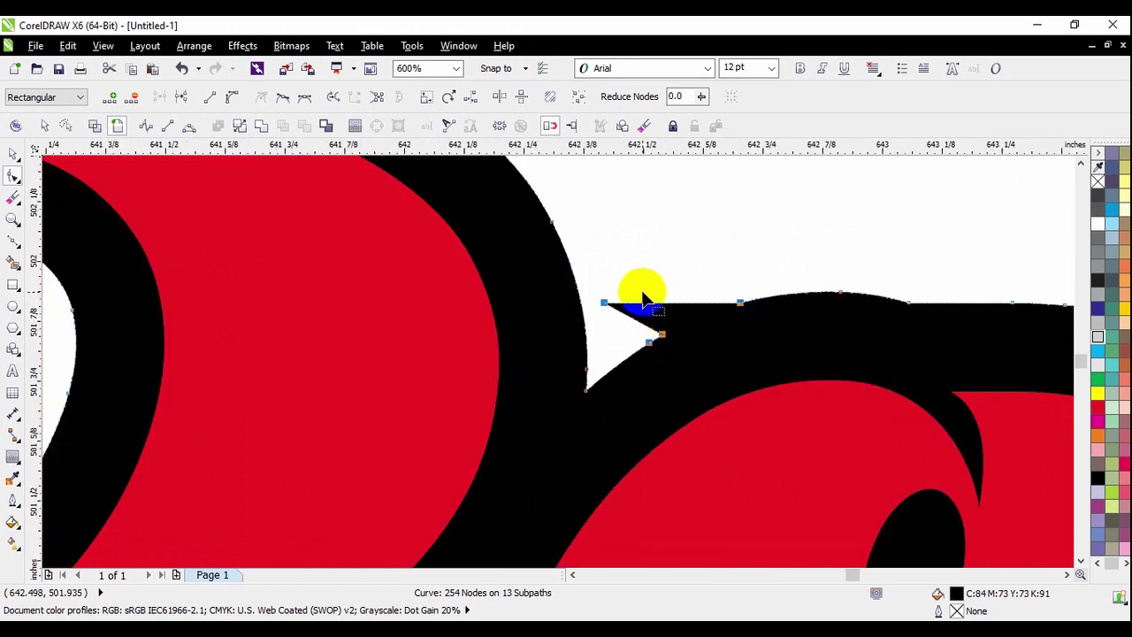
key(Delete)
Step: Smooth the contour's upper-left edge around the a by deleting further nodes and curving the segment
drag(776, 263, 852, 325)
key(Delete)
click(702, 290)
drag(748, 282, 735, 311)
scroll(545, 303, down, 1)
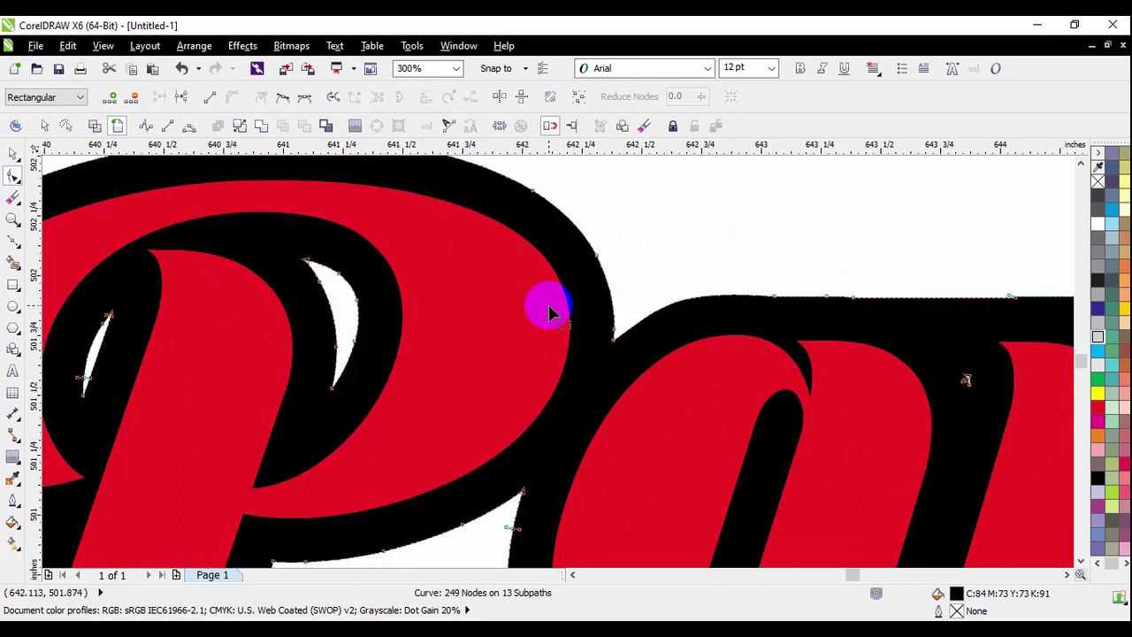
Step: Delete the extra nodes along the underside of the spike at the foot of the P's contour
scroll(771, 352, down, 1)
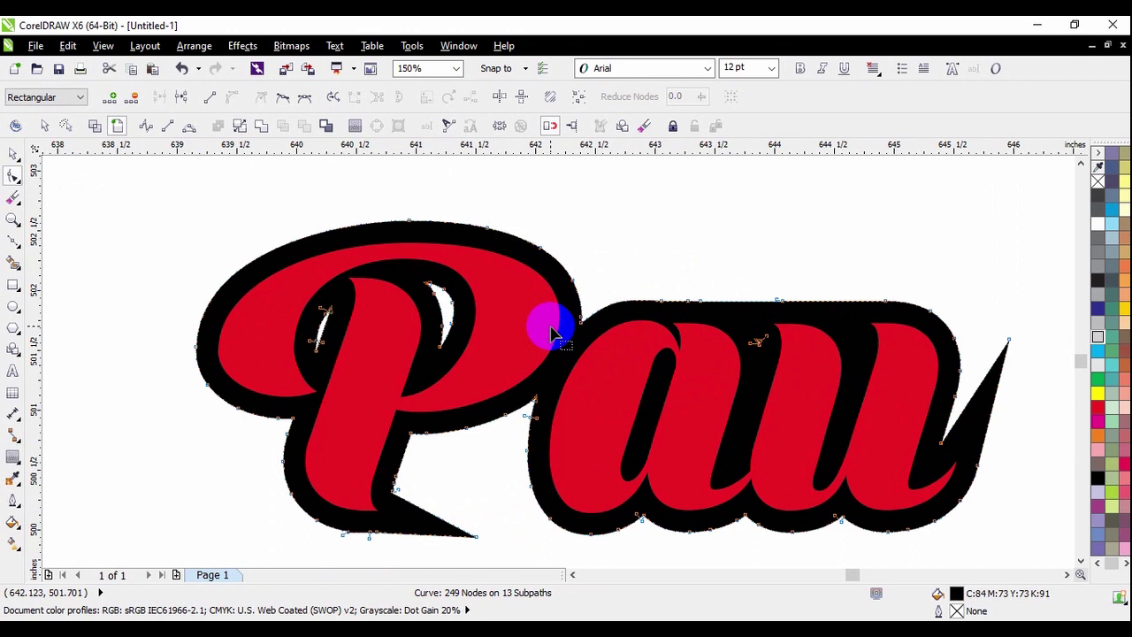
scroll(513, 305, down, 1)
scroll(465, 431, up, 2)
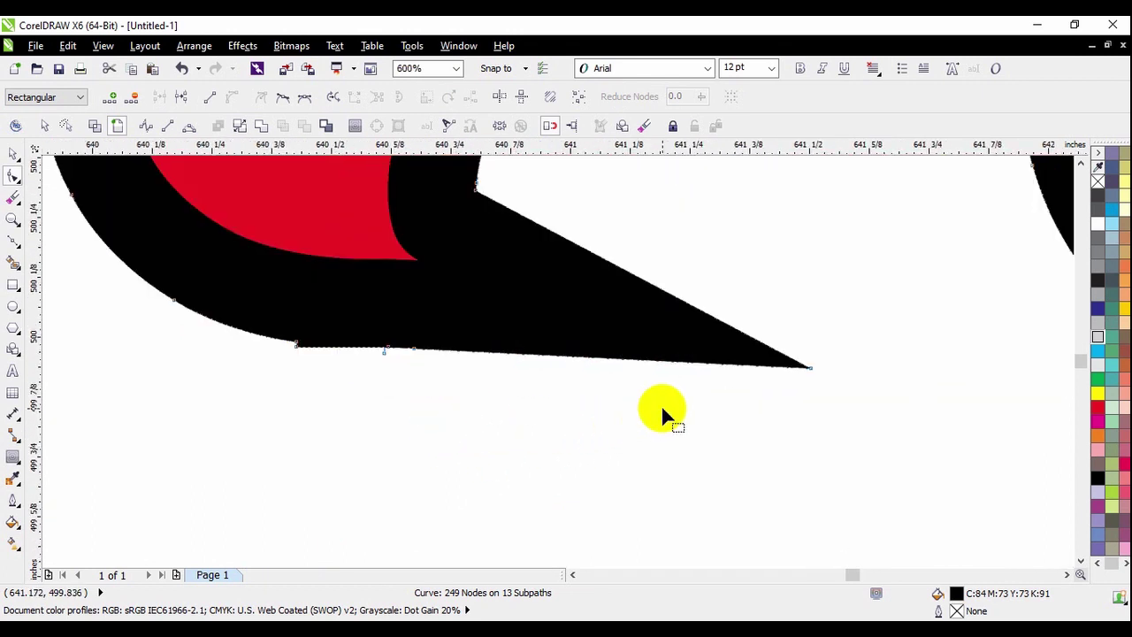
scroll(292, 349, up, 1)
drag(285, 336, 667, 438)
key(Delete)
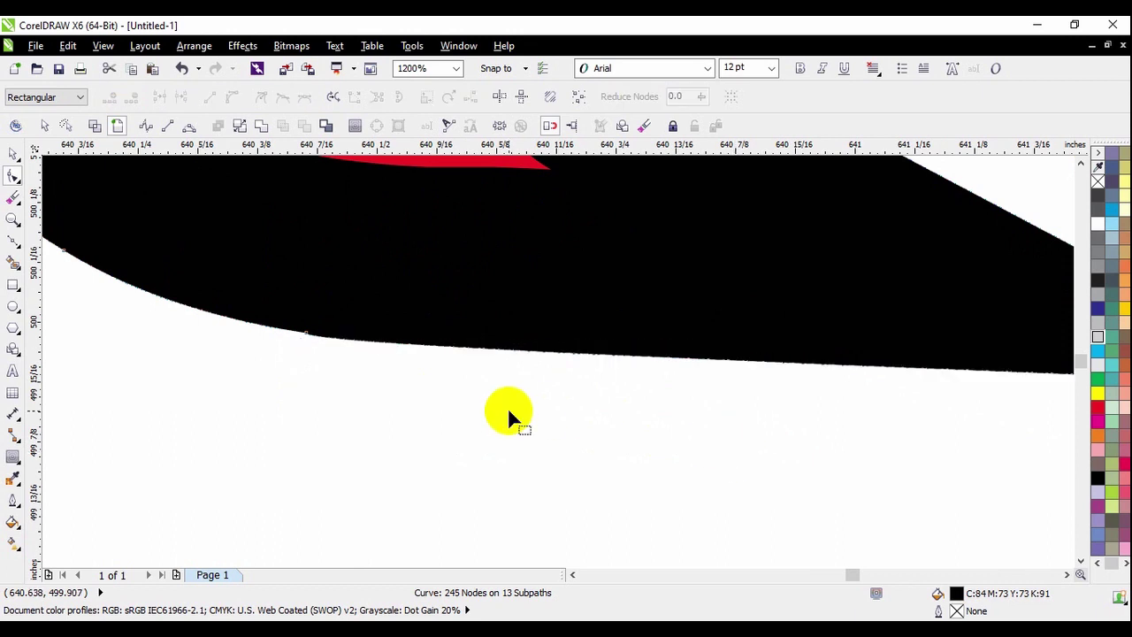
scroll(508, 406, down, 2)
scroll(442, 375, up, 1)
key(Delete)
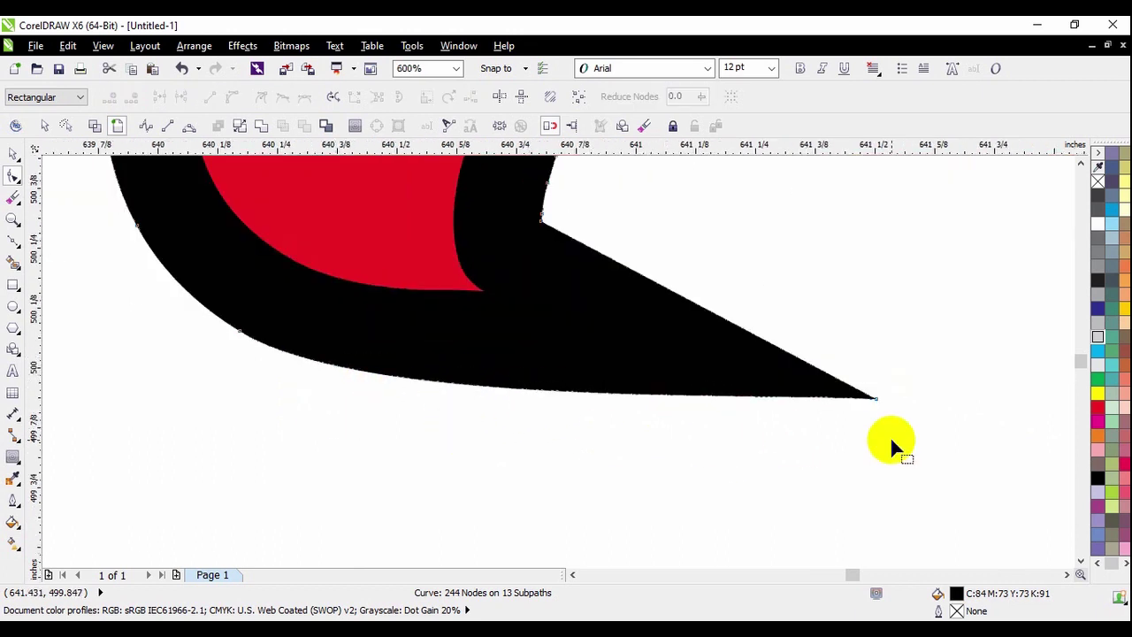
Step: Shorten the spike at the foot of the P by moving its tip node inward, and deselect the contour
drag(877, 398, 752, 382)
scroll(525, 344, down, 2)
click(12, 154)
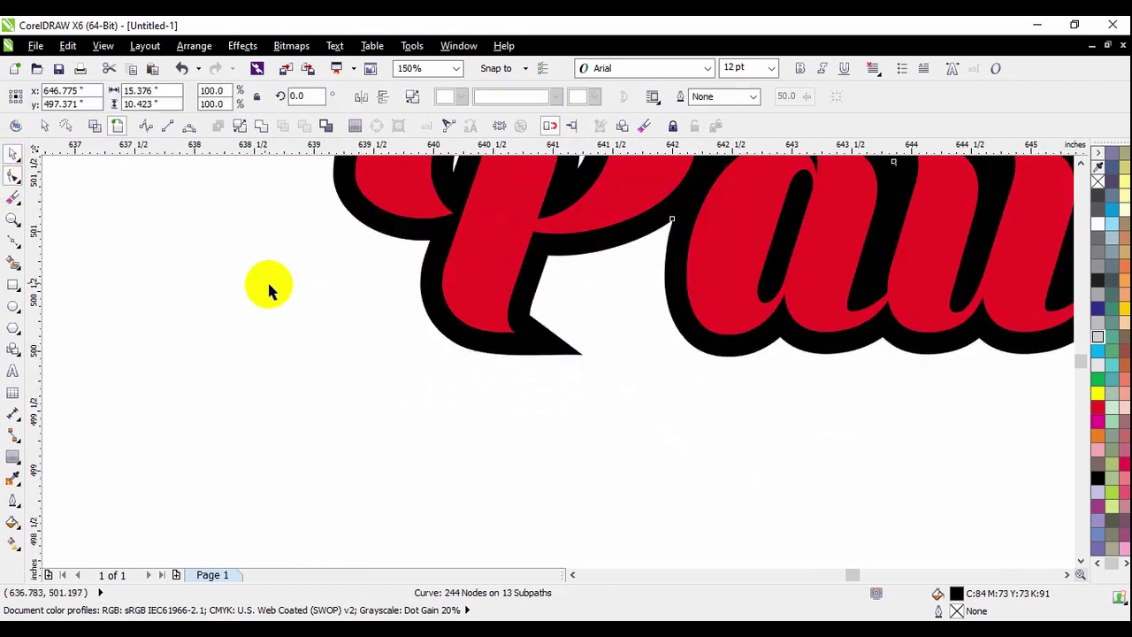
scroll(569, 355, down, 2)
scroll(619, 371, down, 1)
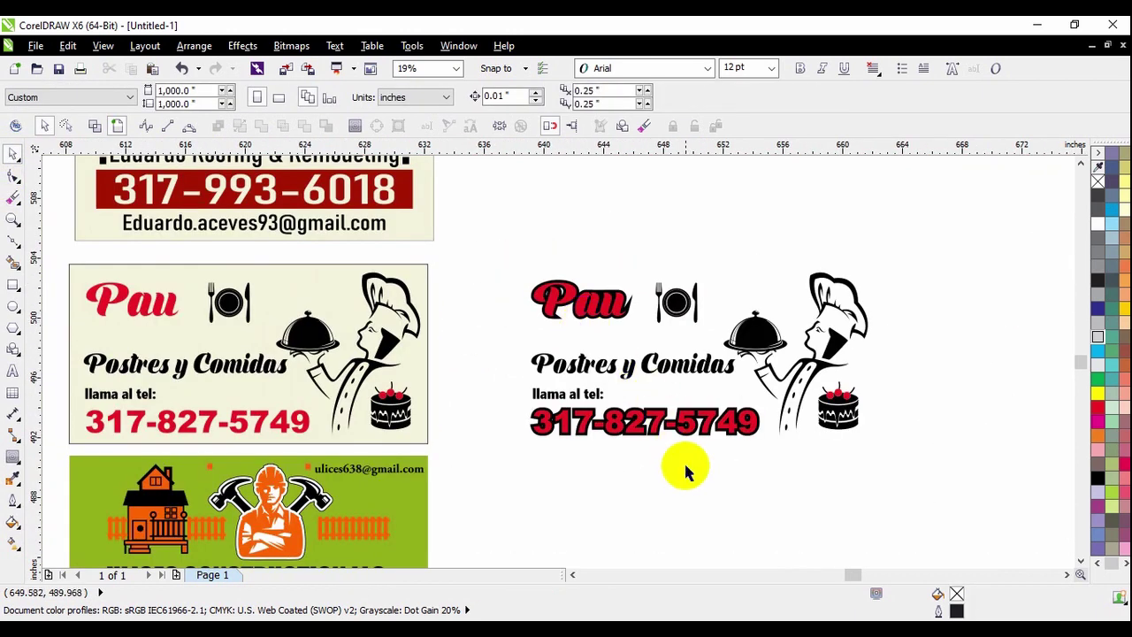
Step: Move the red lettering and number away to the right to inspect the black contour alone, and undo the move
scroll(616, 319, down, 1)
drag(617, 318, 854, 325)
scroll(688, 363, up, 1)
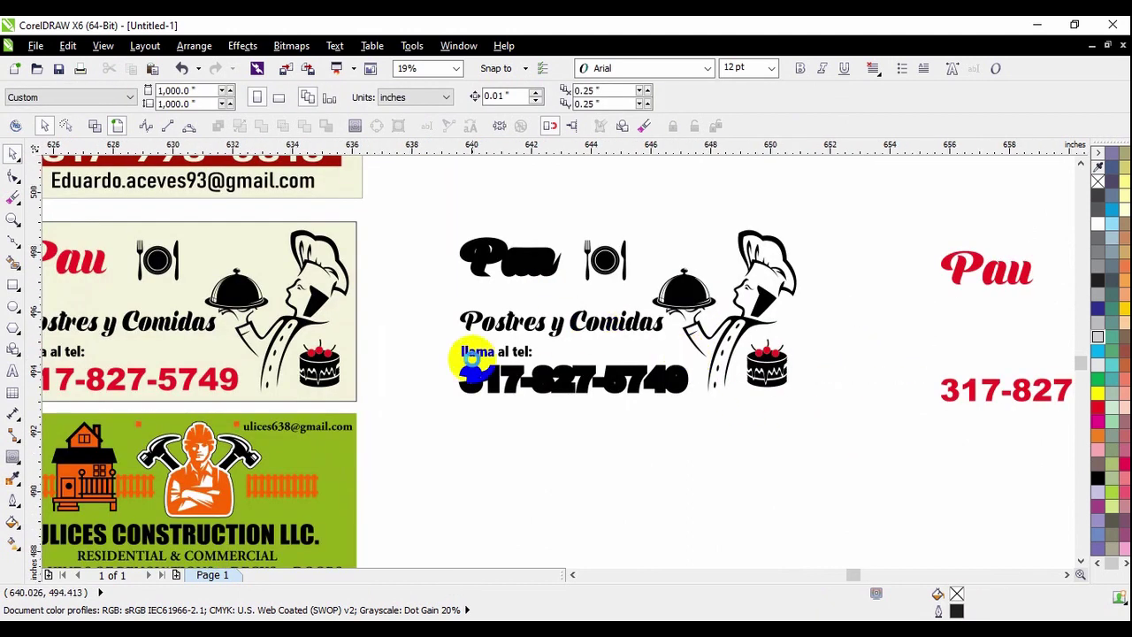
scroll(466, 362, up, 1)
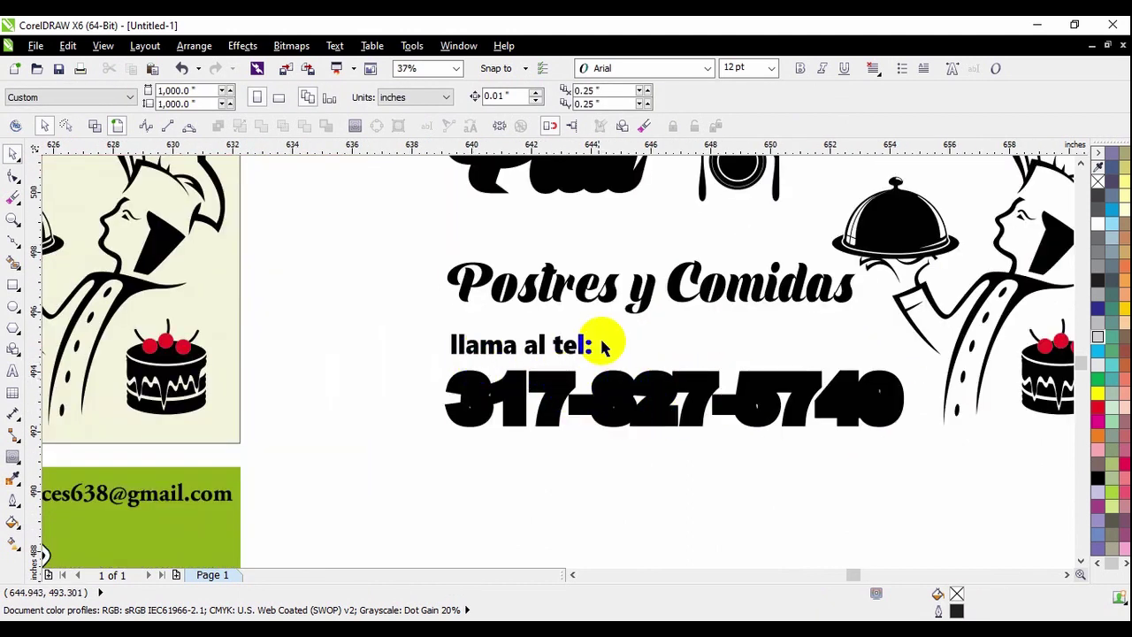
scroll(586, 328, down, 1)
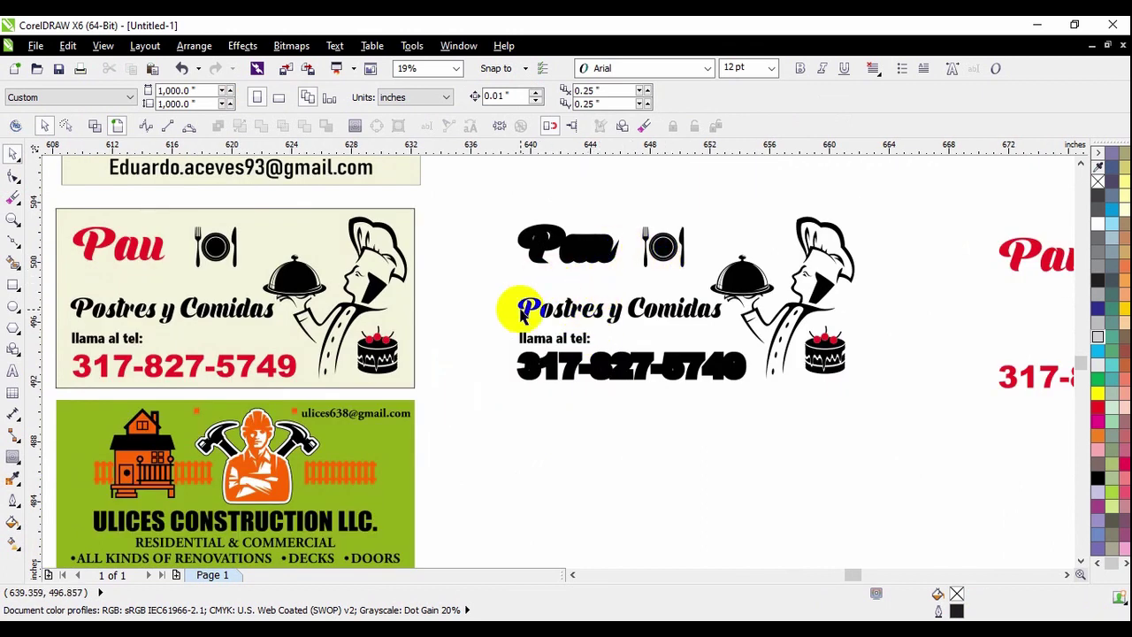
click(607, 250)
click(754, 371)
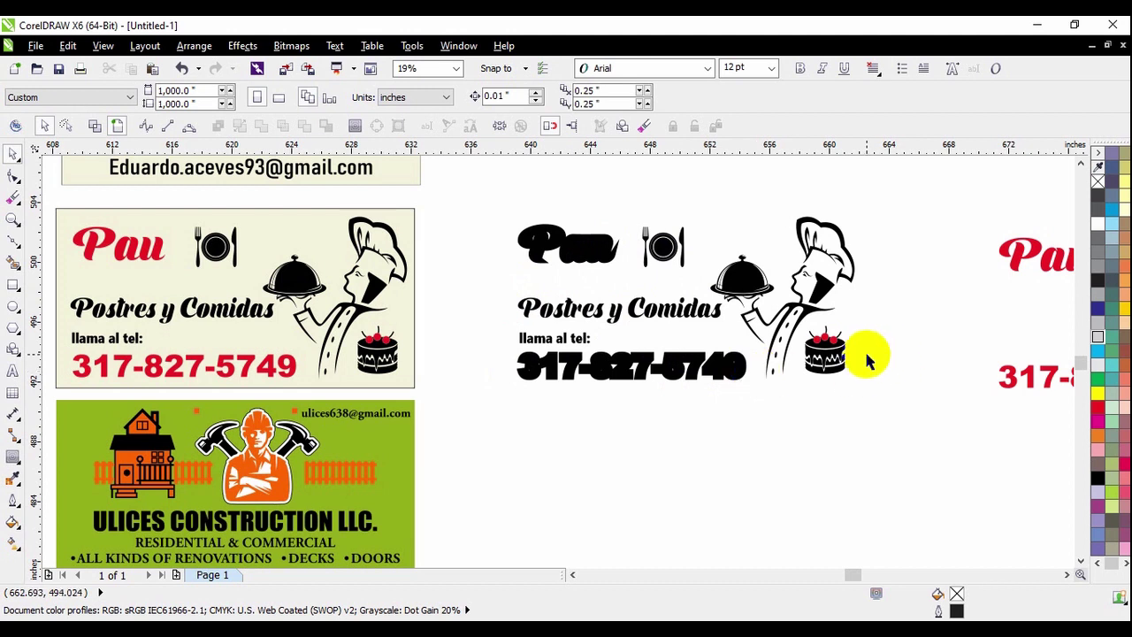
click(803, 360)
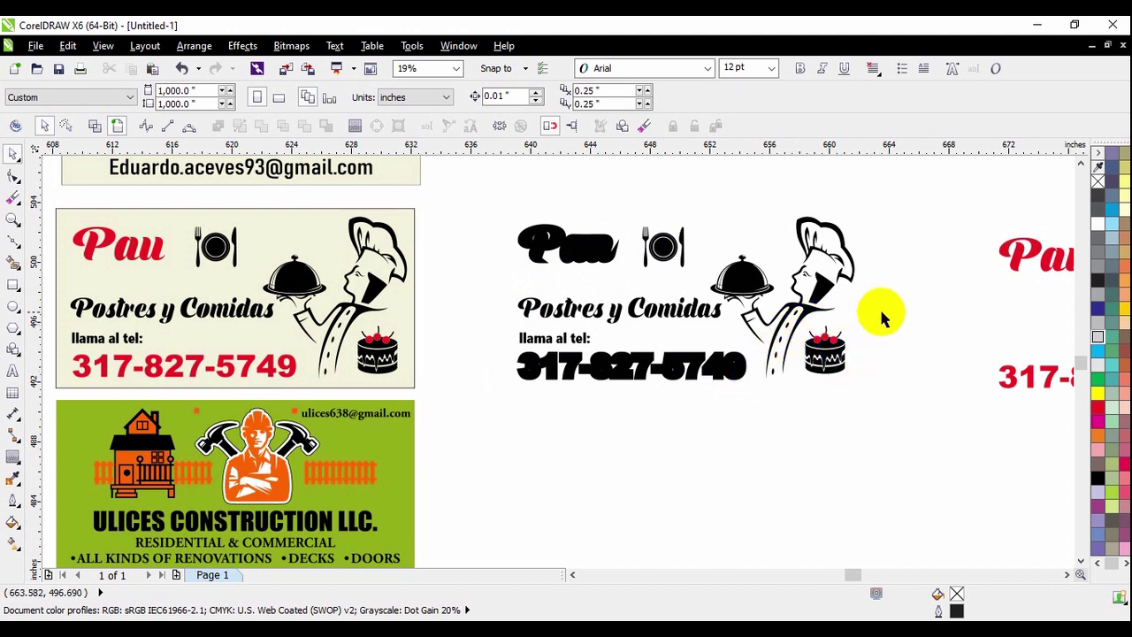
click(664, 358)
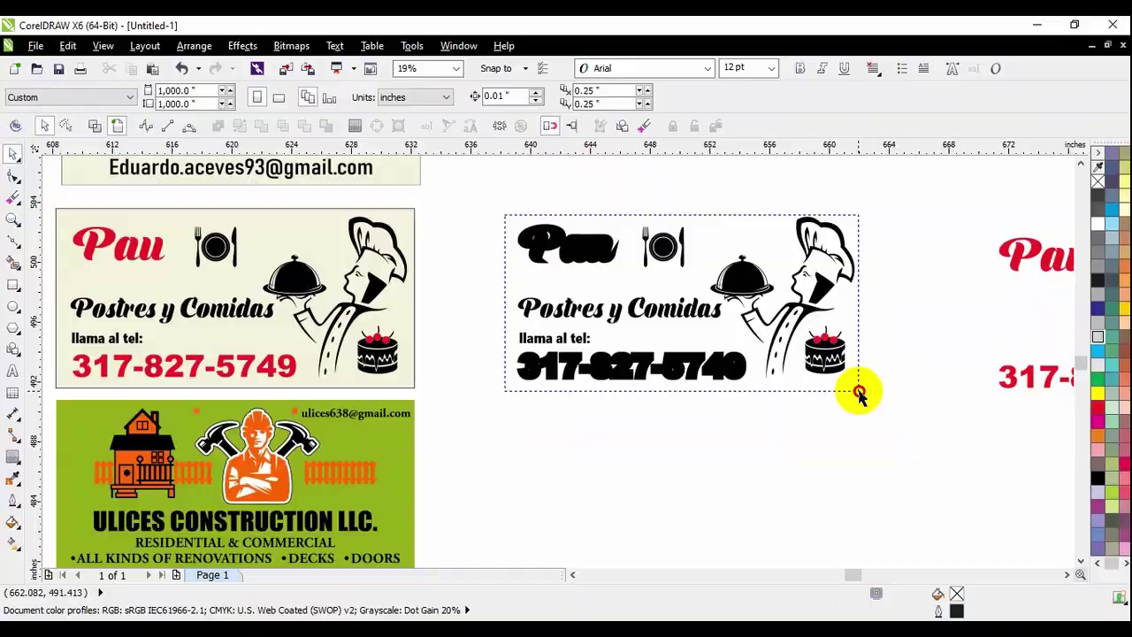
drag(858, 393, 854, 391)
click(801, 430)
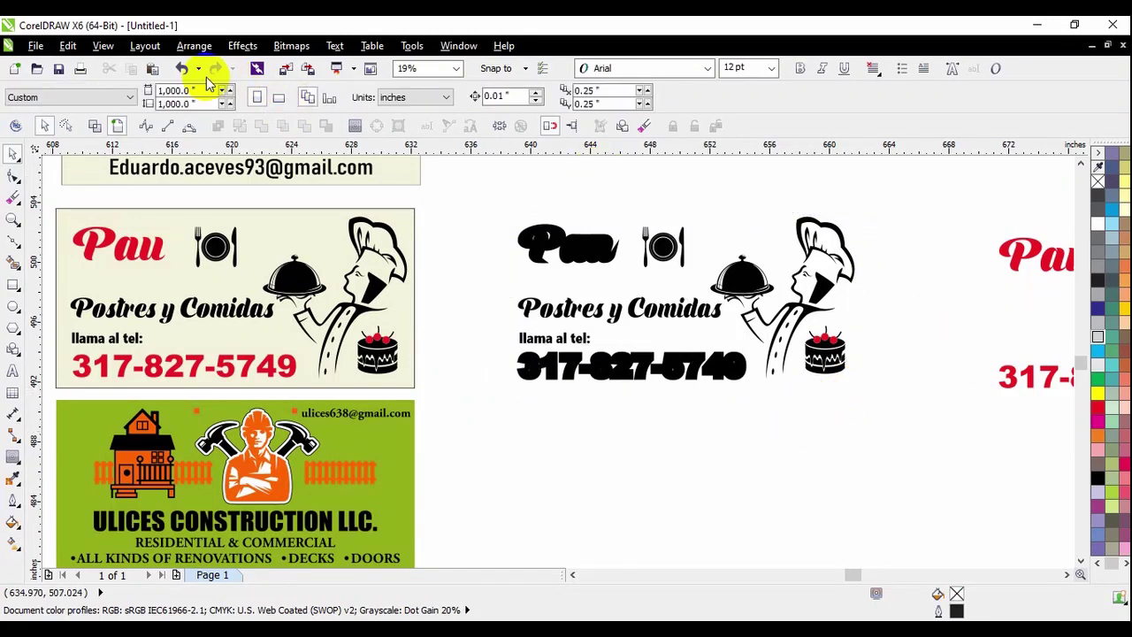
click(180, 69)
click(576, 189)
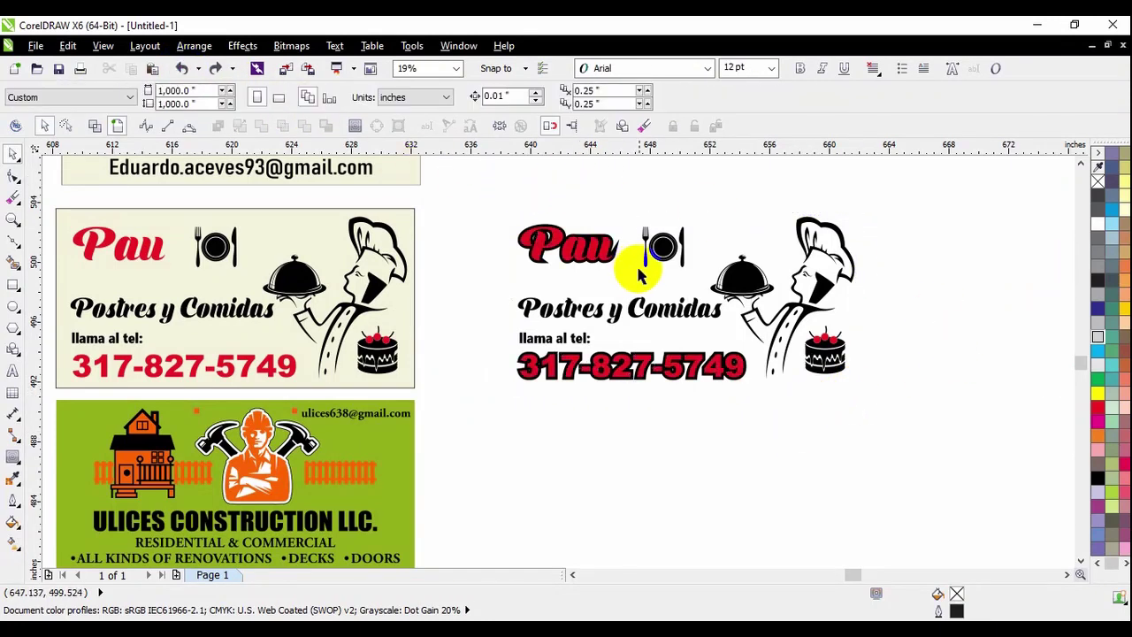
Step: Move the red lettering and number down and to the left, off the black contour, and examine the contour
scroll(619, 257, up, 2)
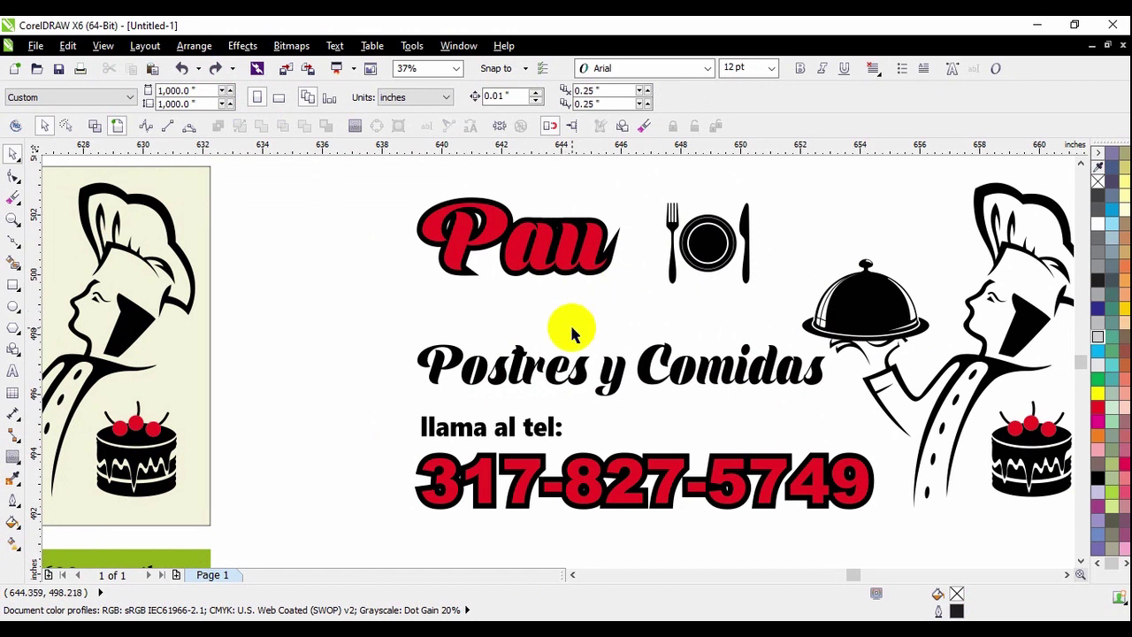
click(581, 280)
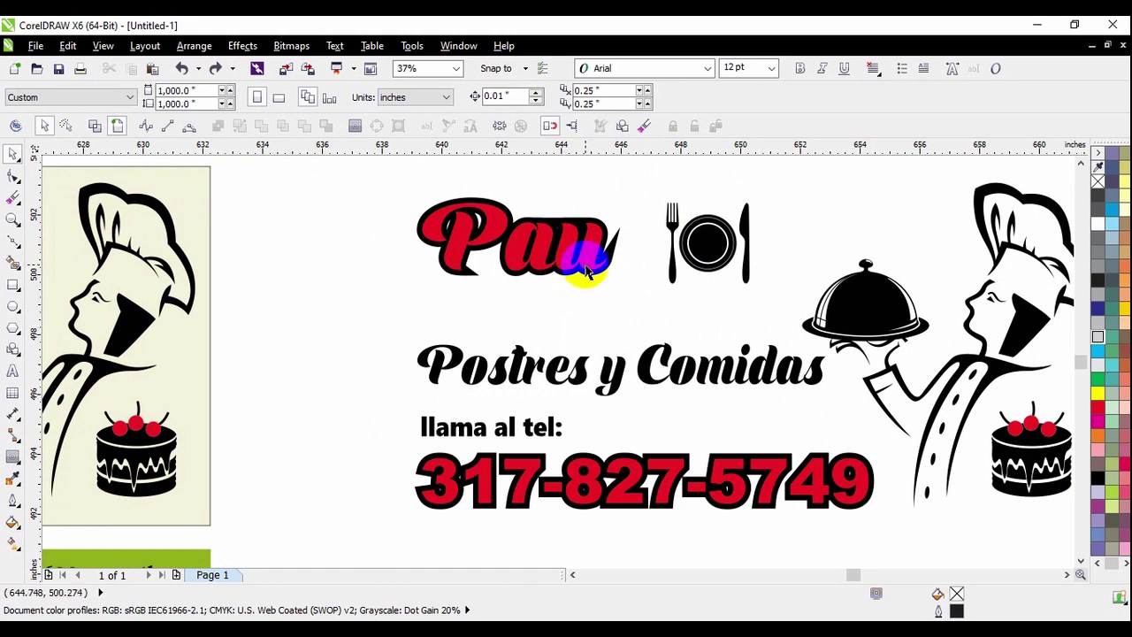
click(590, 266)
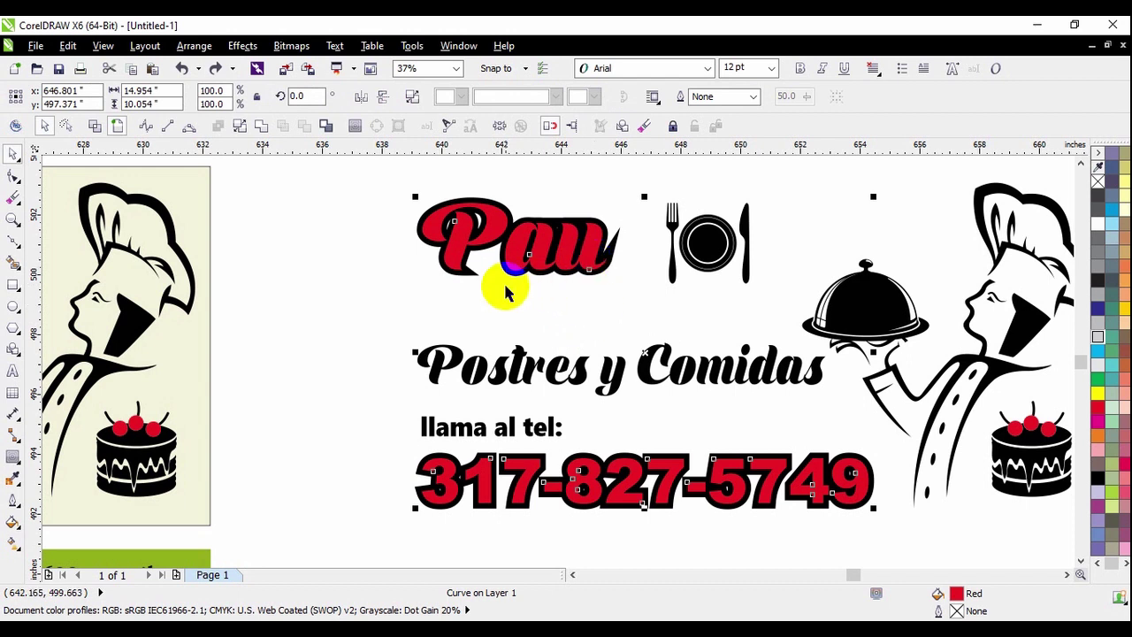
scroll(478, 285, down, 2)
click(537, 284)
drag(536, 285, 471, 429)
click(530, 464)
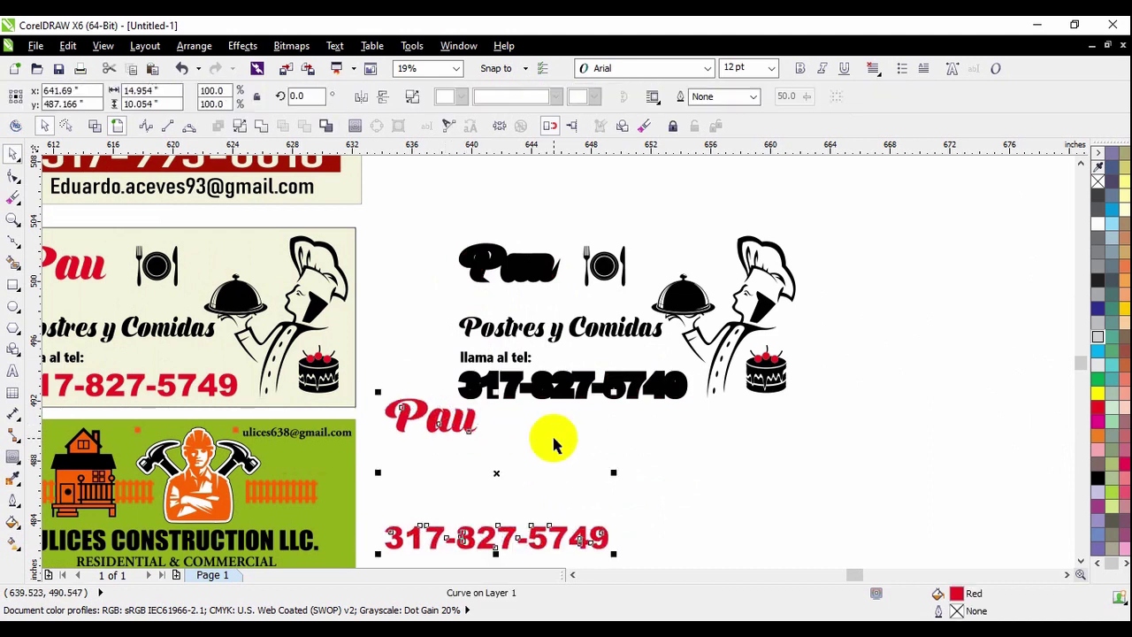
click(556, 442)
click(487, 256)
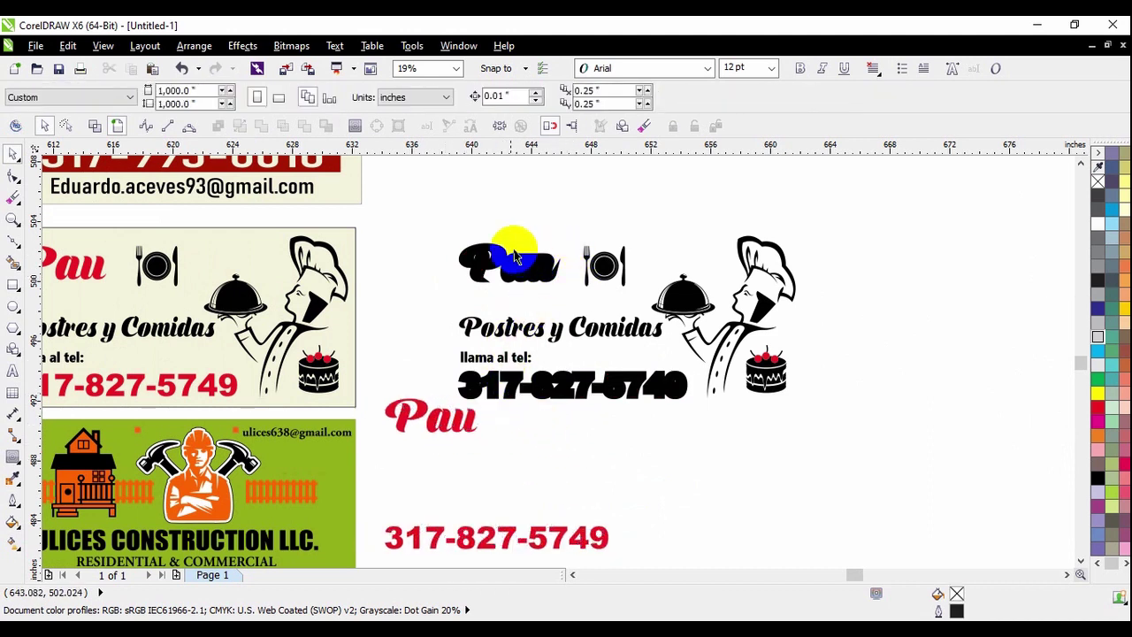
click(576, 382)
click(467, 240)
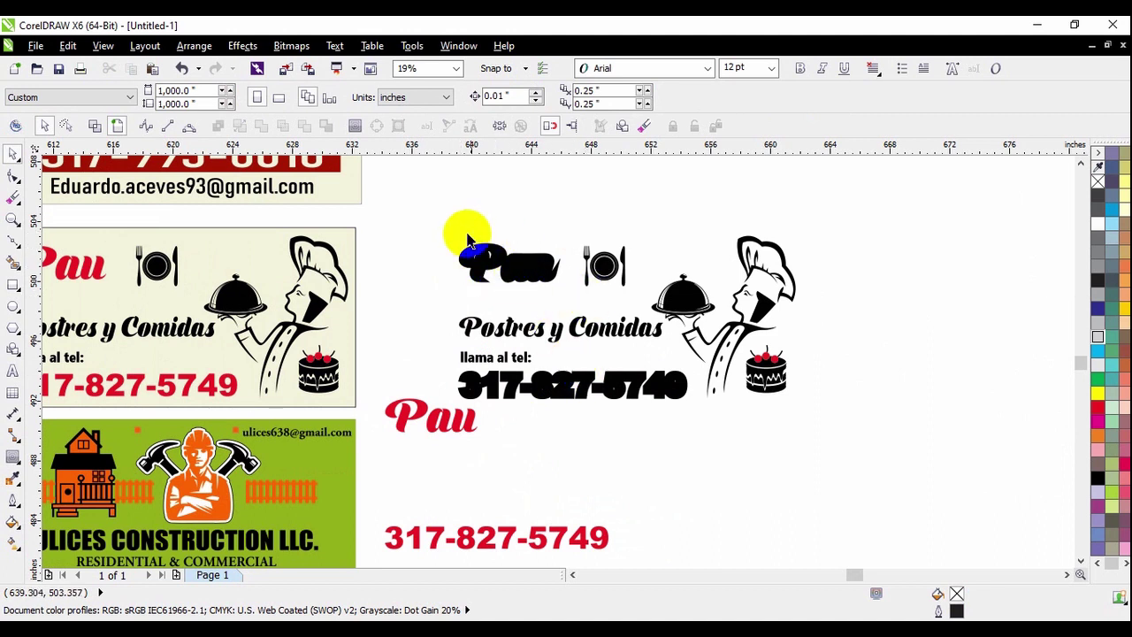
Step: Move the red lettering and number back into place on top of the black contour
drag(469, 428, 556, 313)
scroll(488, 232, up, 2)
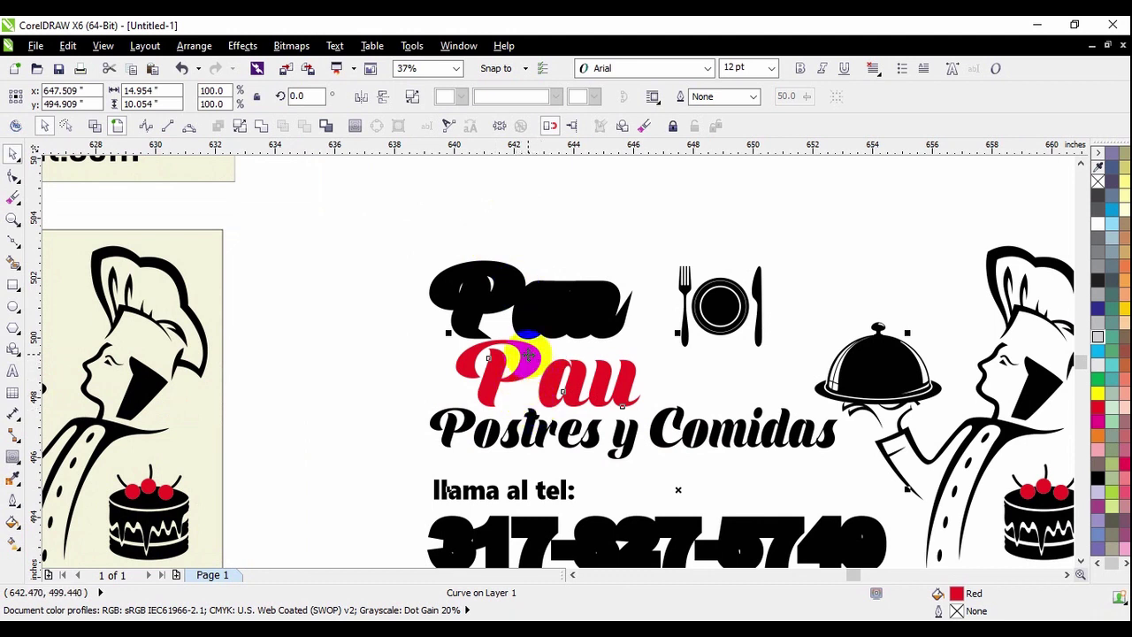
scroll(528, 356, up, 2)
drag(528, 356, 482, 212)
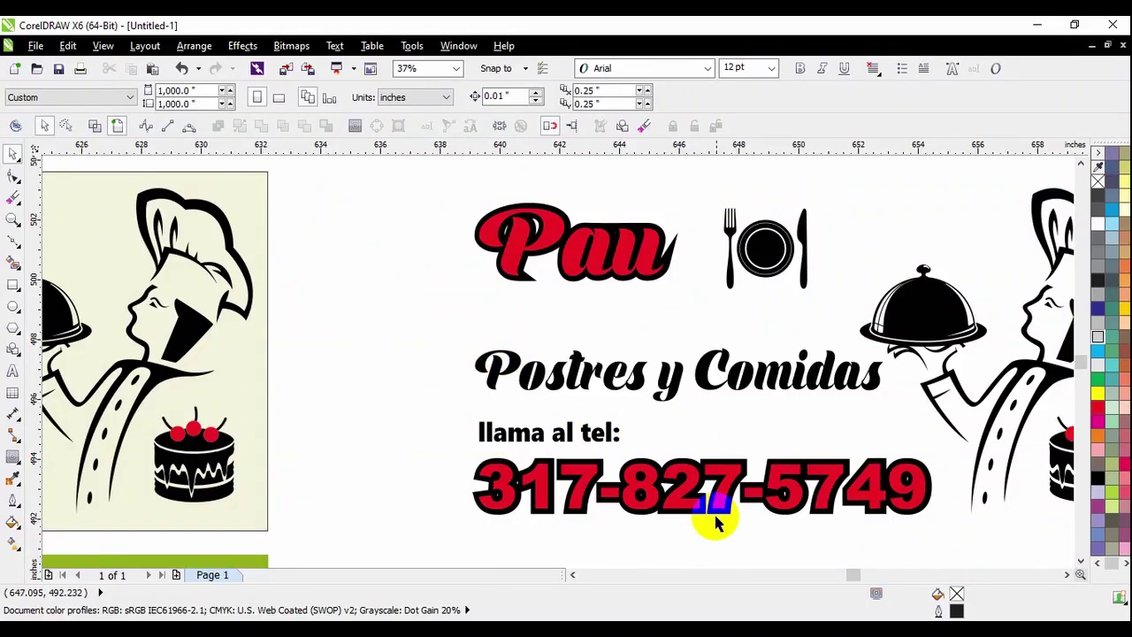
Step: Draw a rectangle about 0.36 by 0.26 inches between the start of "llama al tel:" and the phone number
click(14, 290)
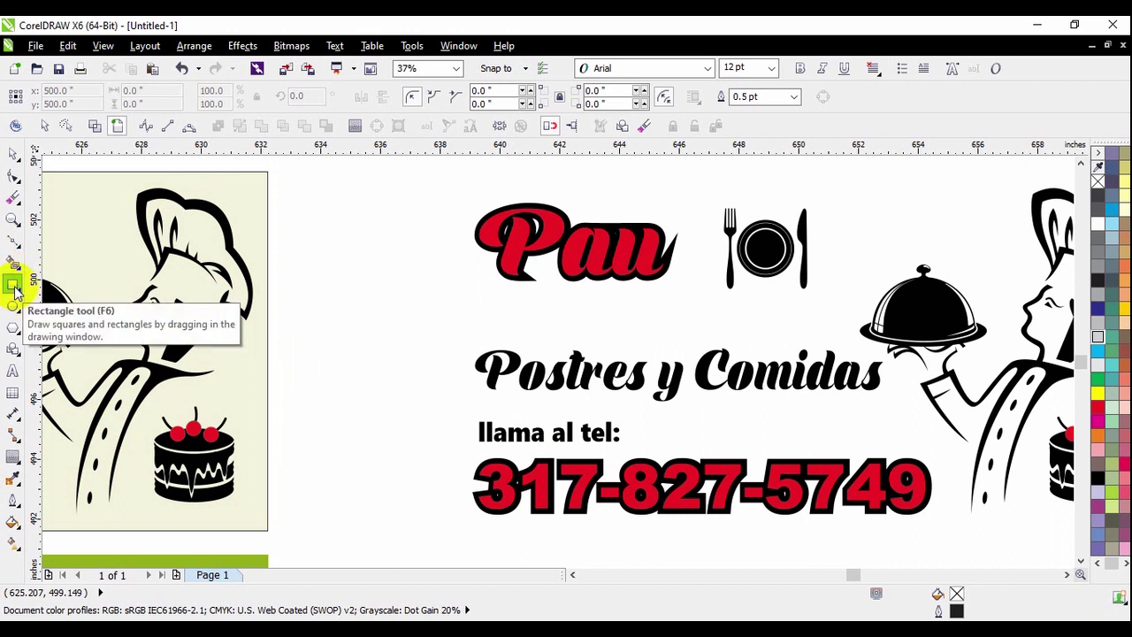
scroll(495, 487, up, 3)
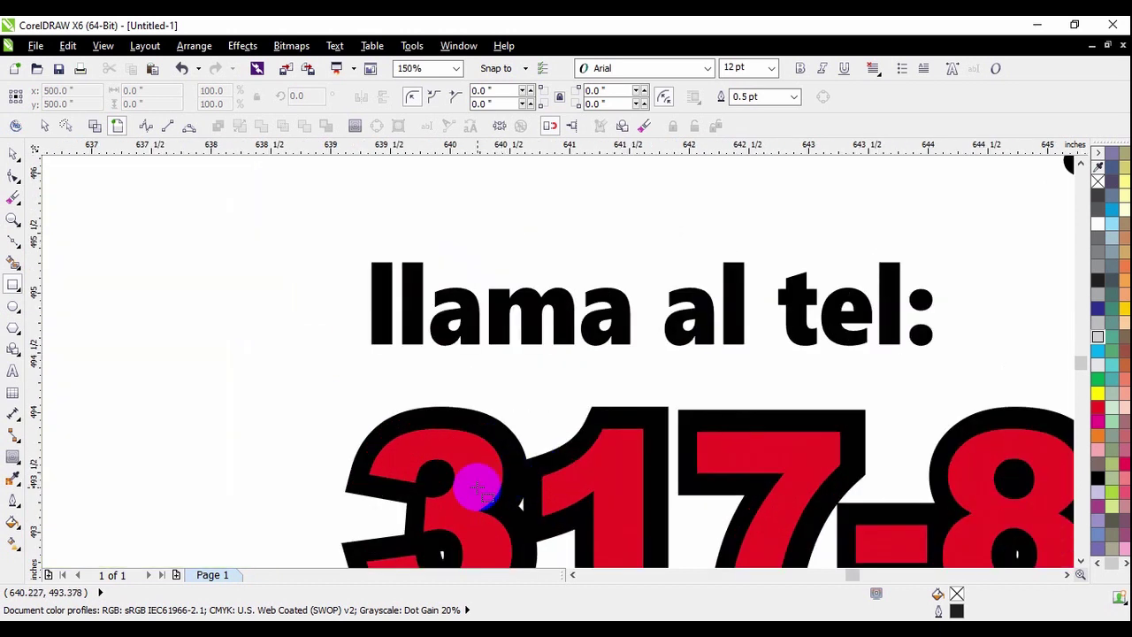
drag(342, 357, 385, 387)
click(20, 158)
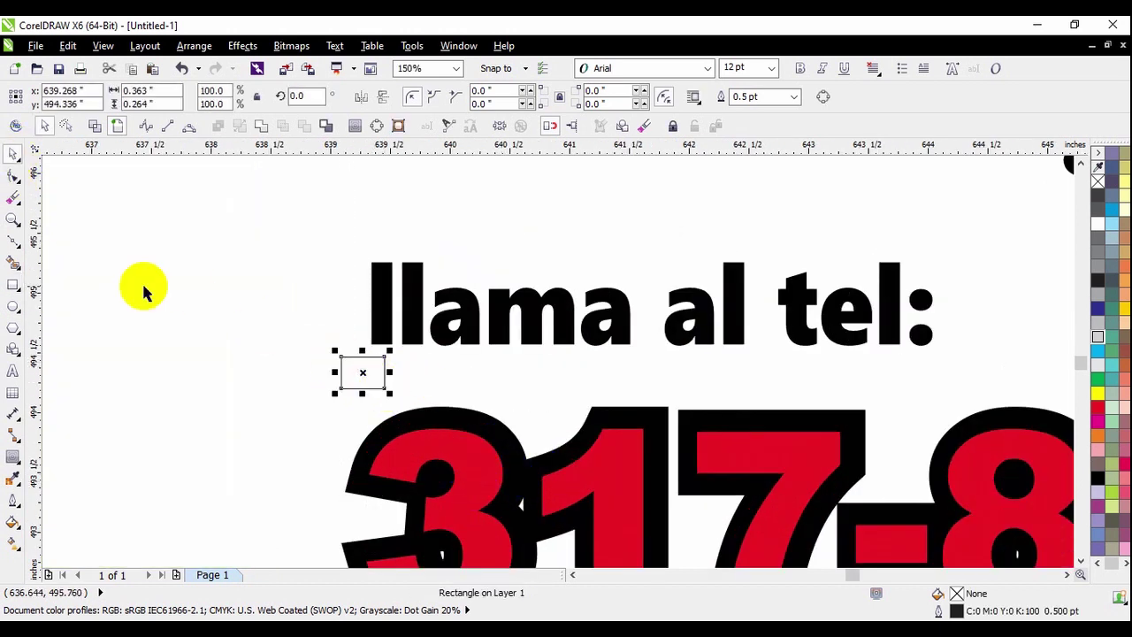
click(142, 289)
scroll(243, 336, down, 2)
click(301, 357)
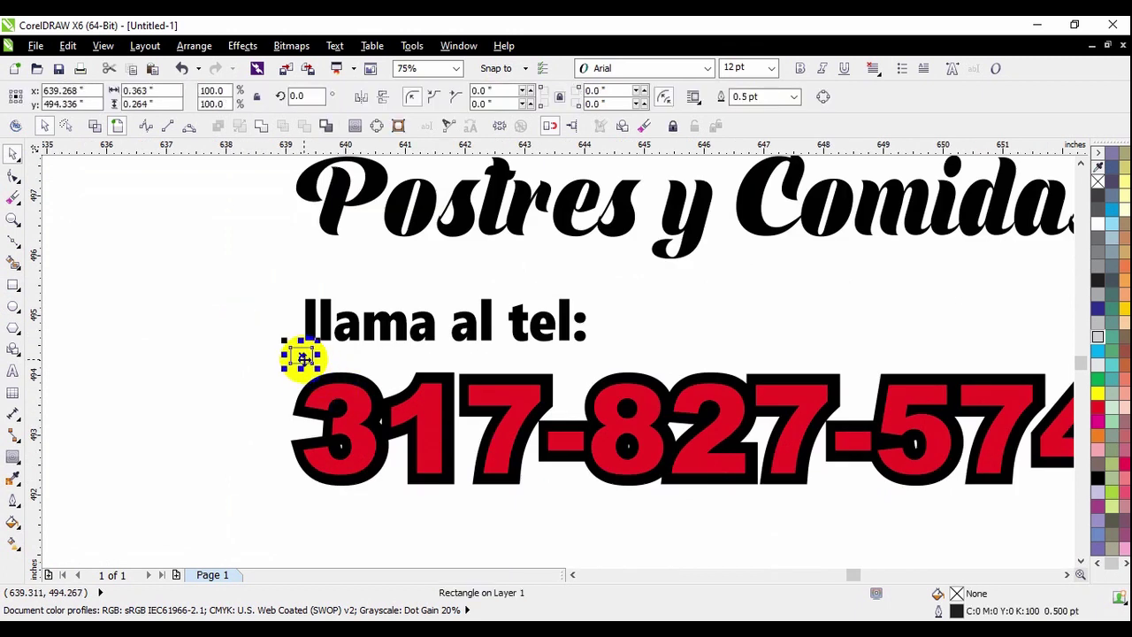
click(275, 382)
scroll(560, 391, down, 1)
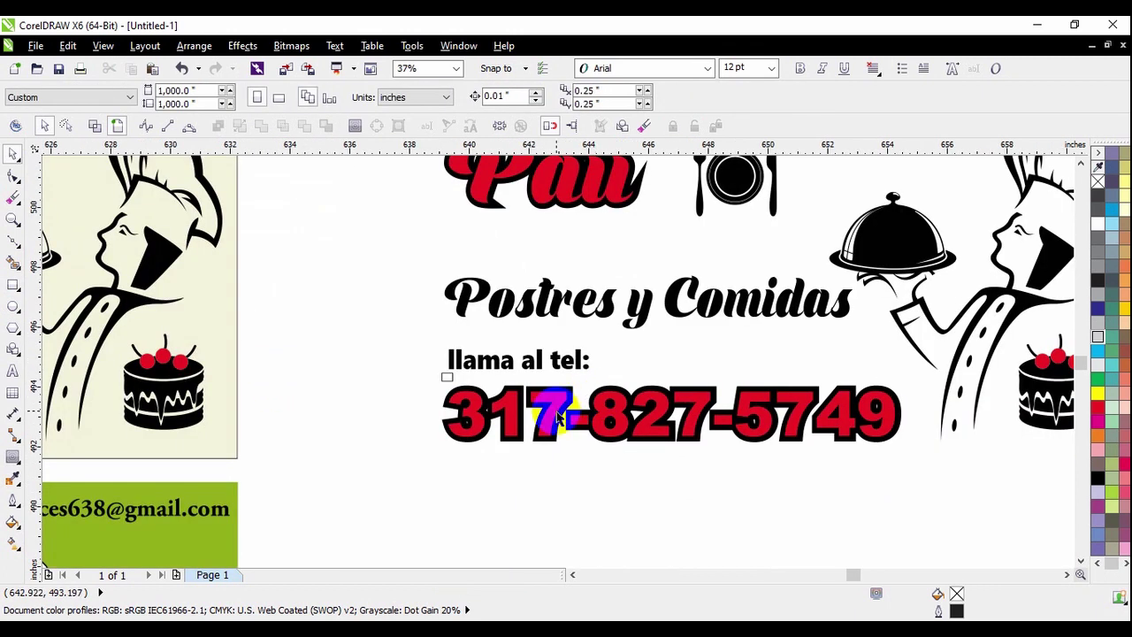
Step: Try to move the small rectangle across to just above the last digit of the phone number
scroll(469, 402, up, 1)
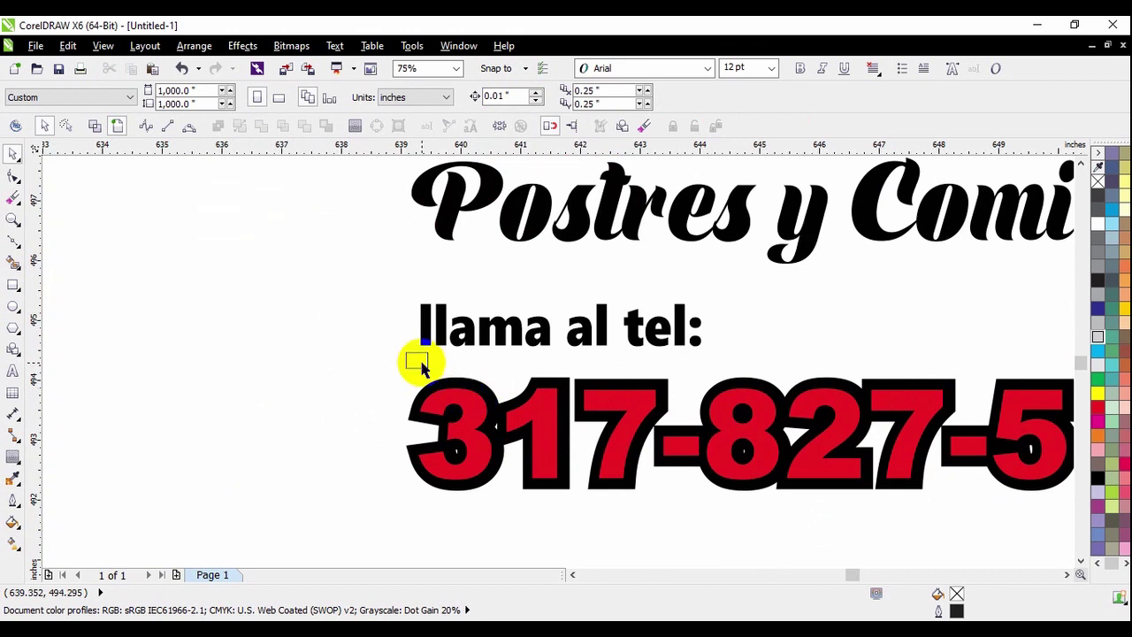
click(418, 360)
scroll(418, 360, down, 2)
drag(417, 360, 853, 365)
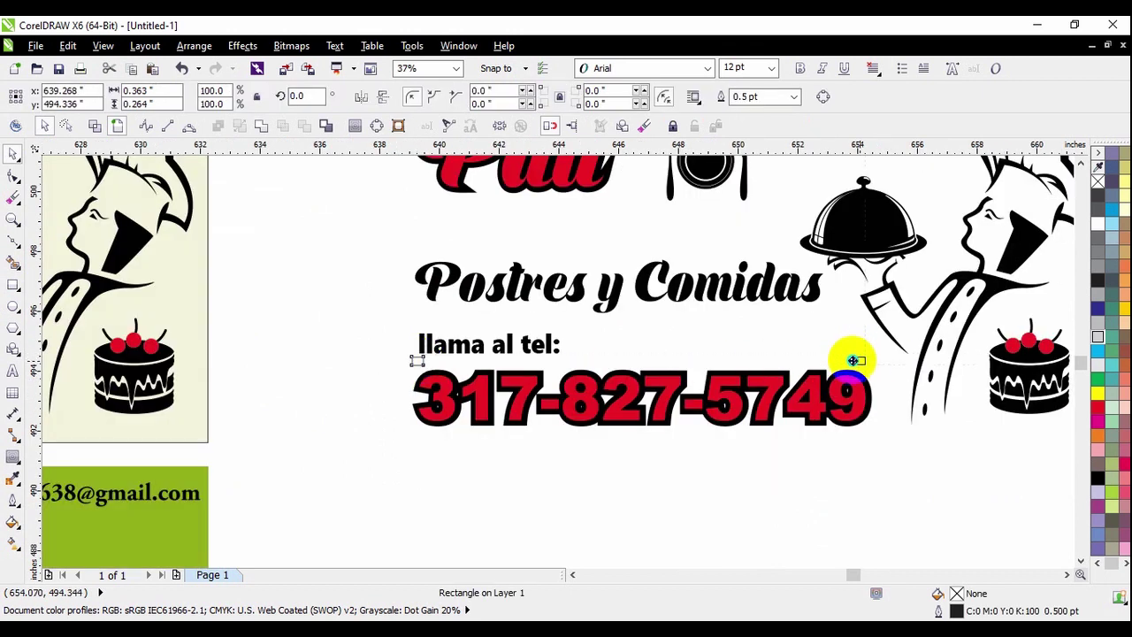
drag(853, 358, 854, 359)
click(891, 386)
key(Escape)
Step: Place a horizontal guideline along the bottom edge of the small rectangle
scroll(482, 354, up, 2)
scroll(409, 339, up, 1)
drag(610, 147, 326, 362)
scroll(349, 413, up, 3)
Step: Fill the small rectangle with black and remove its outline
click(325, 322)
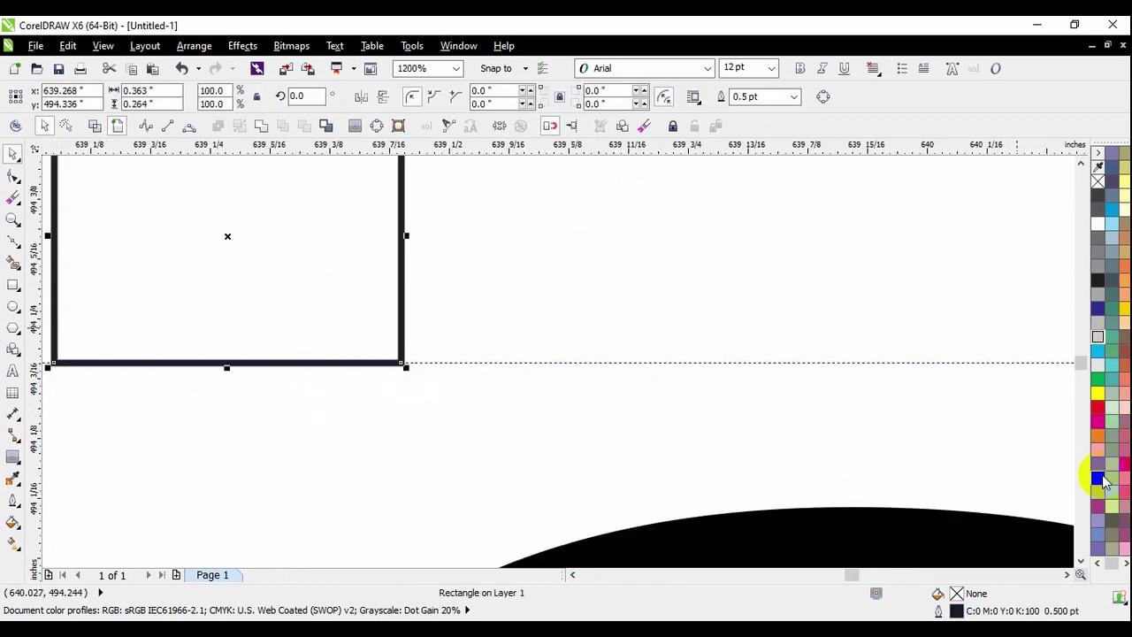
click(1098, 476)
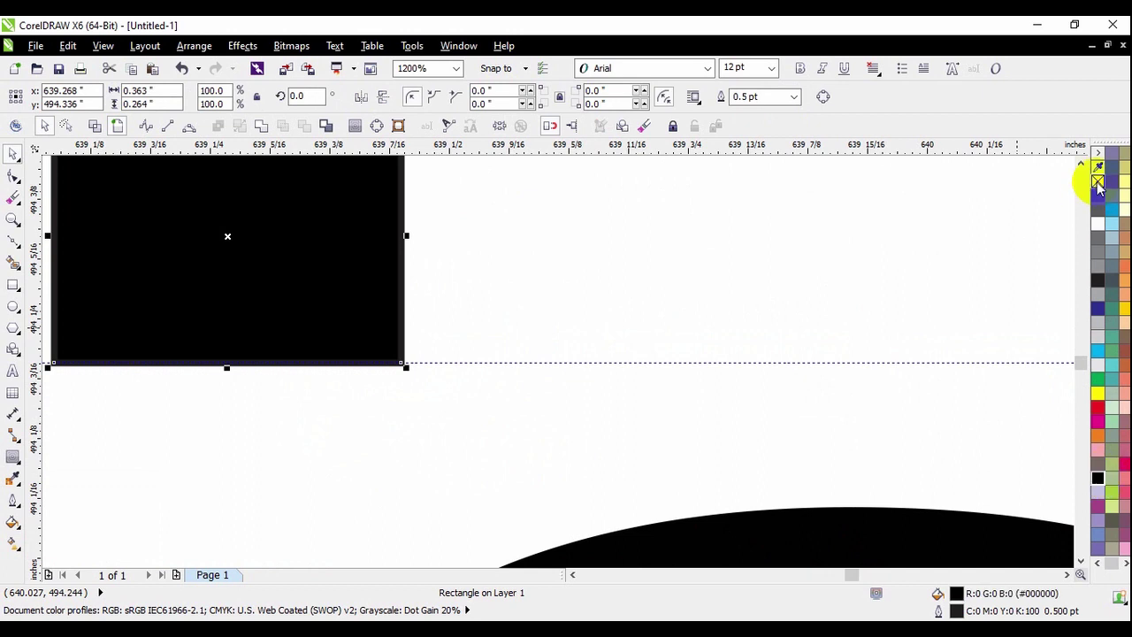
right_click(1097, 181)
click(910, 308)
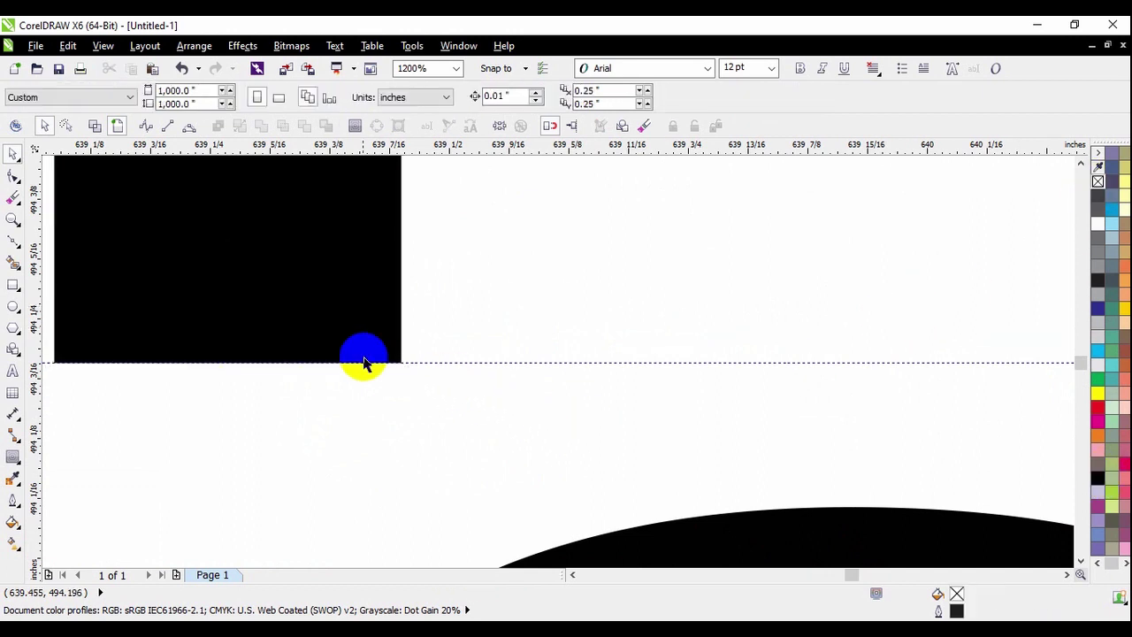
scroll(362, 361, up, 2)
scroll(522, 395, down, 6)
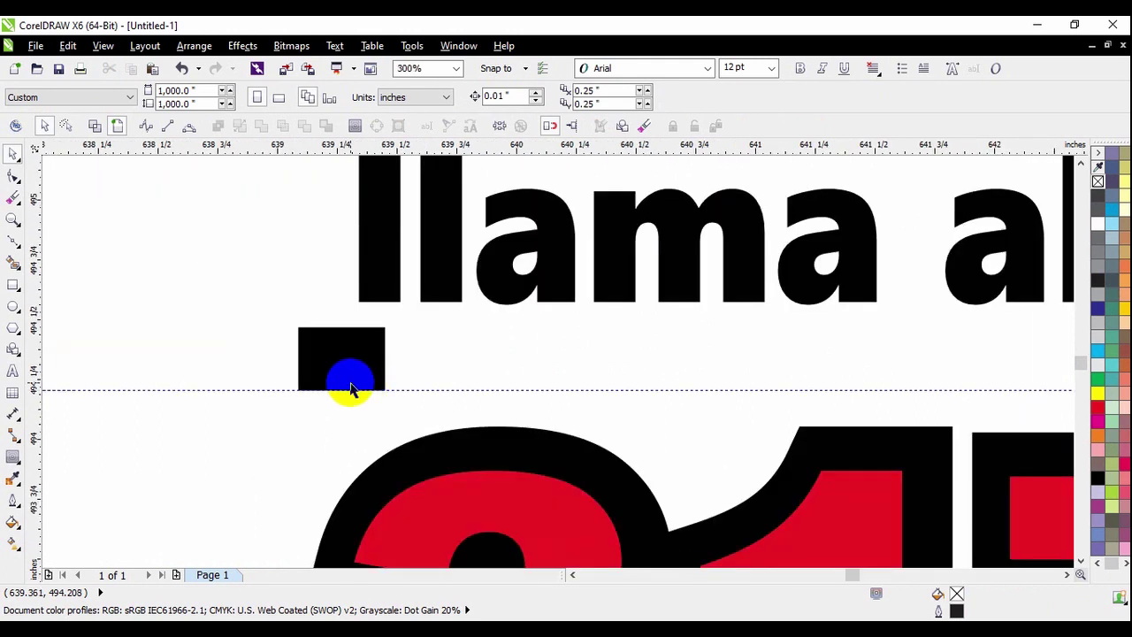
Step: Fill the small rectangle above the phone number's last digit with black and remove its outline
scroll(256, 384, down, 1)
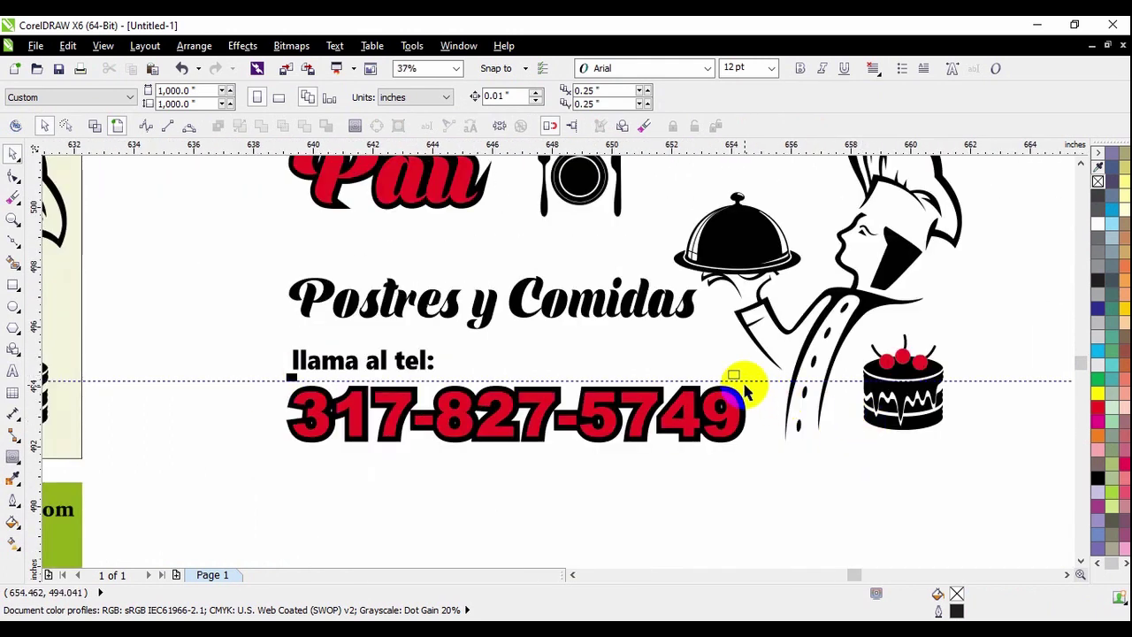
scroll(725, 377, up, 3)
mouse_move(668, 312)
mouse_down()
mouse_move(655, 361)
mouse_move(657, 309)
mouse_up()
scroll(657, 349, up, 2)
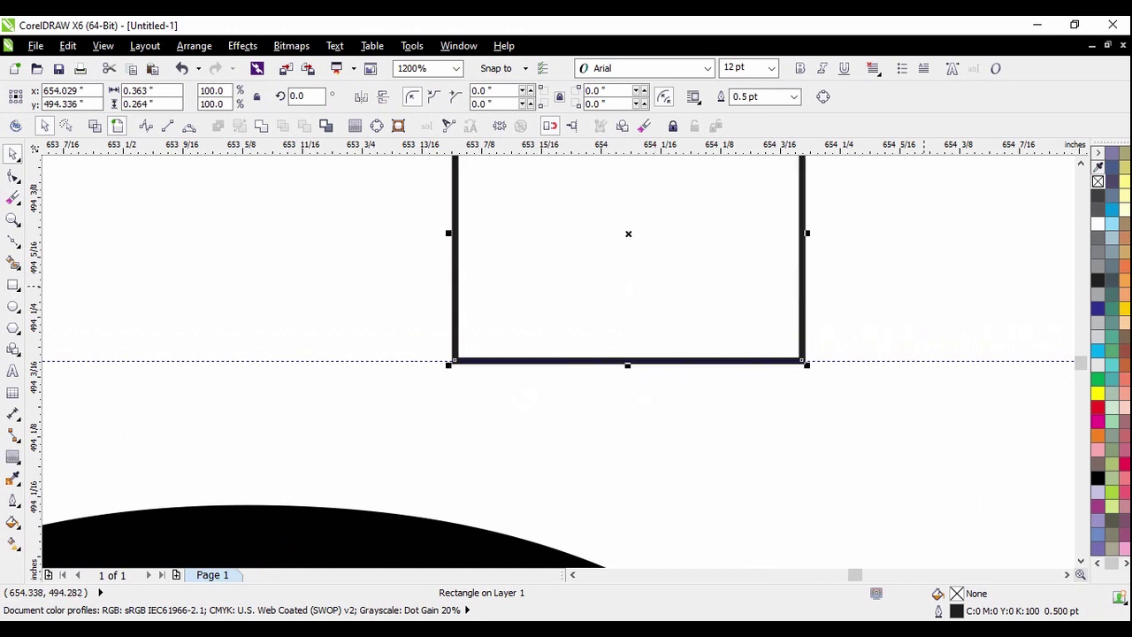
click(1097, 478)
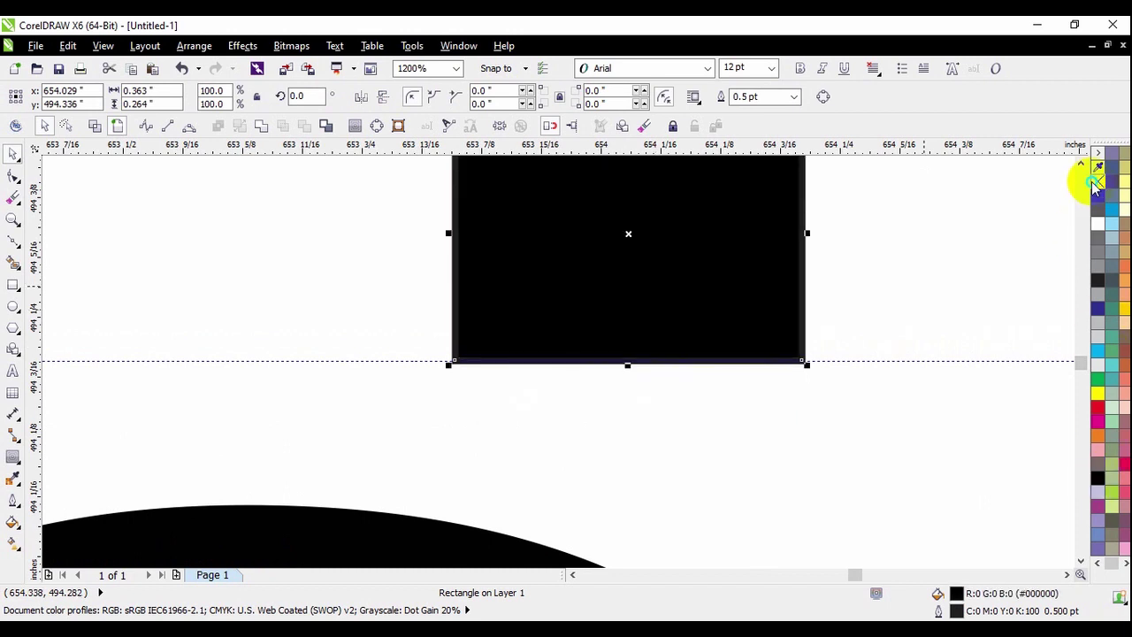
click(960, 328)
scroll(878, 355, down, 1)
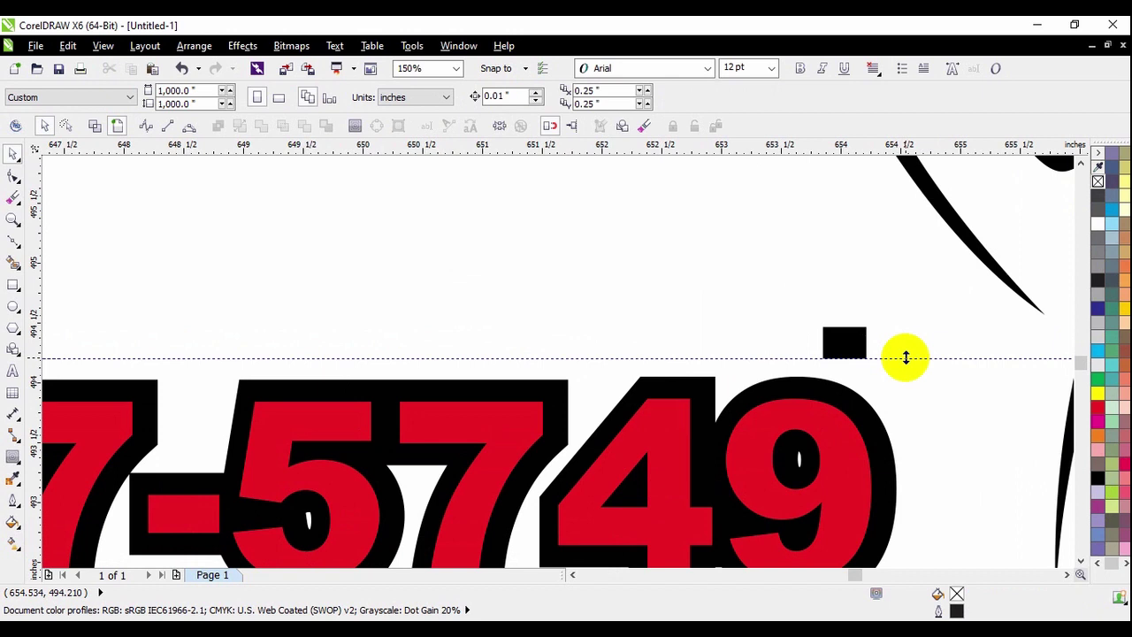
Step: Delete the horizontal guideline running under the two small rectangles
click(906, 357)
key(Delete)
scroll(905, 357, down, 2)
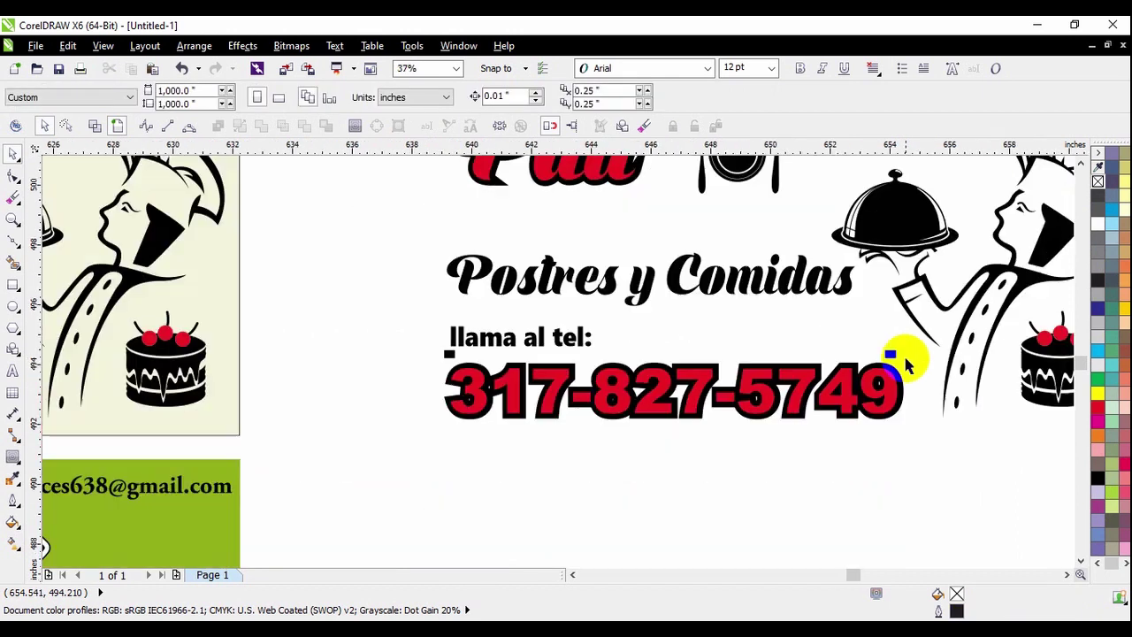
Step: Place a temporary horizontal guideline along the bottom edges of both small black rectangles to check their alignment, and remove it
scroll(900, 395, up, 1)
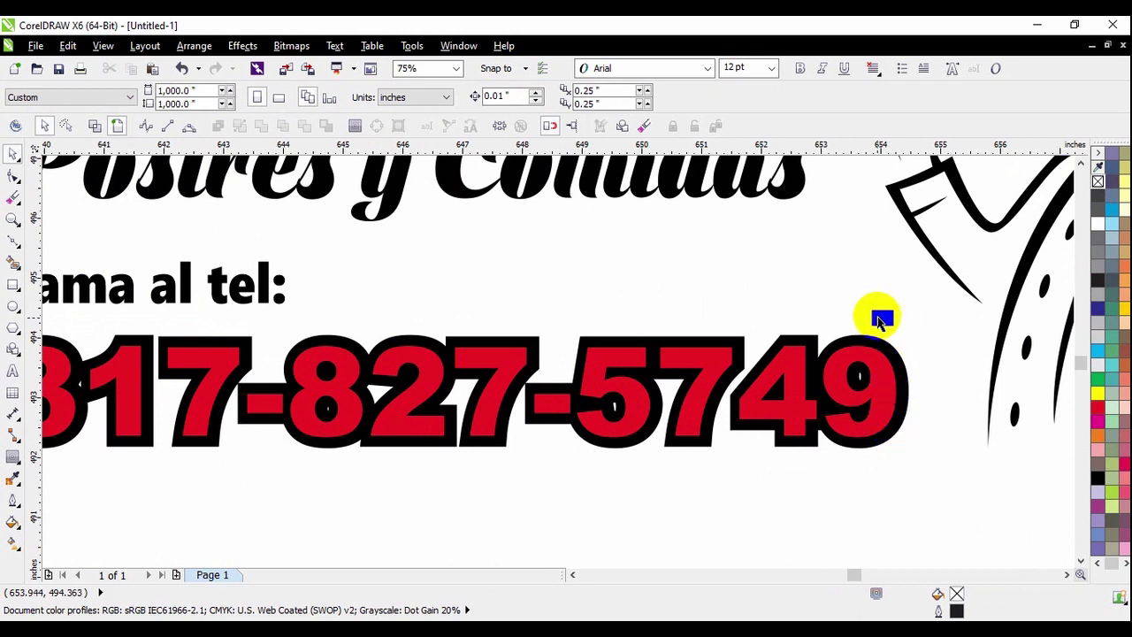
scroll(876, 380, down, 1)
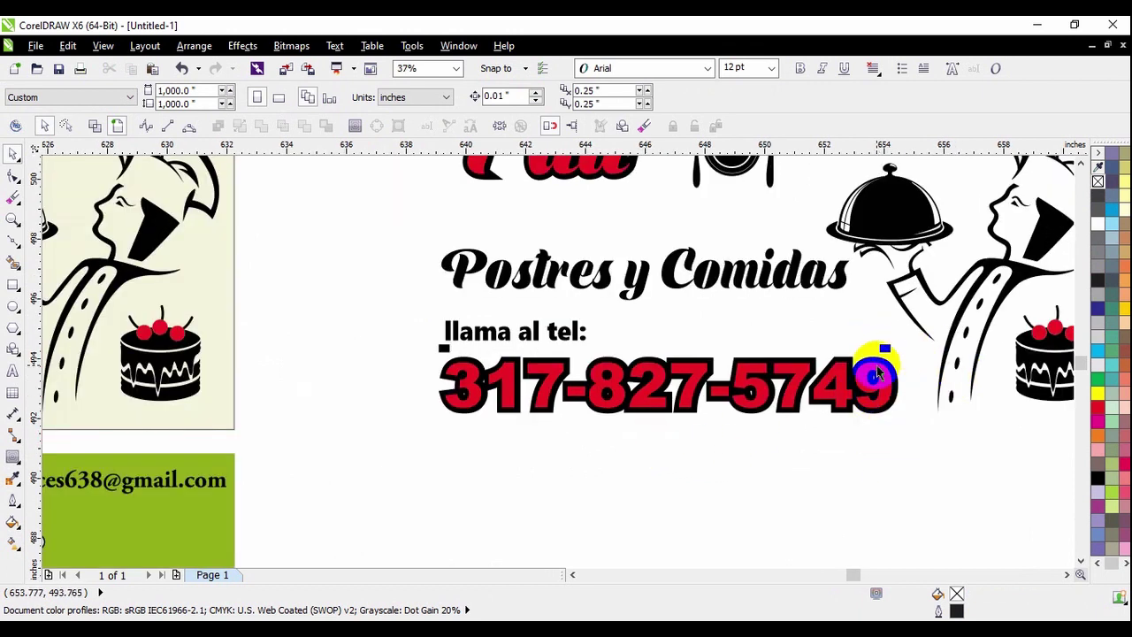
scroll(495, 358, up, 1)
drag(719, 147, 750, 348)
scroll(461, 354, down, 1)
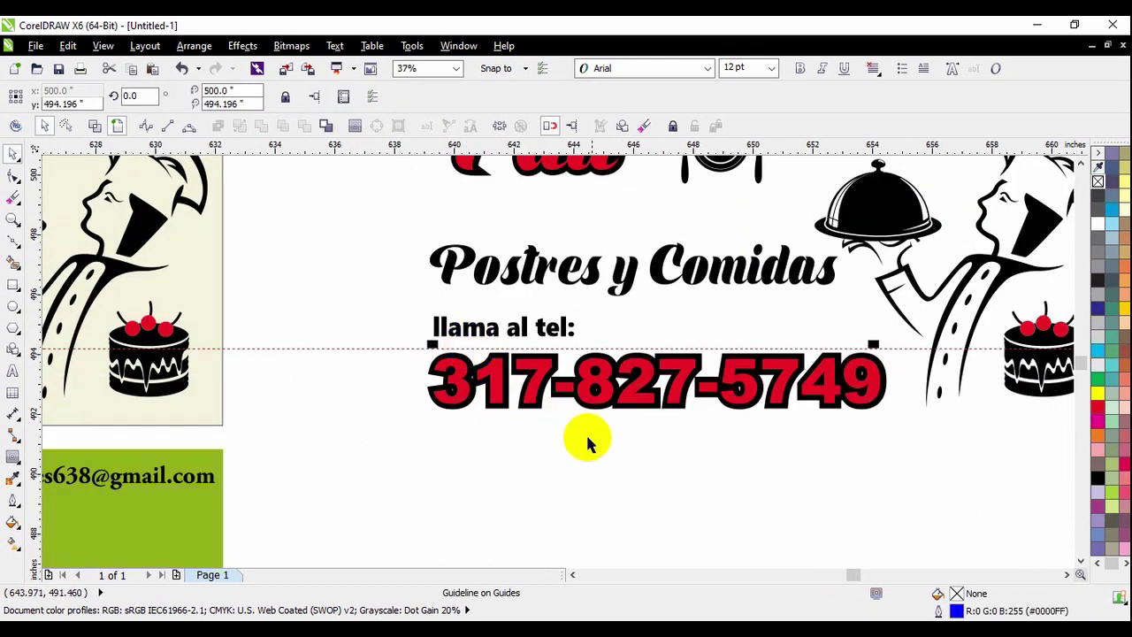
click(617, 460)
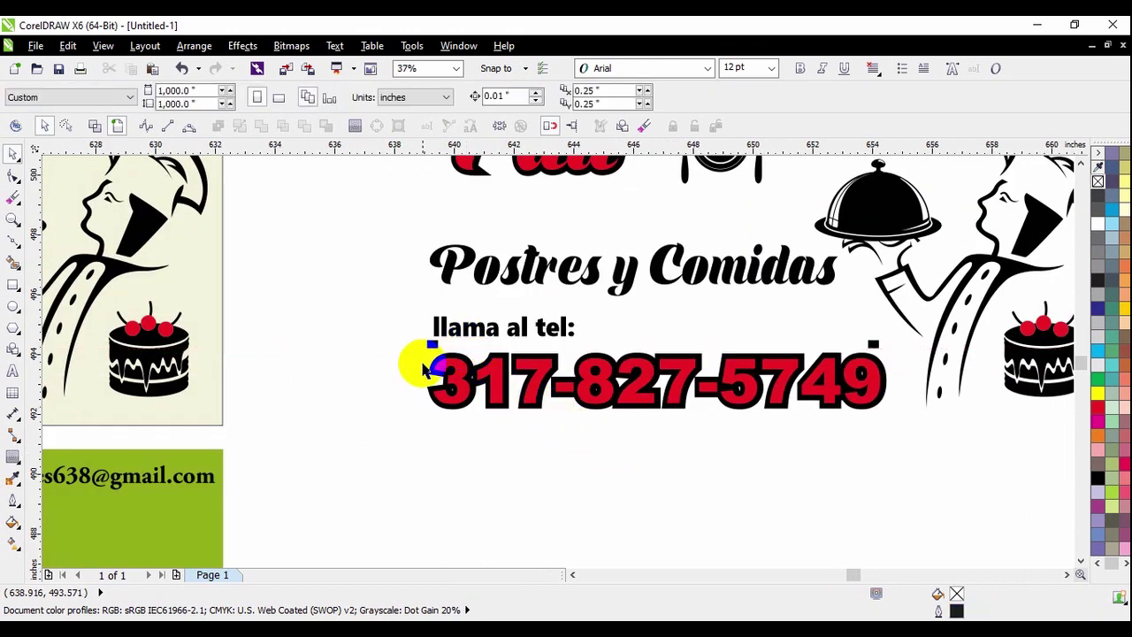
Step: Select both small black rectangles above the phone number and copy them
drag(413, 337, 887, 354)
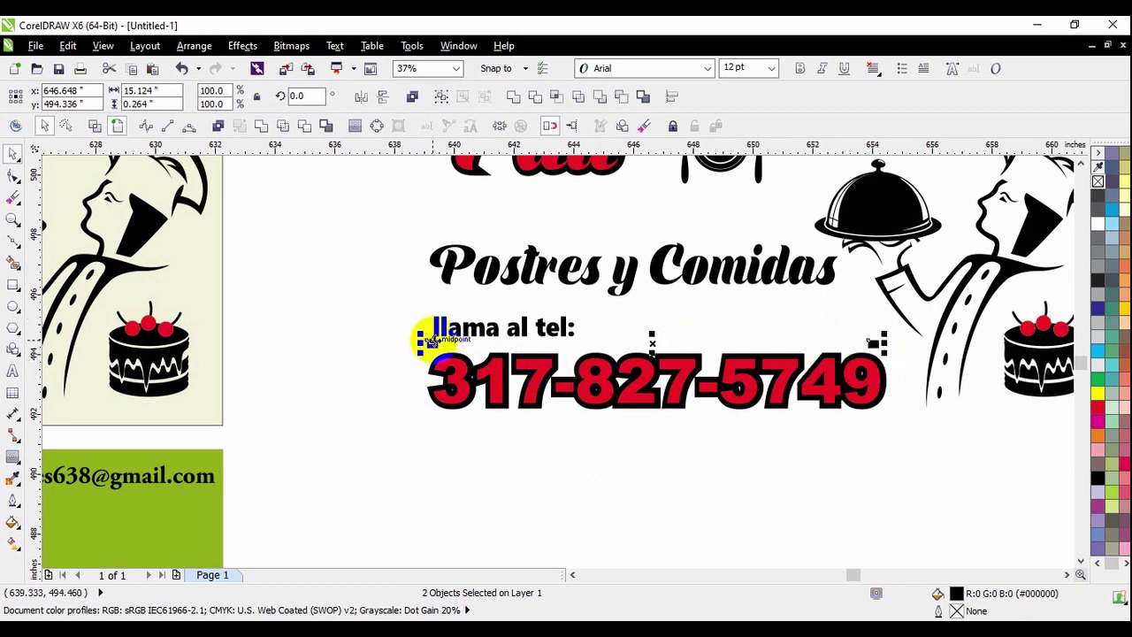
scroll(878, 344, up, 2)
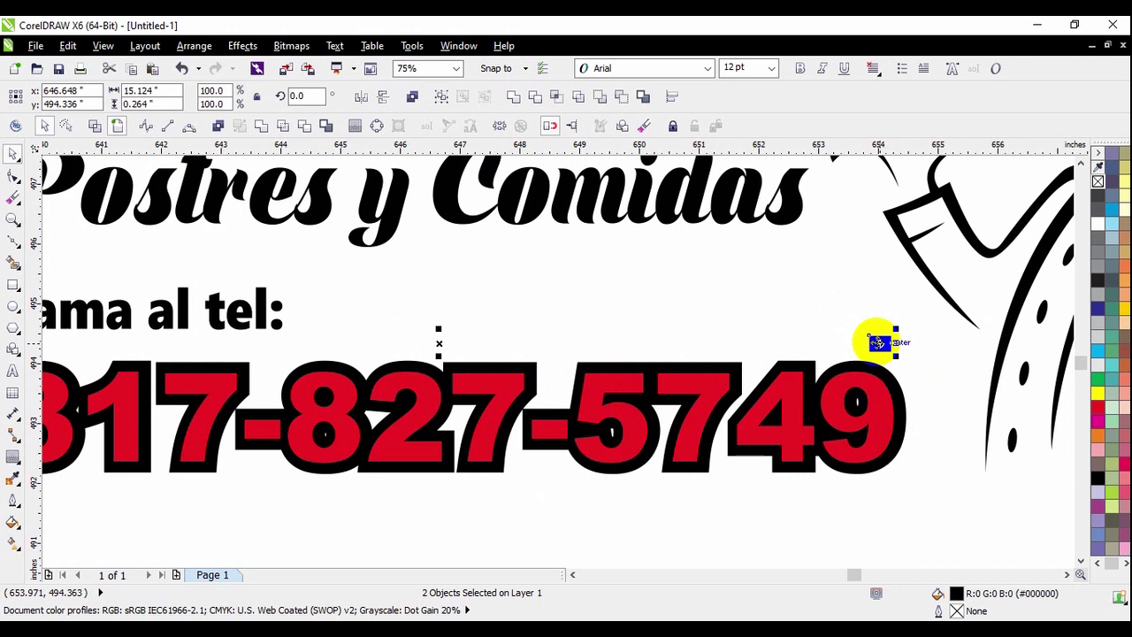
right_click(877, 344)
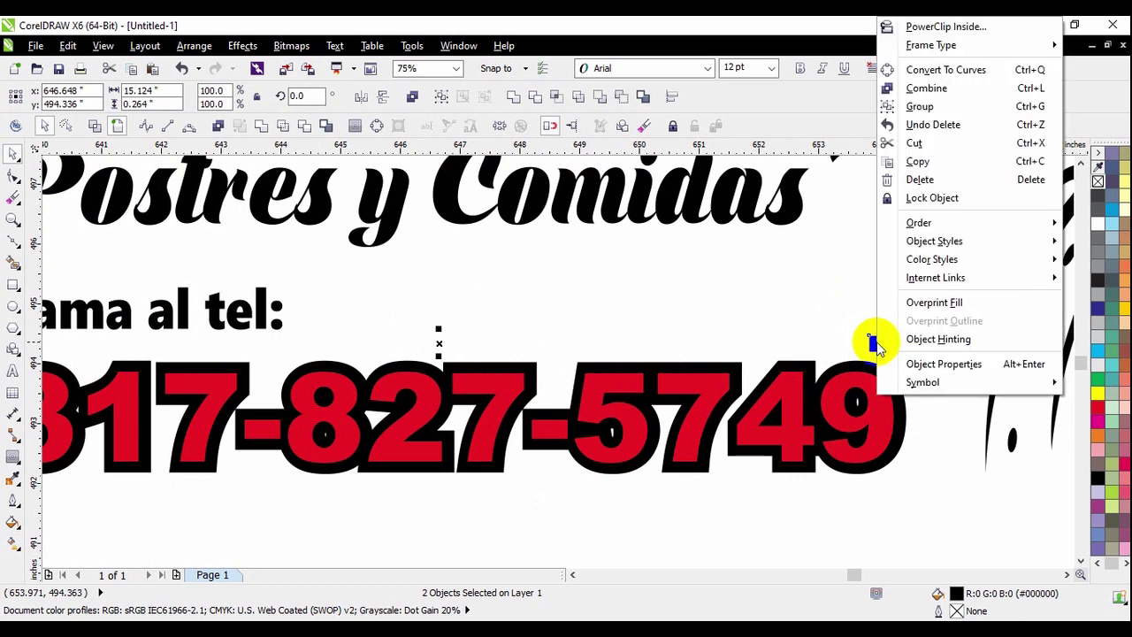
click(935, 168)
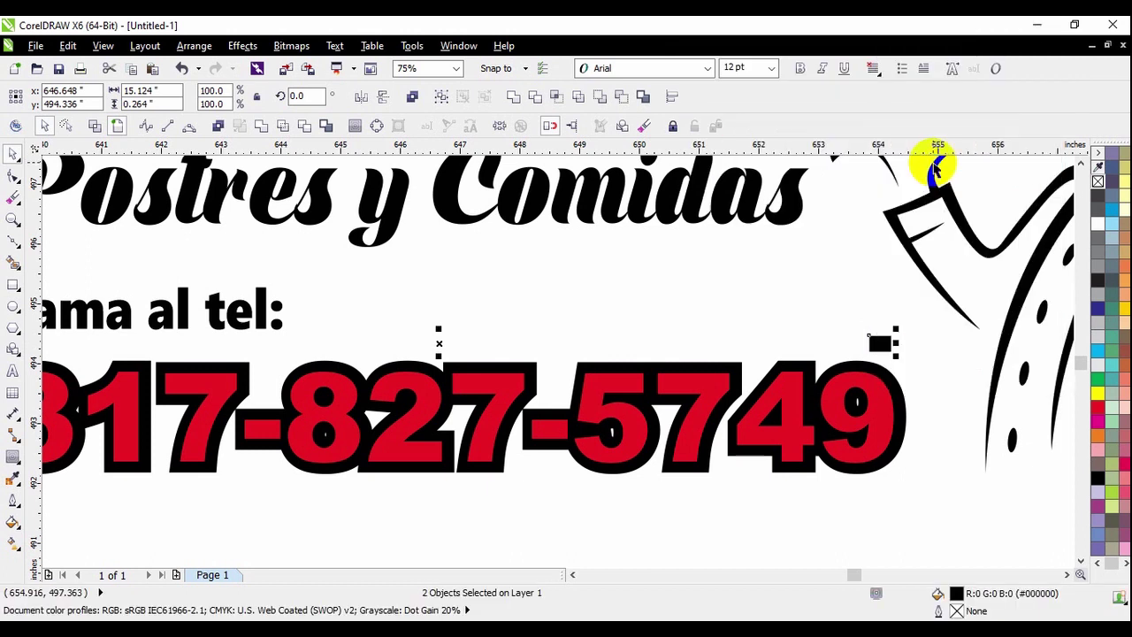
click(894, 365)
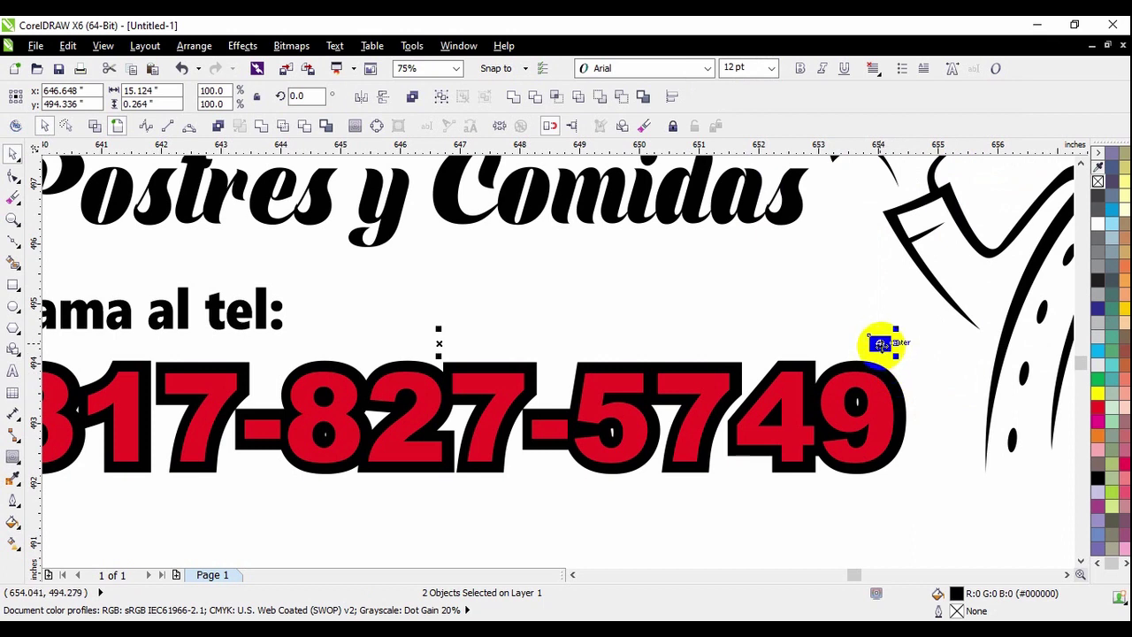
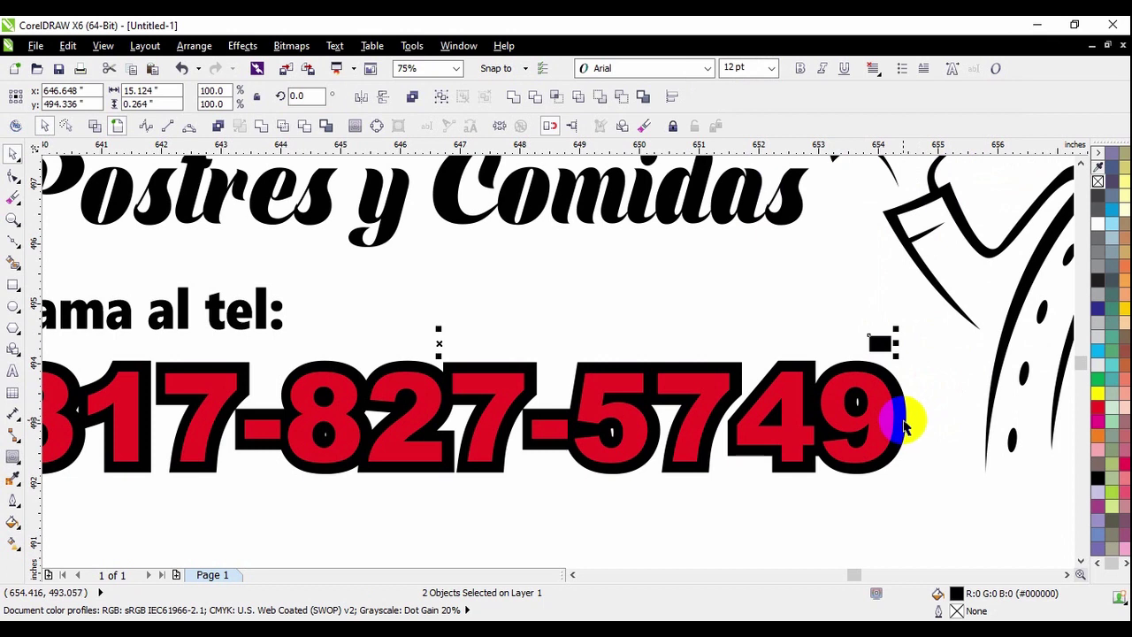
Step: Add the black contour to the two selected rectangles, test other fill colours, restore black, and weld the three objects together
shift+click(904, 424)
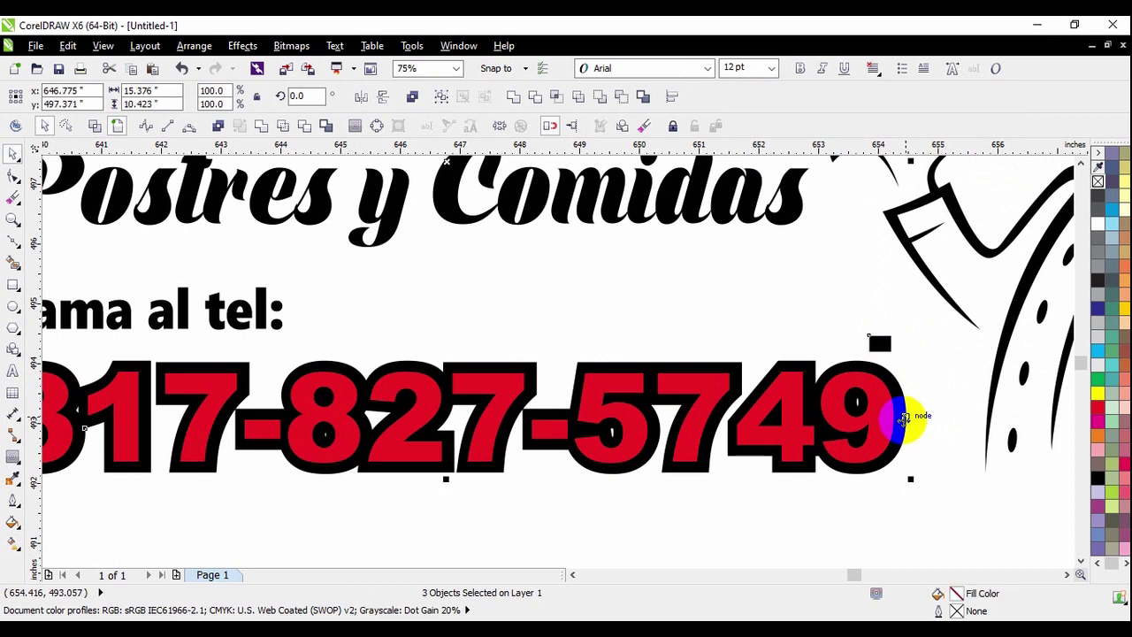
click(1096, 381)
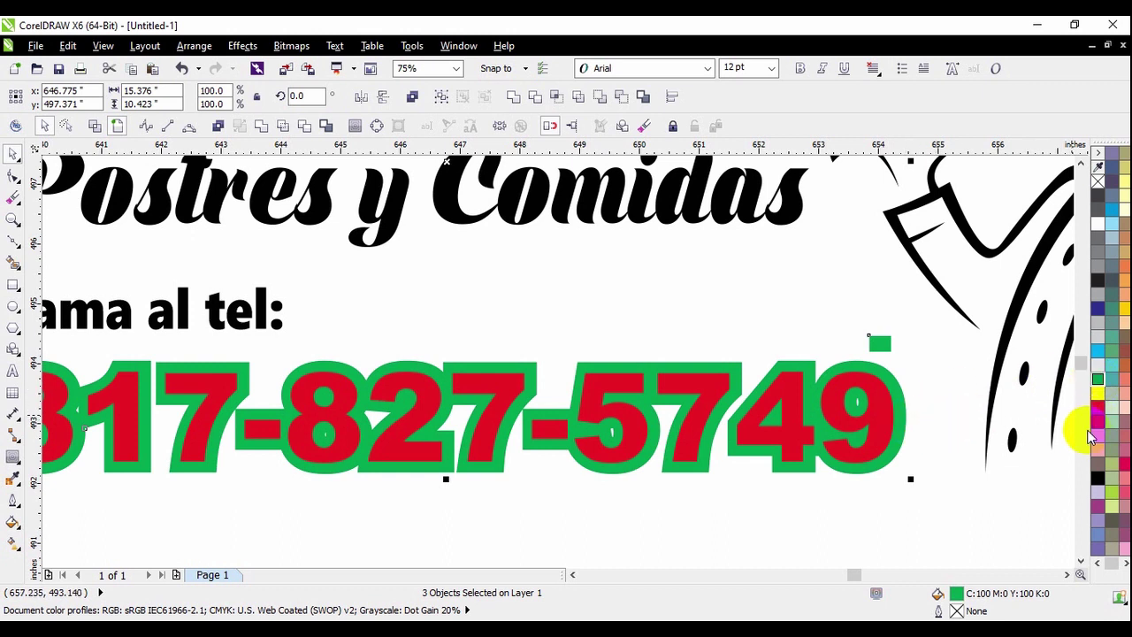
click(1098, 478)
click(1096, 435)
click(1098, 419)
click(1097, 406)
click(1098, 478)
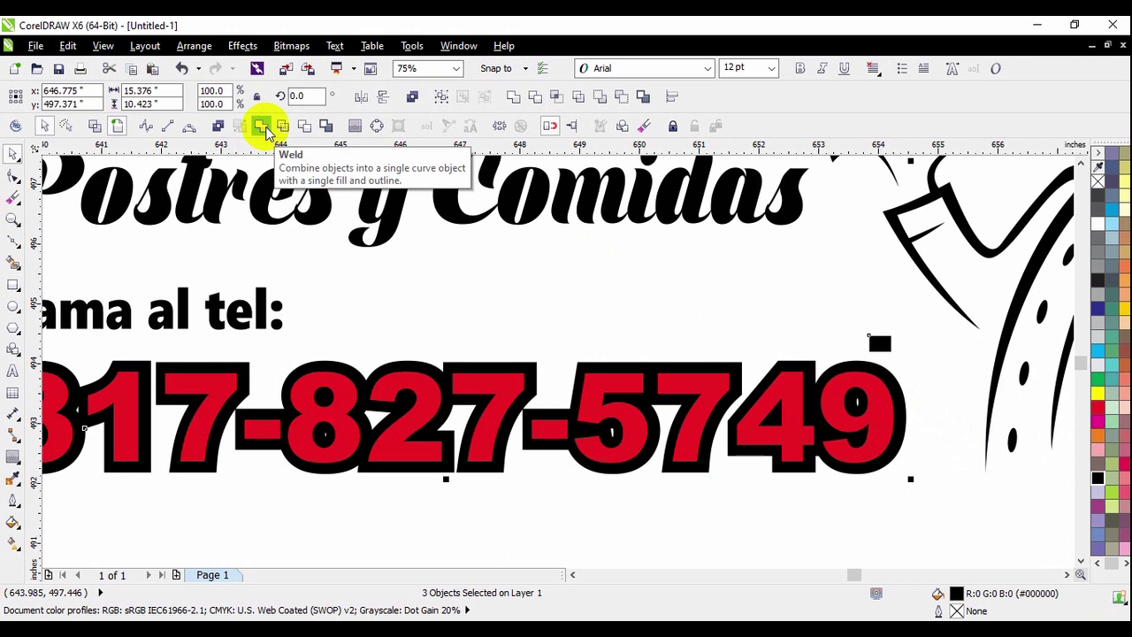
click(266, 128)
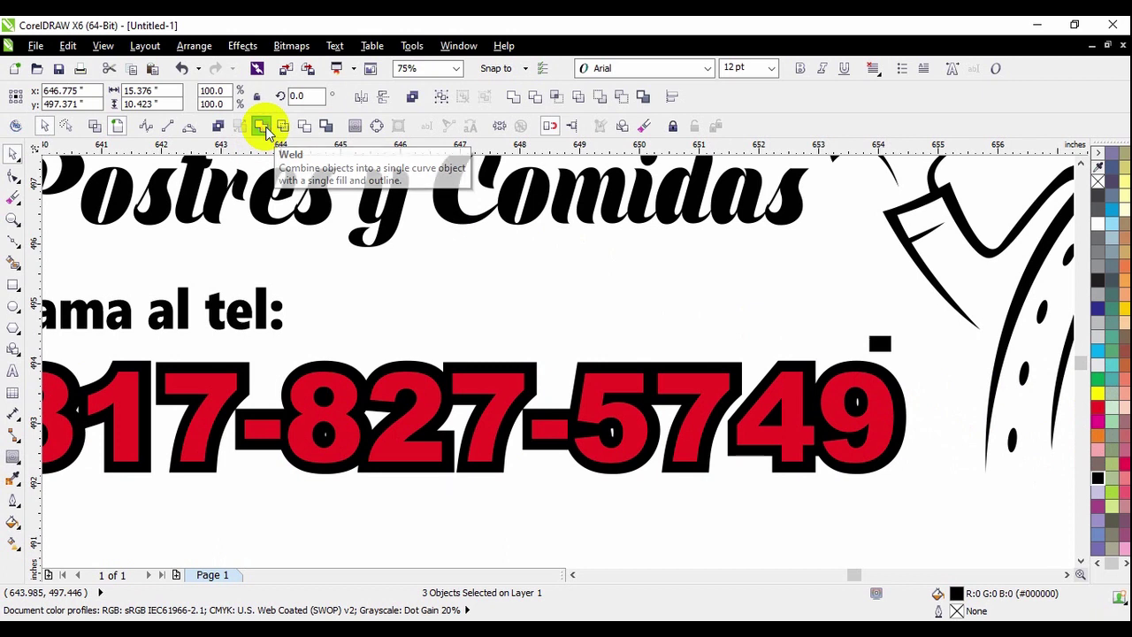
Step: Try moving the welded black contour and rectangles away from the red text, and undo the move
key(Escape)
scroll(874, 358, down, 2)
drag(874, 359, 782, 422)
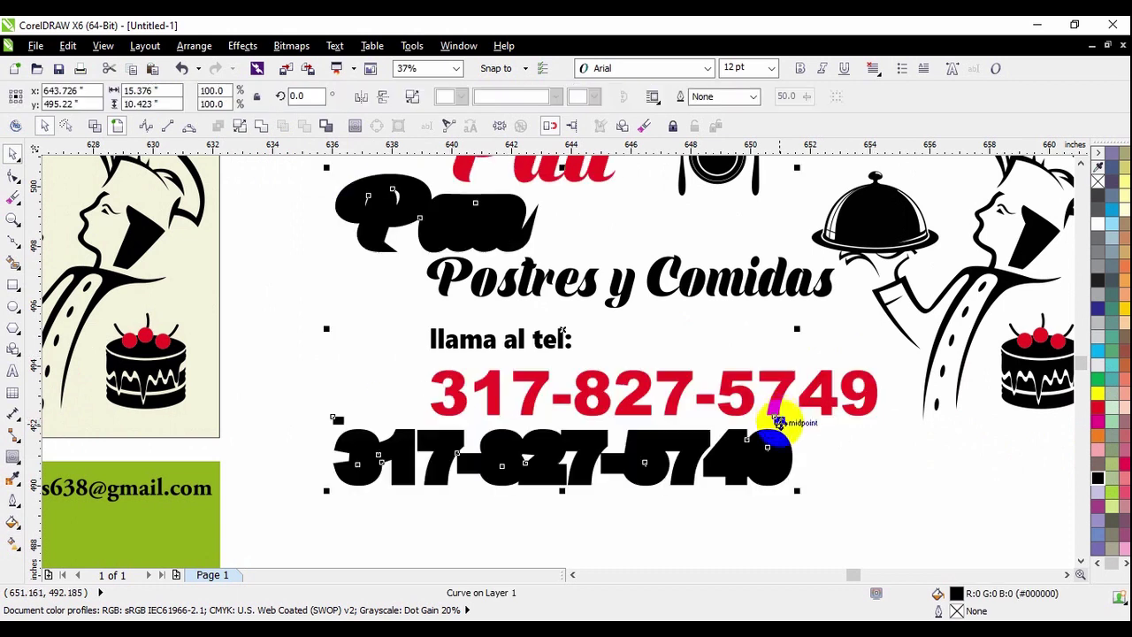
click(351, 413)
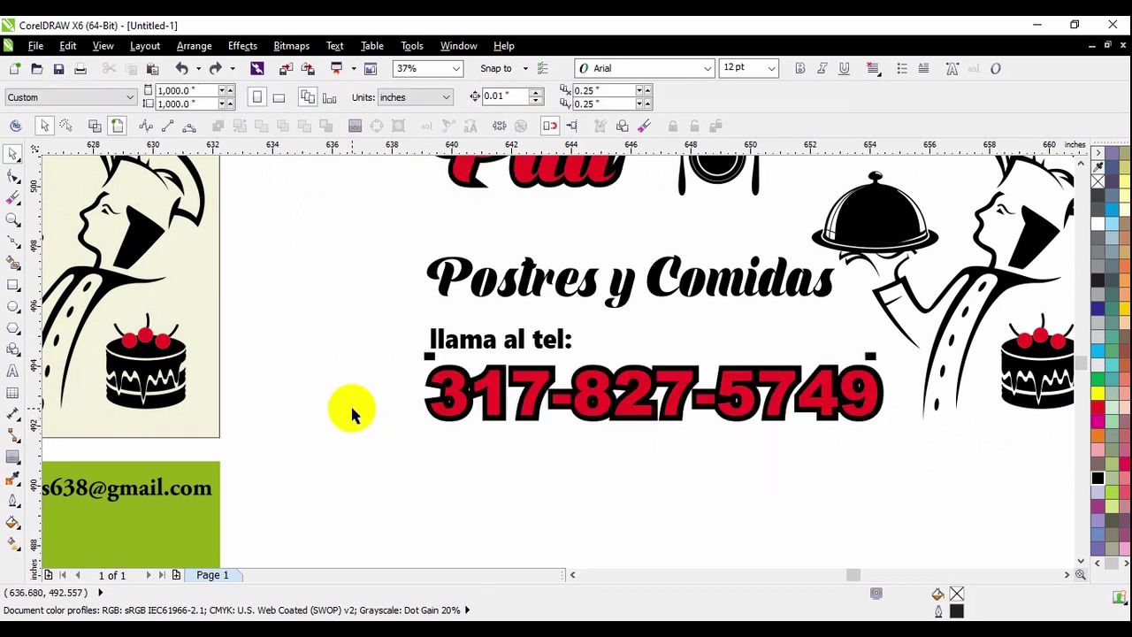
Step: Paste the copied pair of small rectangles and fill them with red
right_click(562, 468)
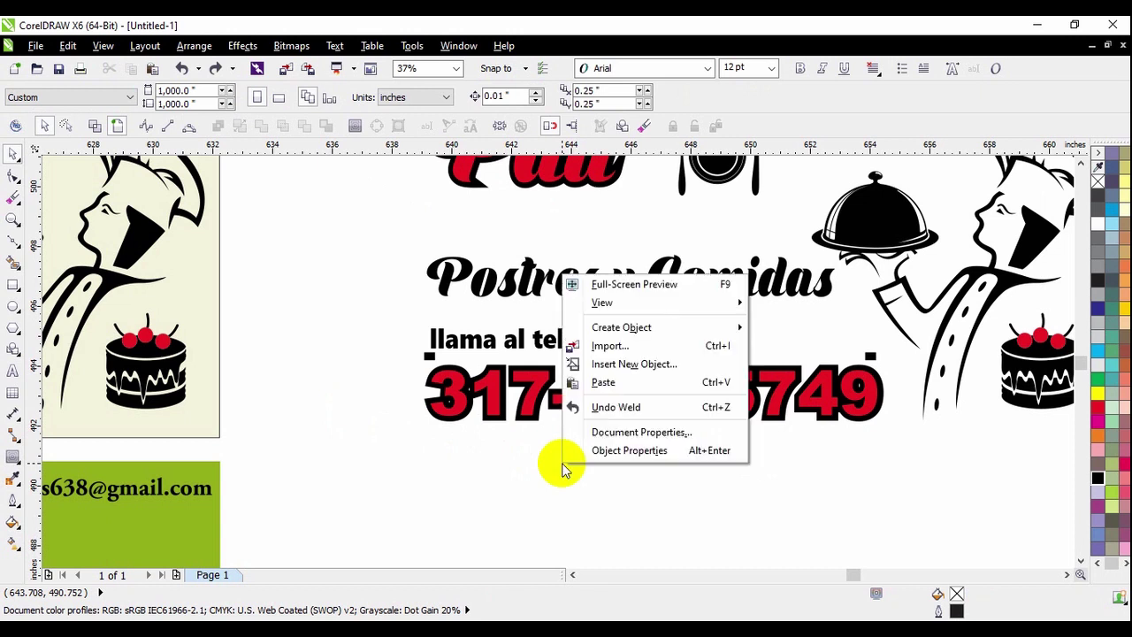
click(619, 383)
scroll(422, 362, up, 2)
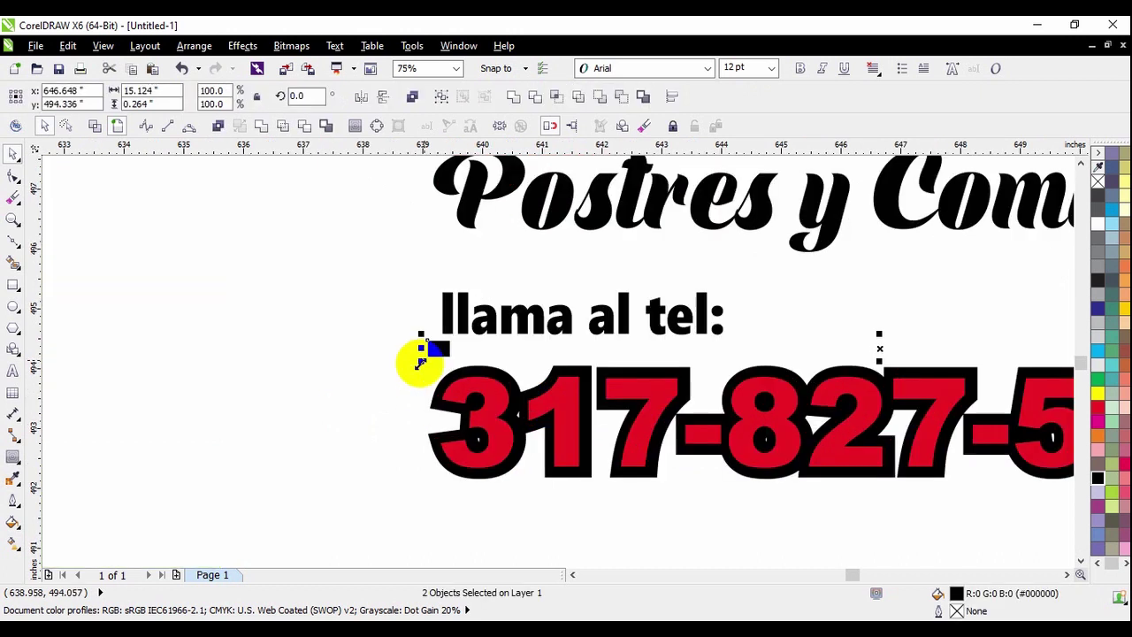
click(1095, 411)
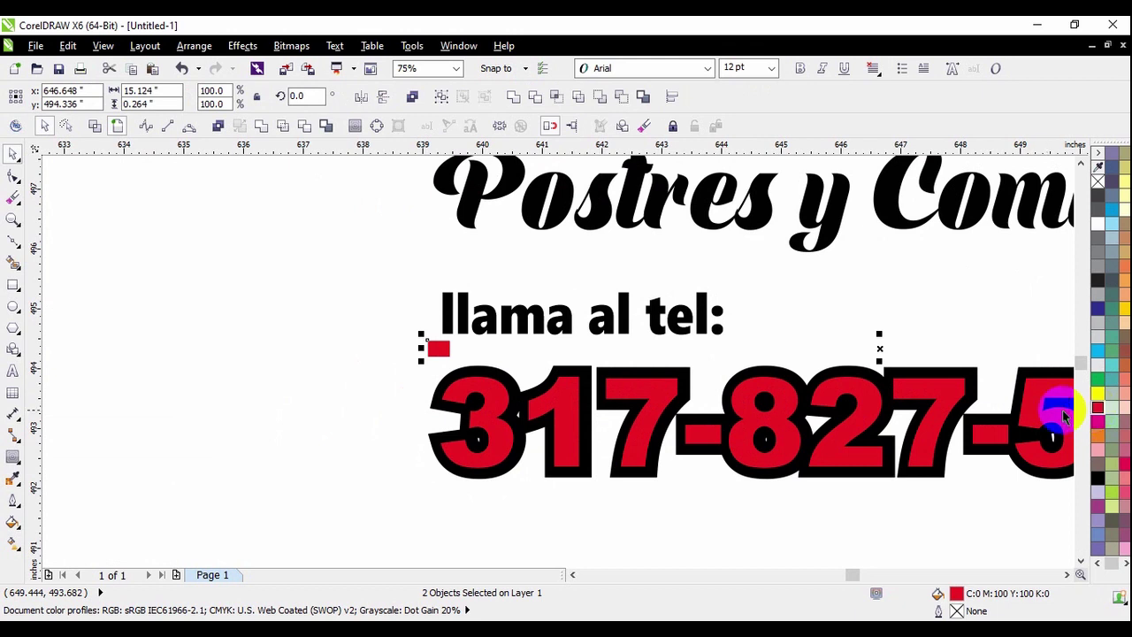
Step: Add the red Pau lettering and phone number to the two selected red rectangles and weld them into one object
scroll(446, 349, up, 1)
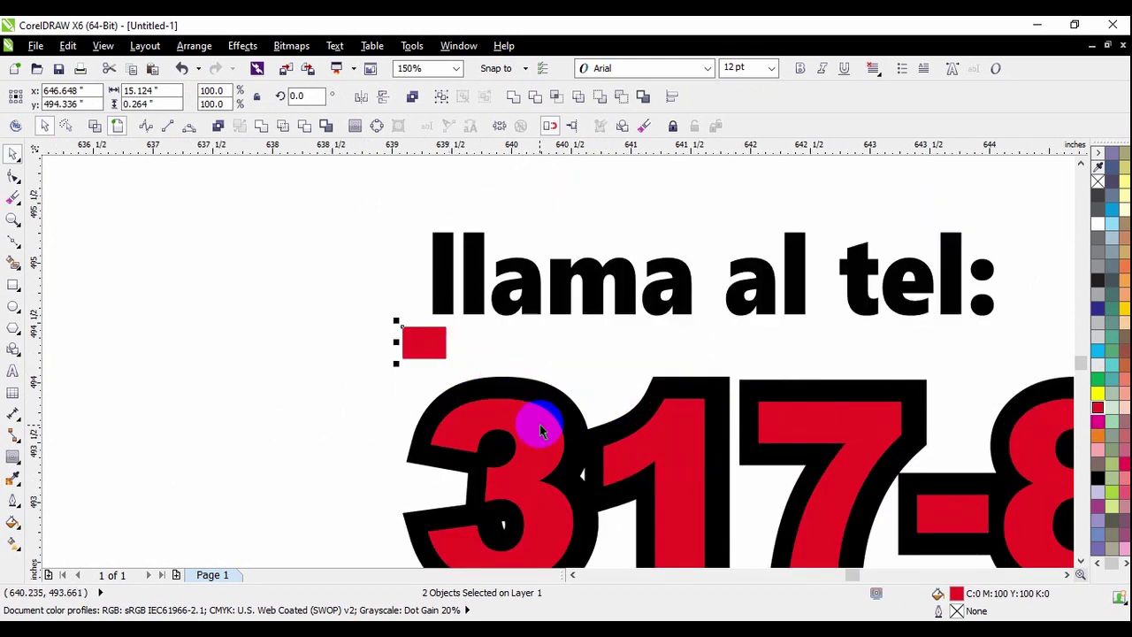
scroll(402, 358, down, 1)
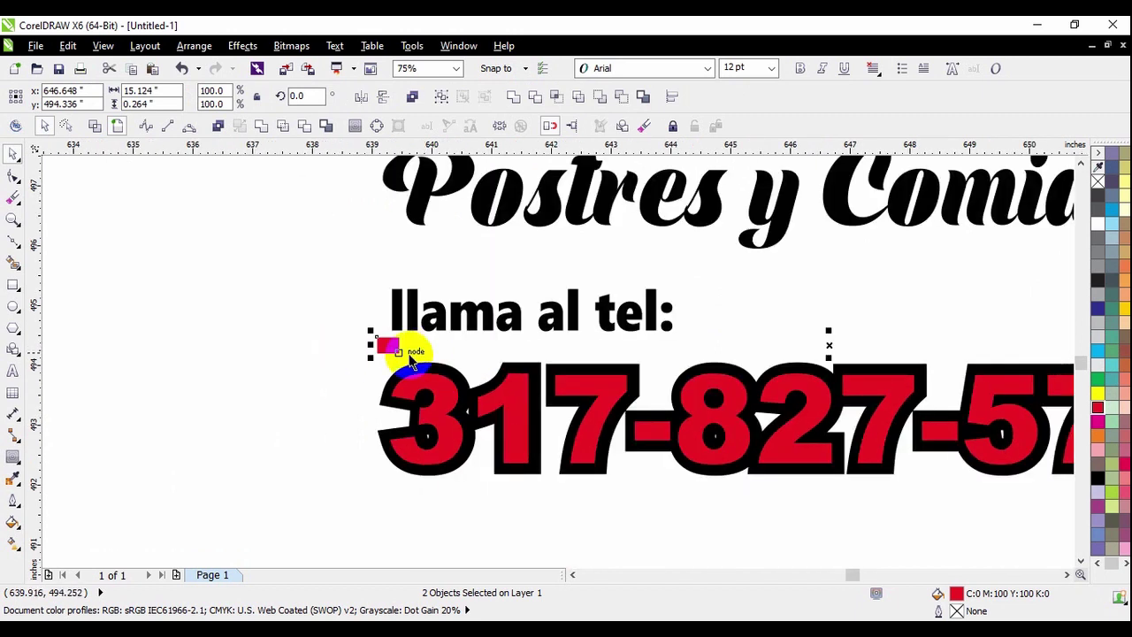
shift+click(447, 400)
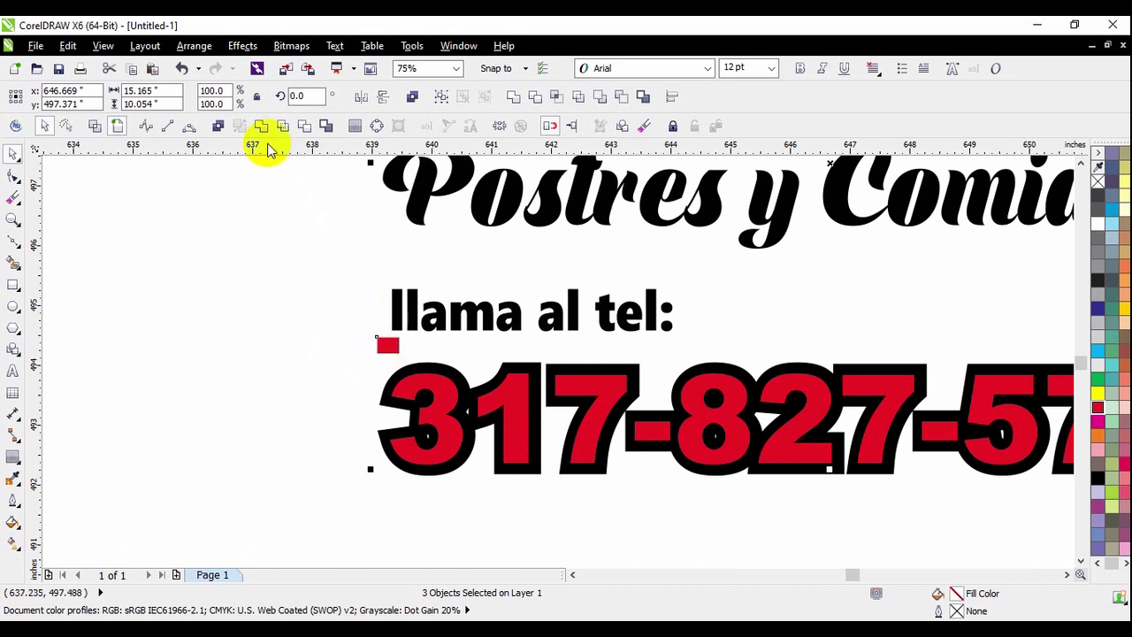
click(341, 380)
scroll(345, 389, down, 3)
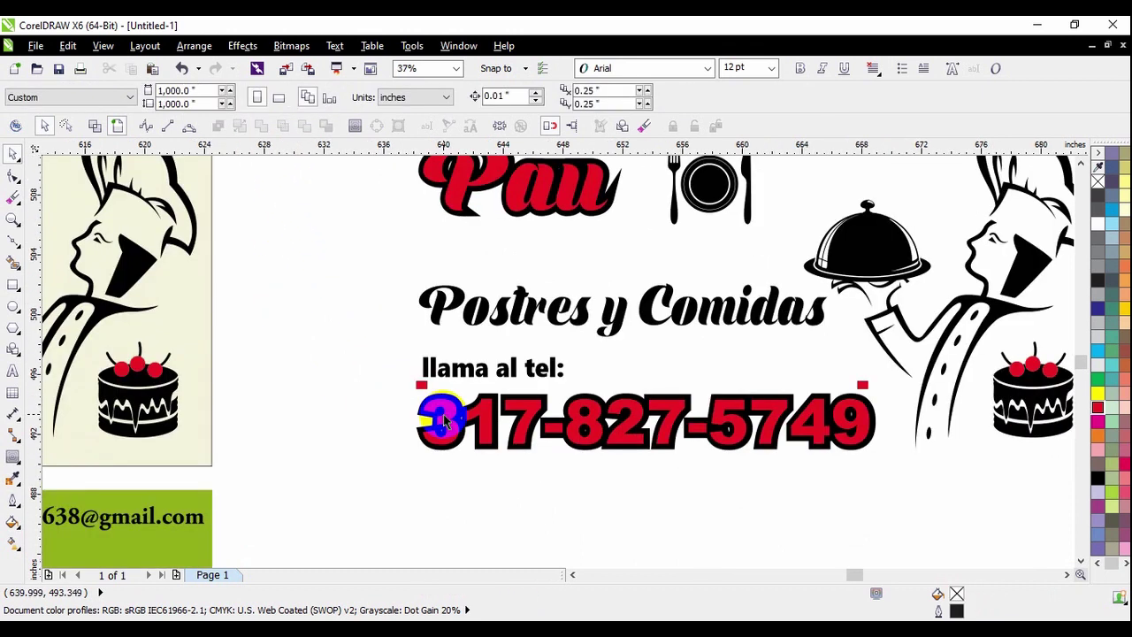
Step: Try moving the welded red lettering and rectangles away from the black contour, and undo the moves
drag(486, 423, 899, 400)
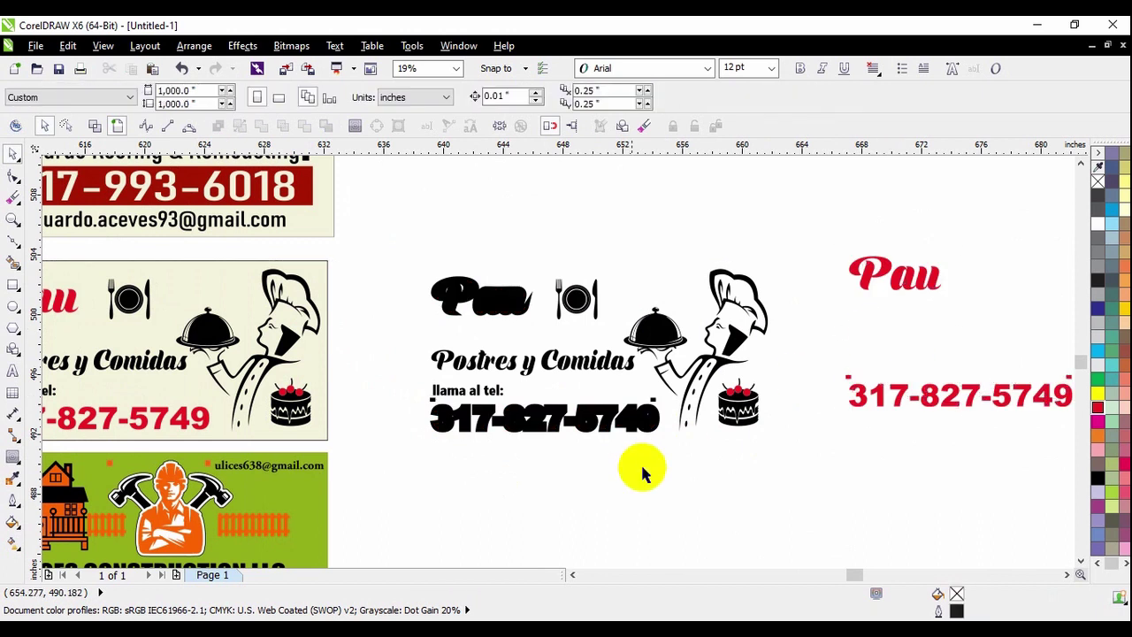
scroll(484, 424, up, 2)
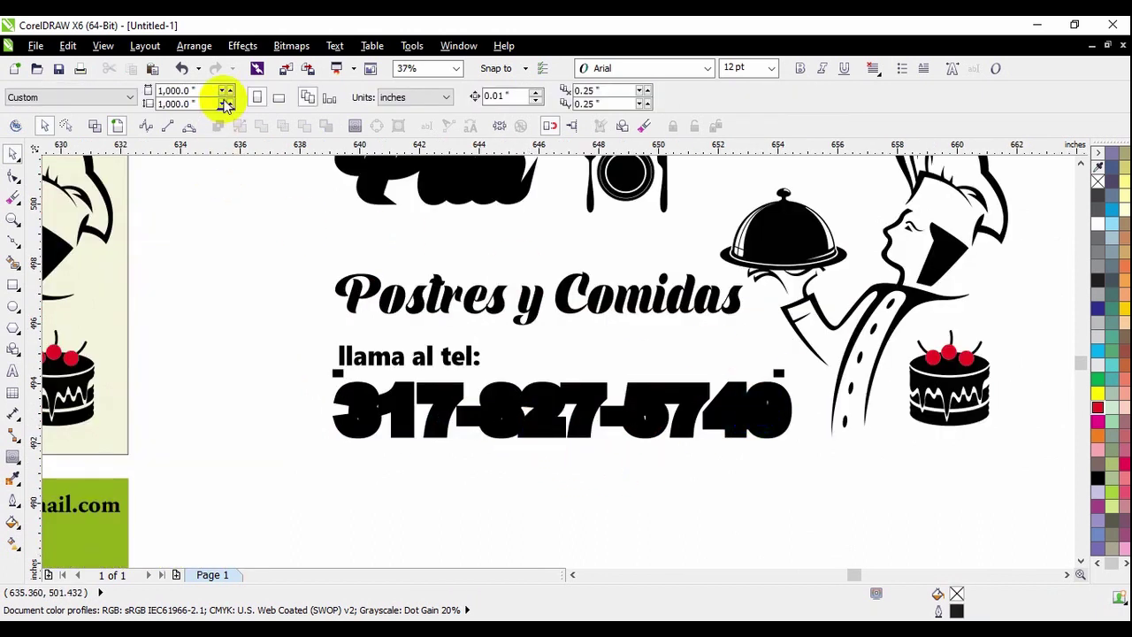
click(182, 69)
click(548, 464)
scroll(535, 459, down, 2)
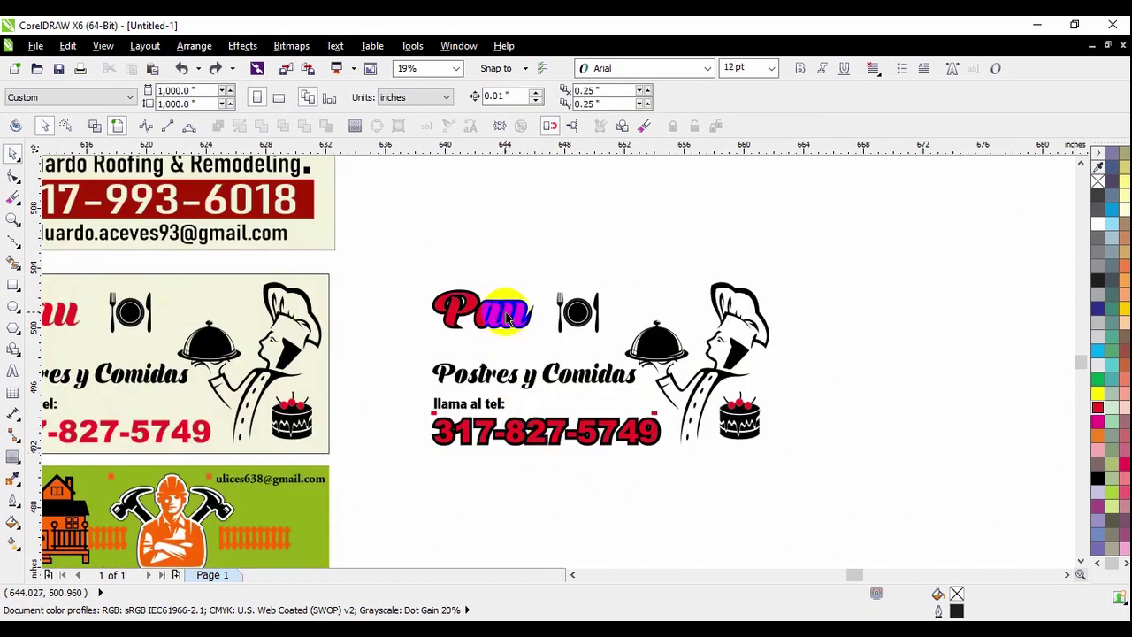
scroll(521, 325, up, 2)
drag(518, 316, 511, 417)
click(181, 69)
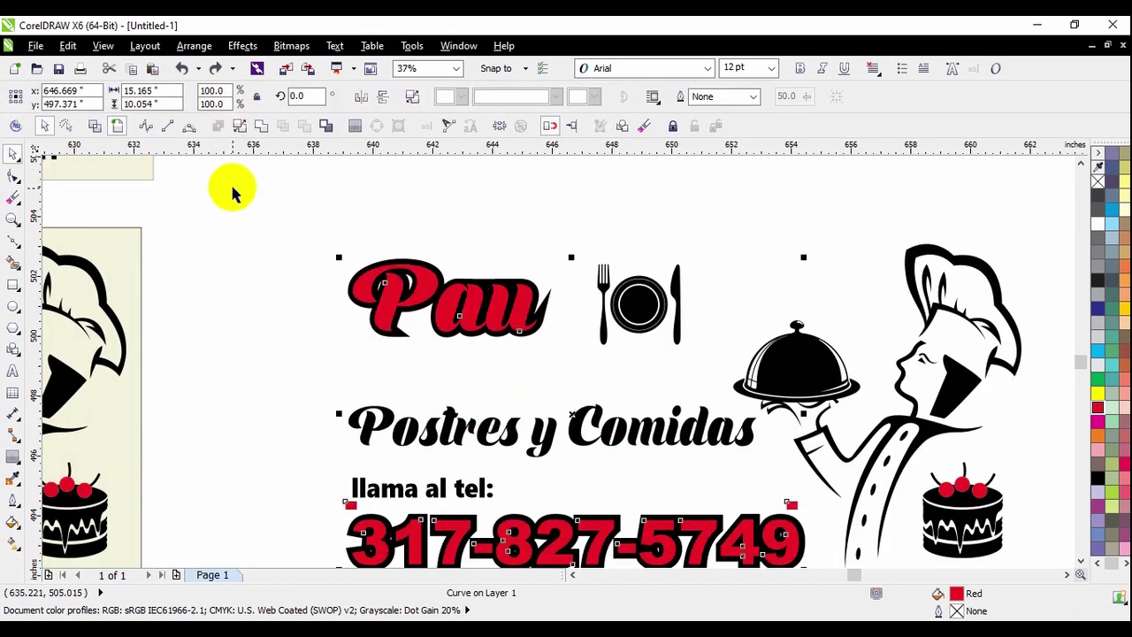
click(430, 258)
scroll(366, 291, up, 2)
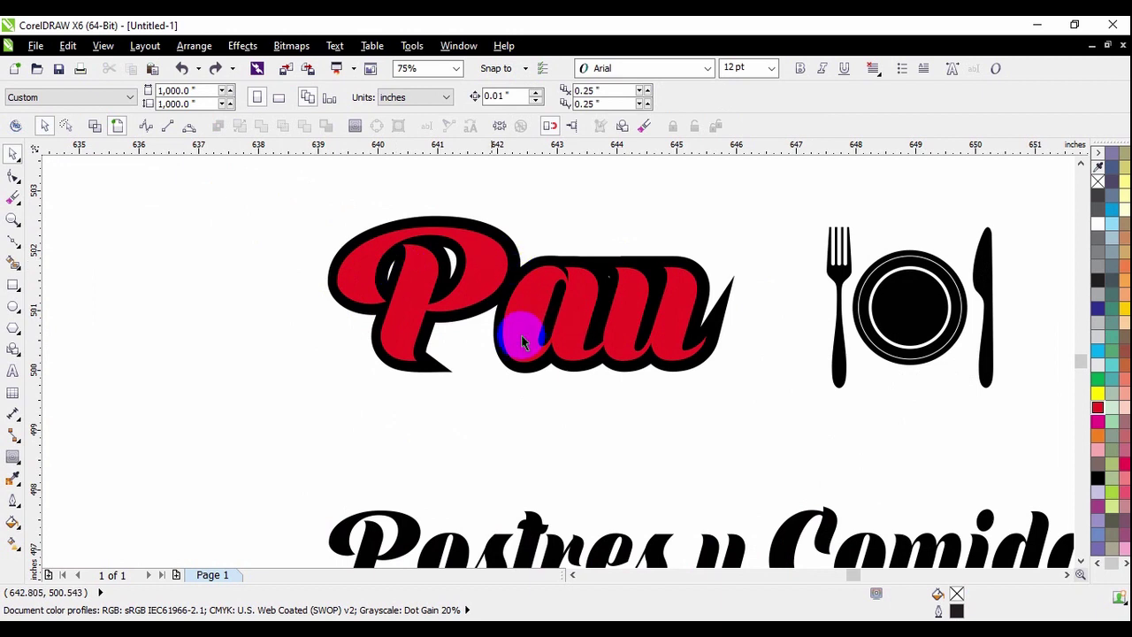
scroll(690, 310, down, 2)
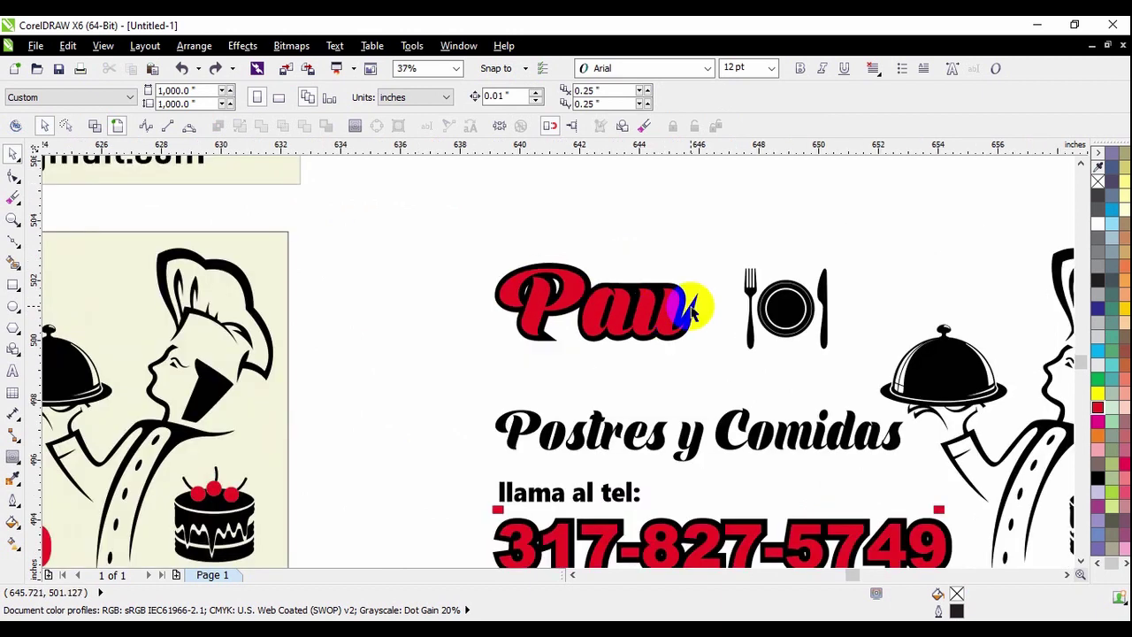
scroll(691, 309, down, 1)
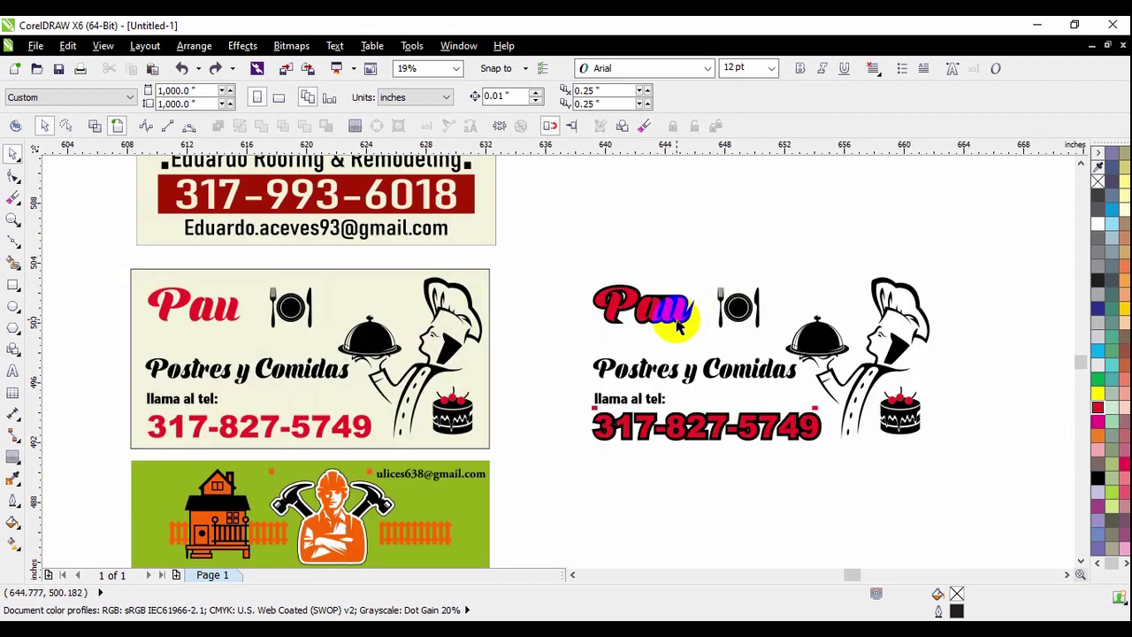
Step: Delete the separated copy of the Pau design beside the sign cards
scroll(619, 310, down, 1)
drag(587, 264, 873, 452)
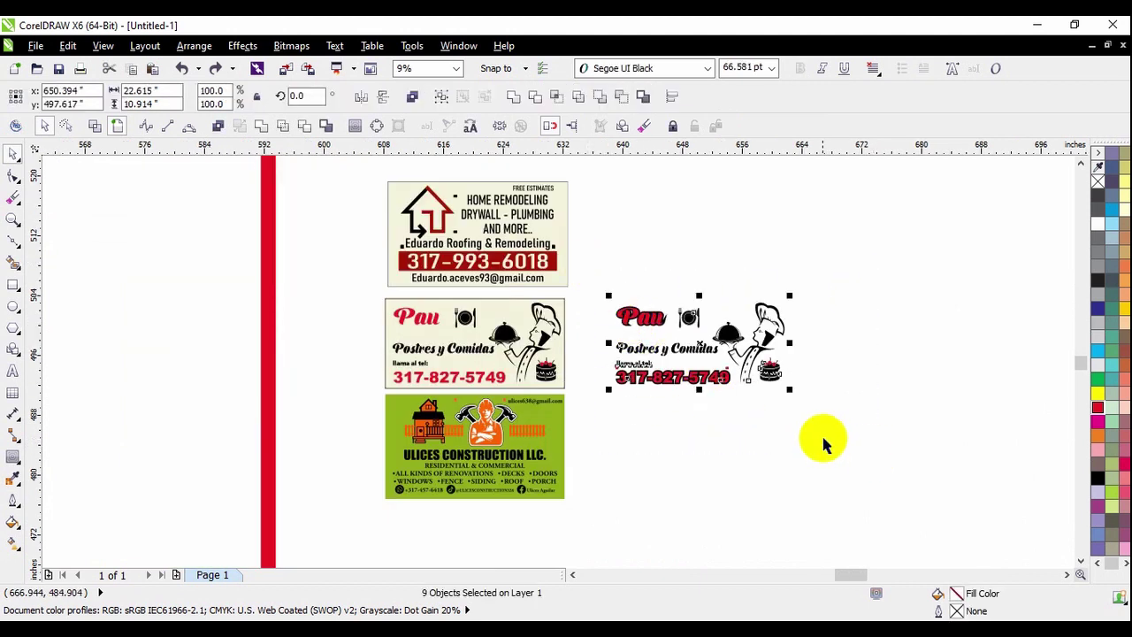
key(Delete)
Step: Delete the Pau and Ulices Construction sign cards, leaving only the roofing and remodeling card beside the red line
scroll(478, 482, up, 2)
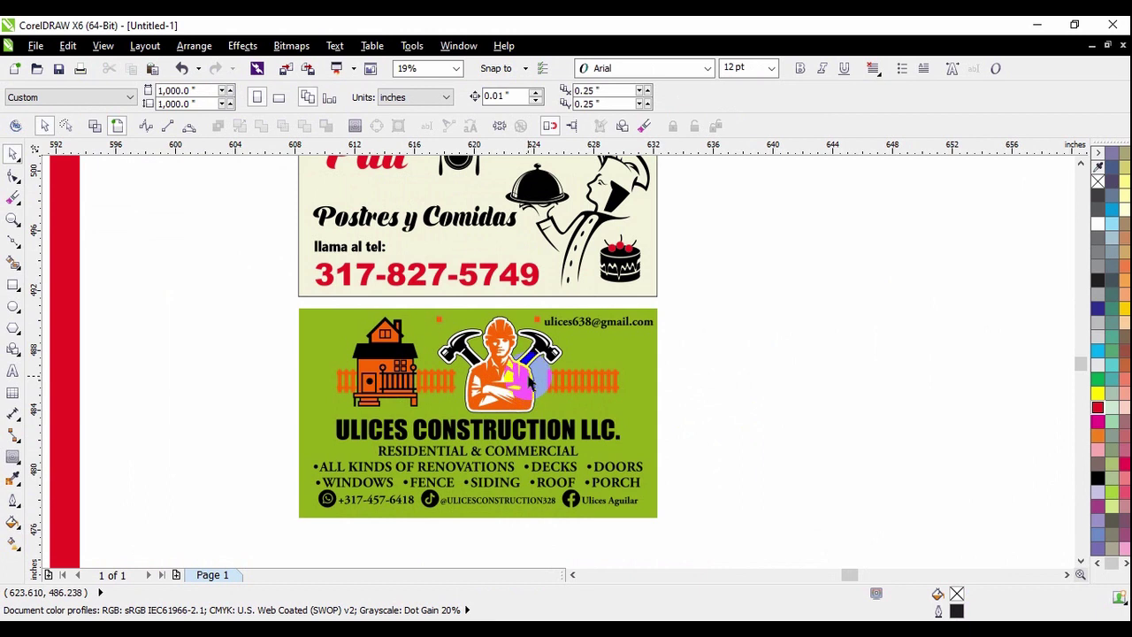
scroll(529, 380, up, 2)
scroll(567, 348, up, 2)
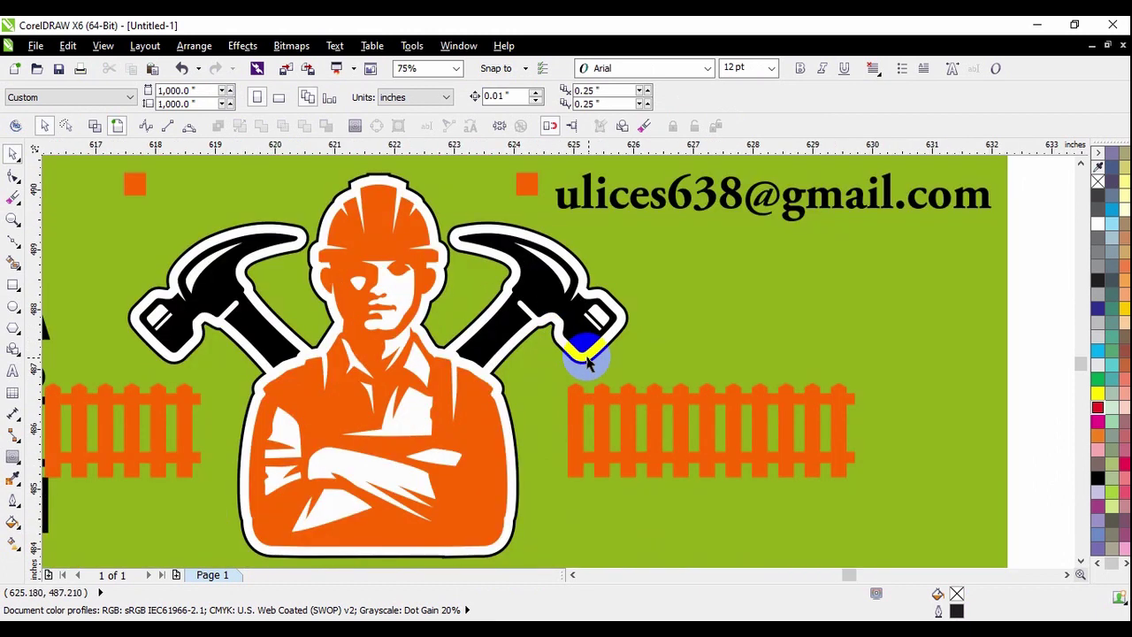
scroll(606, 455, down, 4)
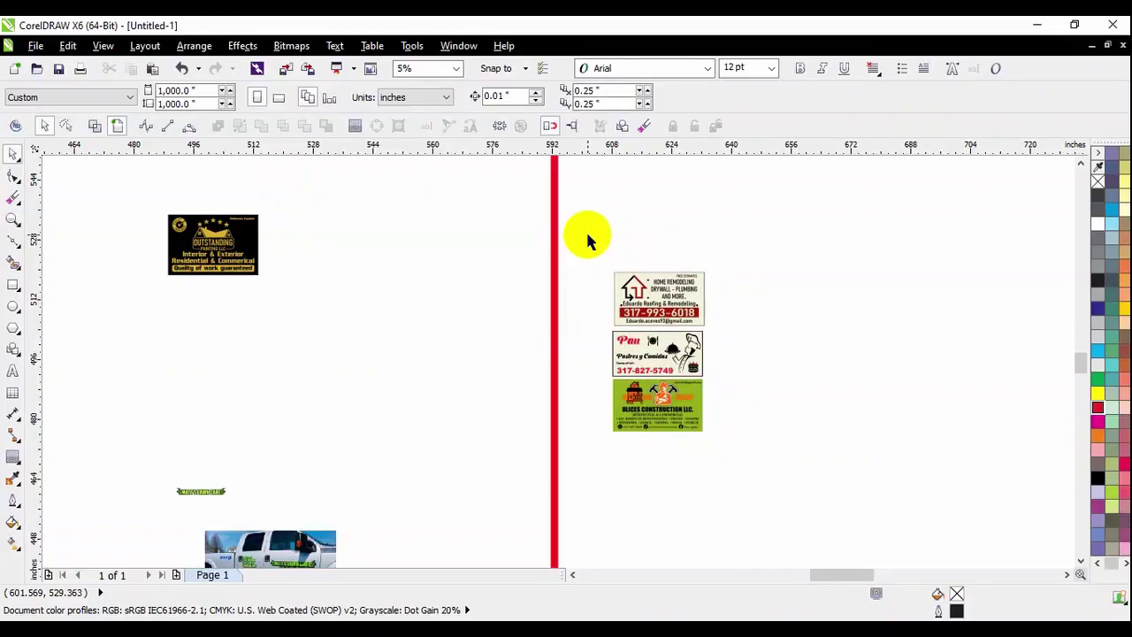
drag(588, 236, 779, 478)
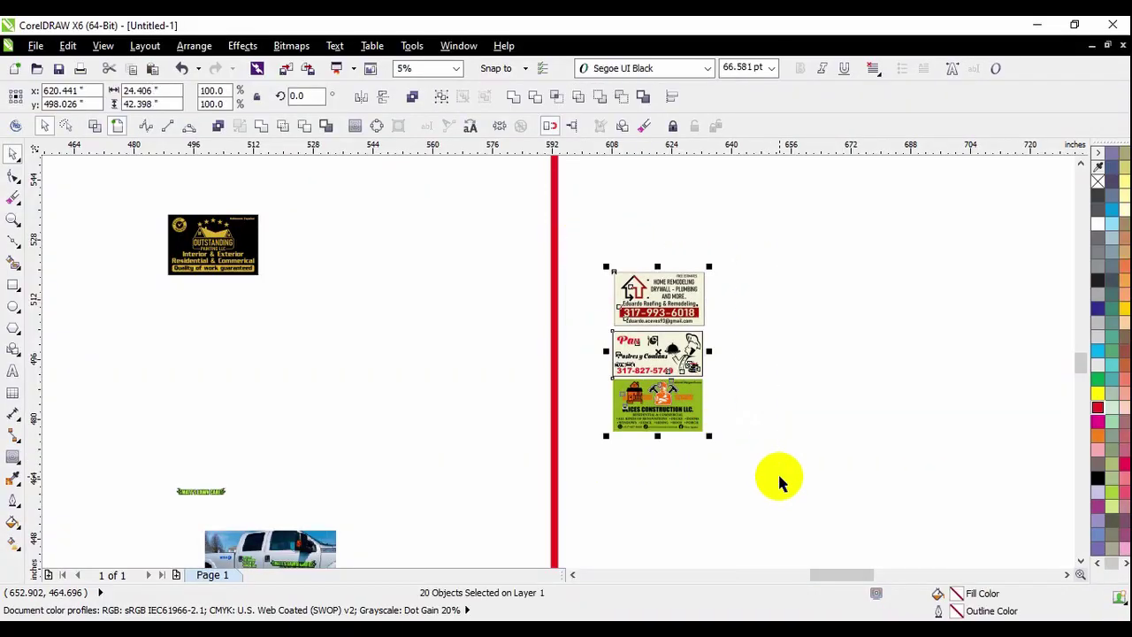
drag(598, 324, 747, 453)
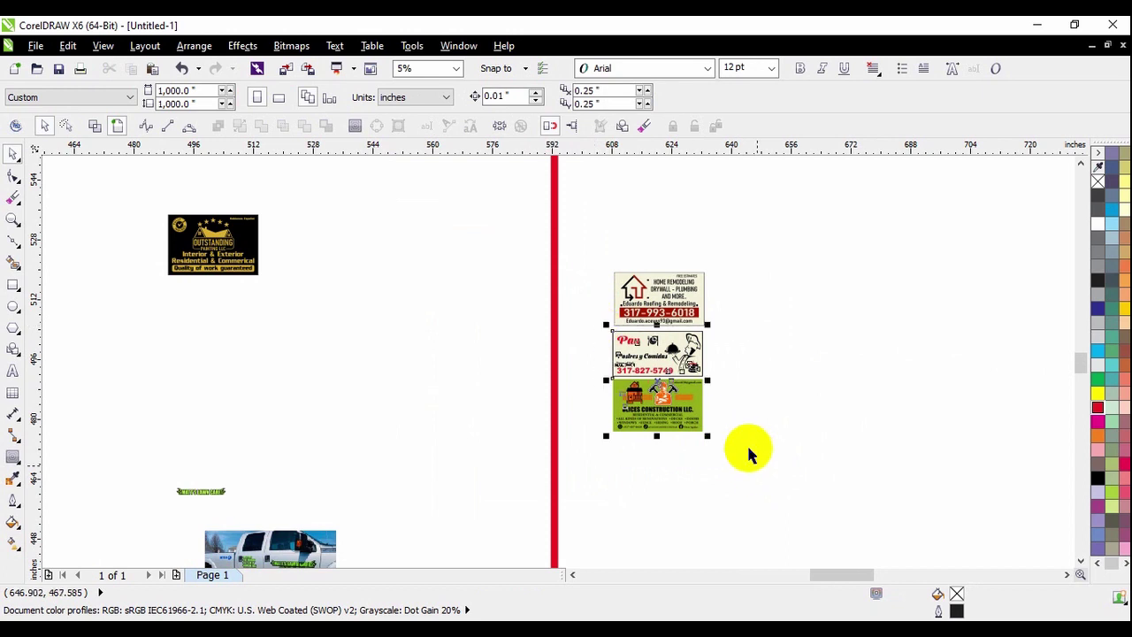
Step: Try moving the black lettering layer off the roofing card, and undo the move
scroll(646, 310, up, 3)
scroll(581, 314, down, 1)
scroll(583, 301, up, 1)
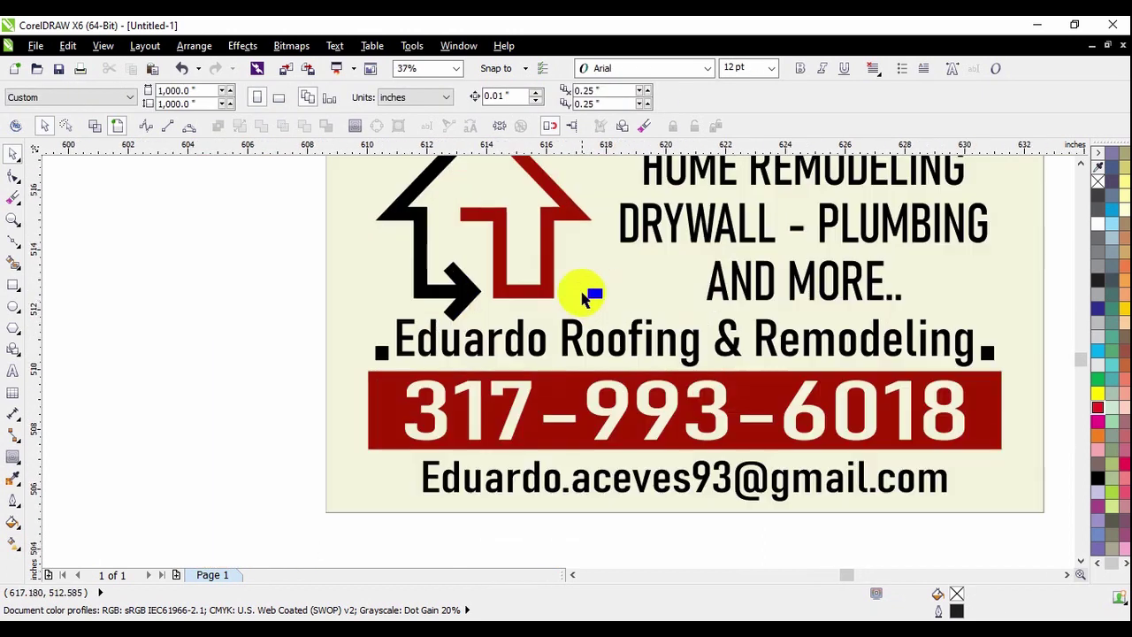
scroll(594, 299, down, 1)
drag(593, 303, 864, 349)
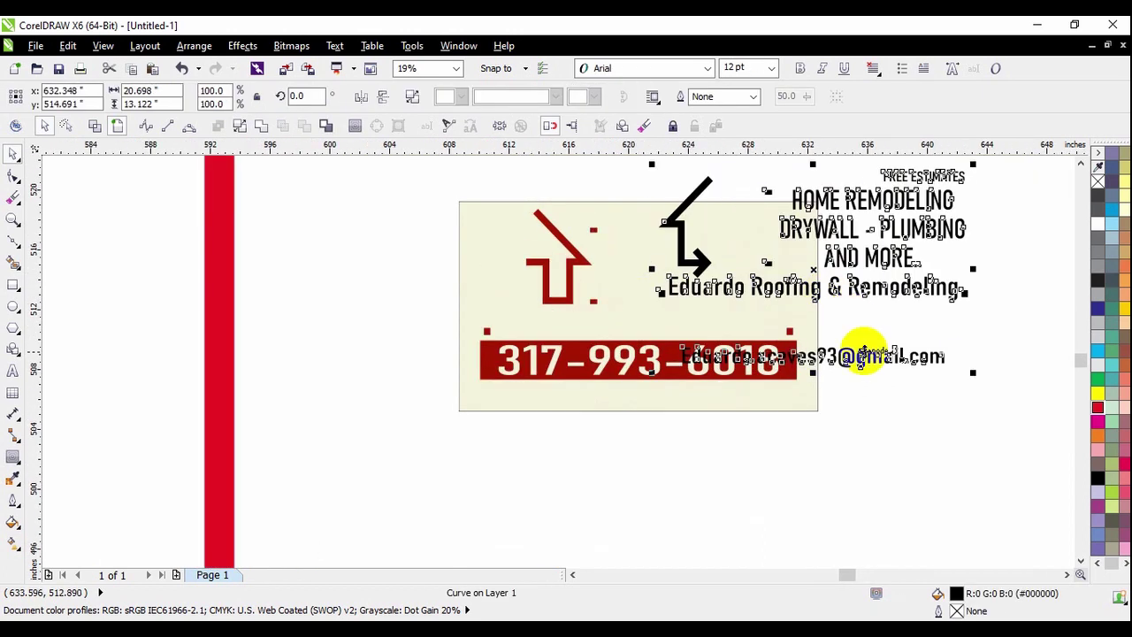
key(Escape)
Step: Delete the beige background rectangle behind the roofing design
click(810, 355)
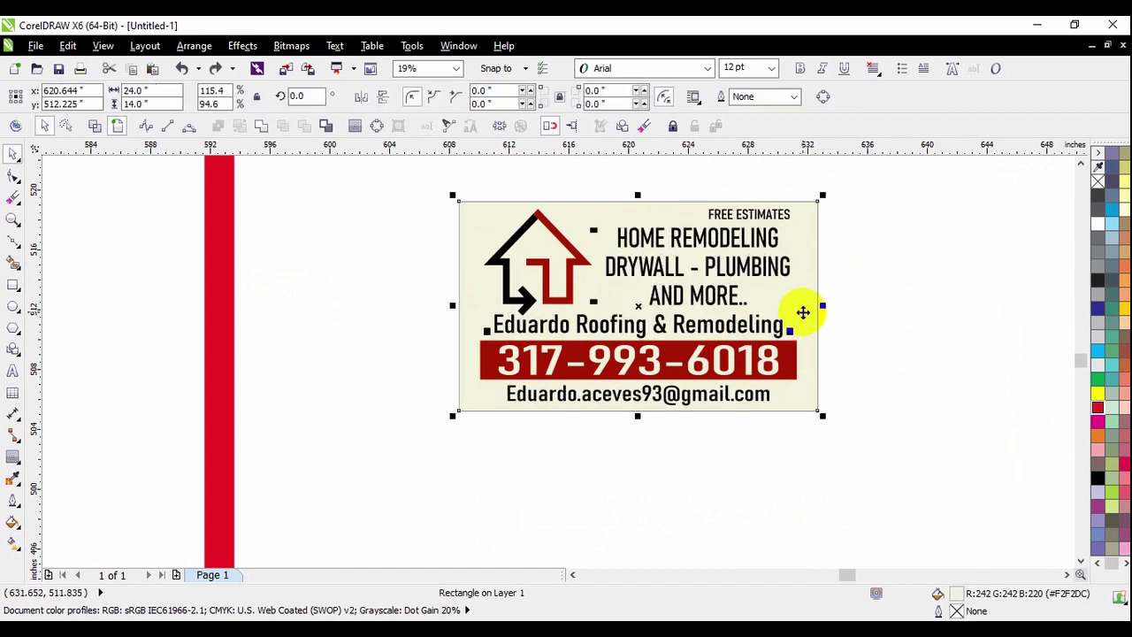
click(829, 411)
click(803, 308)
key(Delete)
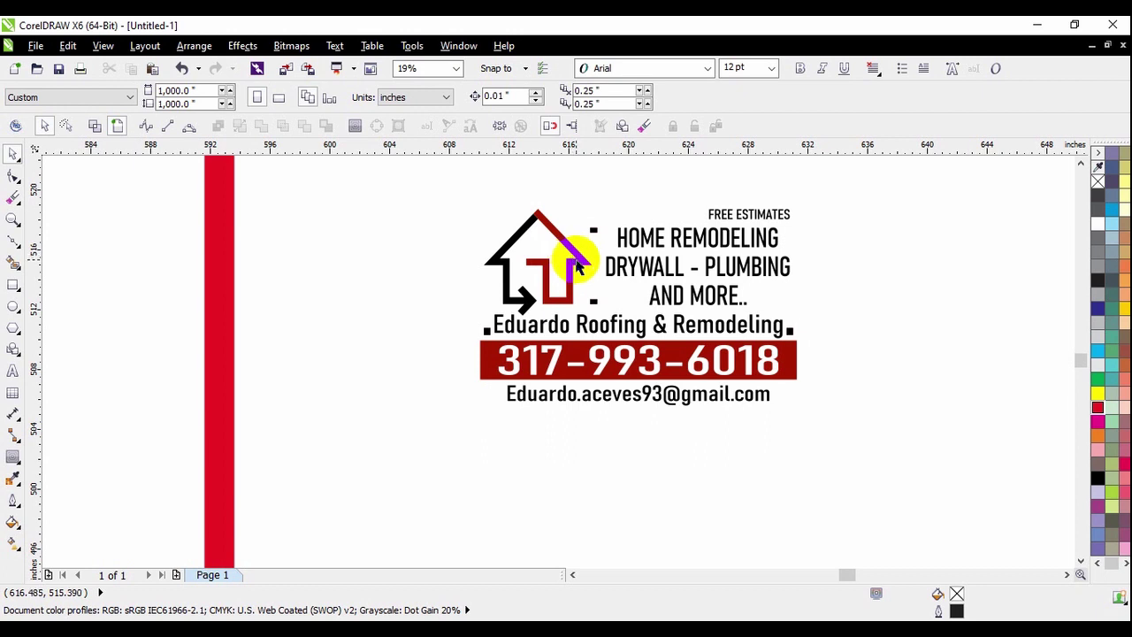
Step: Separate the red half-house and the red phone-number band from the black lettering by moving each clear of it
scroll(576, 265, down, 2)
drag(573, 258, 836, 240)
click(813, 316)
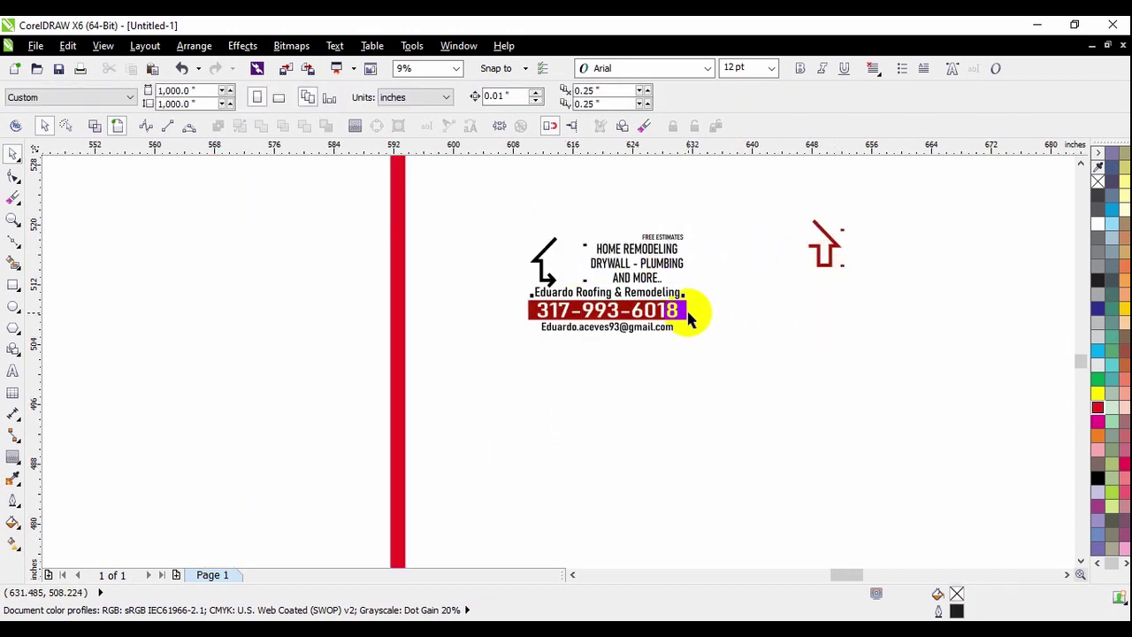
drag(689, 318, 699, 433)
scroll(608, 259, up, 2)
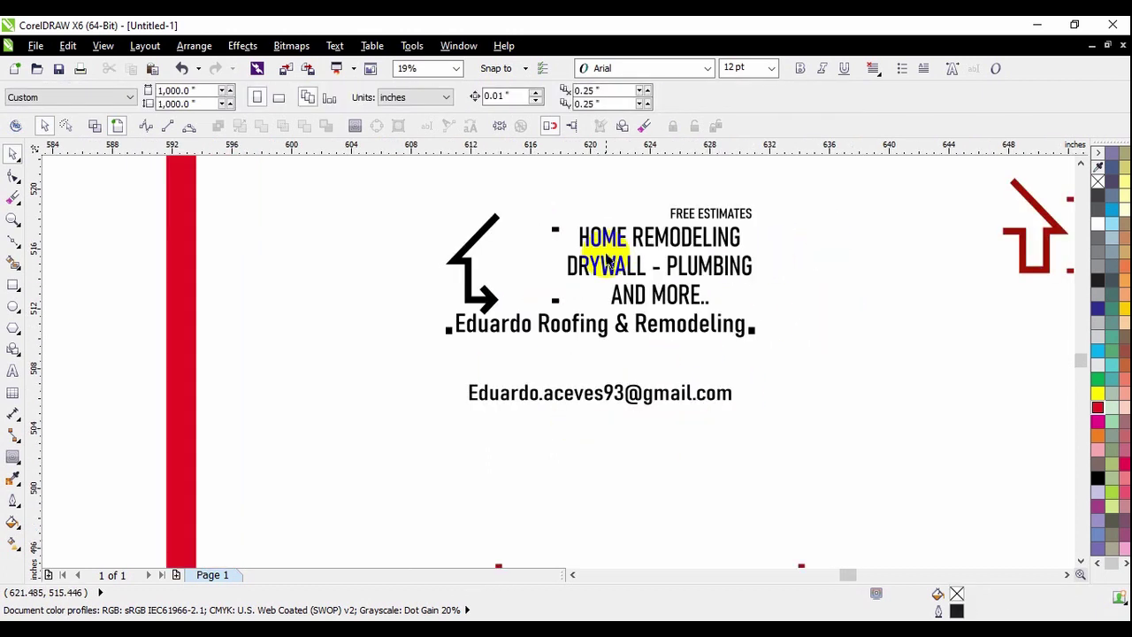
drag(397, 168, 803, 425)
click(946, 343)
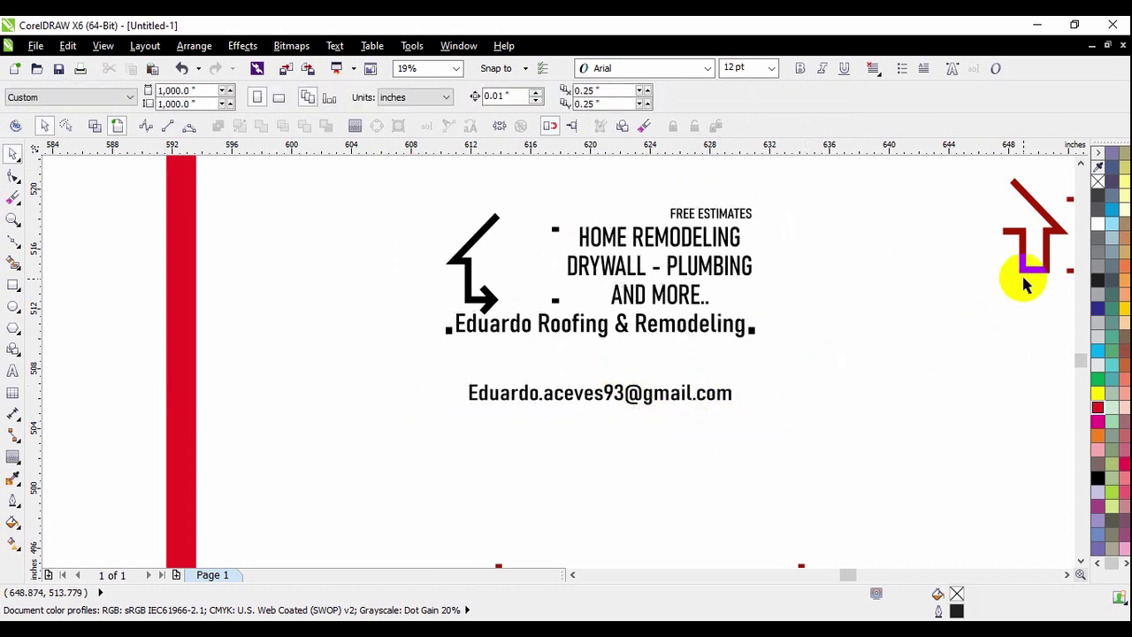
Step: Place the red half-house below the black lettering, next to the red phone-number band
drag(1030, 275, 460, 419)
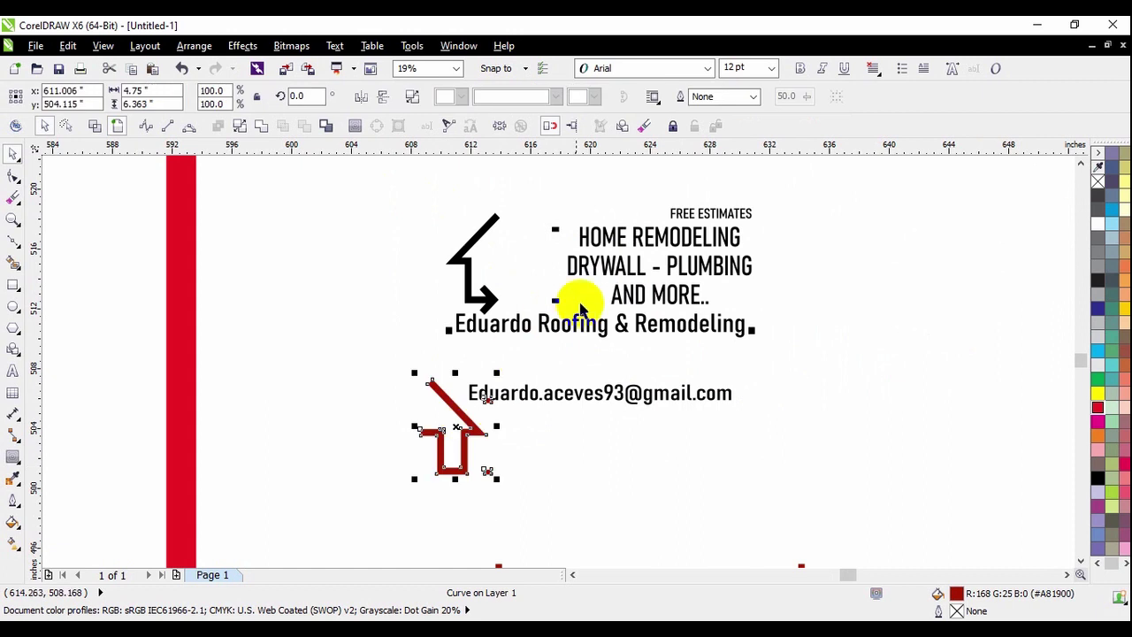
scroll(575, 304, down, 2)
drag(518, 366, 519, 436)
Step: Duplicate the red phone-number band with its registration squares, stacking the copy just above the original
scroll(550, 494, up, 2)
drag(589, 465, 597, 387)
click(625, 414)
scroll(551, 380, up, 2)
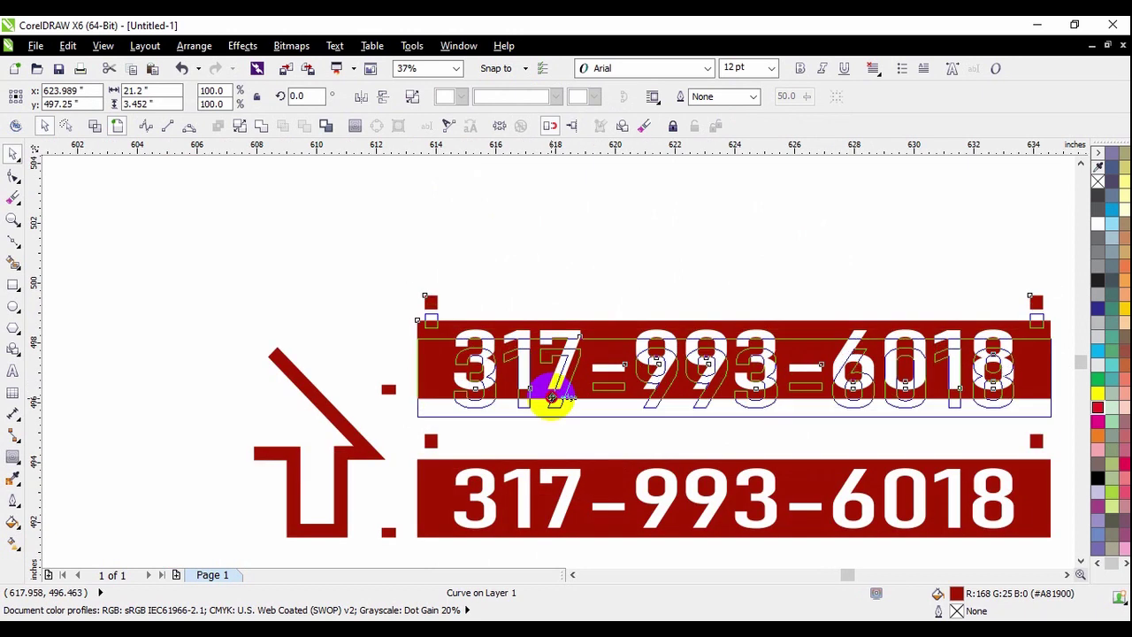
click(597, 308)
scroll(598, 308, down, 2)
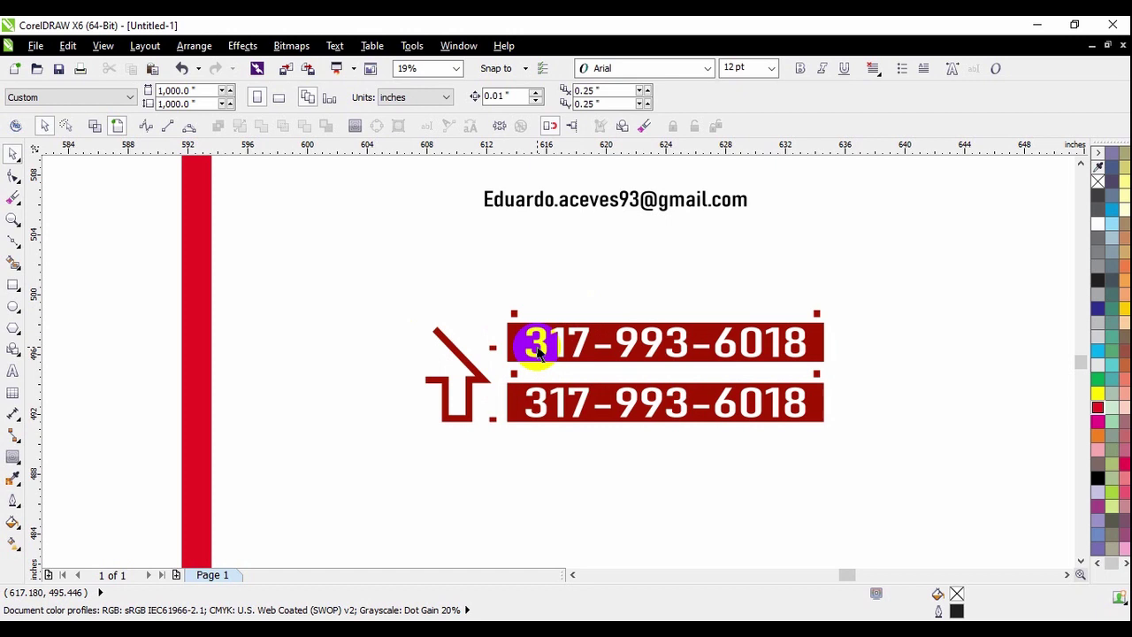
Step: Duplicate the red half-house with its registration rectangles, placing the copy beside the original
drag(473, 373, 389, 366)
click(442, 392)
click(556, 462)
drag(311, 263, 870, 448)
scroll(652, 455, down, 2)
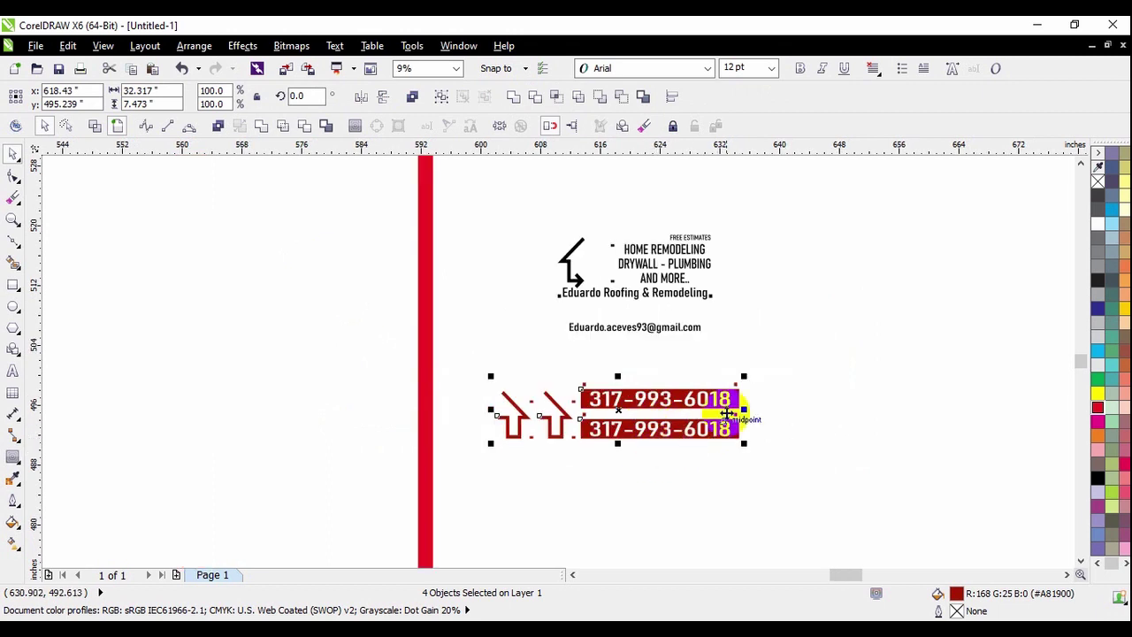
click(708, 367)
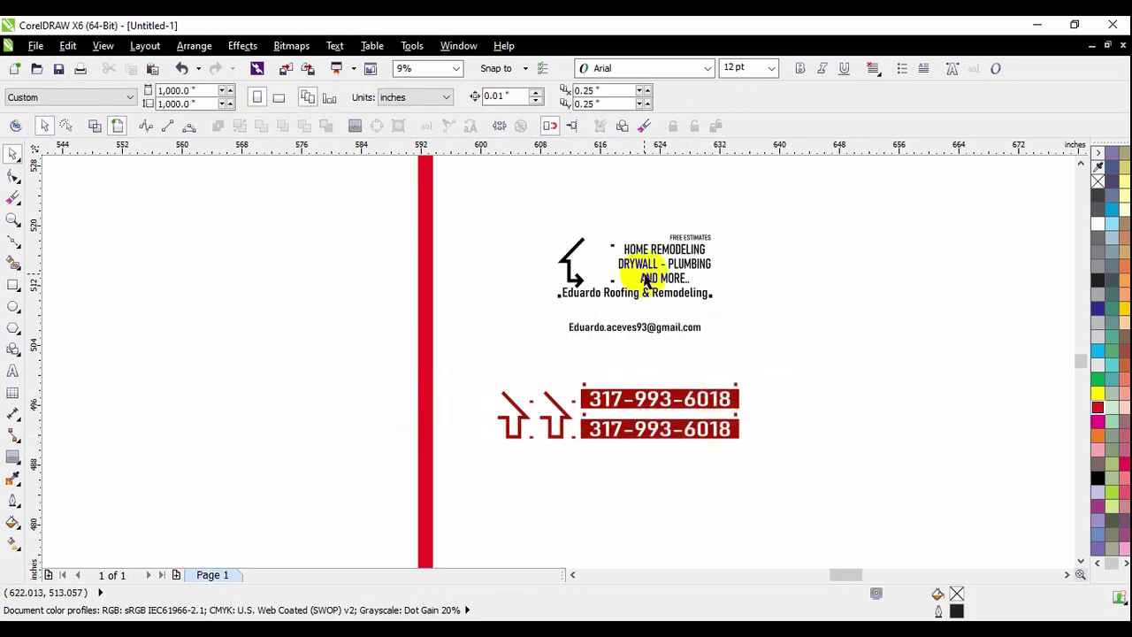
Step: Move one red phone-number band onto the black design, aligning its registration squares exactly over the black ones
scroll(652, 283, up, 2)
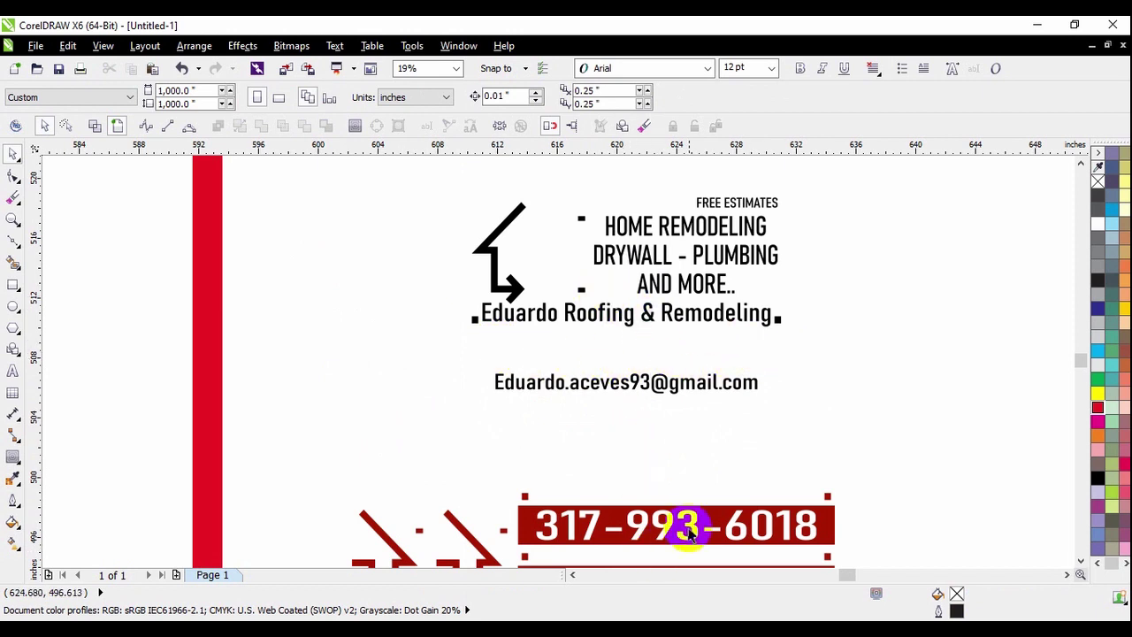
drag(724, 525, 688, 349)
scroll(489, 320, up, 3)
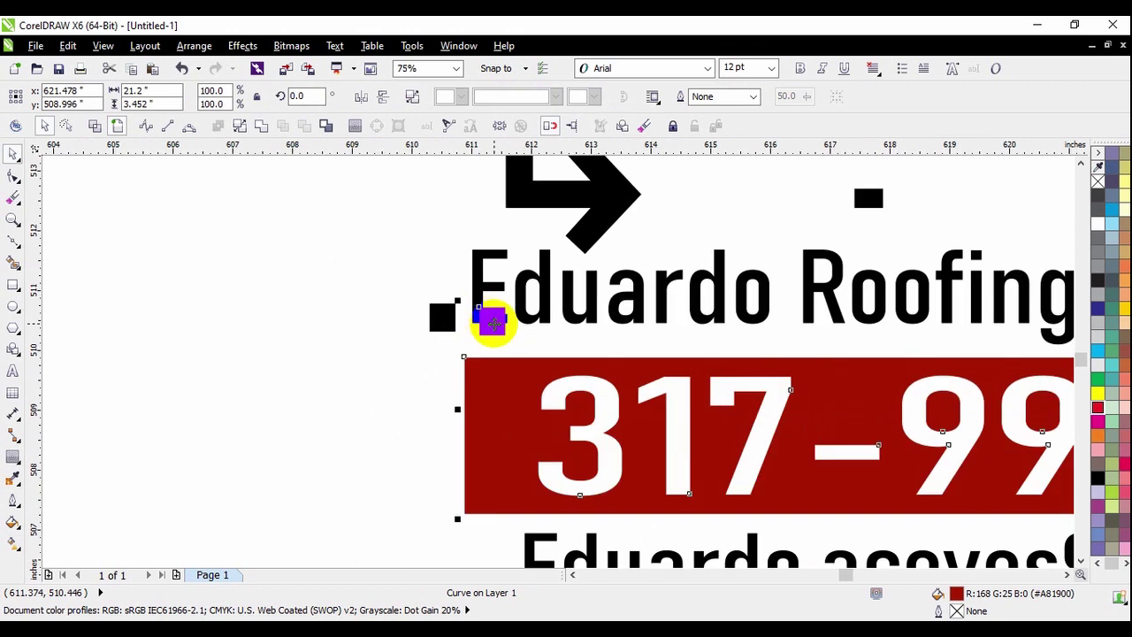
scroll(493, 321, up, 1)
drag(493, 321, 386, 303)
scroll(384, 331, up, 2)
key(Escape)
scroll(420, 321, down, 3)
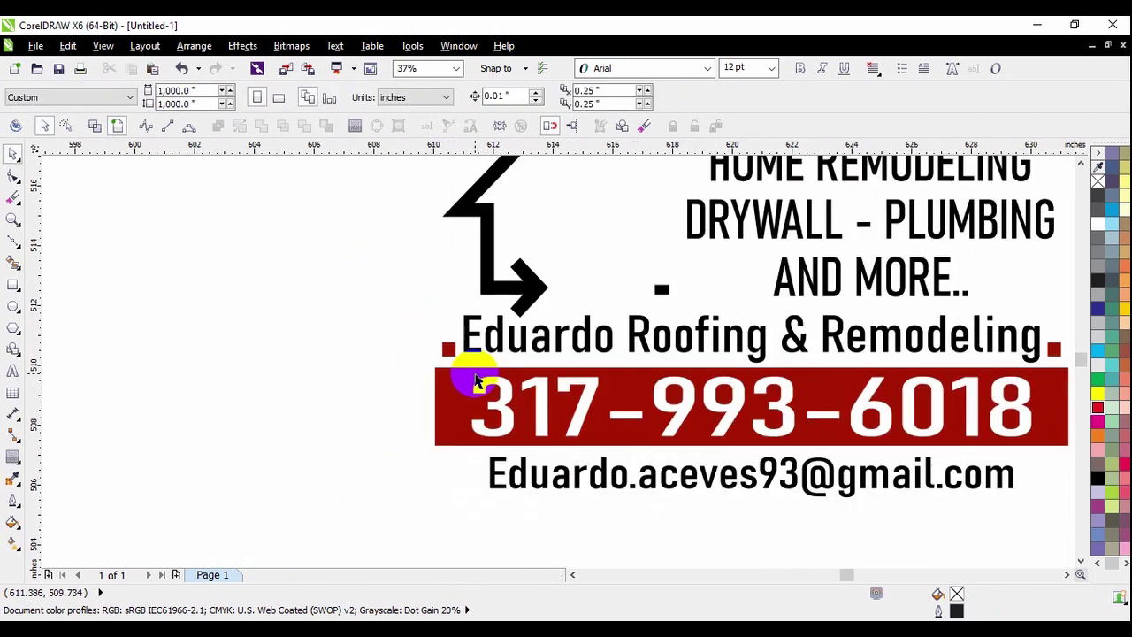
Step: Delete the spare red copies and place the red half-house on the black design, aligning its registration rectangles with the black ones
scroll(475, 380, down, 4)
drag(493, 495, 521, 313)
key(Delete)
scroll(521, 313, up, 2)
scroll(604, 341, up, 1)
mouse_move(596, 313)
mouse_down()
mouse_move(571, 313)
mouse_move(611, 324)
mouse_up()
click(545, 286)
scroll(546, 286, down, 1)
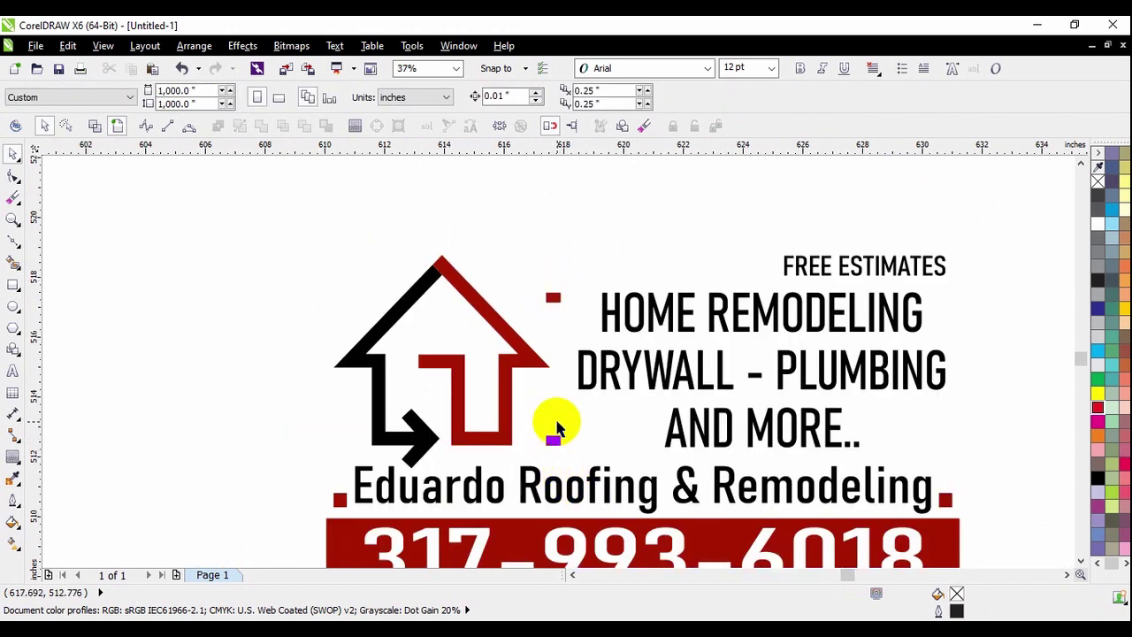
Step: Delete the assembled roofing design with its black and red layers
scroll(633, 300, down, 1)
scroll(690, 327, down, 1)
drag(530, 233, 898, 482)
key(Delete)
Step: Delete the black and gold Outstanding Painting sign card
scroll(858, 389, down, 1)
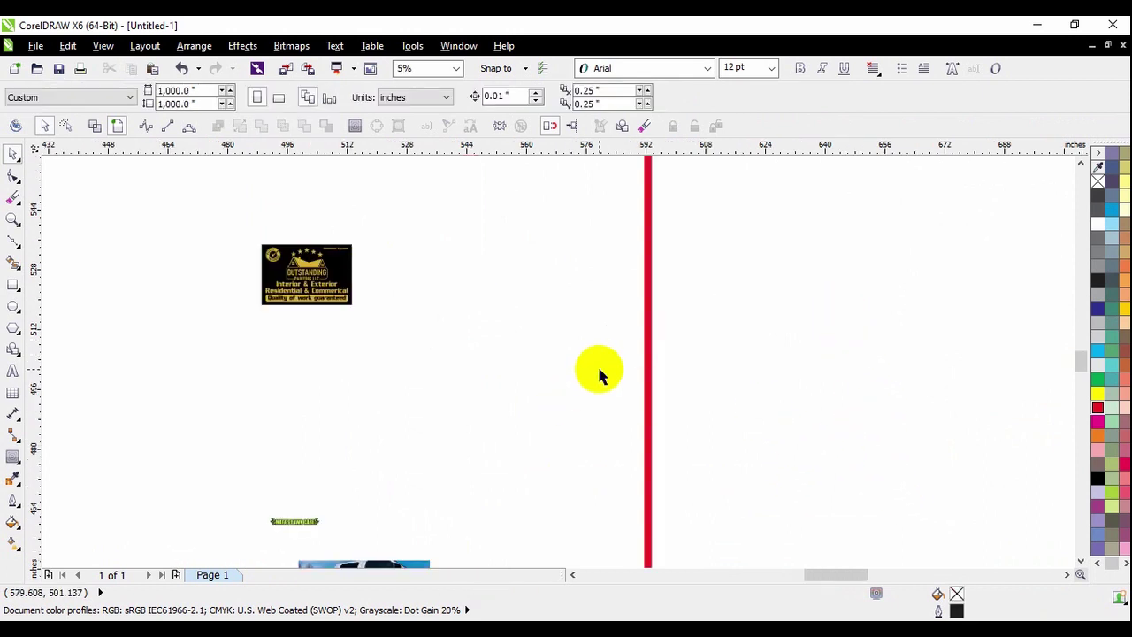
scroll(245, 266, up, 2)
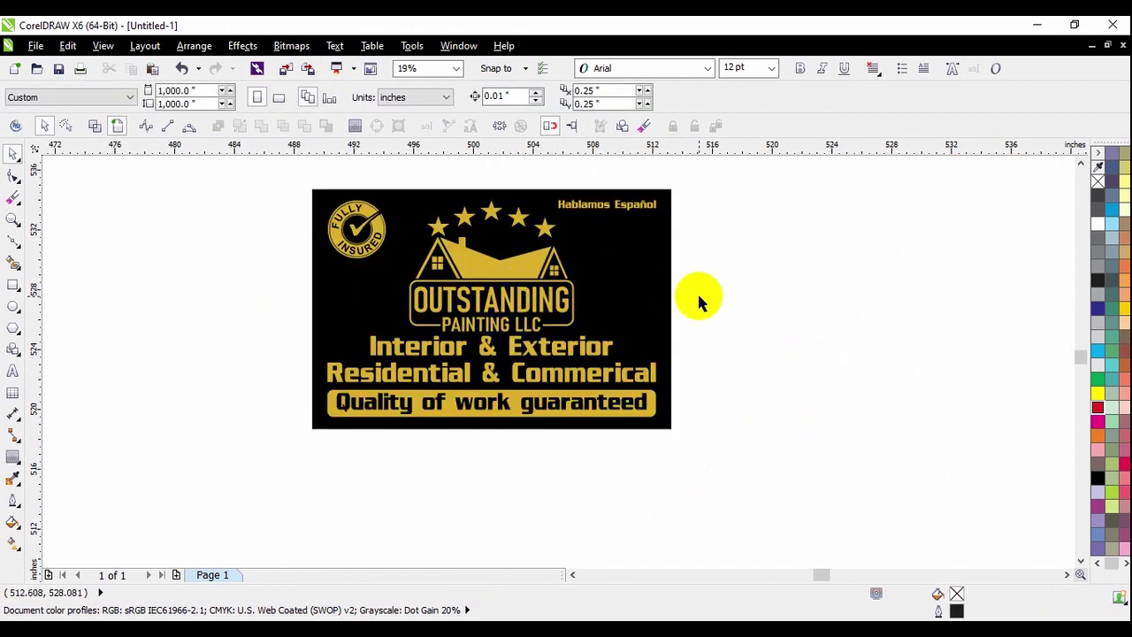
click(502, 277)
click(752, 306)
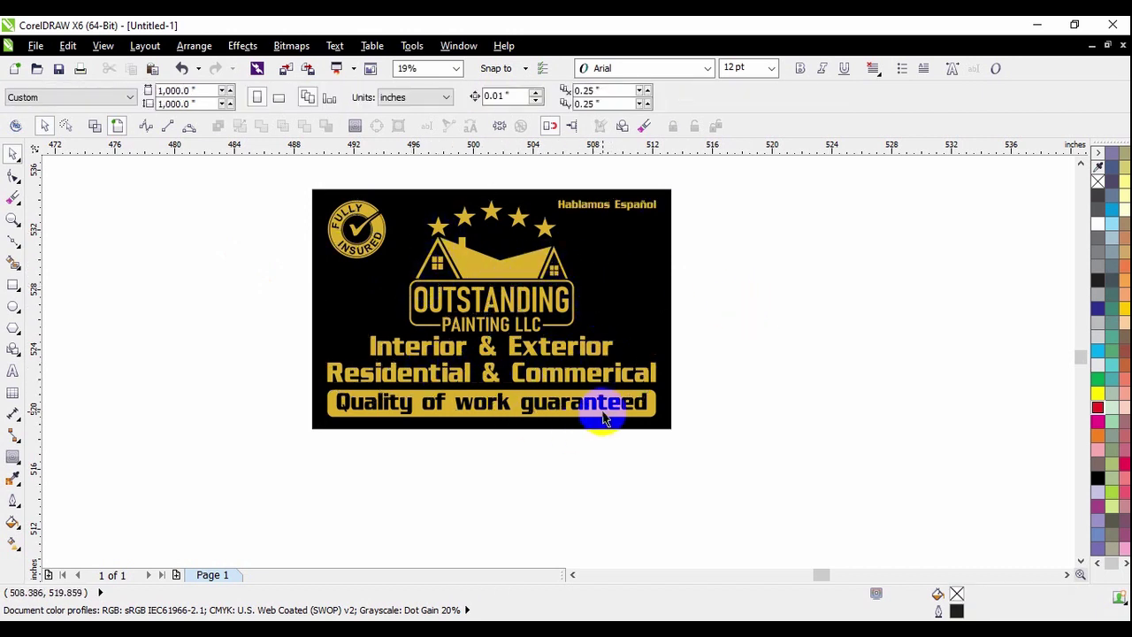
scroll(442, 234, down, 1)
drag(330, 185, 662, 358)
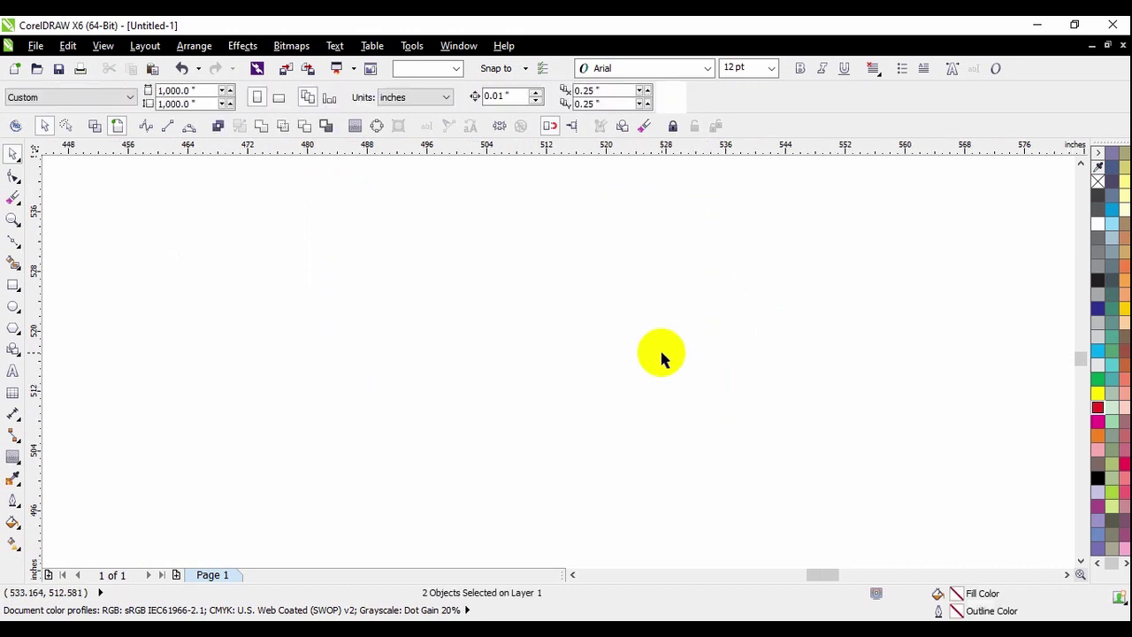
Step: Examine the green and black vinyl lettering on the doors in the Matt's Lawn Care truck photo
scroll(662, 358, down, 1)
scroll(584, 270, down, 1)
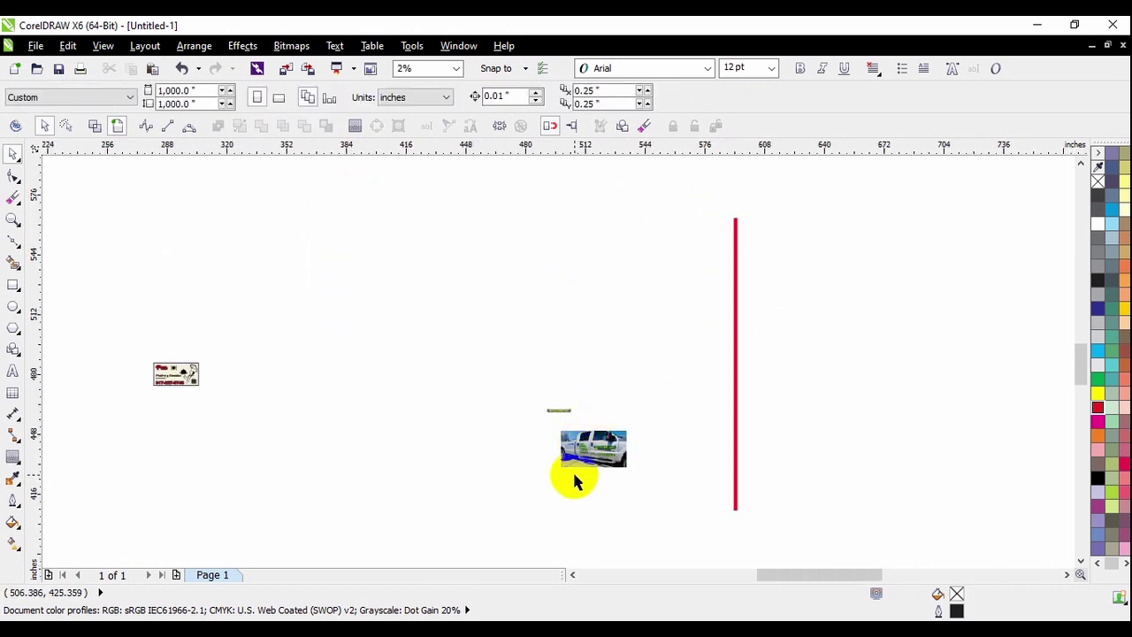
scroll(575, 481, up, 1)
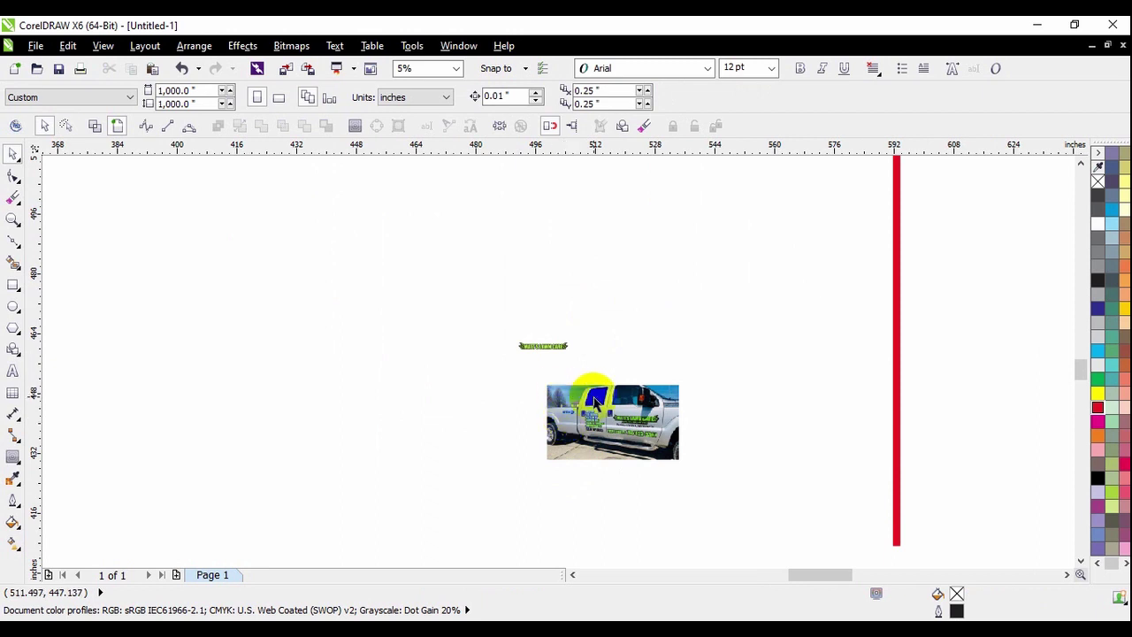
scroll(619, 433, up, 1)
scroll(689, 473, up, 1)
scroll(712, 477, up, 1)
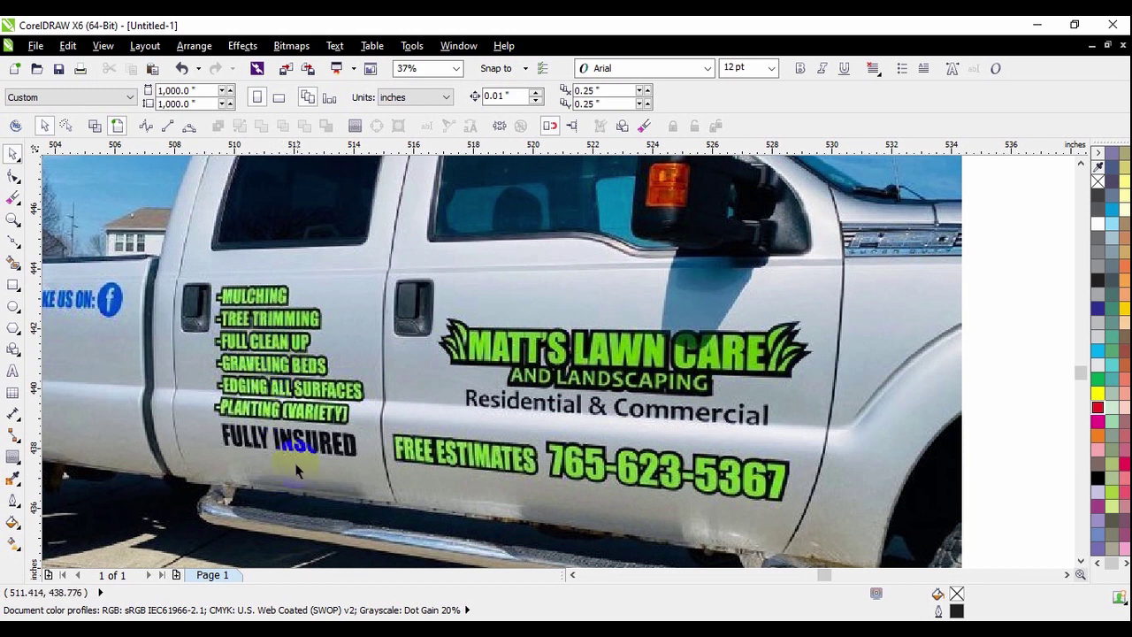
scroll(766, 424, down, 5)
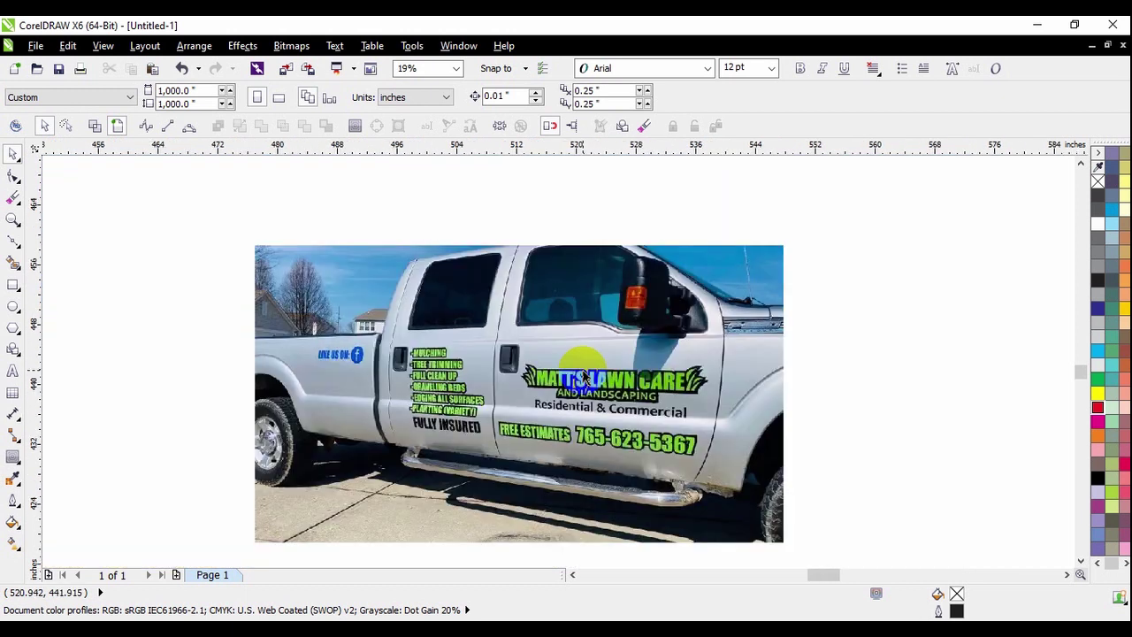
scroll(545, 429, down, 1)
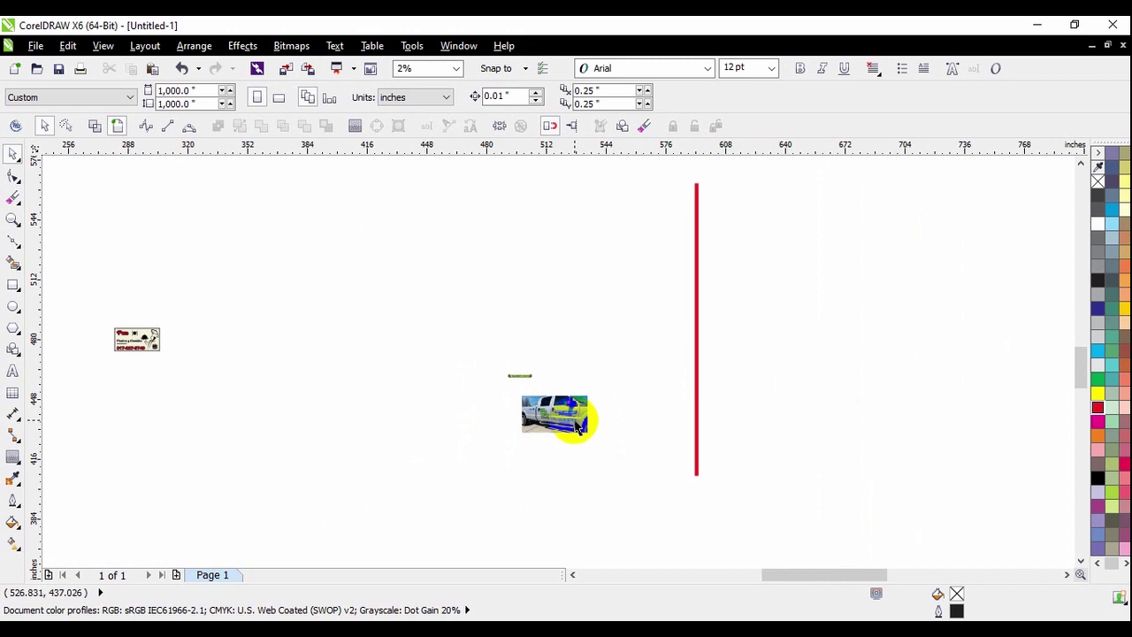
Step: Undo the deletions of the Outstanding Painting card and the roofing design
key(ctrl+z)
key(ctrl+z)
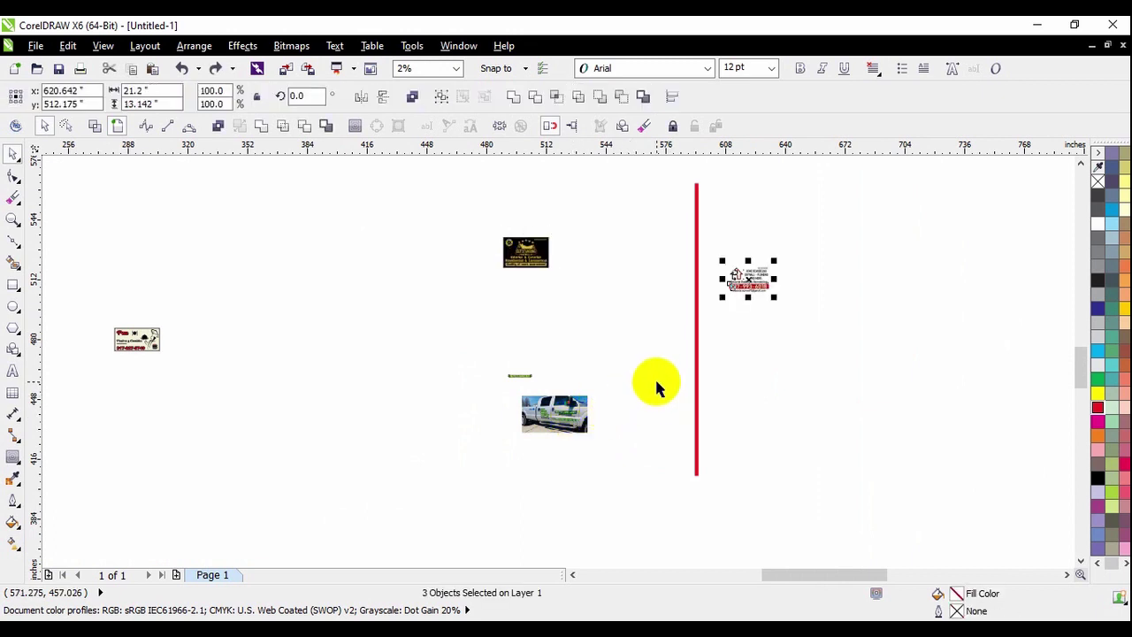
key(Escape)
key(Tab)
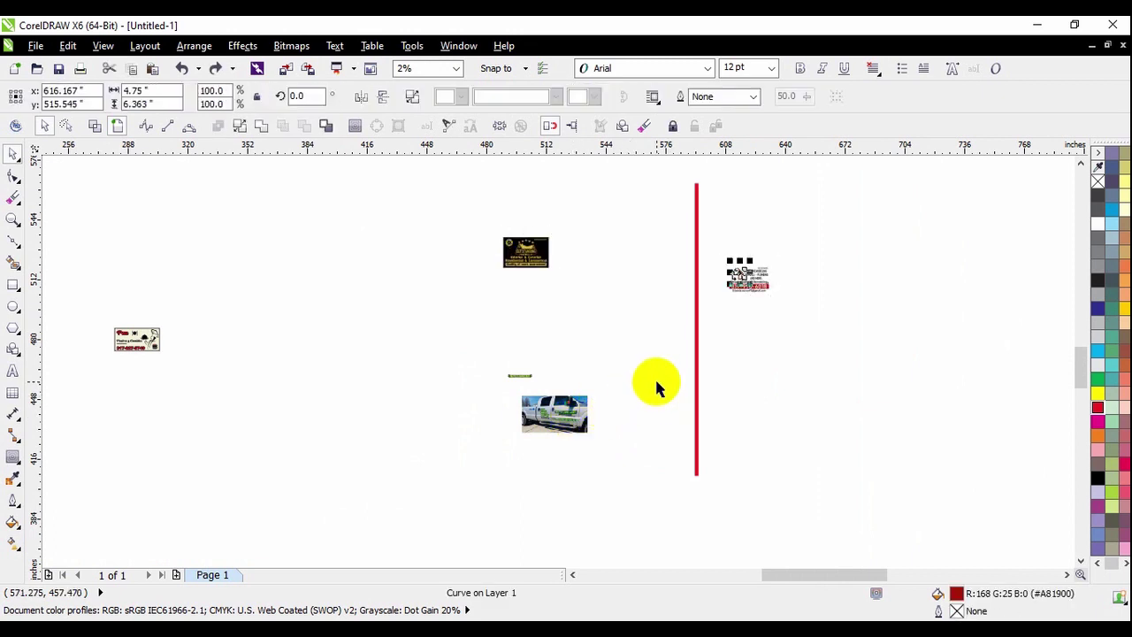
key(Escape)
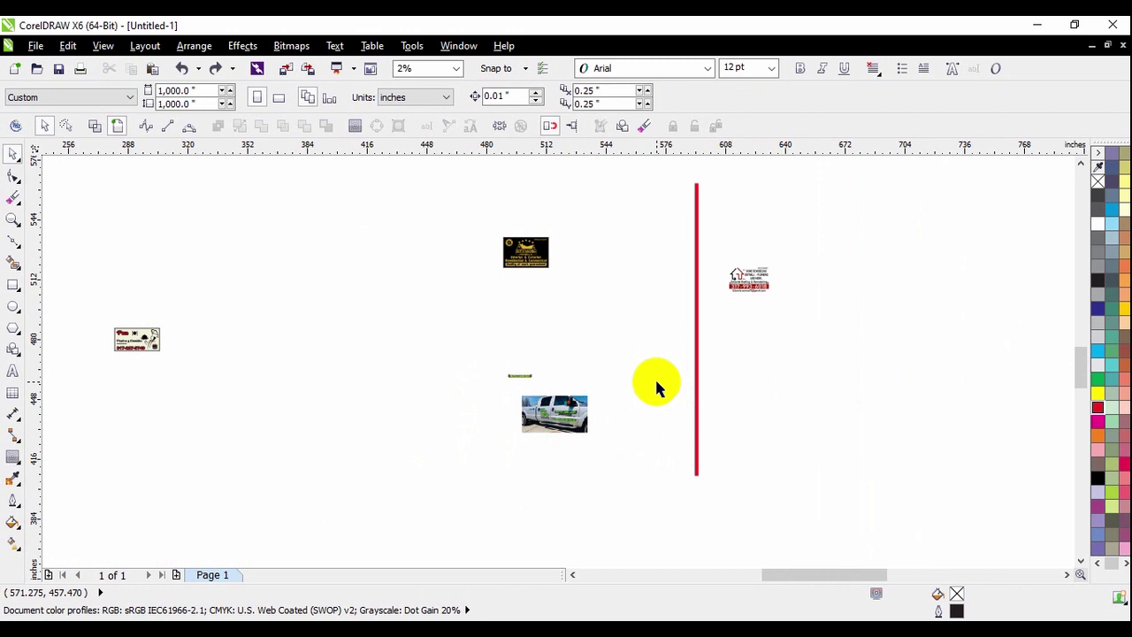
Step: Undo the roofing design's color separation and the earlier card deletions until all three original sign cards are restored
key(Tab)
key(Tab)
key(Tab)
key(Tab)
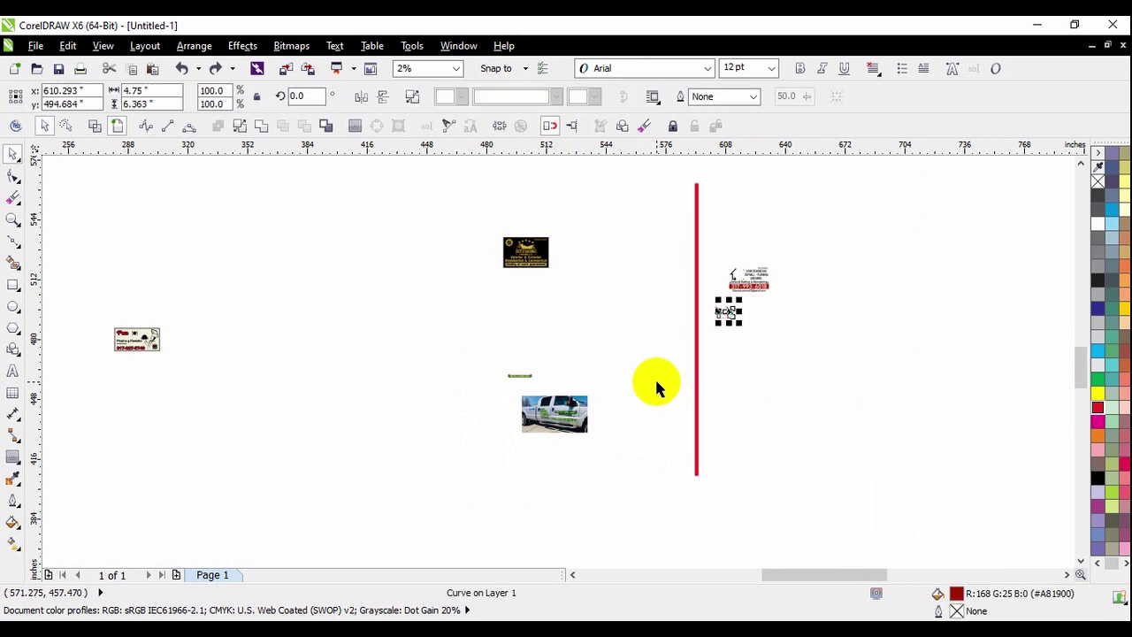
key(Tab)
key(Tab)
key(Tab)
key(Tab)
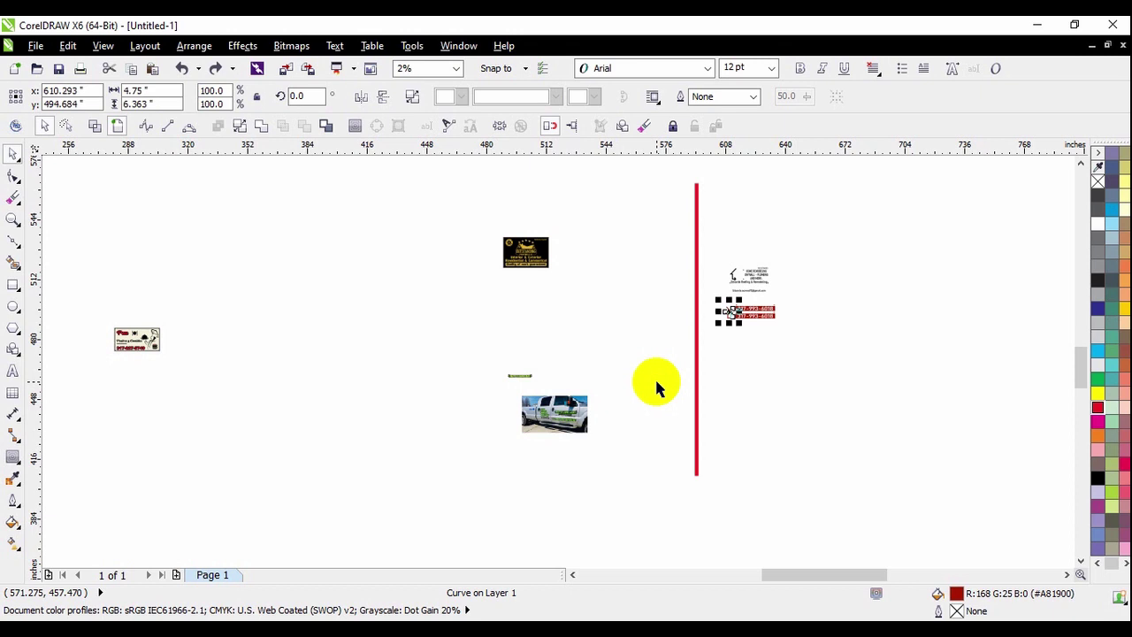
key(Tab)
key(Tab)
key(Tab)
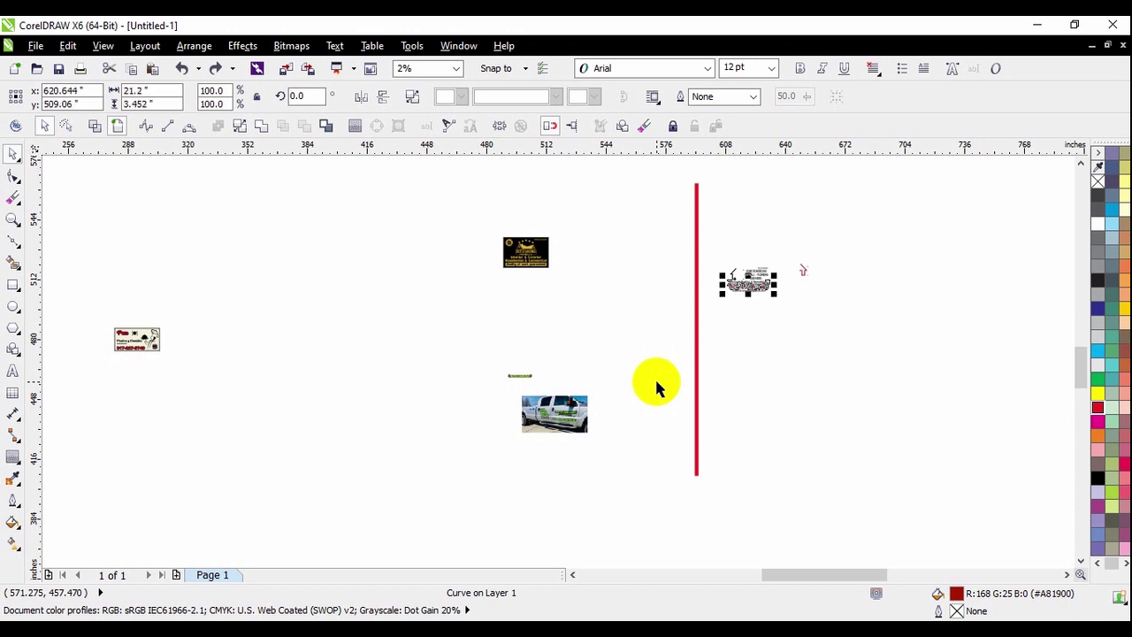
key(ctrl+v)
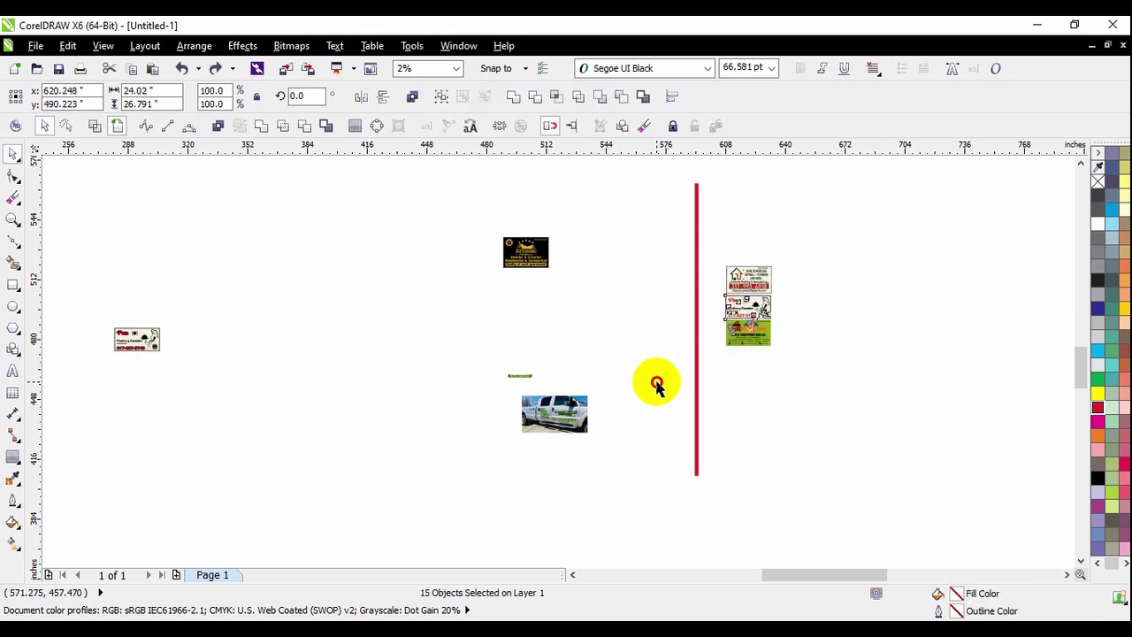
click(647, 380)
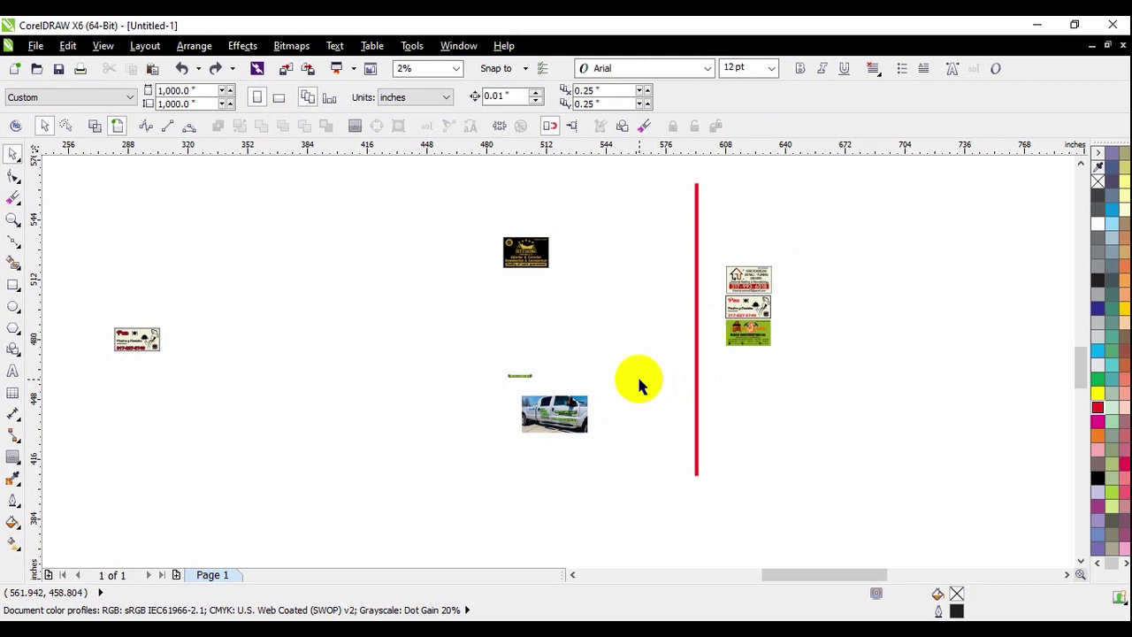
Step: Place a copy of the Matt's Lawn Care truck photo directly below the original and mirror the copy horizontally
scroll(556, 436, up, 2)
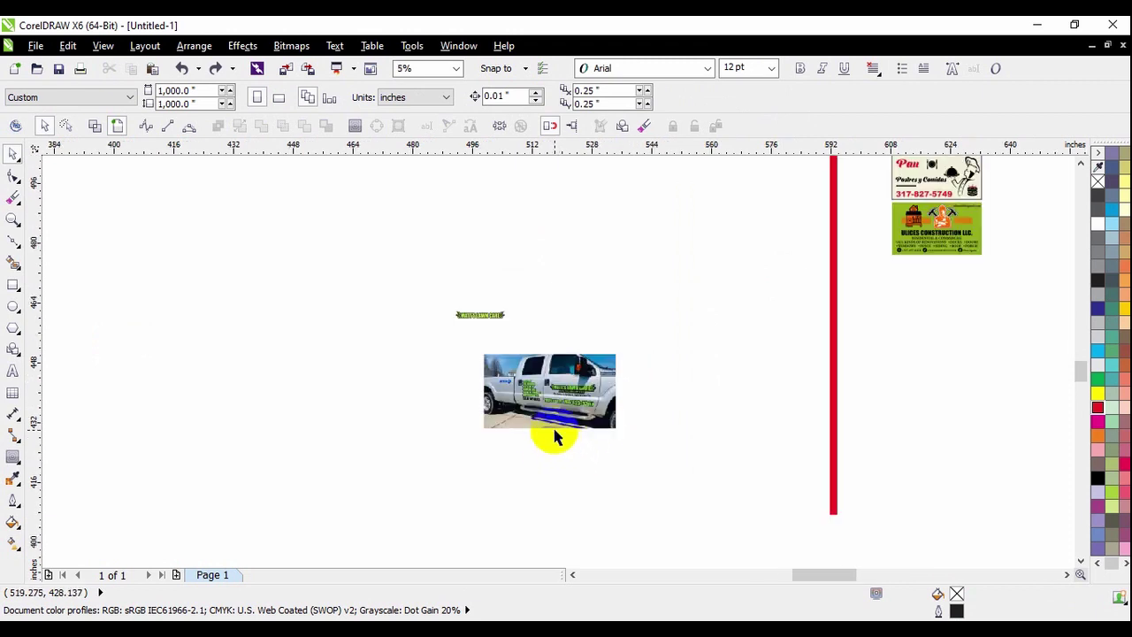
scroll(545, 423, up, 1)
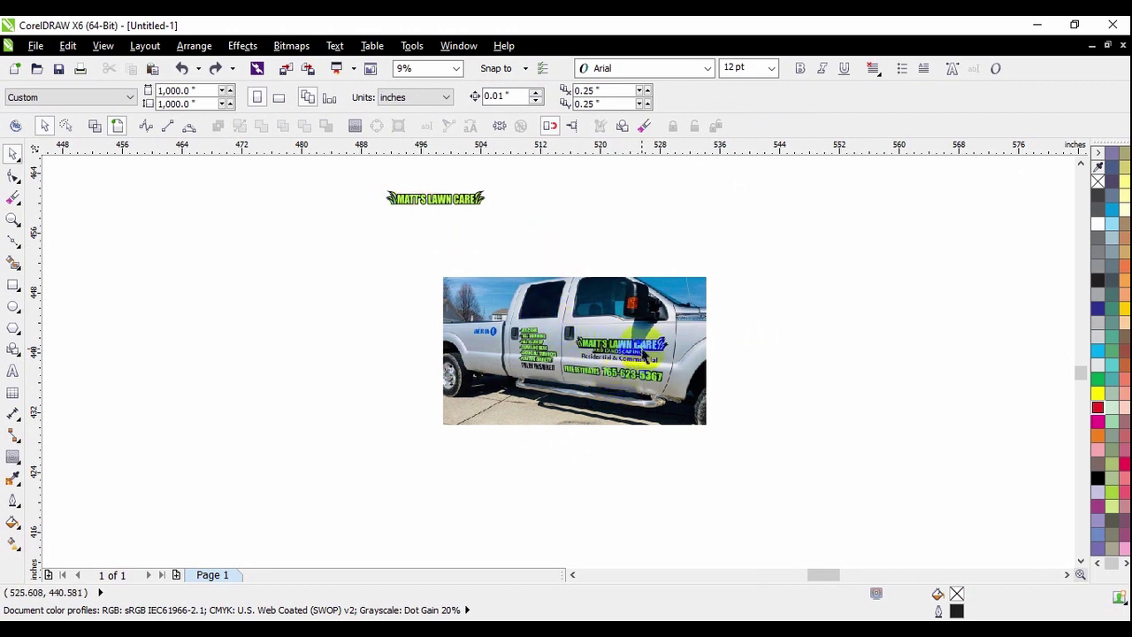
scroll(643, 354, up, 2)
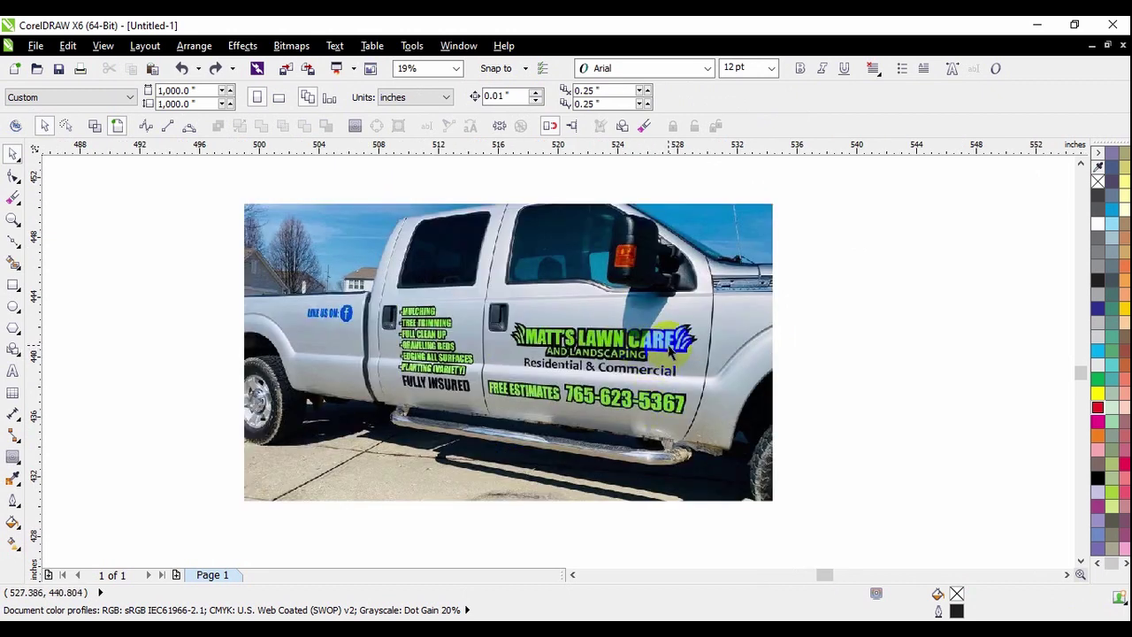
scroll(669, 351, up, 2)
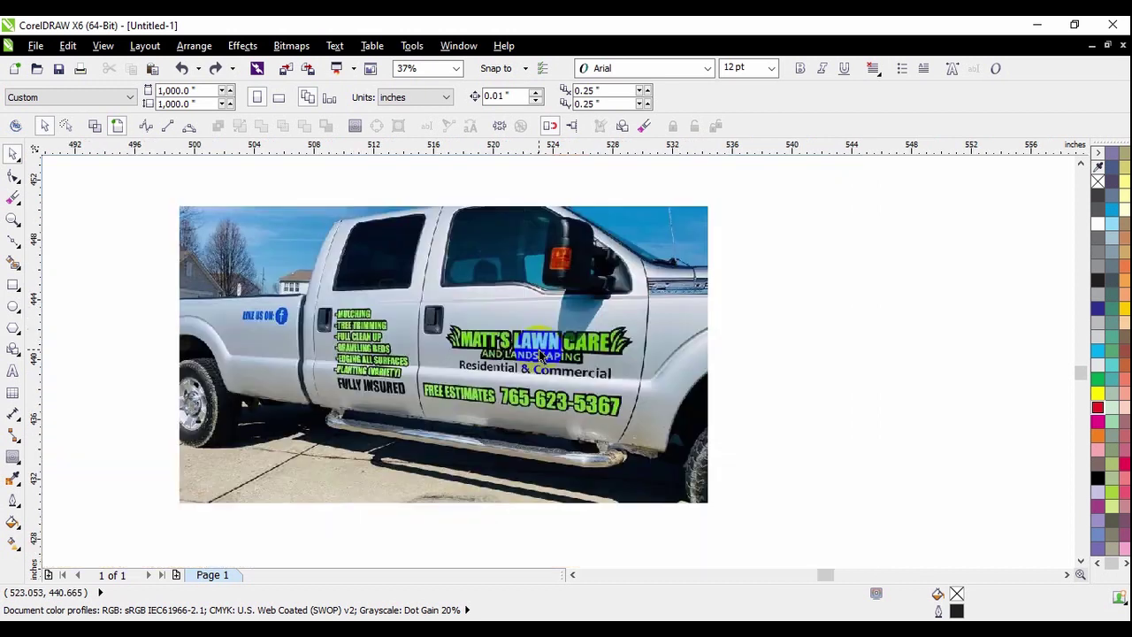
scroll(538, 349, down, 1)
scroll(624, 327, down, 1)
drag(628, 326, 629, 482)
click(663, 511)
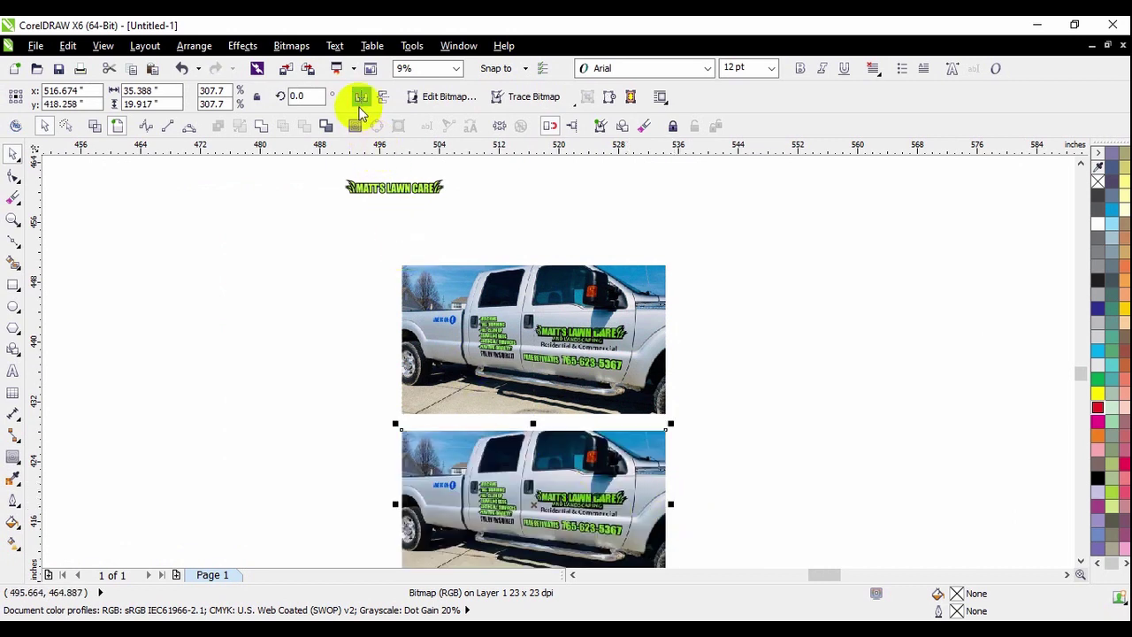
click(361, 99)
click(828, 374)
Step: Move the two-color Matt's Lawn Care lettering beside the tailgate end of the mirrored truck photo
scroll(504, 543, up, 1)
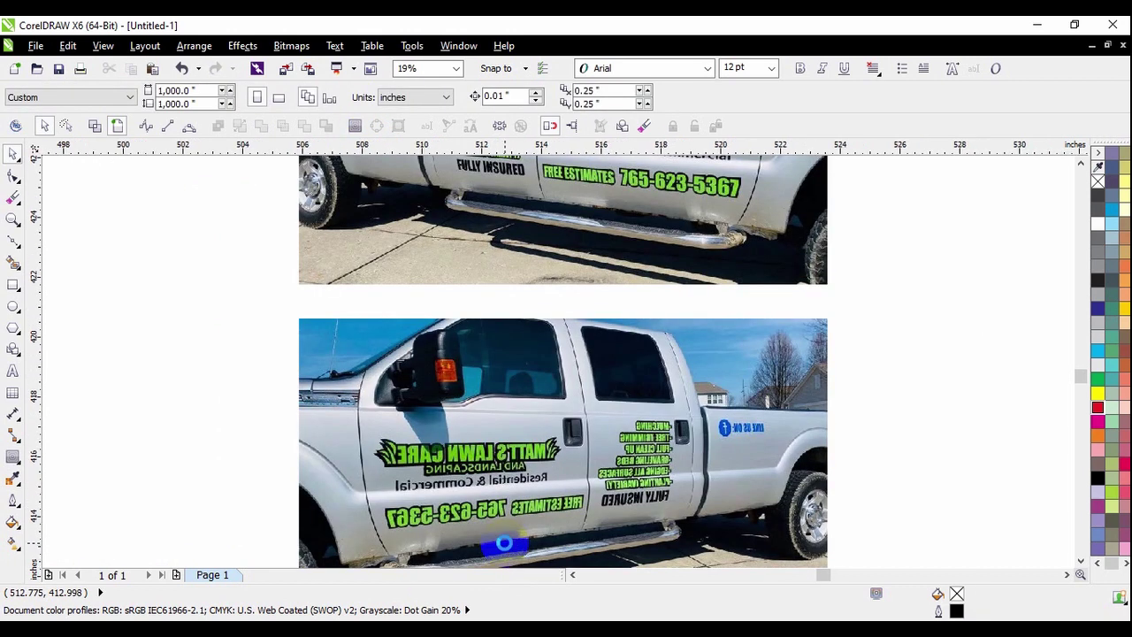
scroll(504, 543, up, 1)
scroll(610, 361, down, 1)
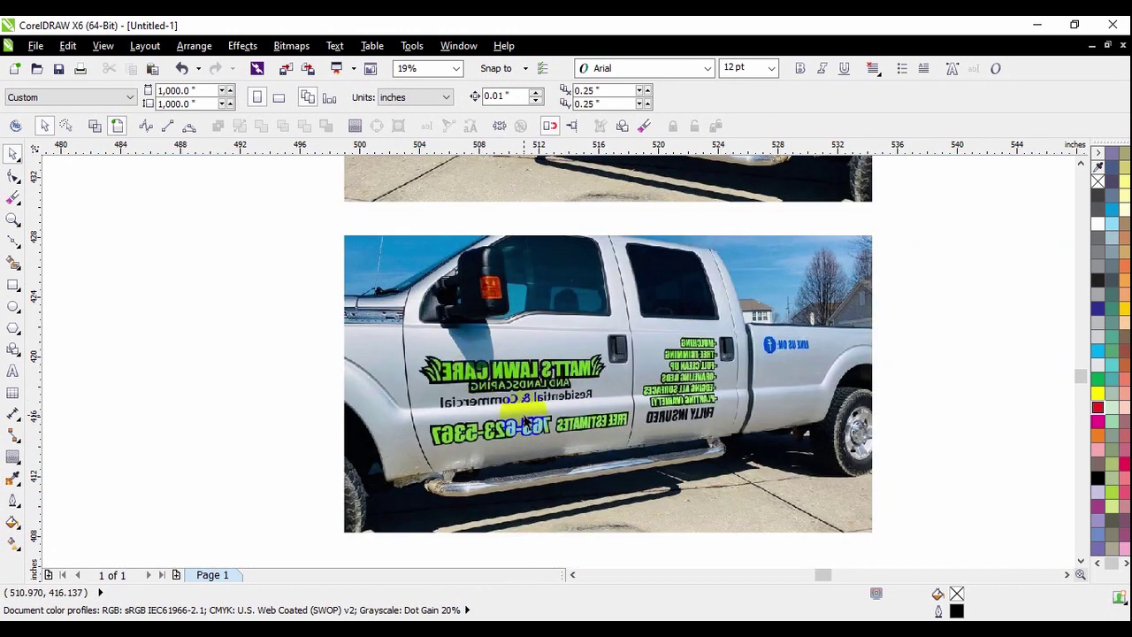
scroll(643, 423, down, 1)
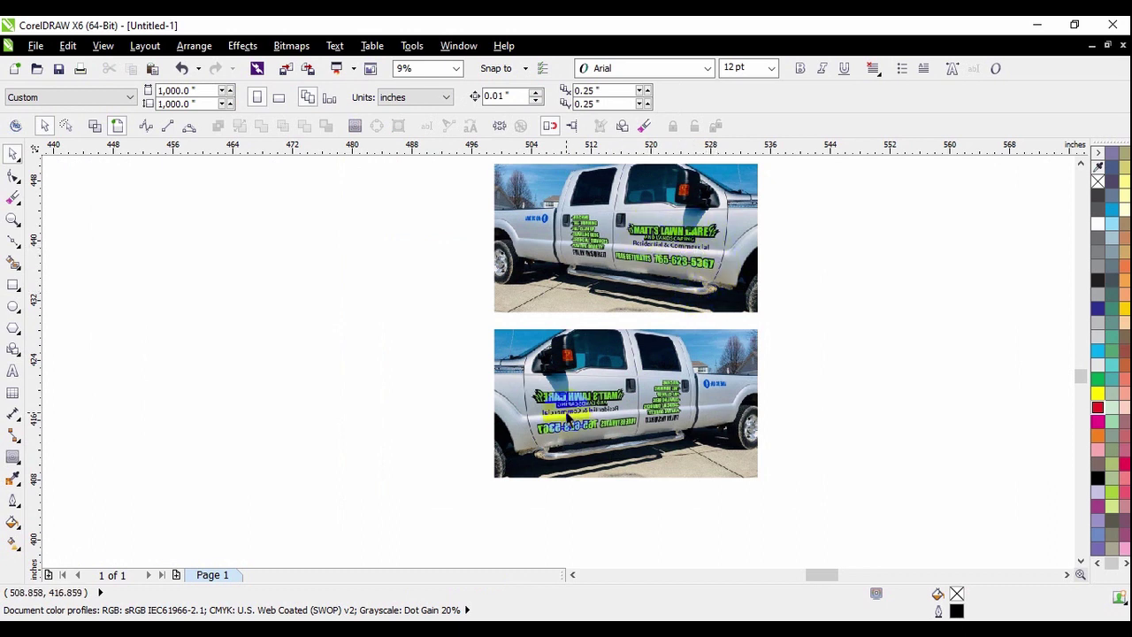
scroll(555, 375, down, 1)
drag(469, 217, 581, 273)
drag(531, 247, 708, 408)
scroll(708, 407, up, 2)
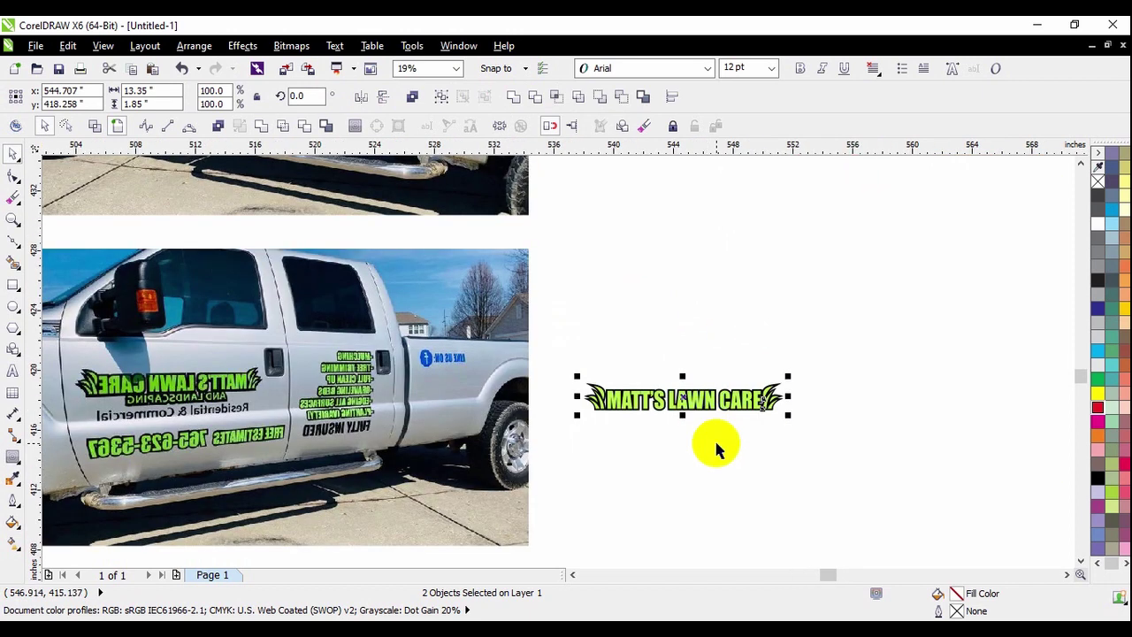
click(717, 447)
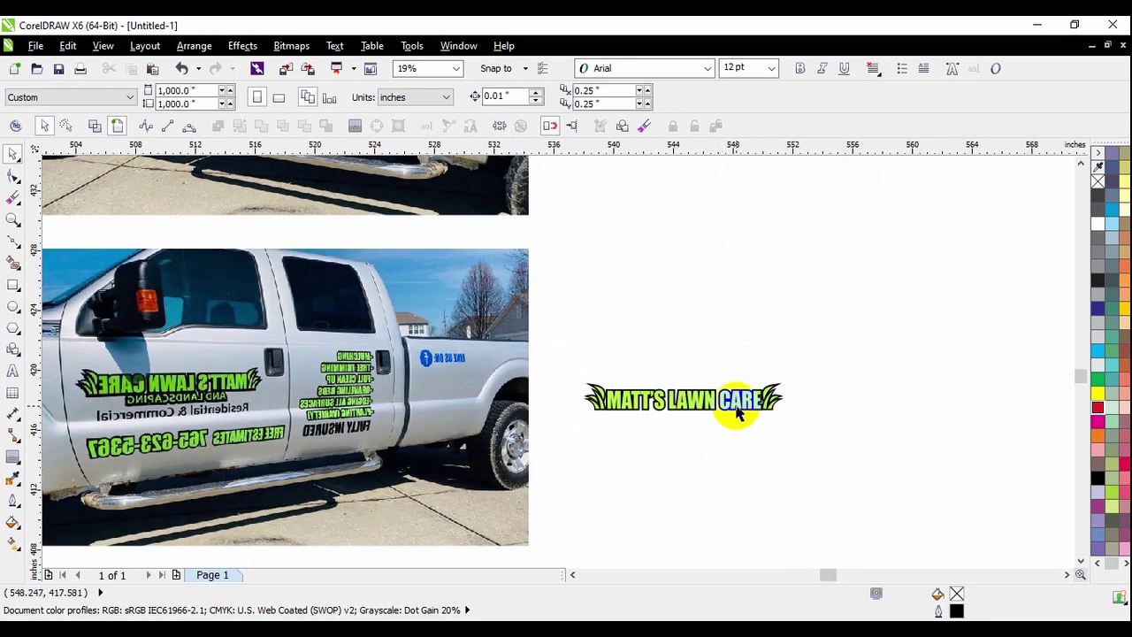
Step: Examine the green and black layers of the Matt's Lawn Care lettering and compare them with the door lettering in the truck photo
drag(569, 359, 824, 444)
click(681, 425)
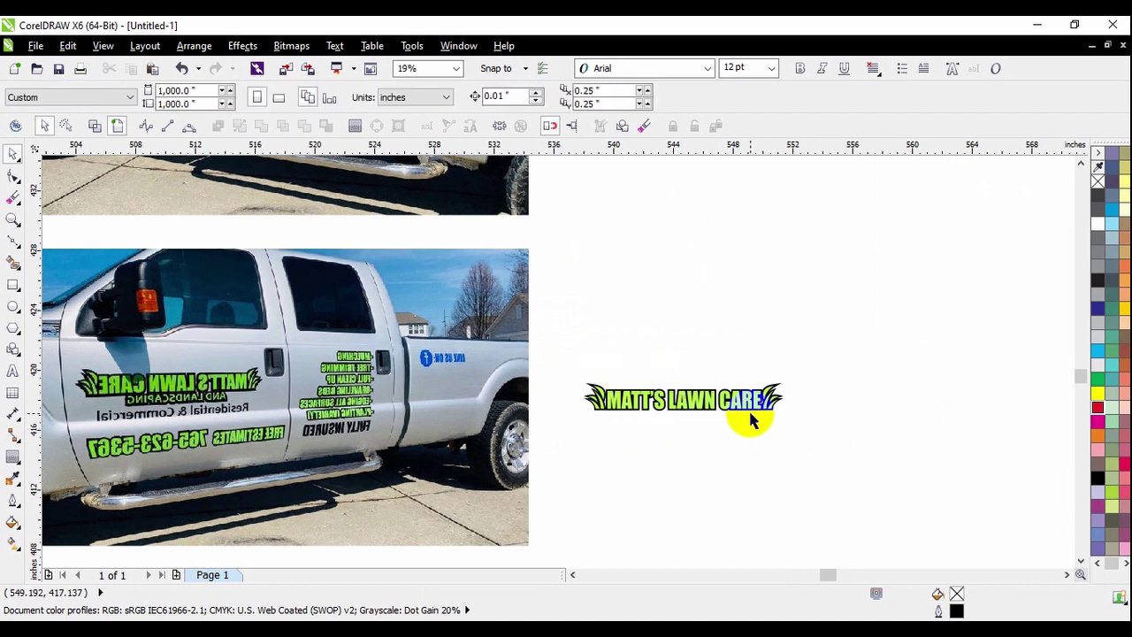
scroll(770, 409, up, 1)
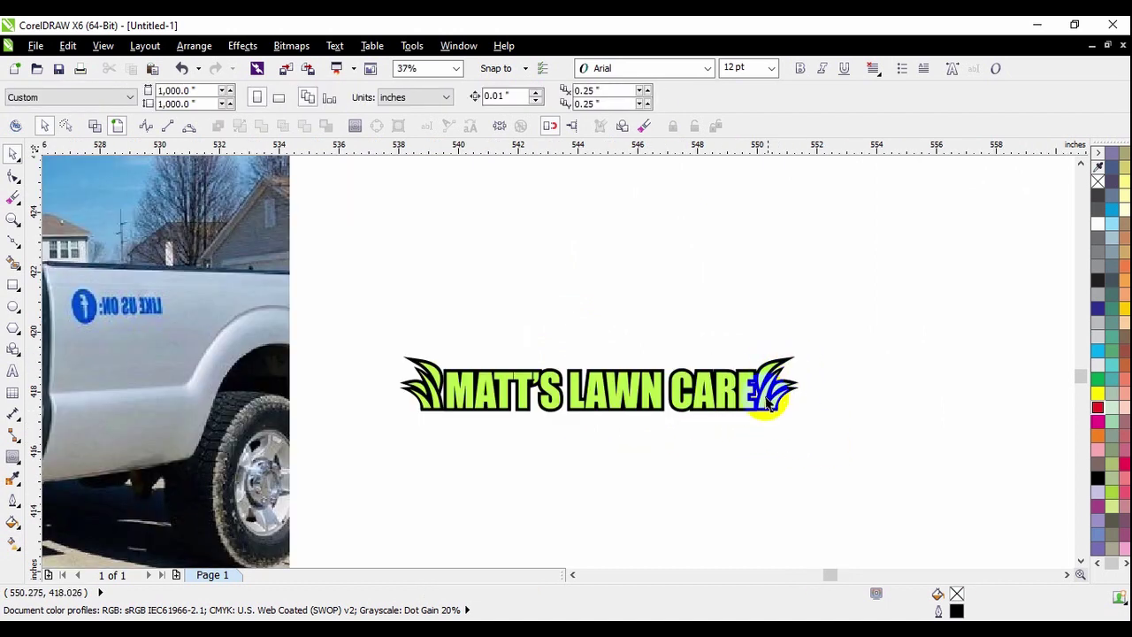
scroll(777, 391, down, 1)
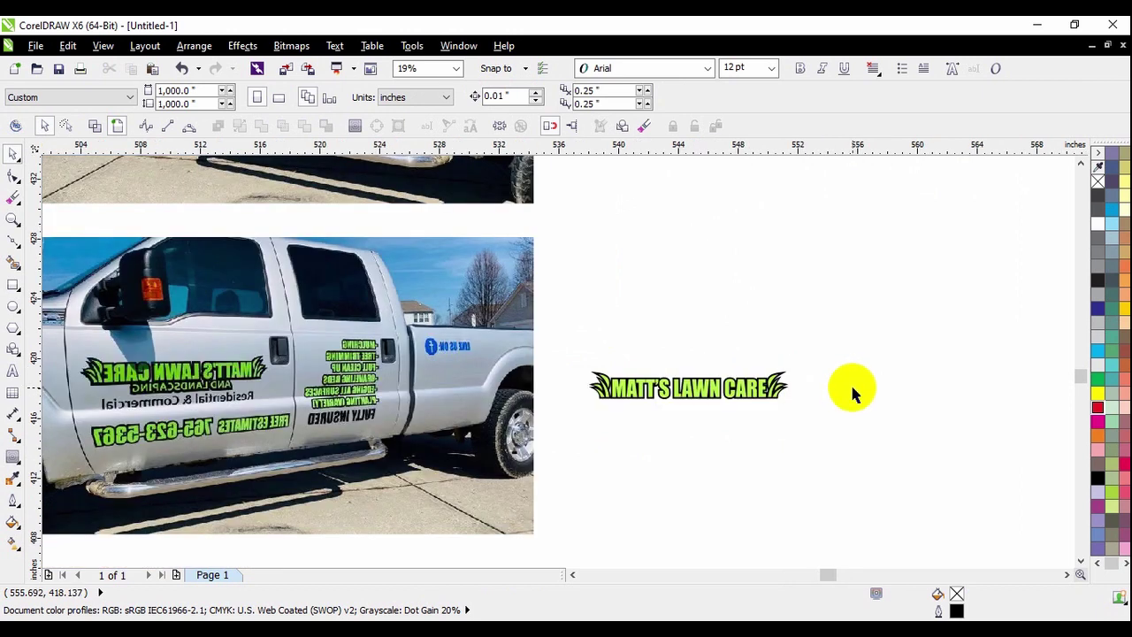
drag(875, 338, 595, 447)
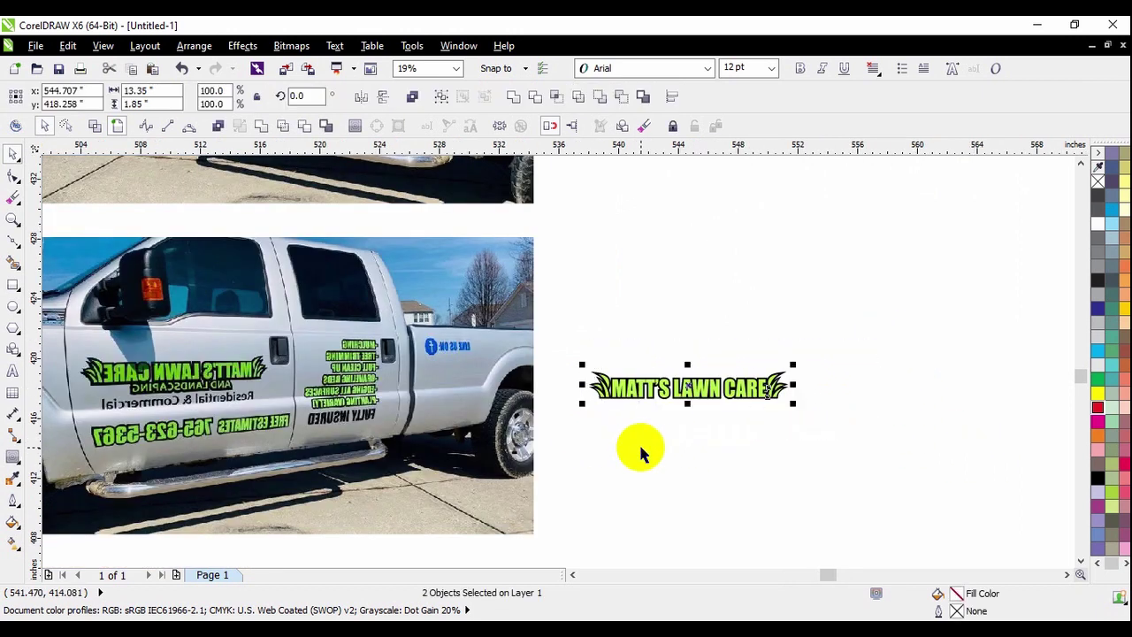
click(690, 449)
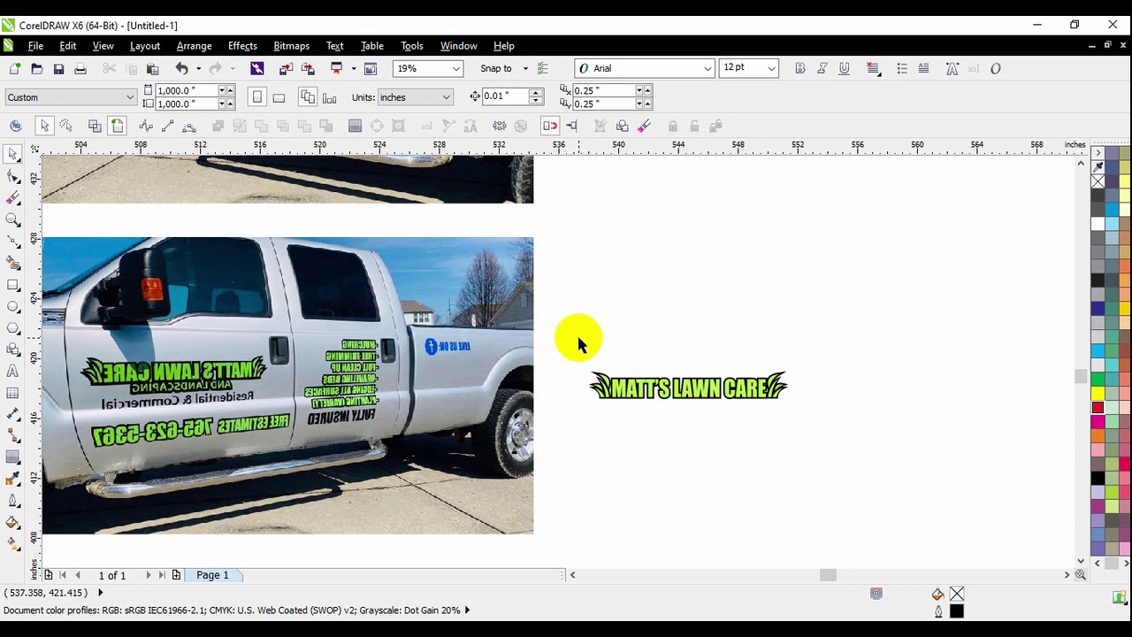
drag(573, 344, 834, 444)
click(834, 444)
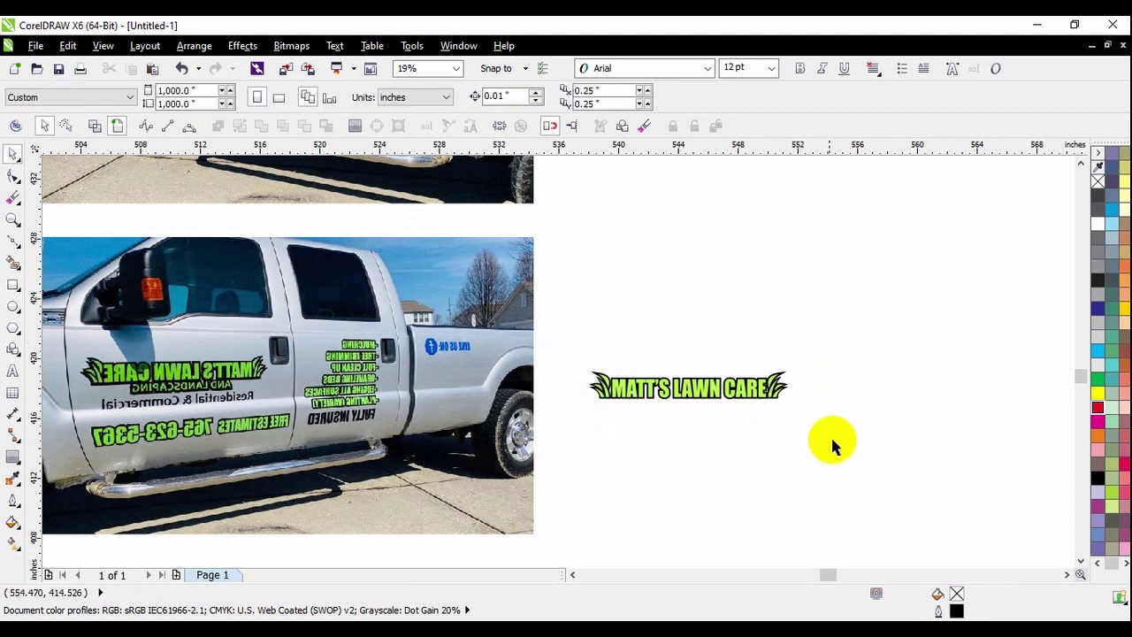
drag(571, 342, 607, 384)
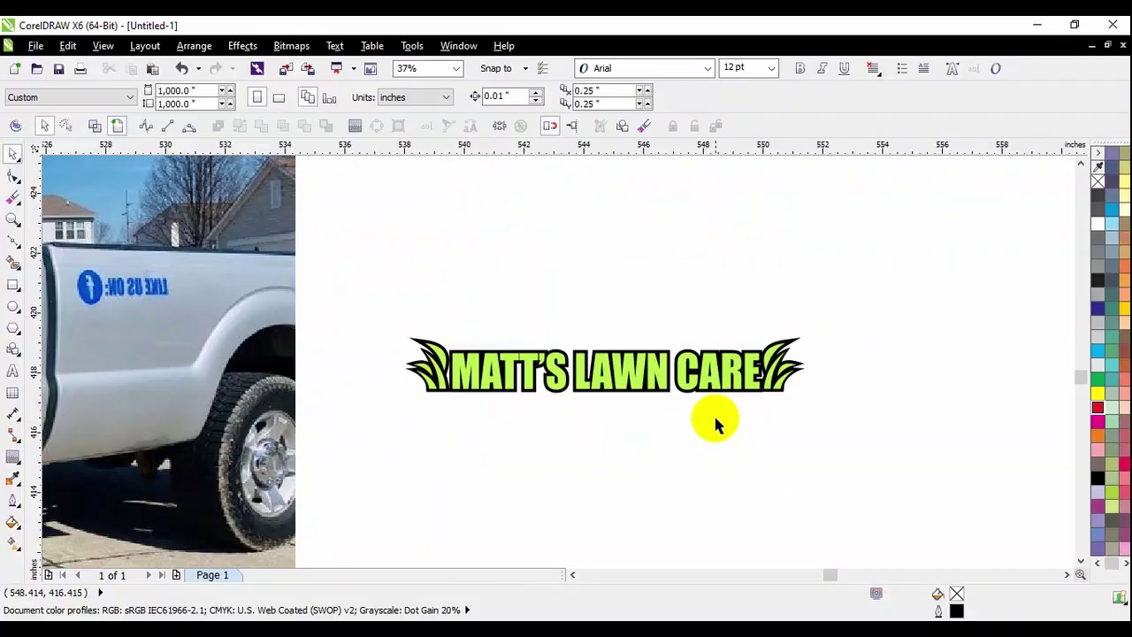
drag(885, 298, 389, 439)
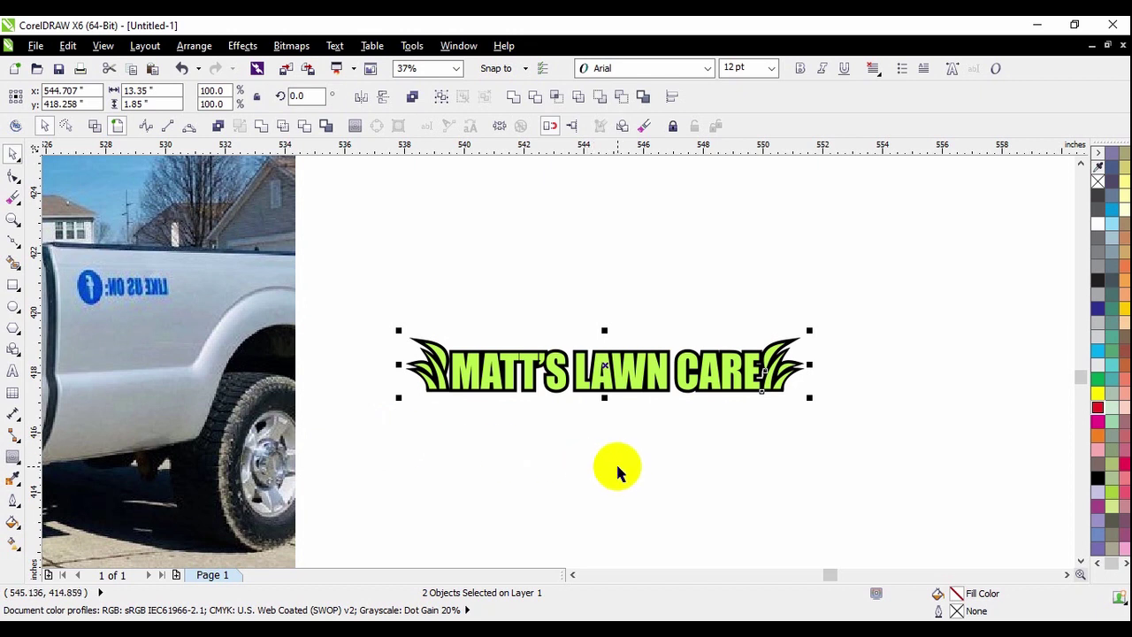
click(863, 412)
scroll(863, 412, down, 1)
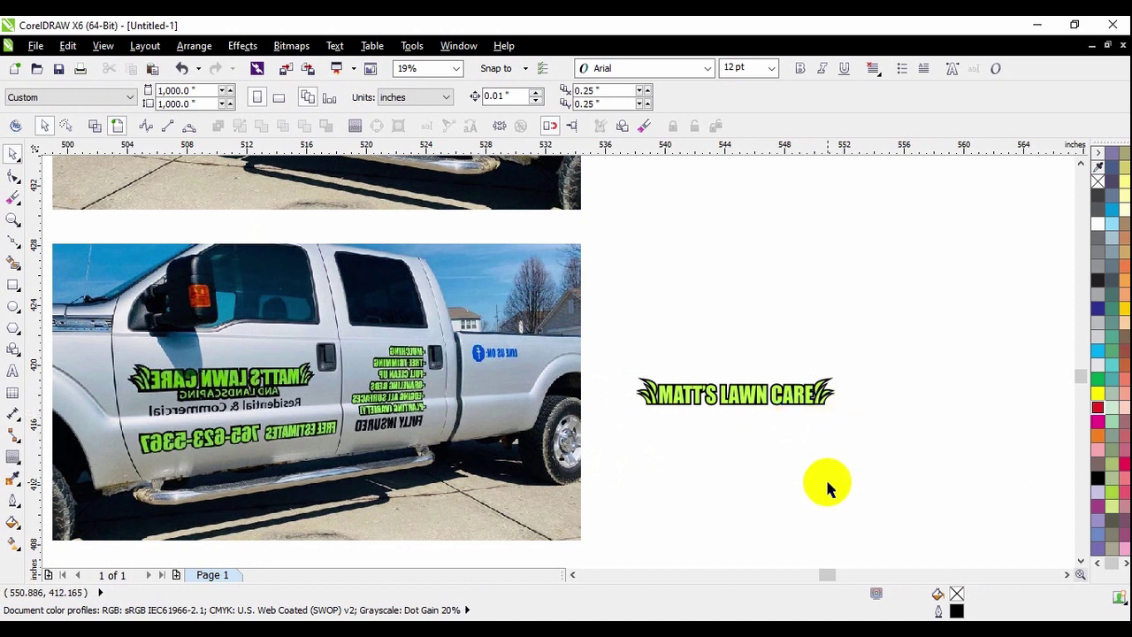
scroll(828, 486, down, 2)
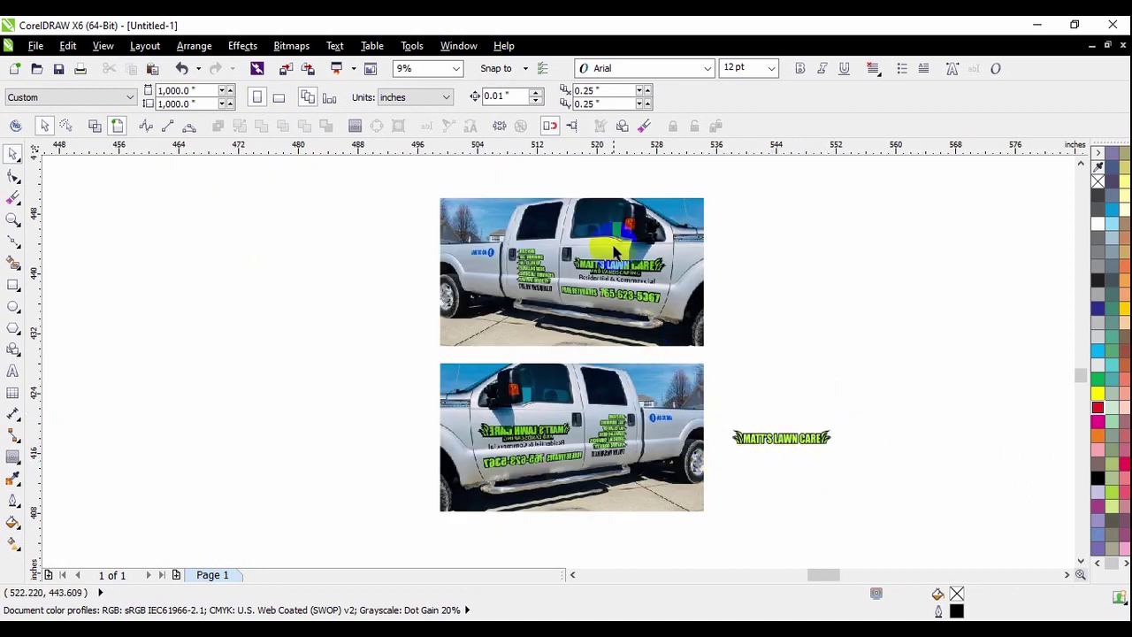
scroll(613, 248, up, 2)
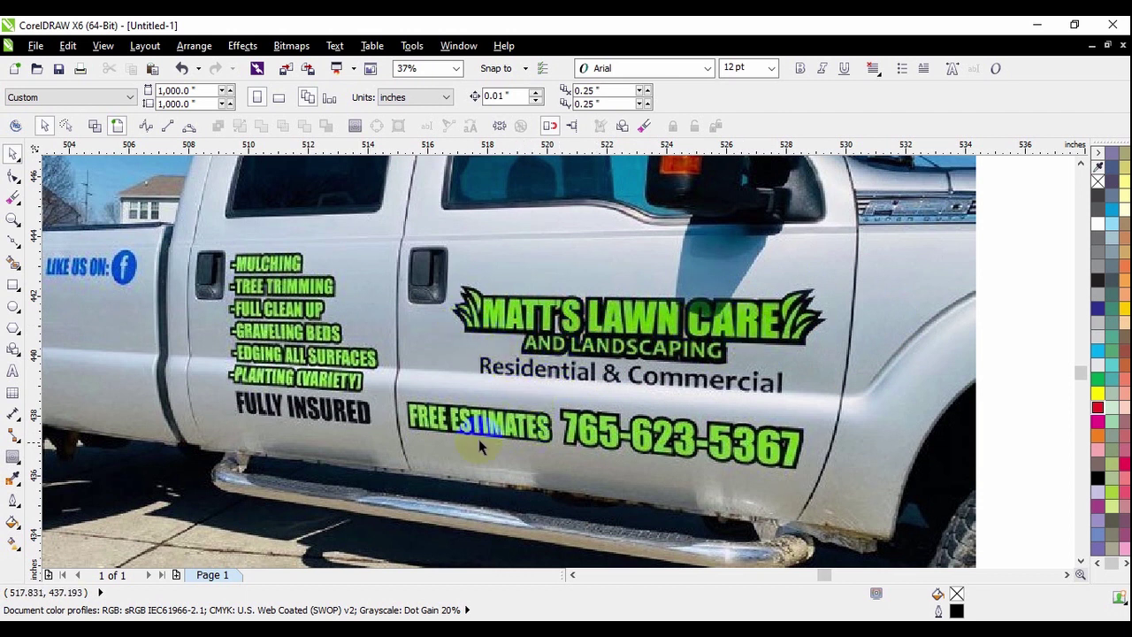
scroll(478, 438, down, 2)
scroll(470, 500, down, 3)
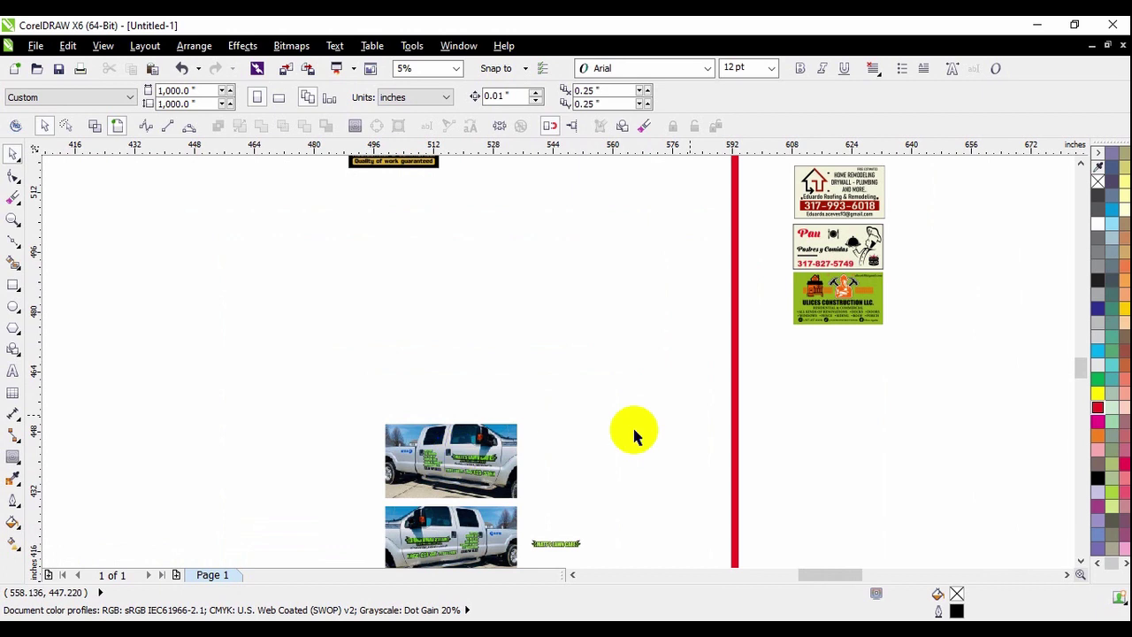
Step: Examine the small contact lettering and the green background rectangle of the Ulices Construction card
scroll(914, 187, up, 1)
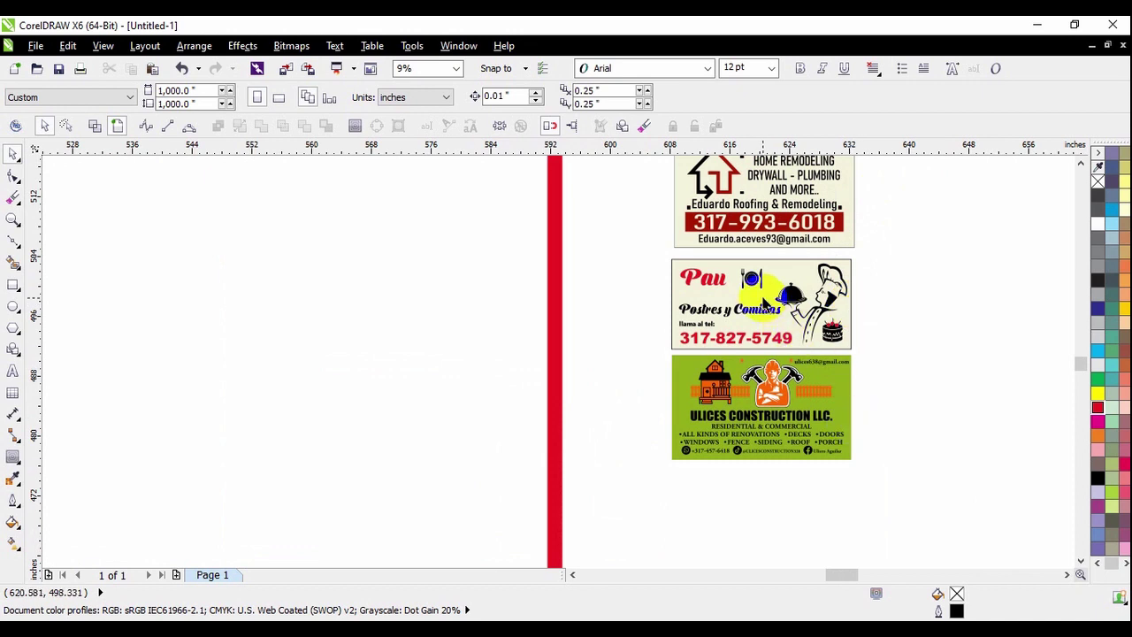
scroll(761, 296, up, 1)
scroll(579, 362, down, 1)
drag(570, 382, 859, 520)
click(785, 489)
scroll(698, 478, up, 2)
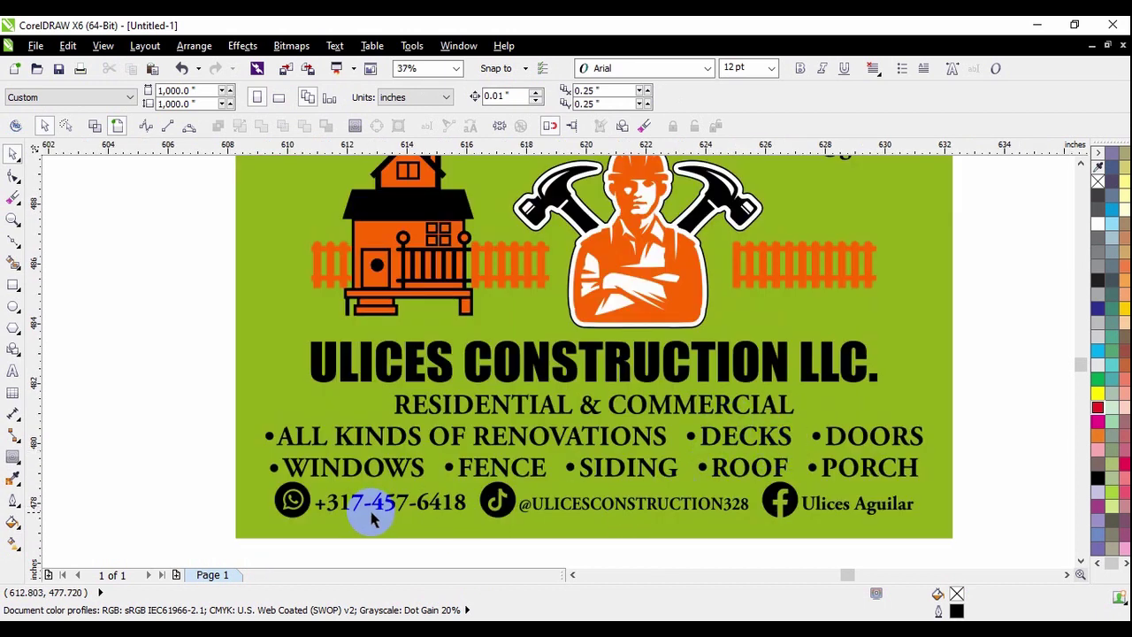
click(407, 507)
click(393, 501)
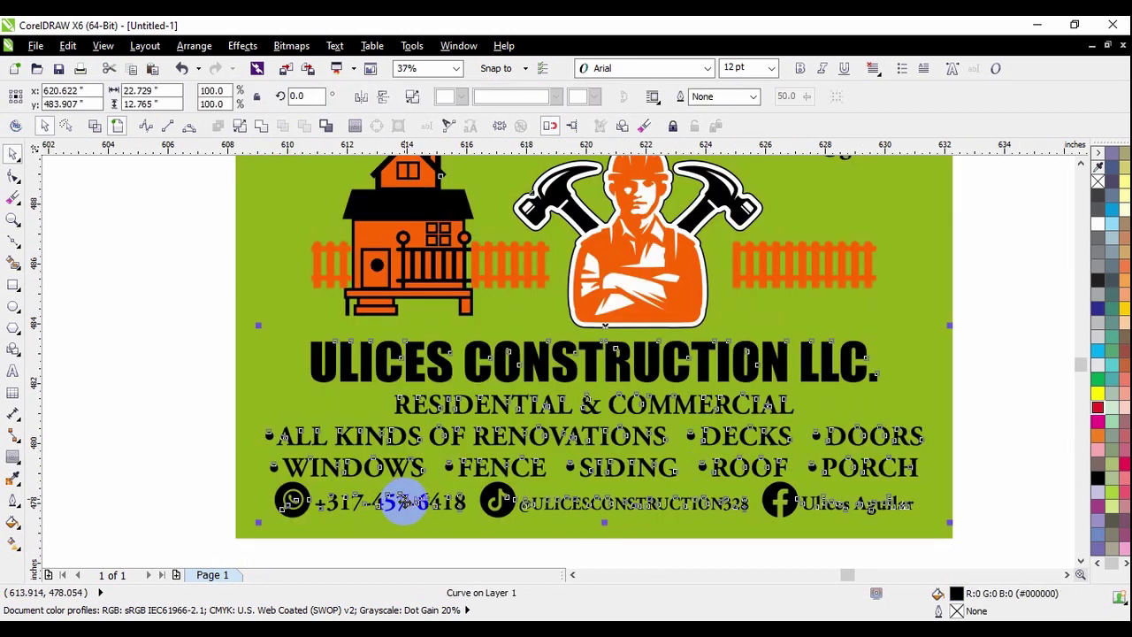
click(271, 480)
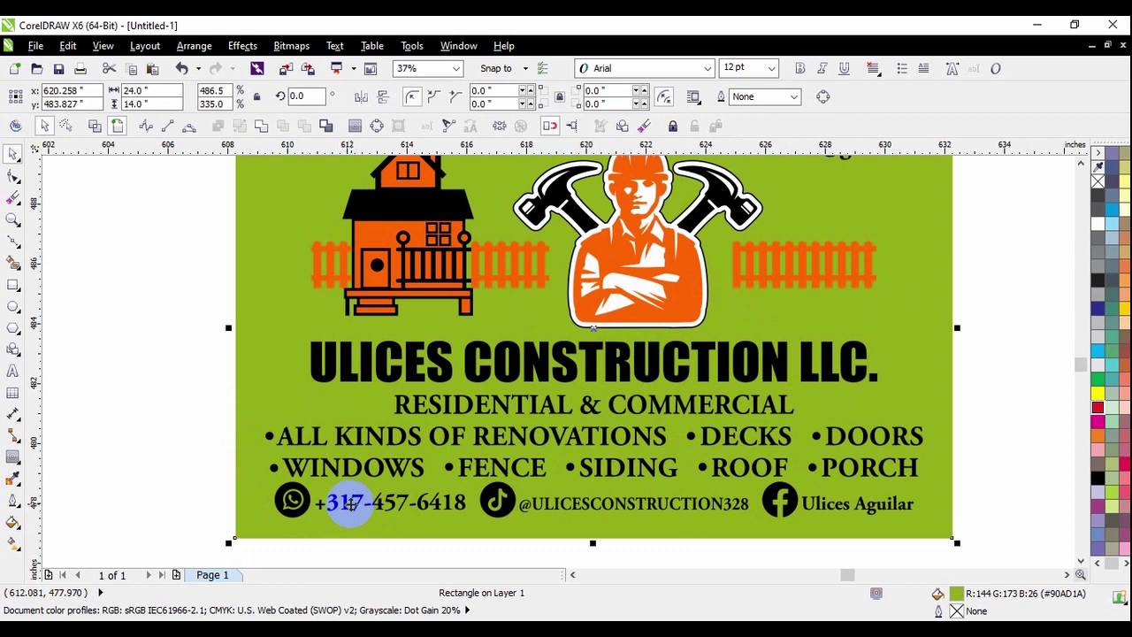
scroll(505, 462, down, 2)
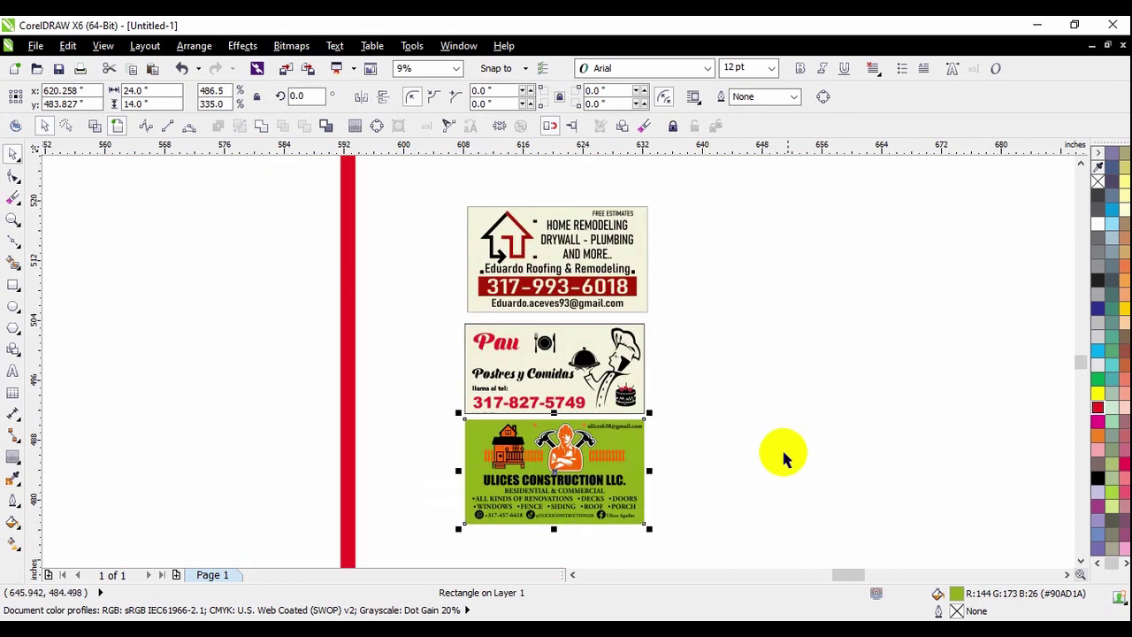
Step: Delete the entire green Ulices Construction card from below the Pau card
click(781, 448)
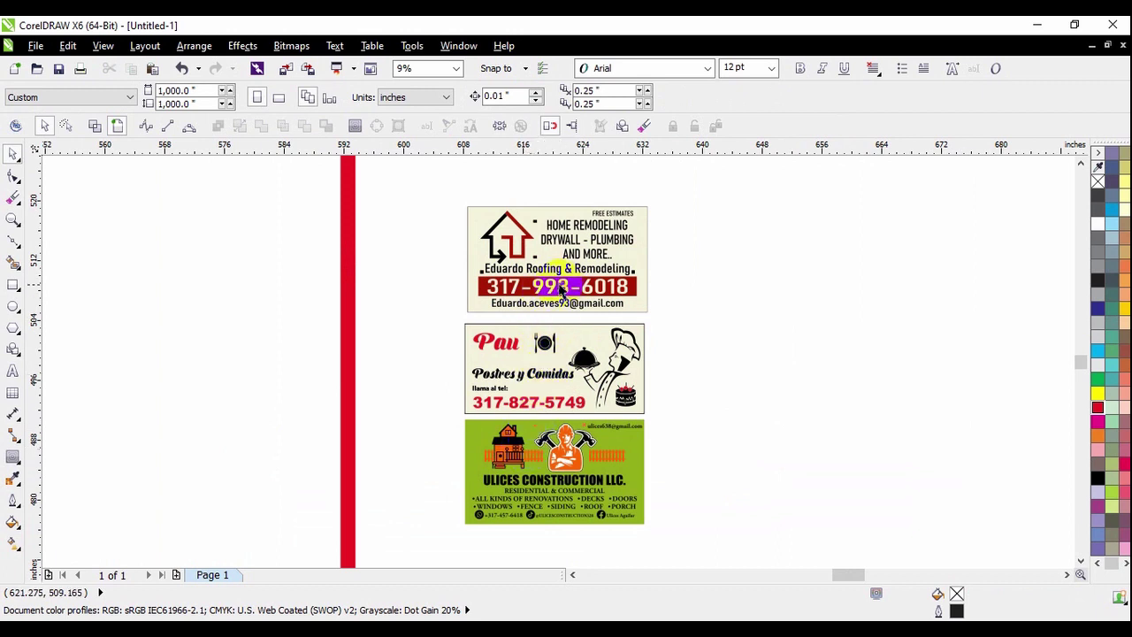
drag(443, 413, 711, 540)
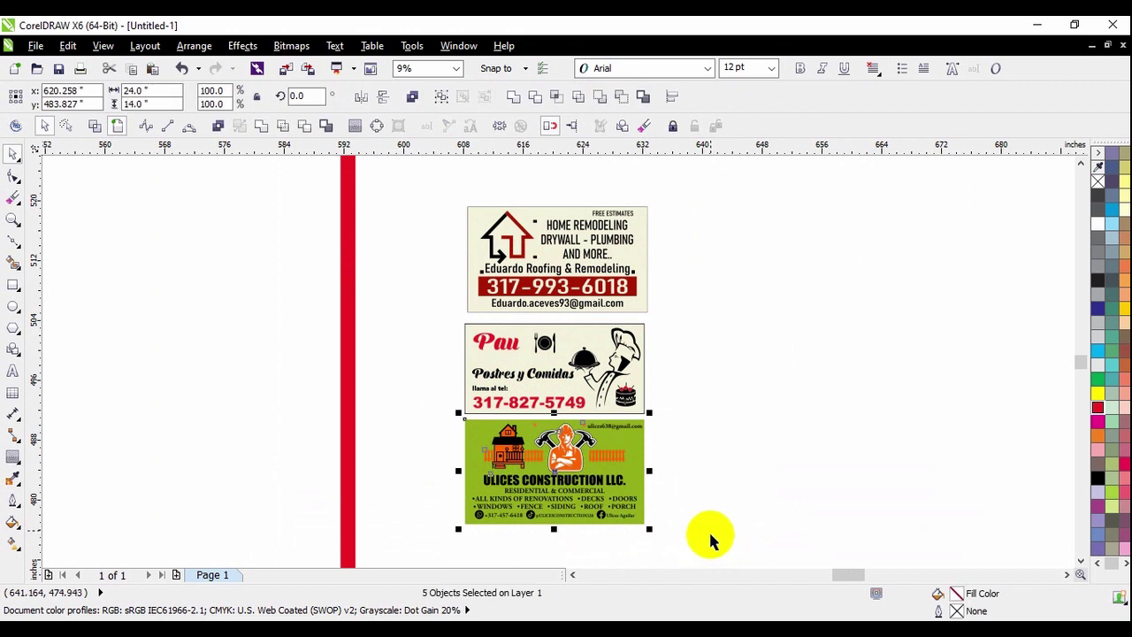
key(Delete)
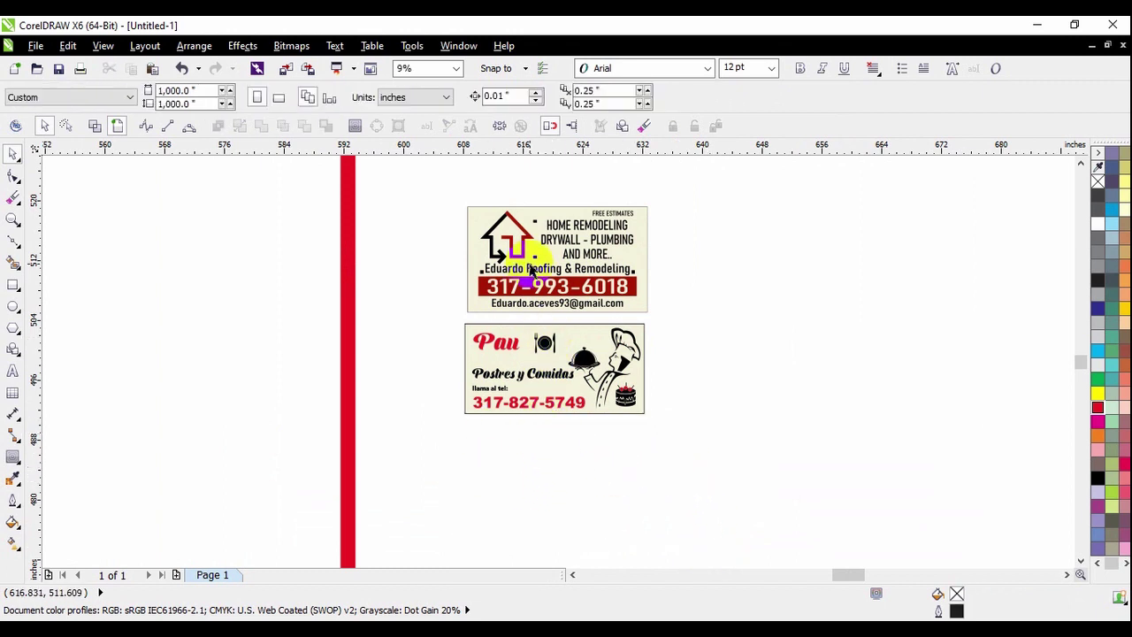
Step: Examine the red and black lettering and artwork on the Postres y Comidas card, comparing it with the roofing card above
scroll(503, 399, up, 1)
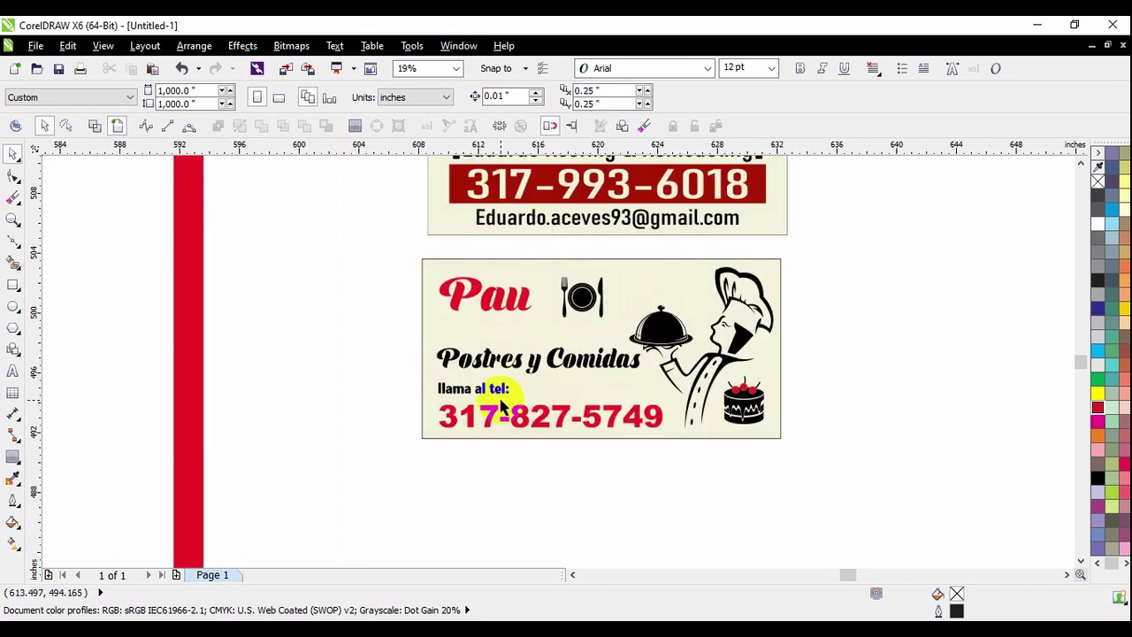
scroll(502, 419, down, 1)
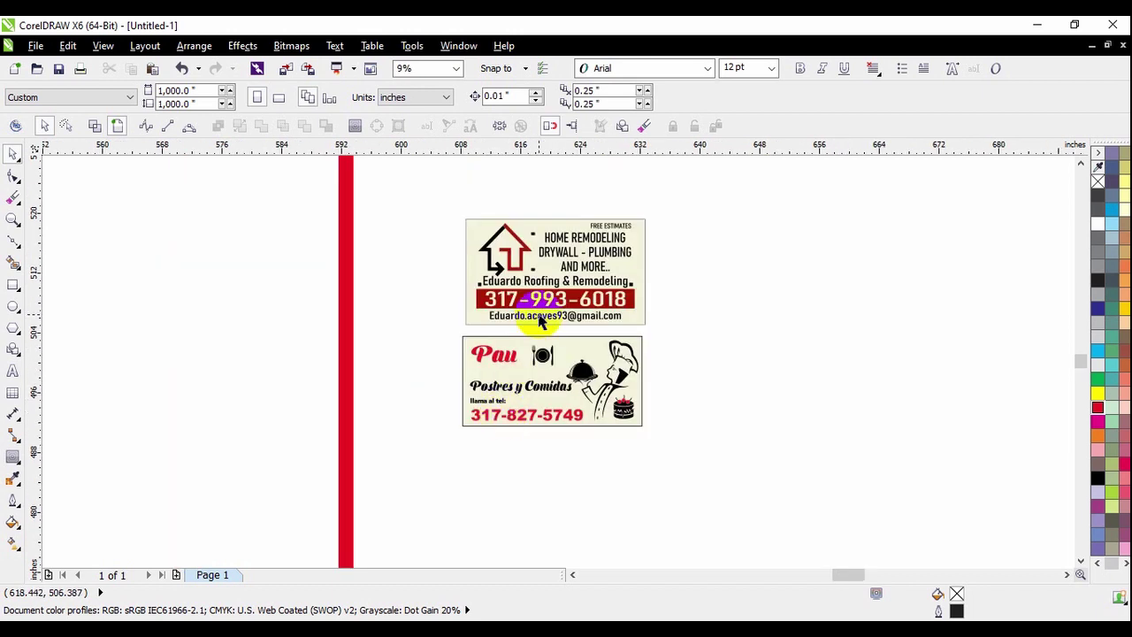
scroll(557, 310, up, 1)
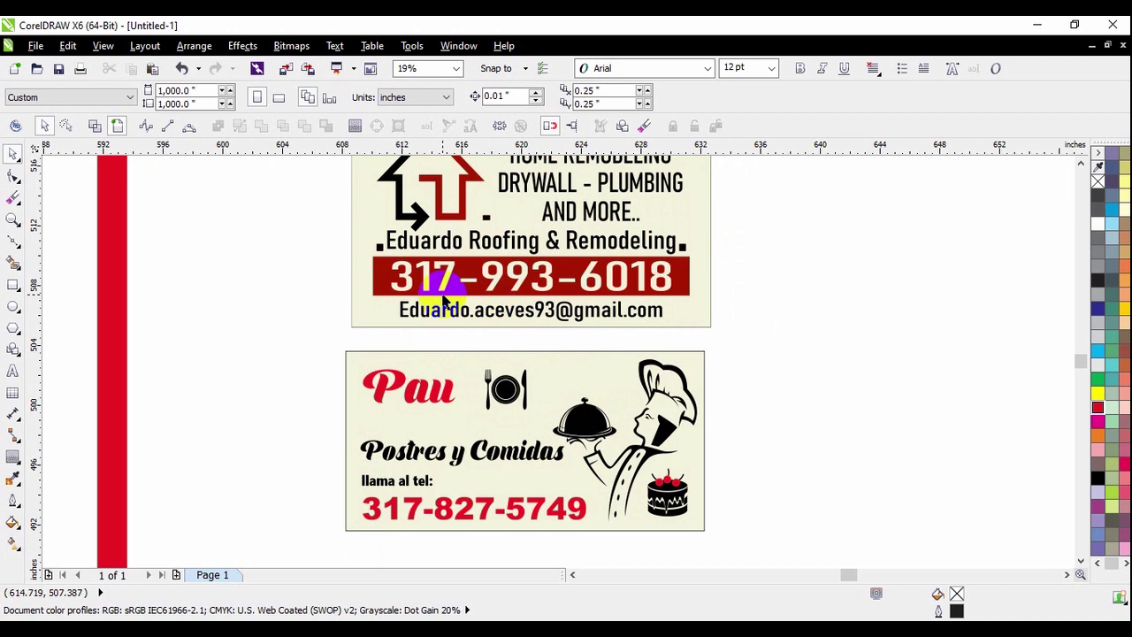
click(394, 485)
key(Escape)
scroll(412, 523, up, 1)
drag(381, 456, 340, 454)
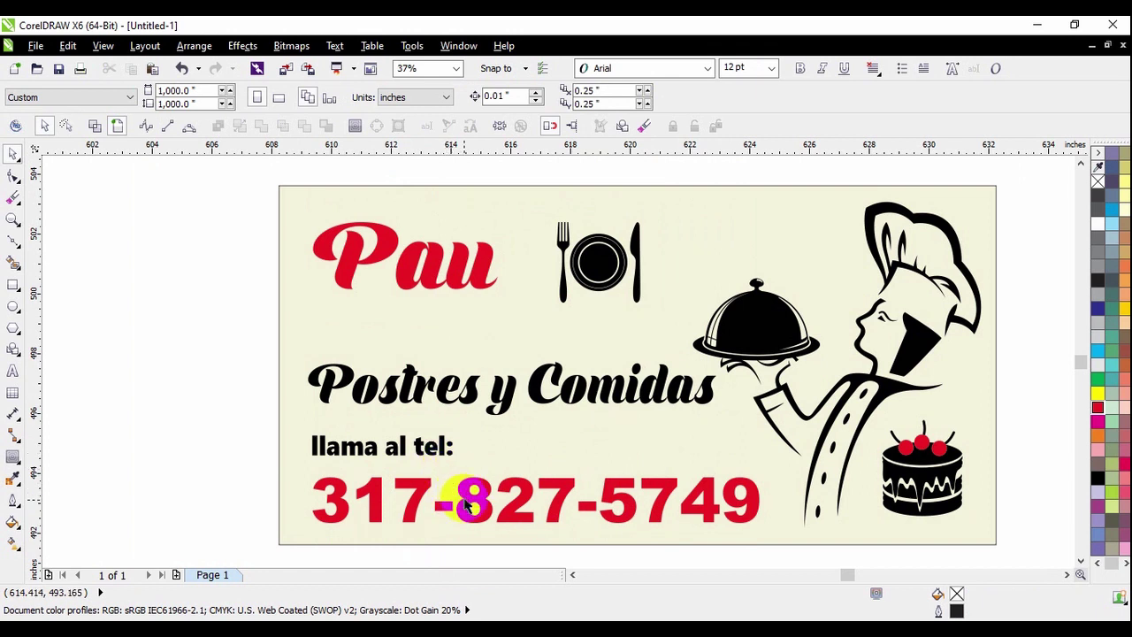
Step: Delete the entire Postres y Comidas card from below the roofing and remodeling card
scroll(469, 526, down, 2)
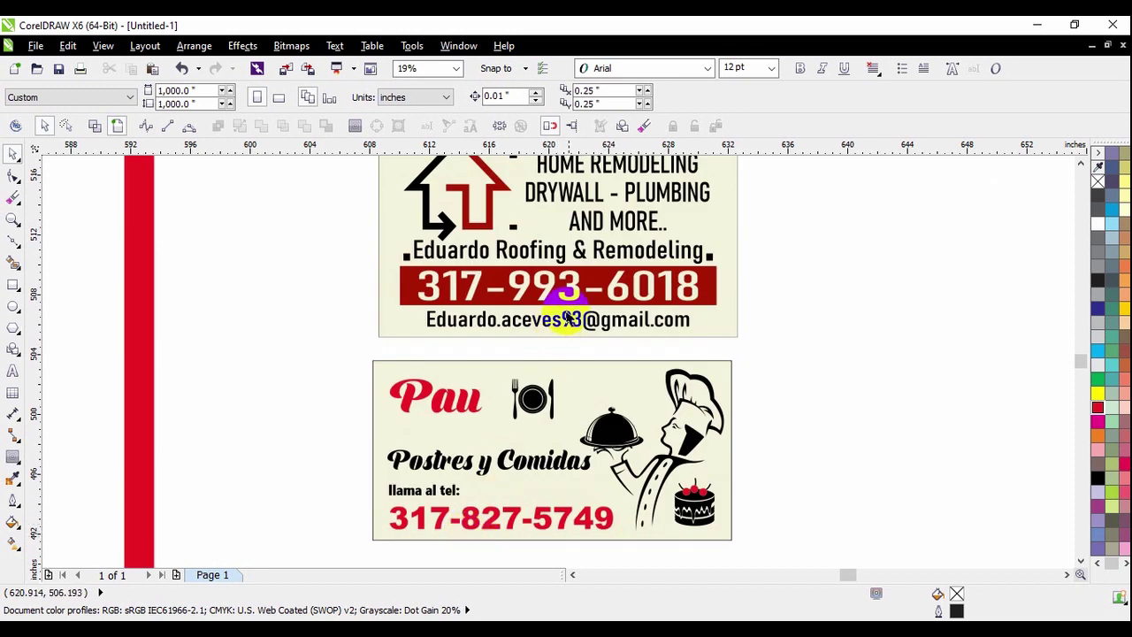
scroll(551, 297, down, 2)
click(460, 373)
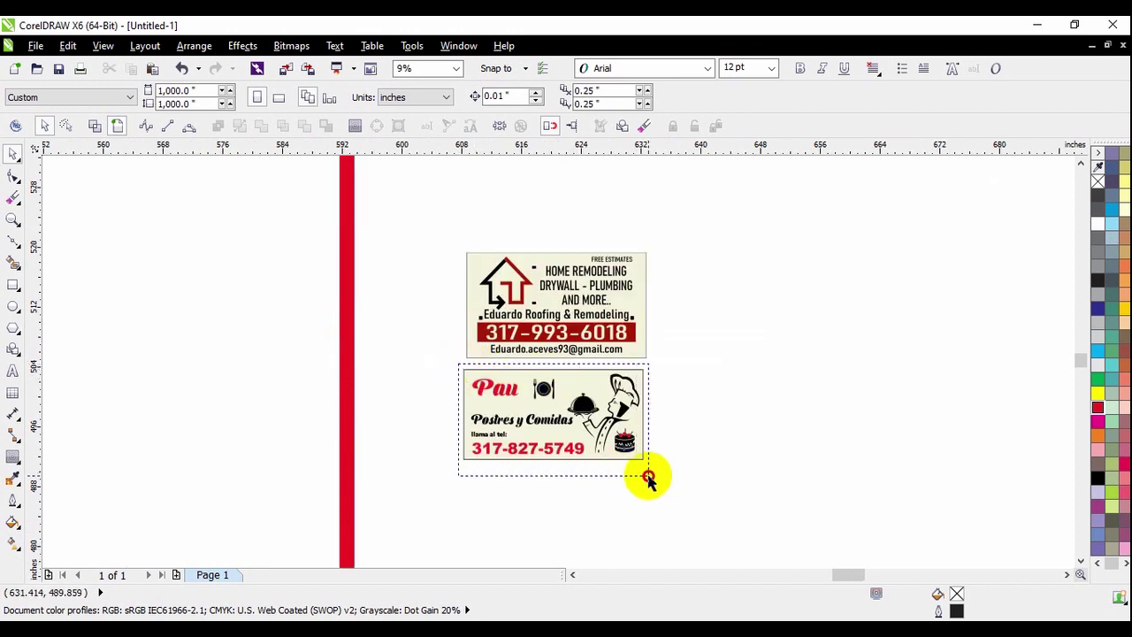
key(Delete)
Step: Examine the roofing and remodeling card's dark red phone number band, black lettering and two-color house logo
scroll(516, 298, up, 4)
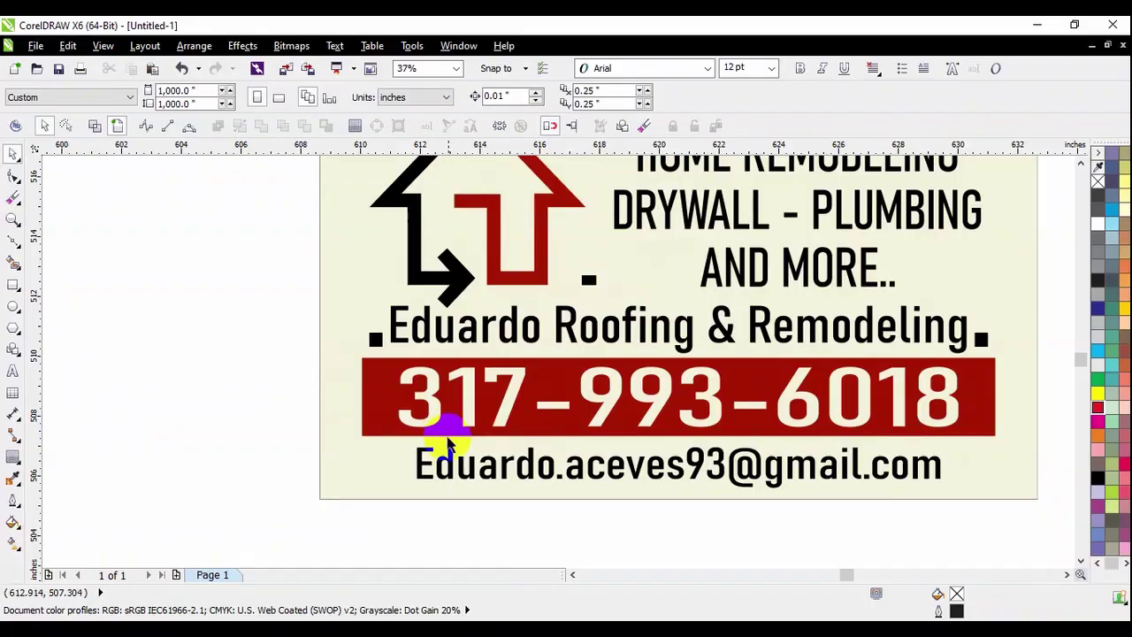
scroll(447, 438, down, 2)
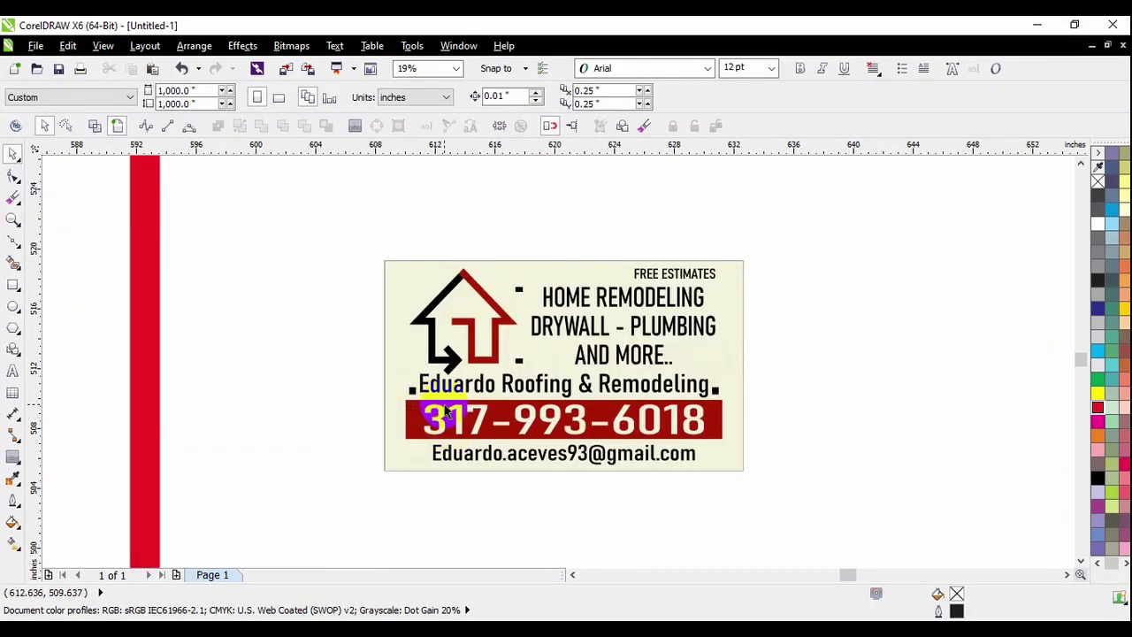
scroll(430, 414, up, 2)
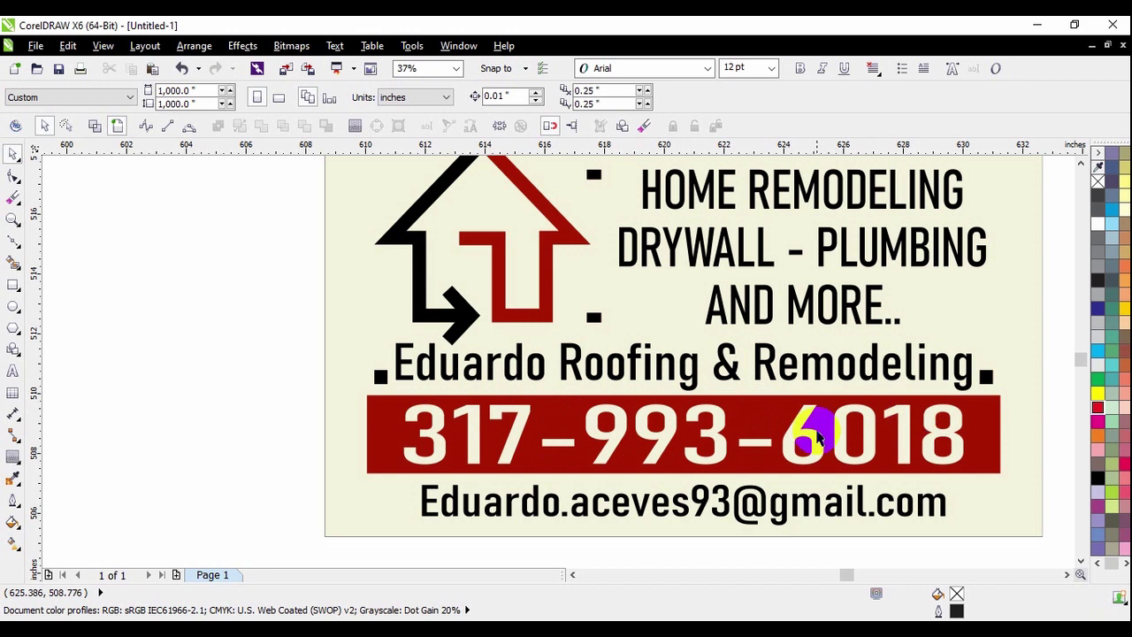
mouse_move(261, 442)
mouse_down()
mouse_move(631, 442)
mouse_move(663, 430)
mouse_move(750, 455)
mouse_up()
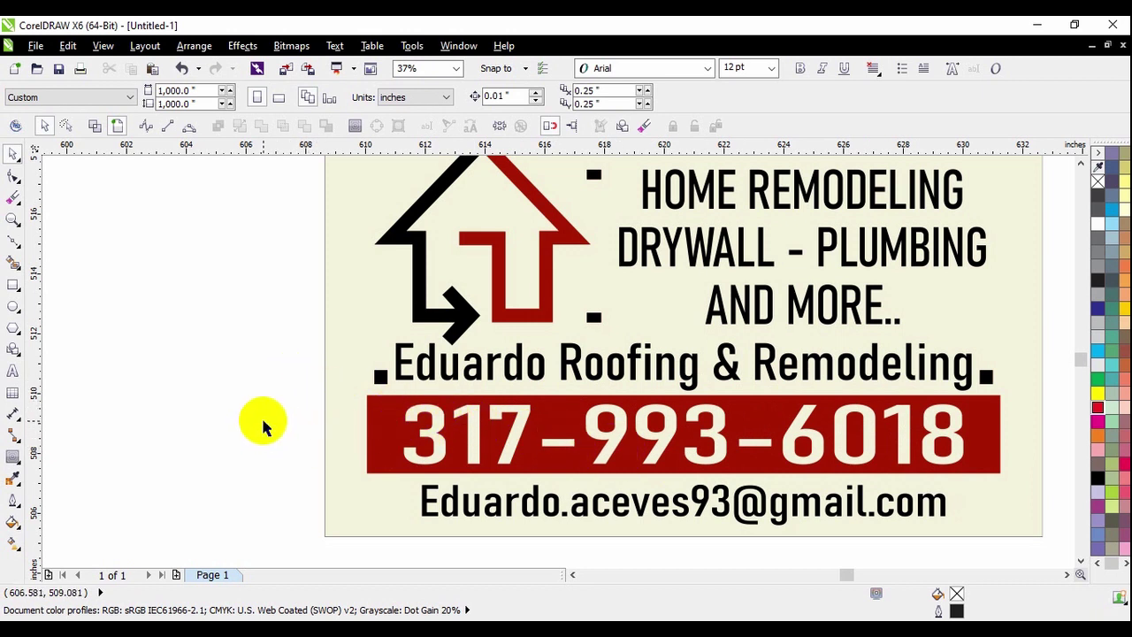
click(473, 425)
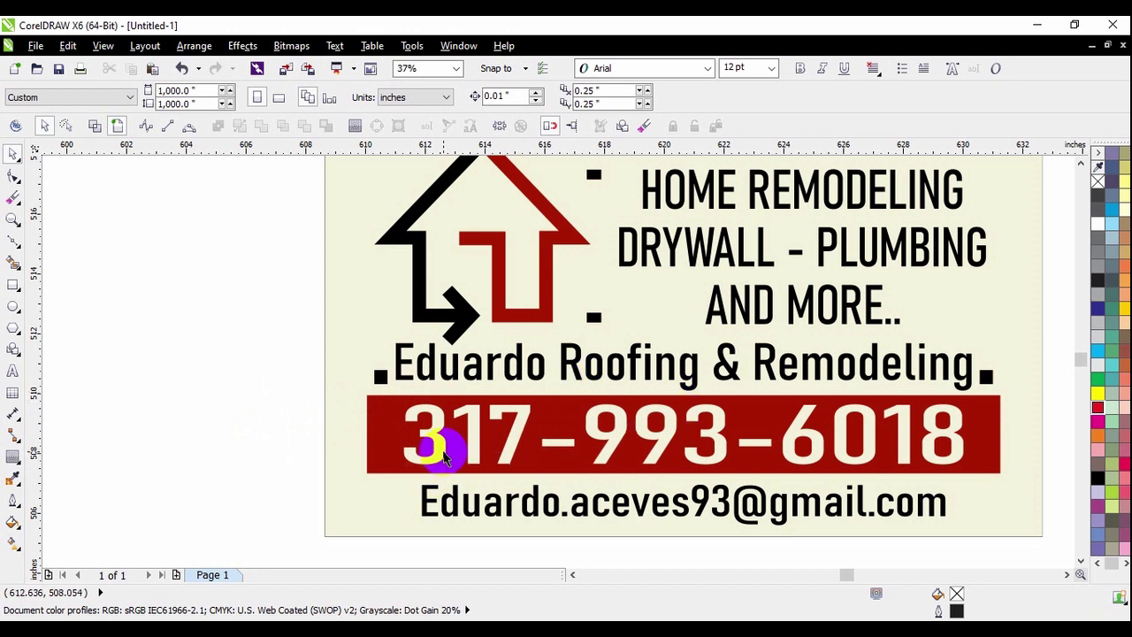
scroll(404, 445, down, 2)
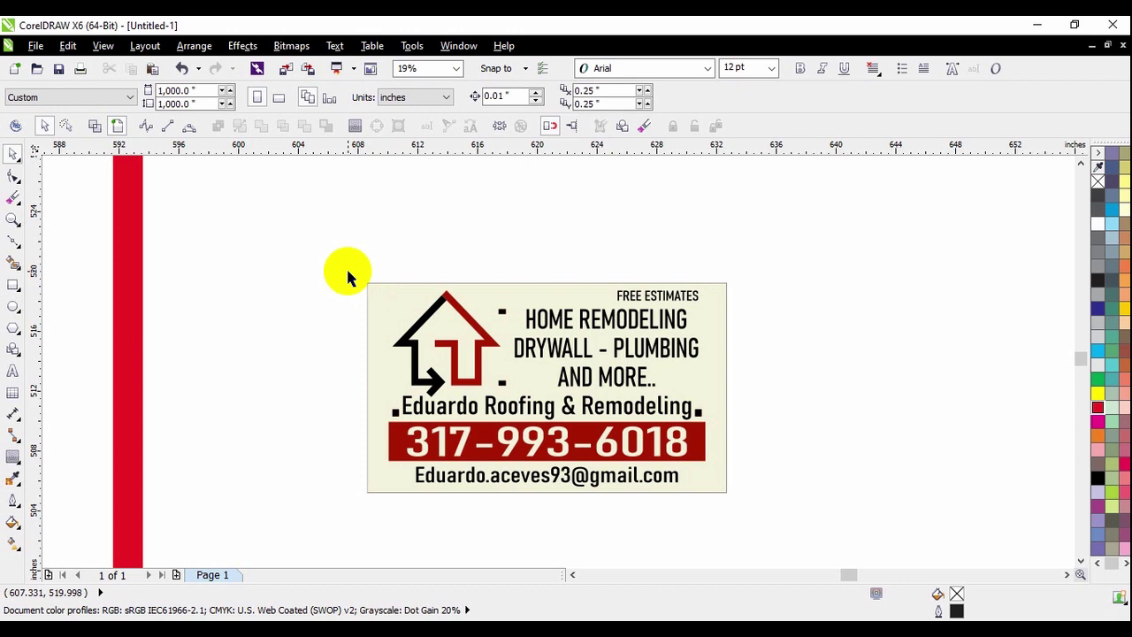
click(381, 292)
click(413, 251)
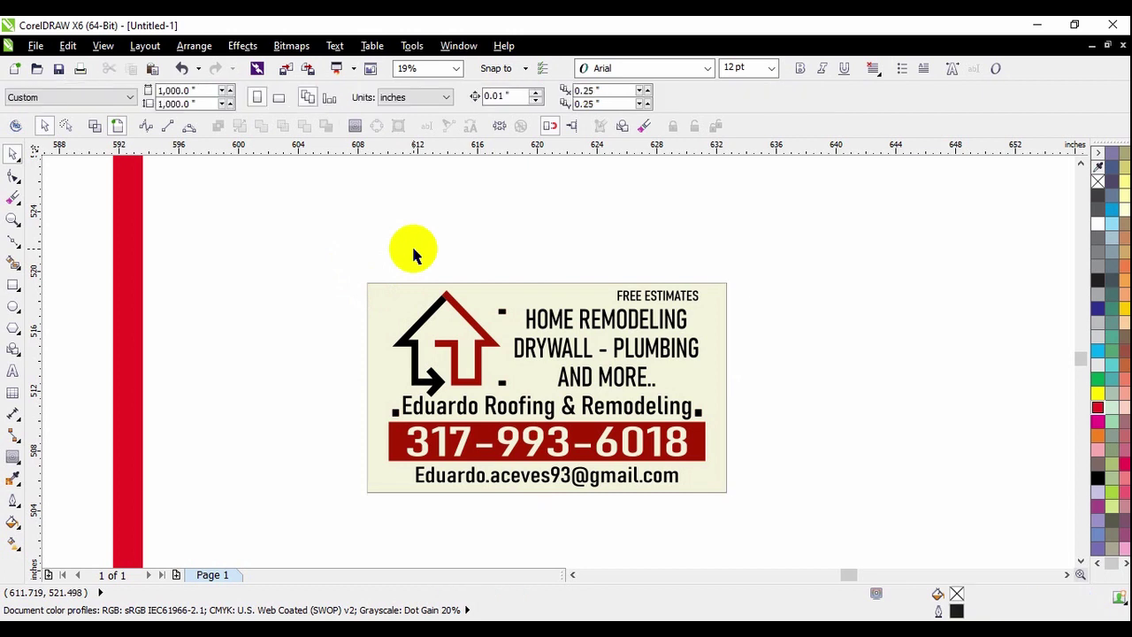